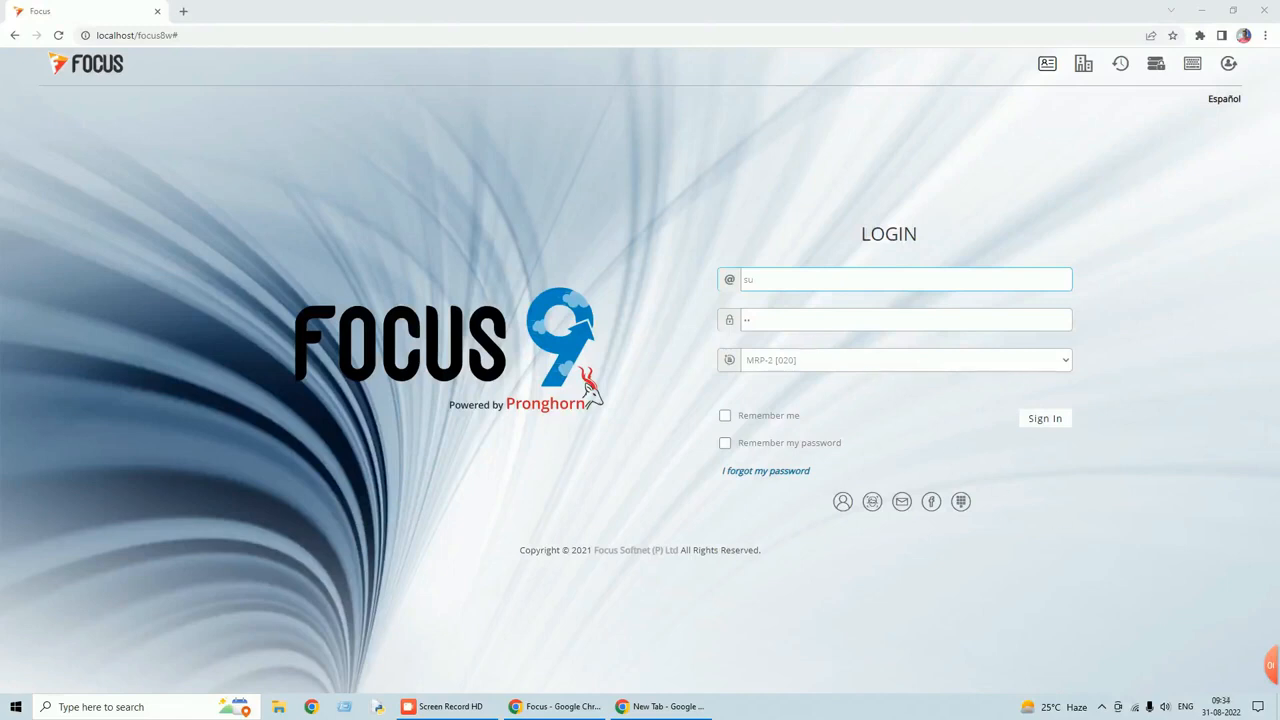
Sign in to Focus 9 ERP with the MRP-2 [020] company selected.
left_click(1041, 419)
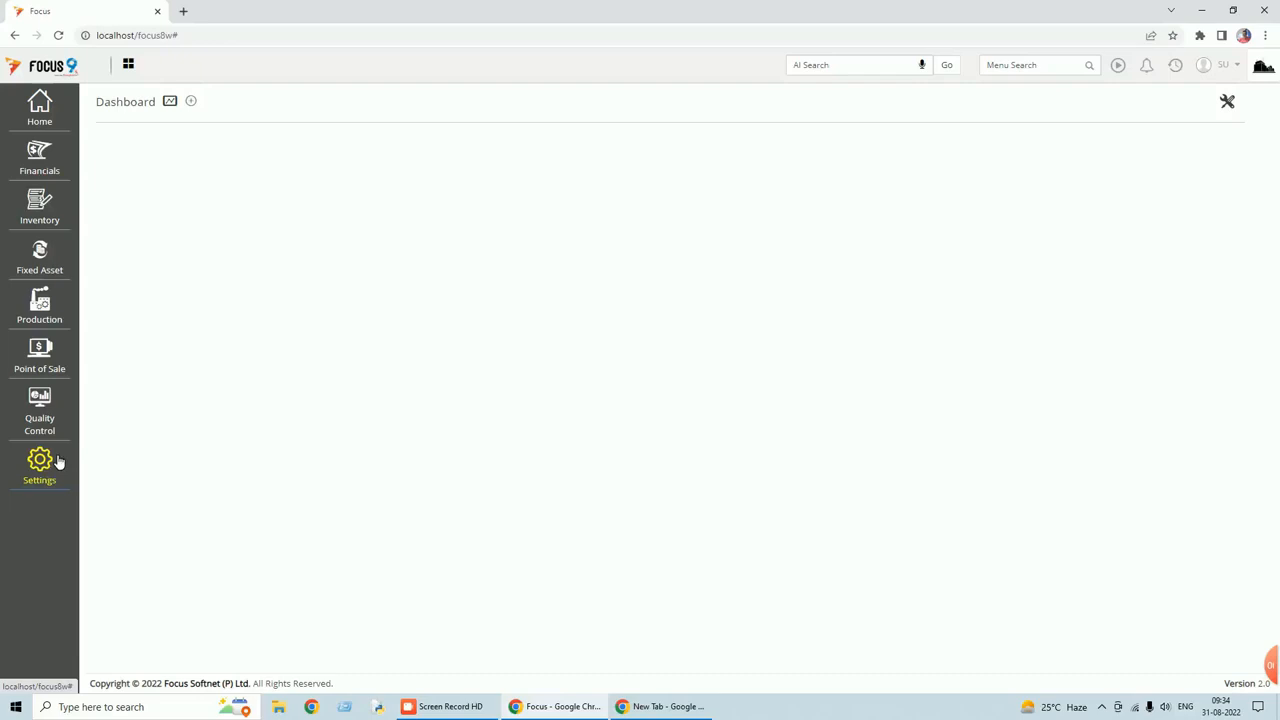
Browse the Financials > Transactions Purchases, Sales and Journals categories, then bring up the Settings options.
left_click(50, 165)
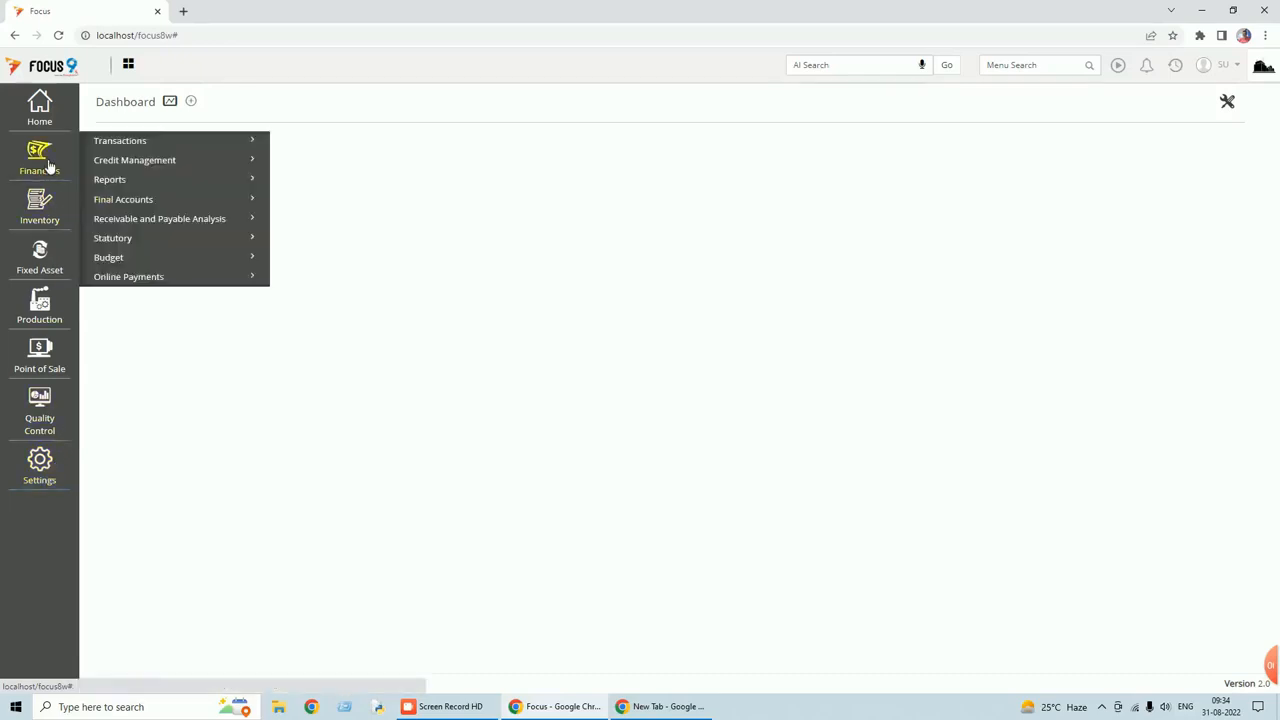
left_click(120, 143)
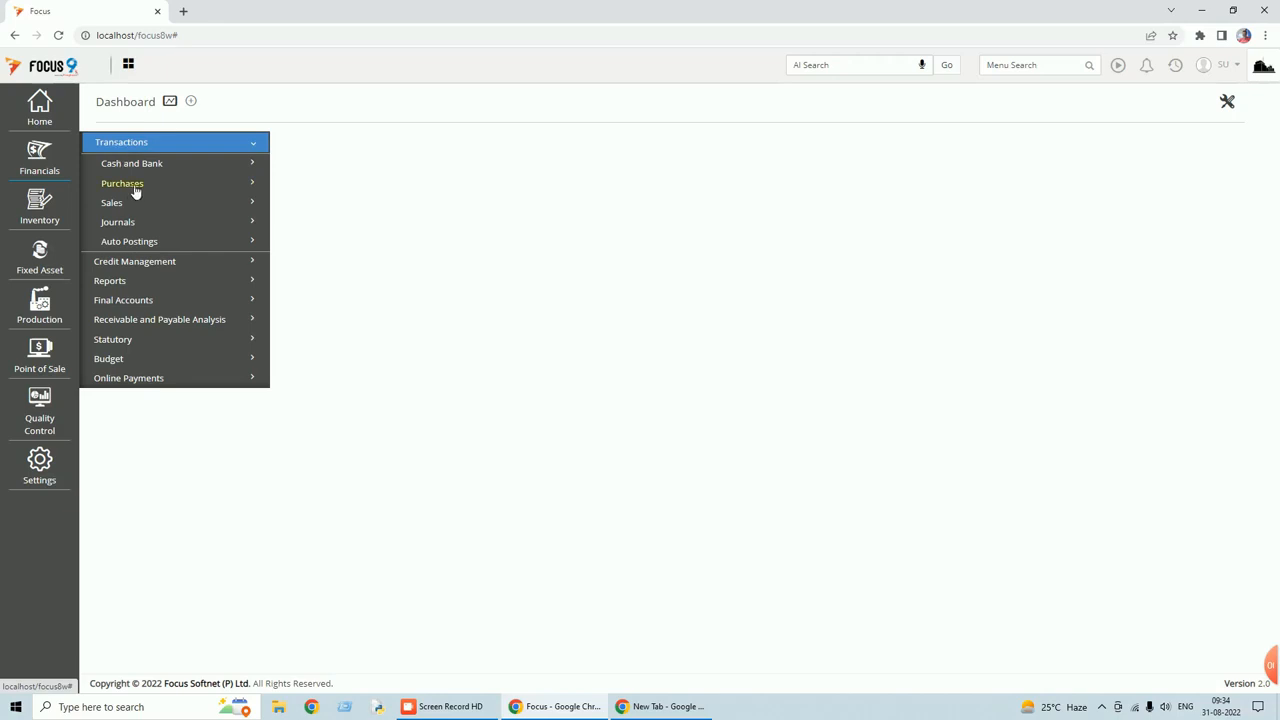
left_click(135, 187)
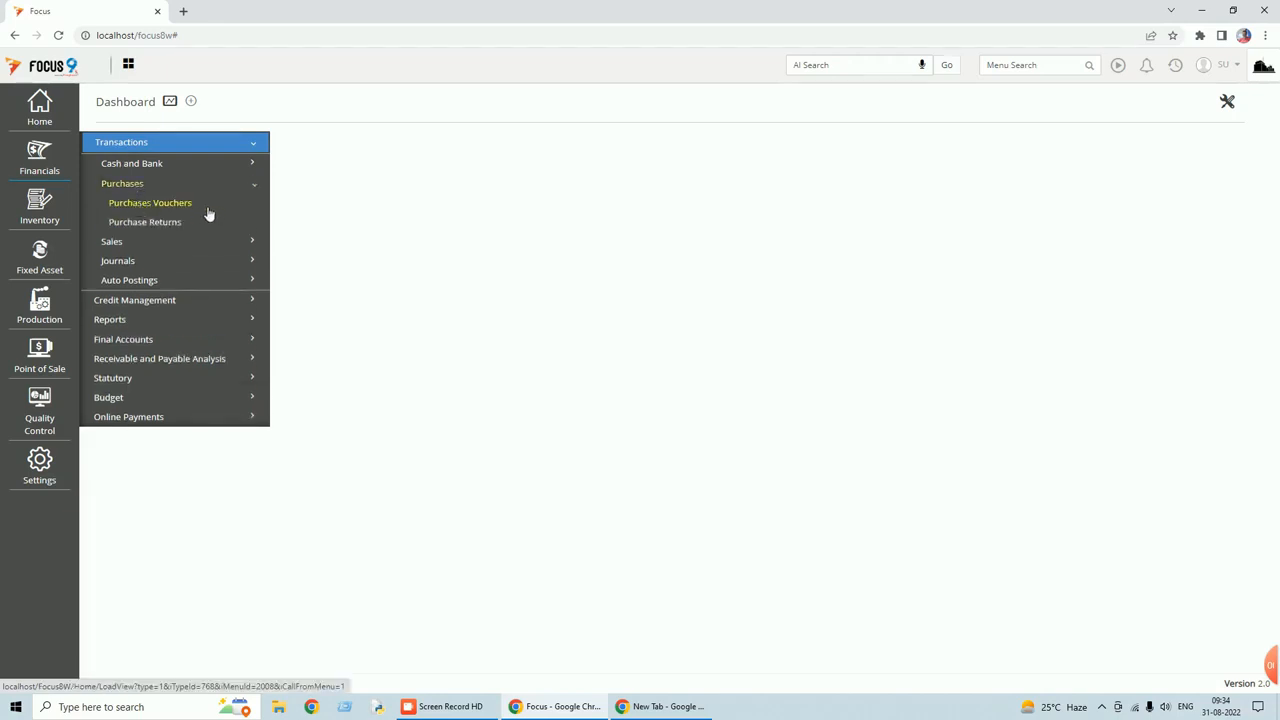
left_click(120, 243)
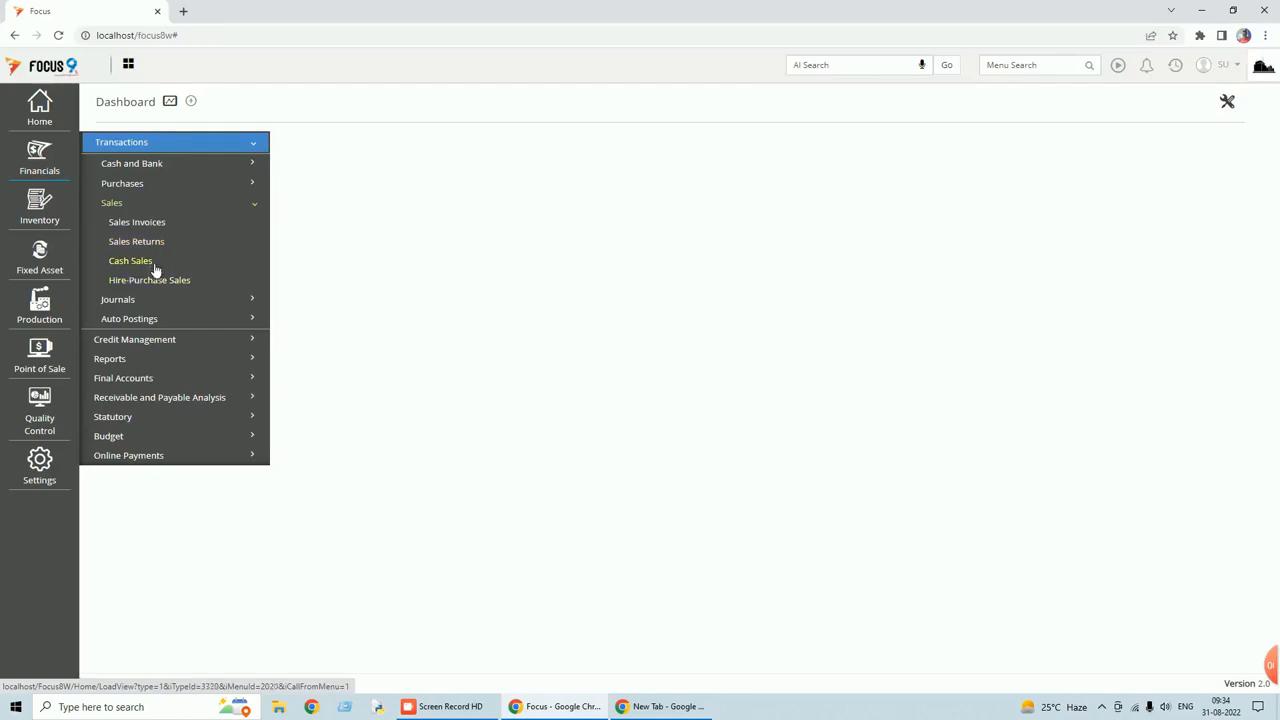
left_click(139, 304)
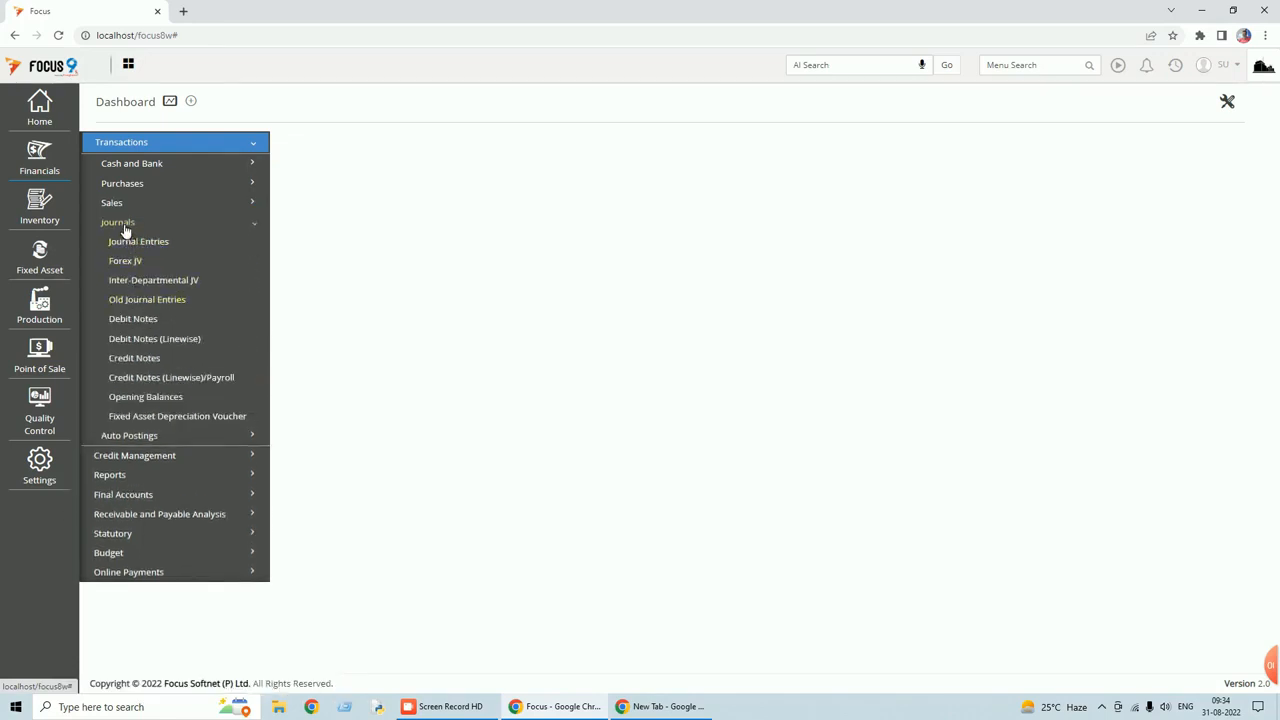
left_click(124, 229)
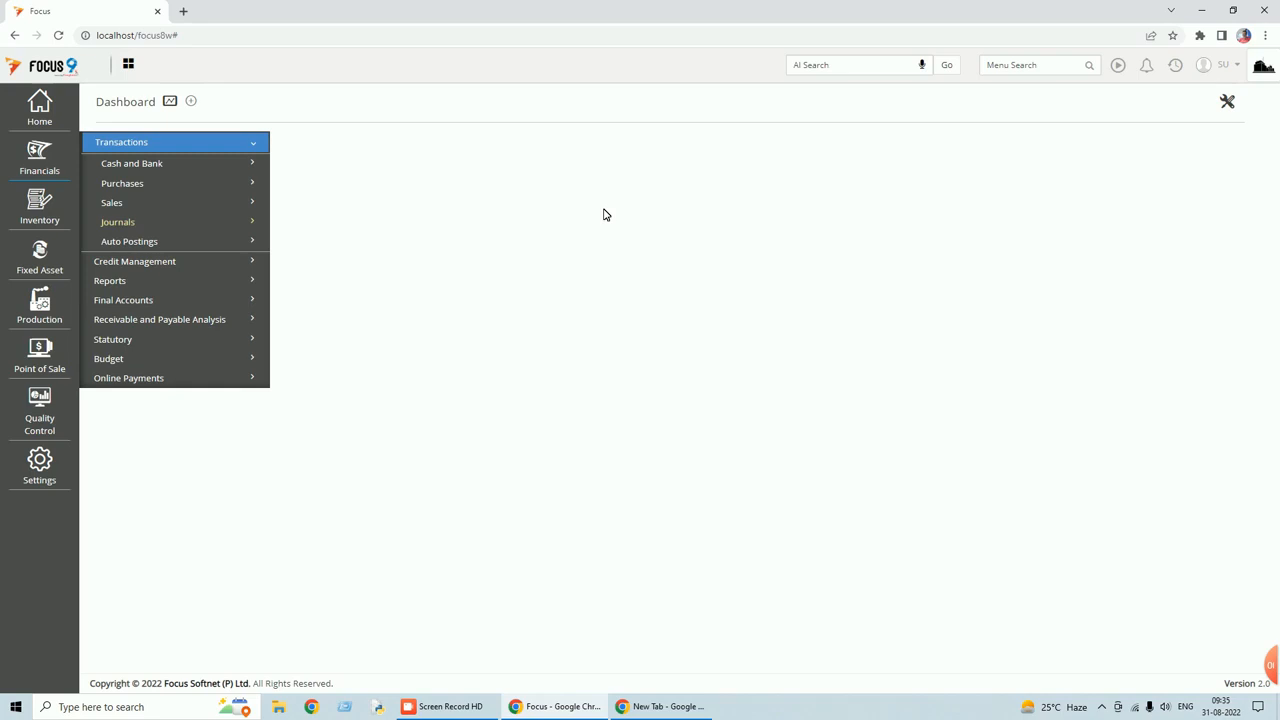
left_click(42, 478)
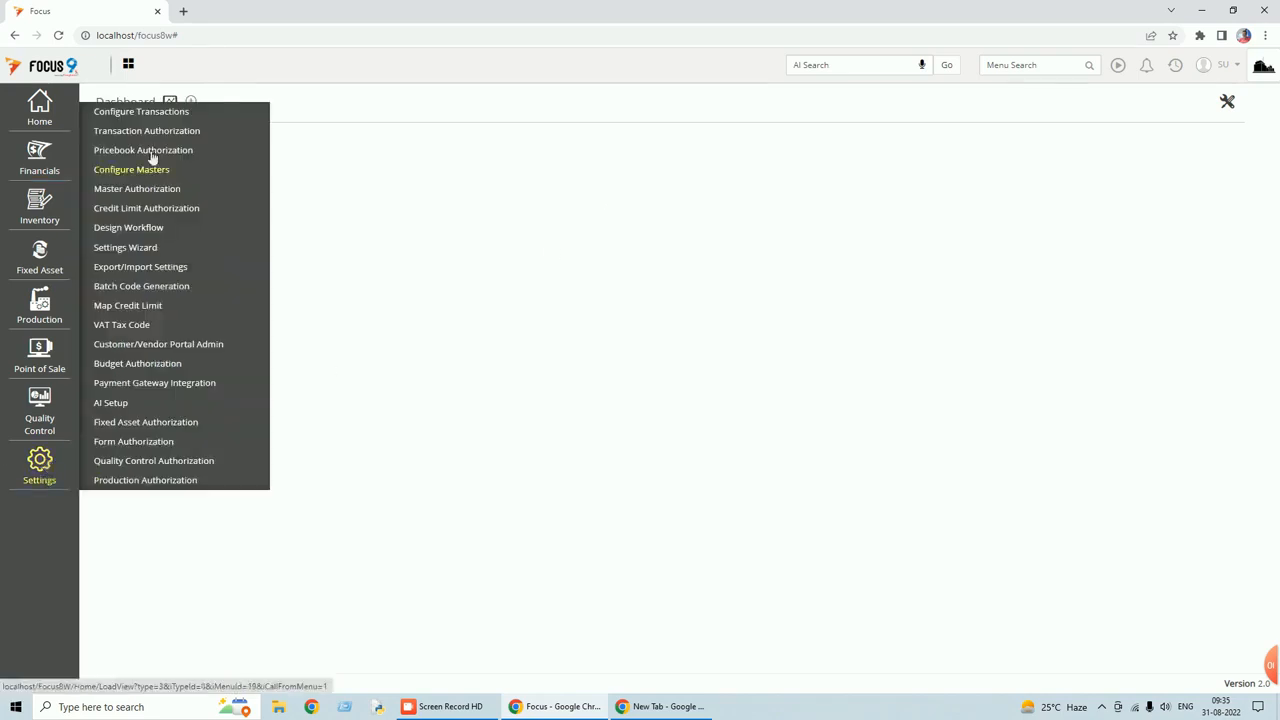
Open Configure Transactions and expand the Document Customization [44] document list.
left_click(145, 113)
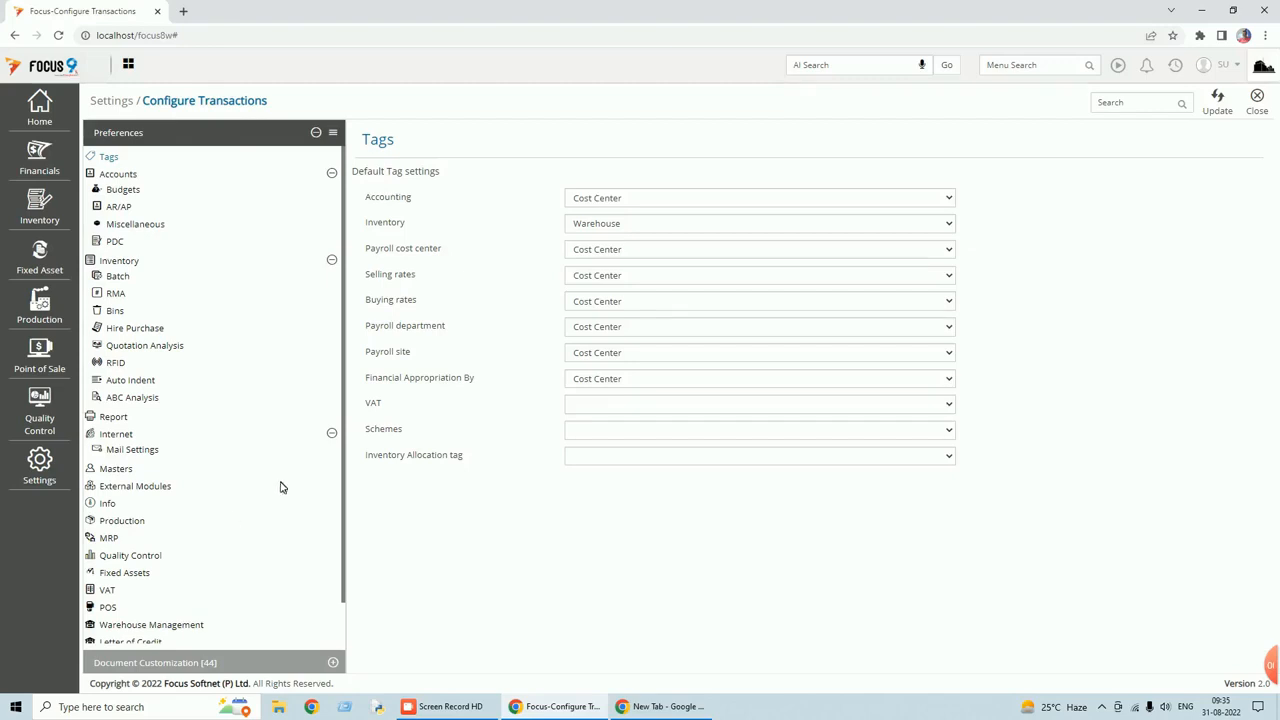
left_click(178, 666)
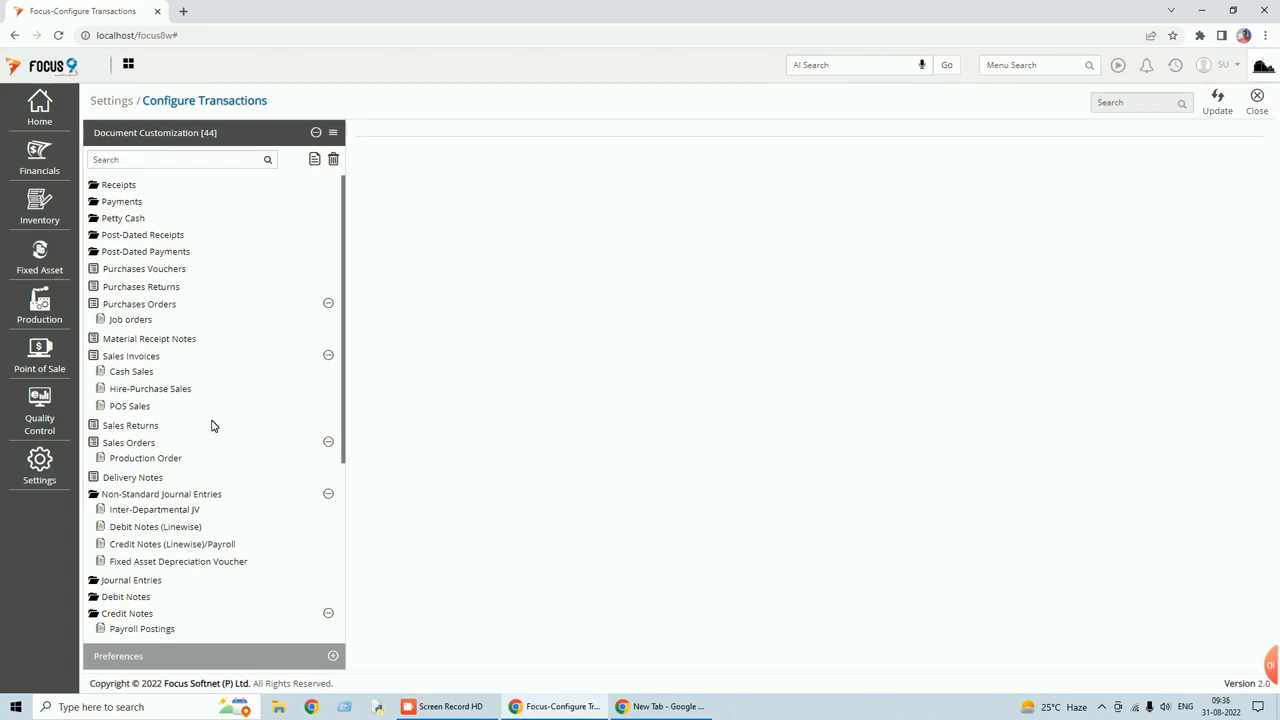
Show the Purchases Orders Miscellaneous settings, with abbreviation PurOrd and posting options.
left_click(143, 306)
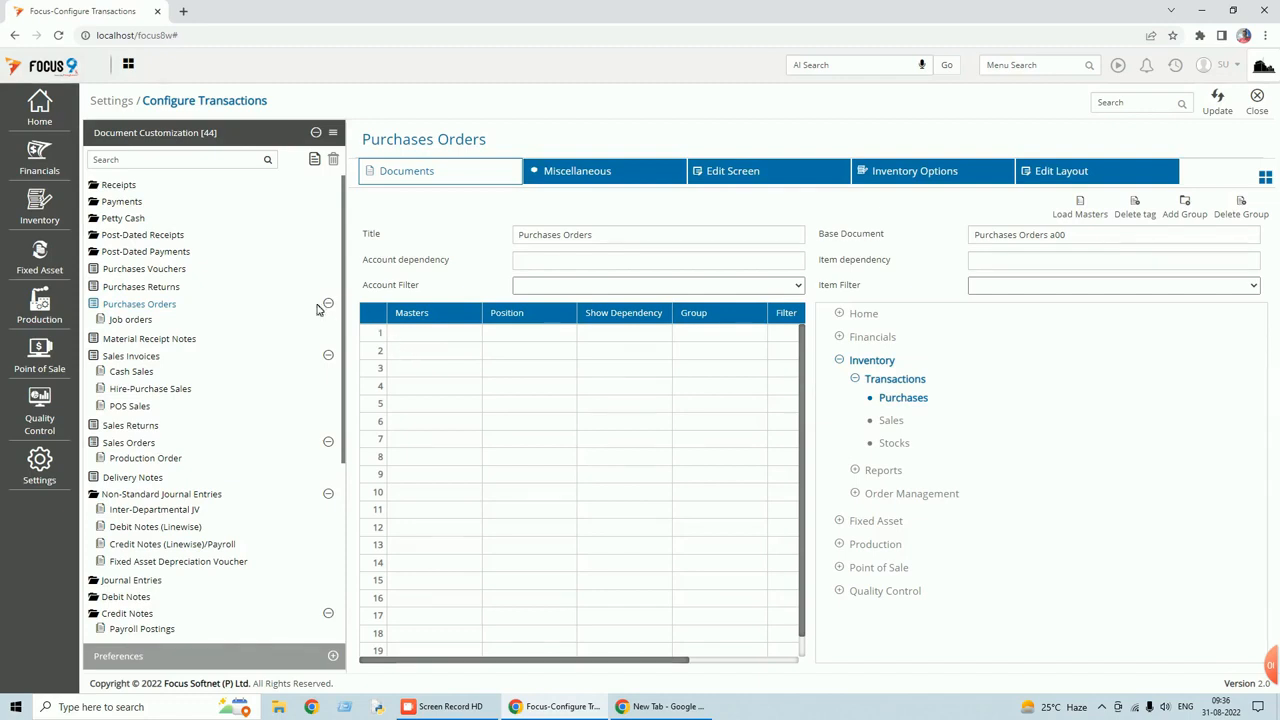
left_click(604, 178)
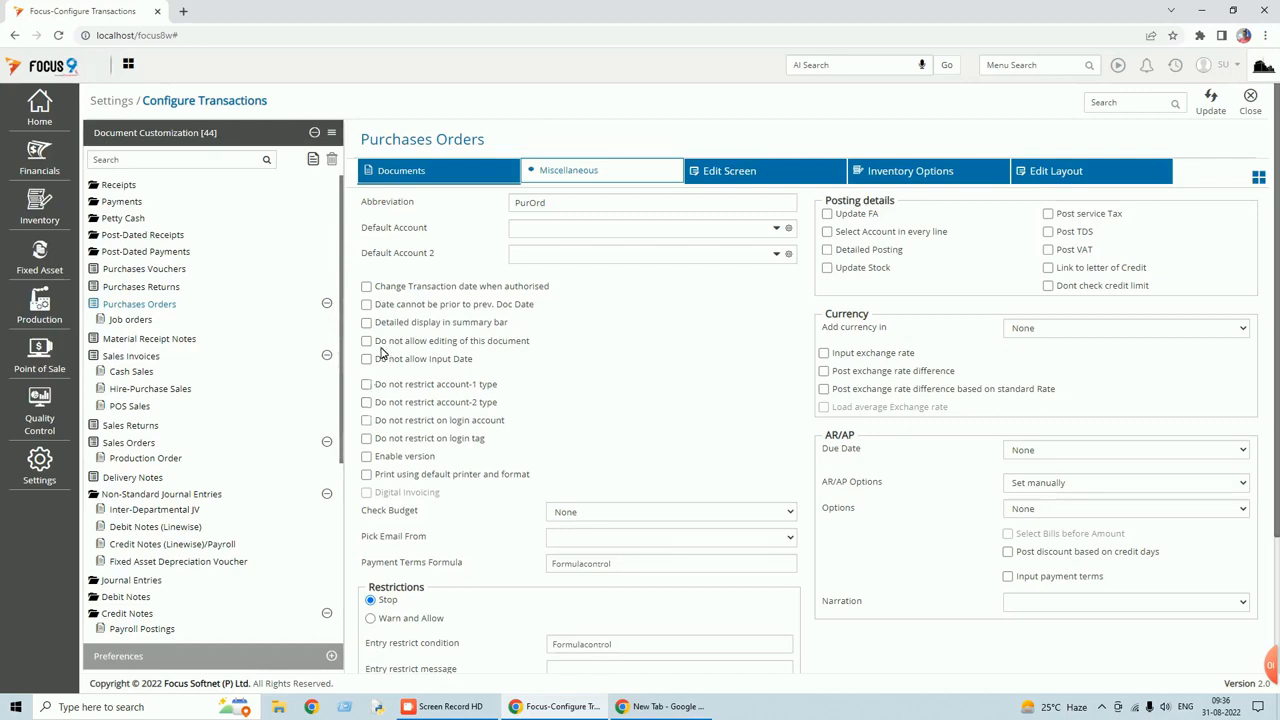
Review the Purchases Orders Edit Screen and Edit Layout fields, then close Configure Transactions unchanged.
left_click(760, 178)
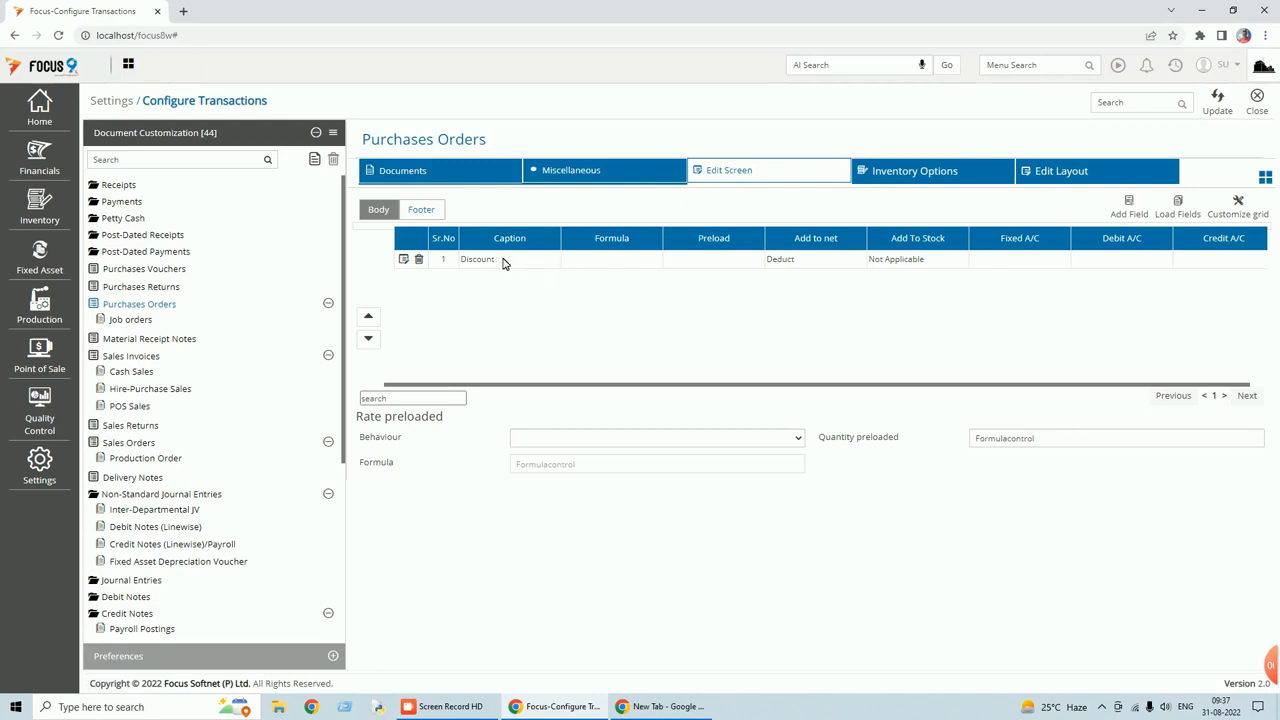
left_click(1055, 176)
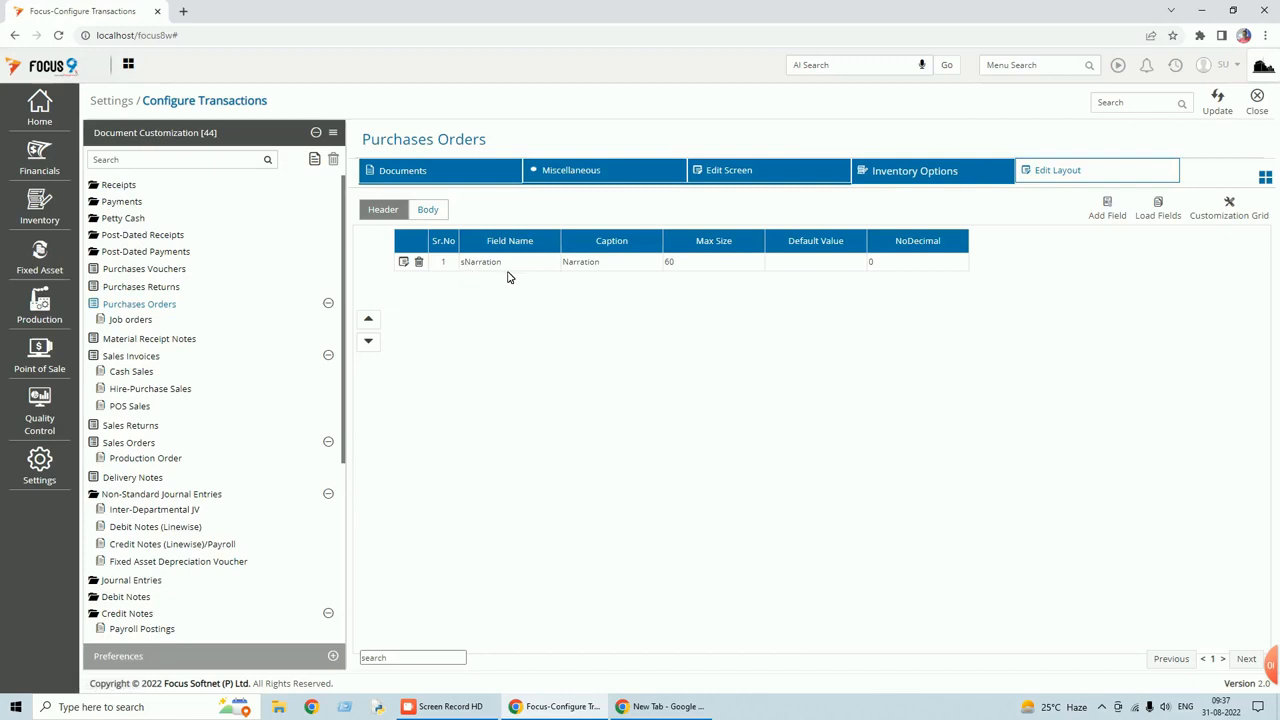
left_click(1258, 100)
Search the menu for 'purchases' and open the Purchases Orders voucher list.
left_click(1000, 66)
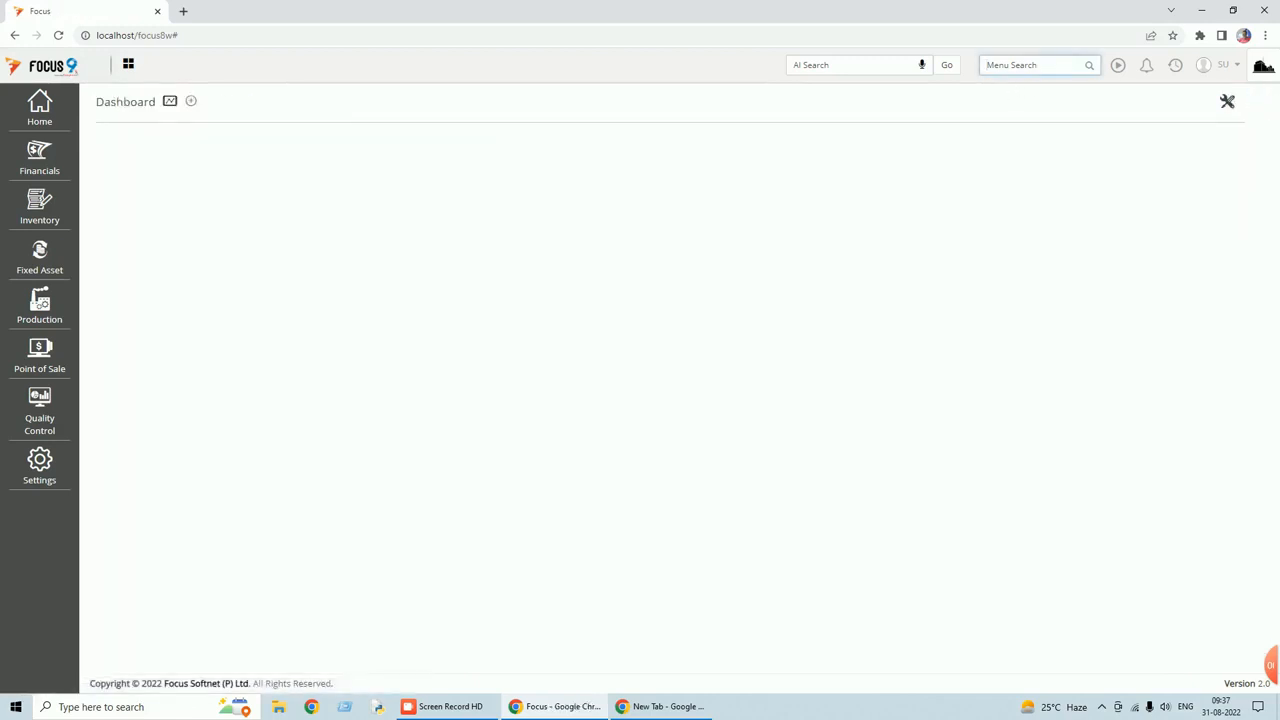
type("purchase")
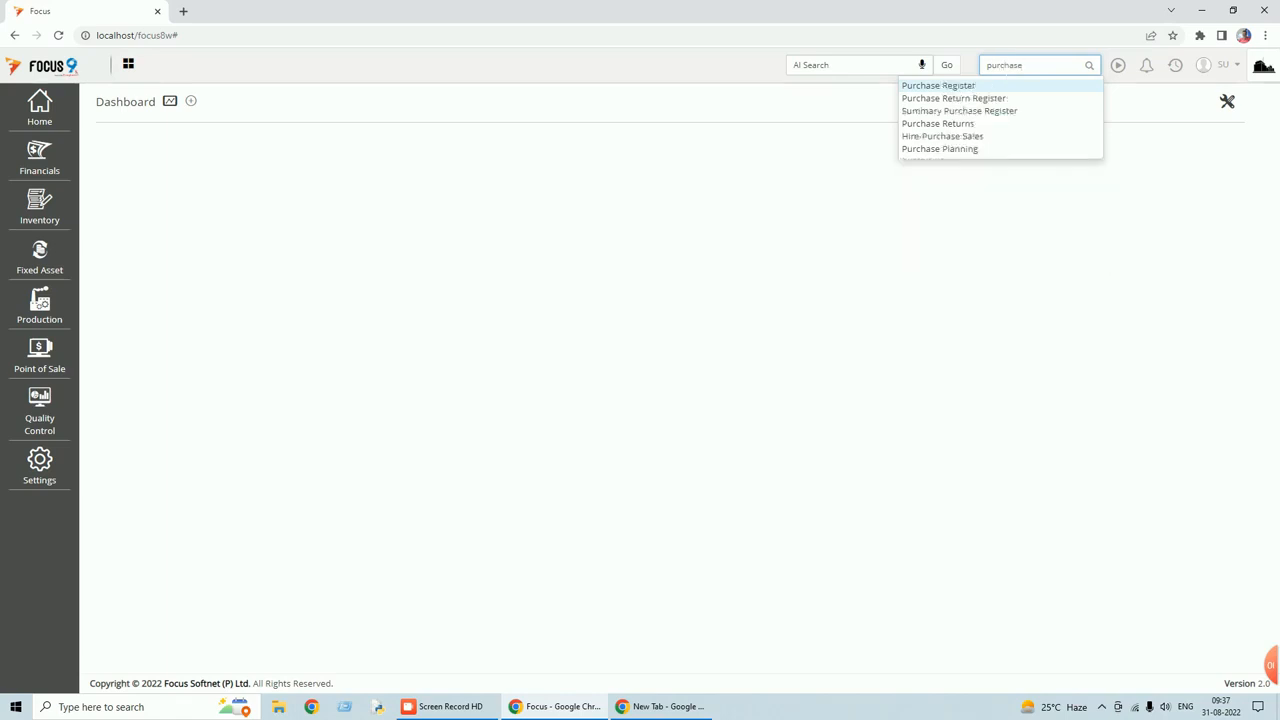
key("BackSpace")
type("s")
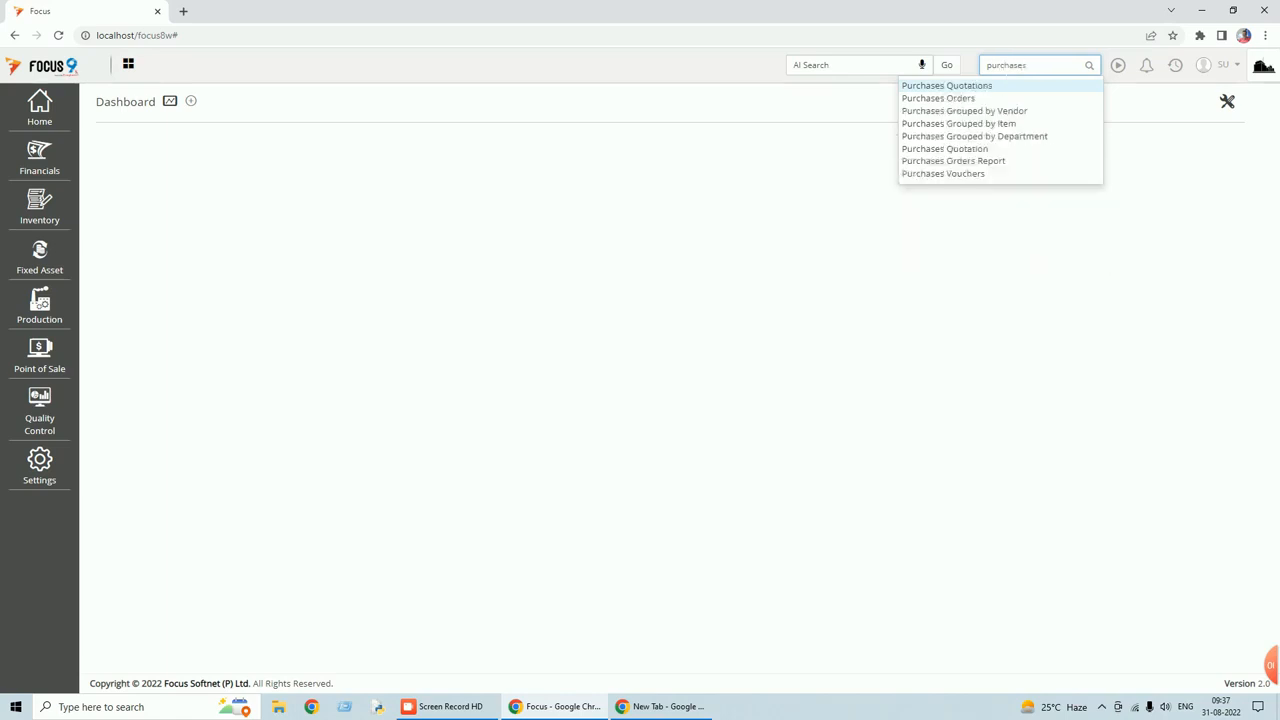
left_click(921, 99)
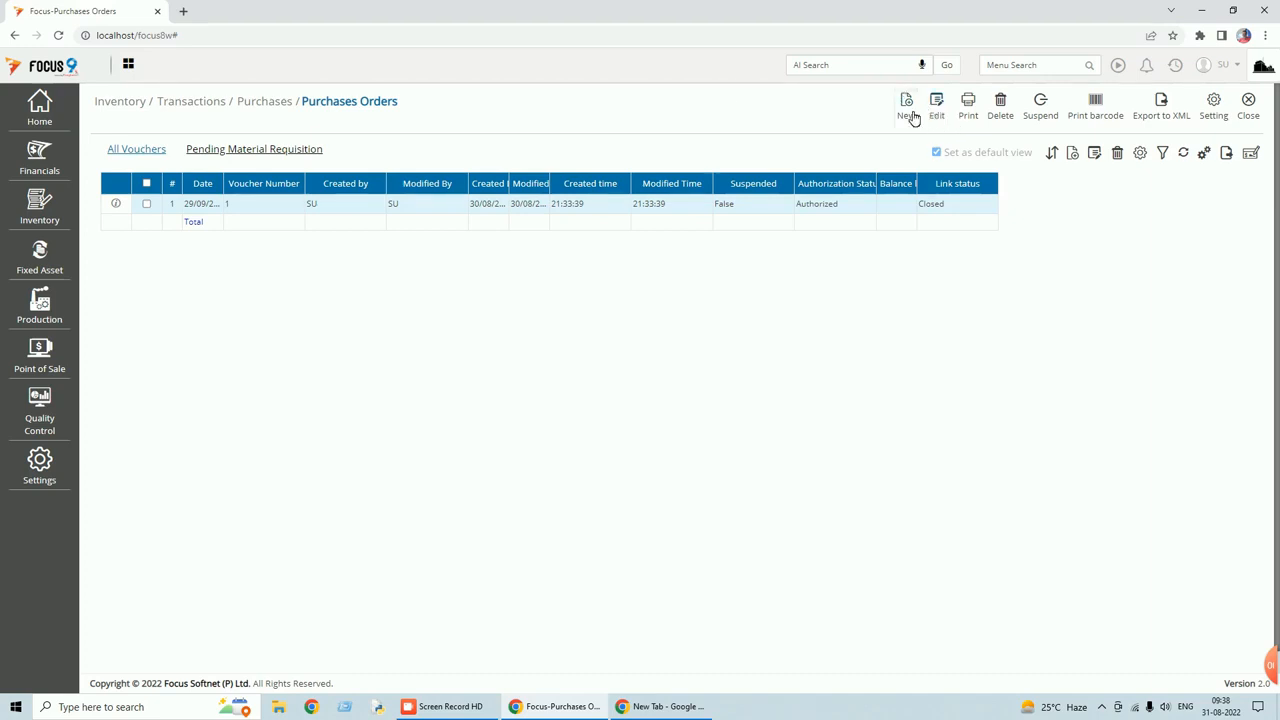
Preview a blank Purchases Orders entry (document 2), then close it unsaved along with the voucher list.
left_click(911, 114)
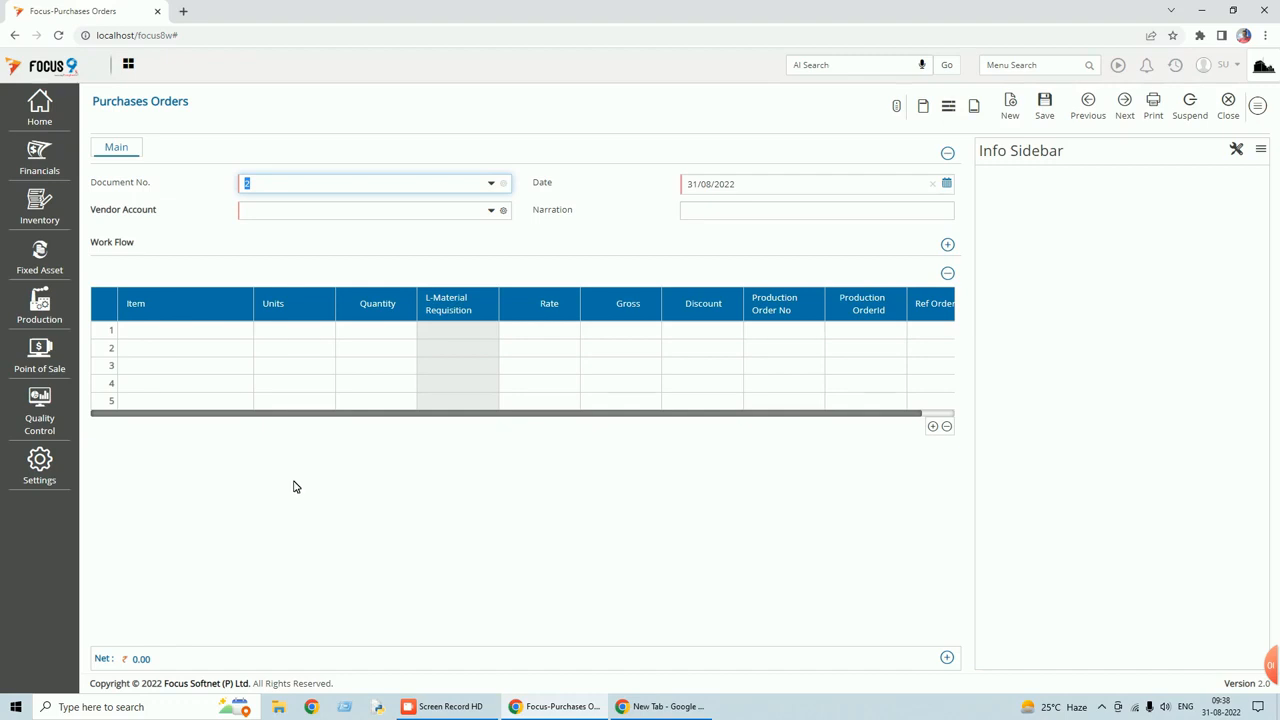
left_click(1230, 108)
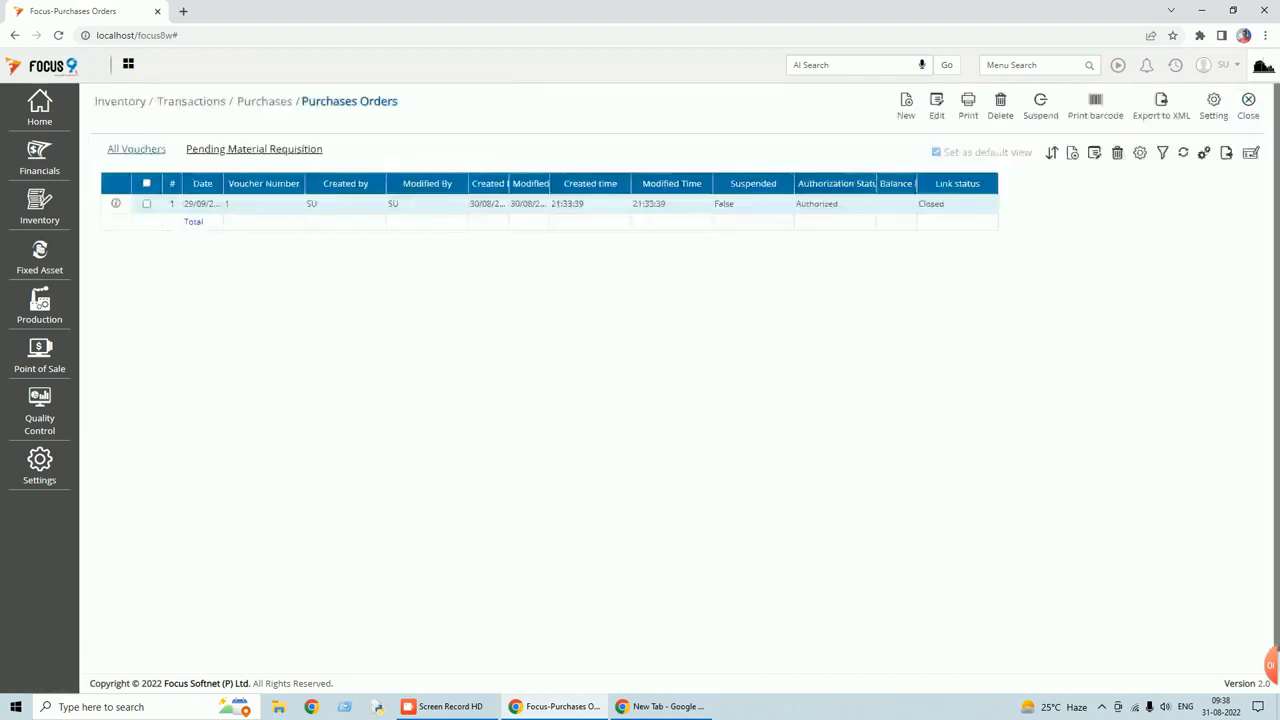
left_click(1249, 116)
Go to Settings > Configure Transactions > Document Customization and select Purchases Orders.
left_click(42, 470)
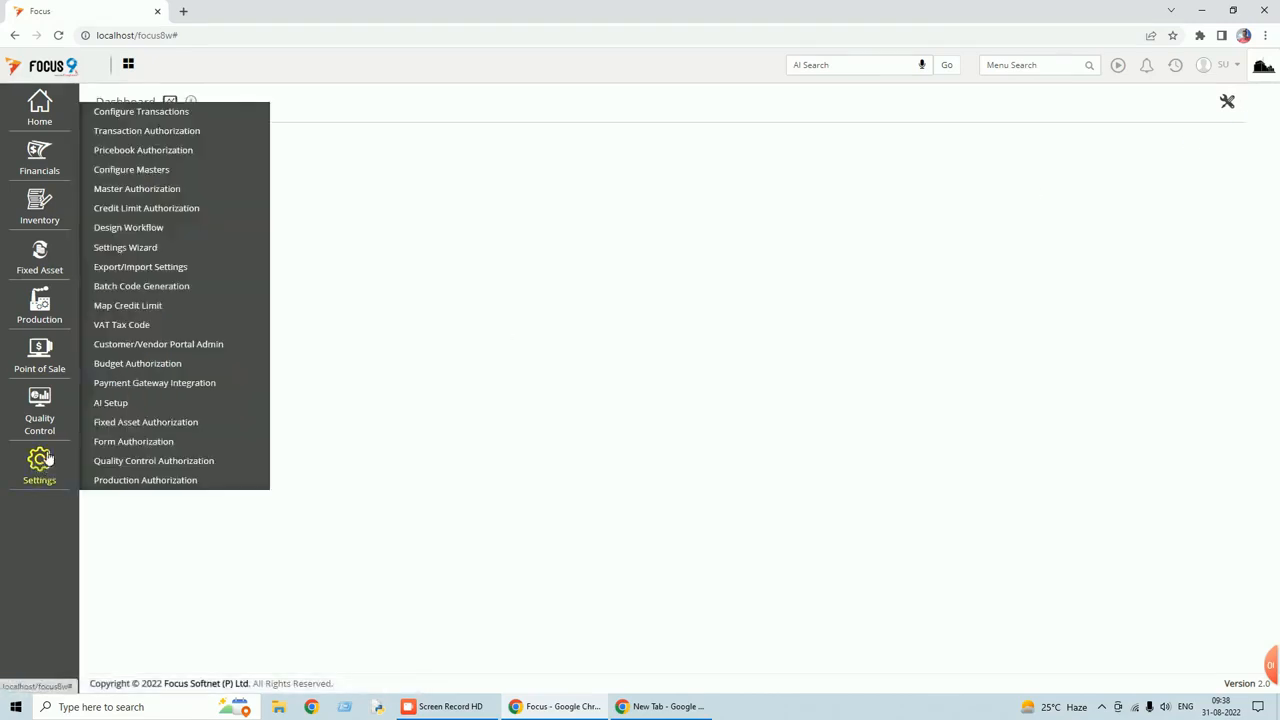
left_click(149, 121)
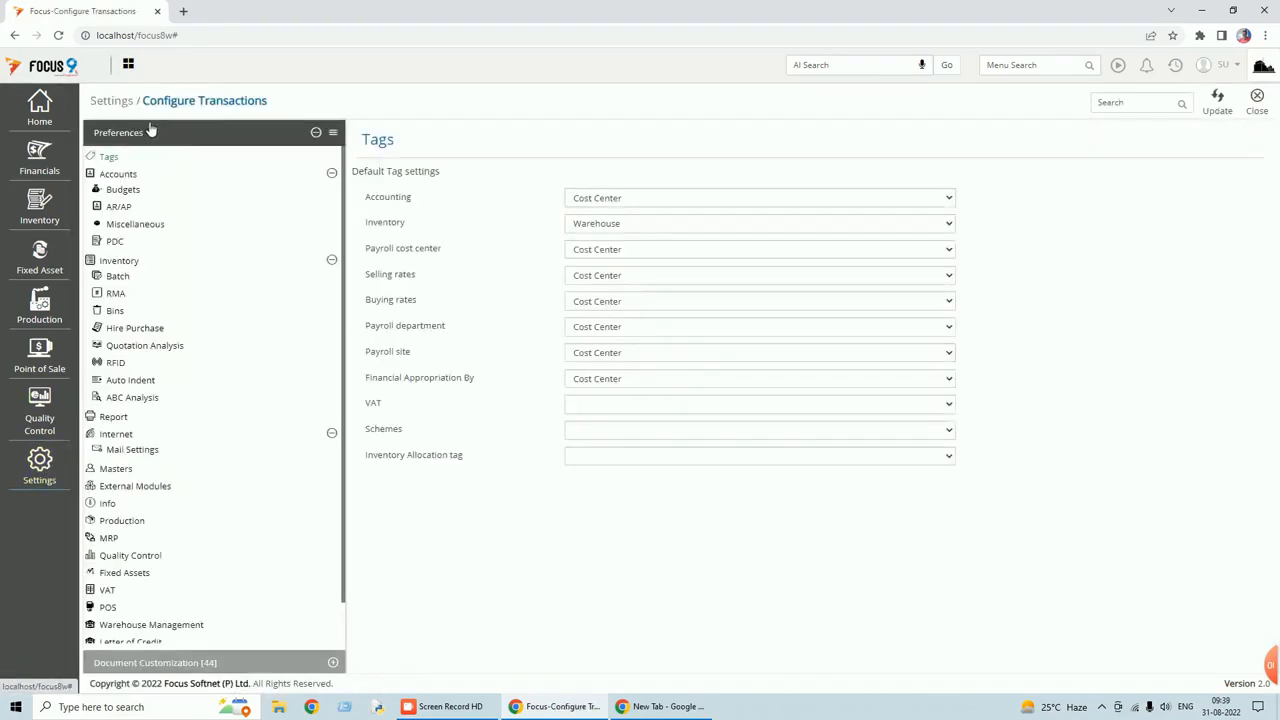
left_click(180, 664)
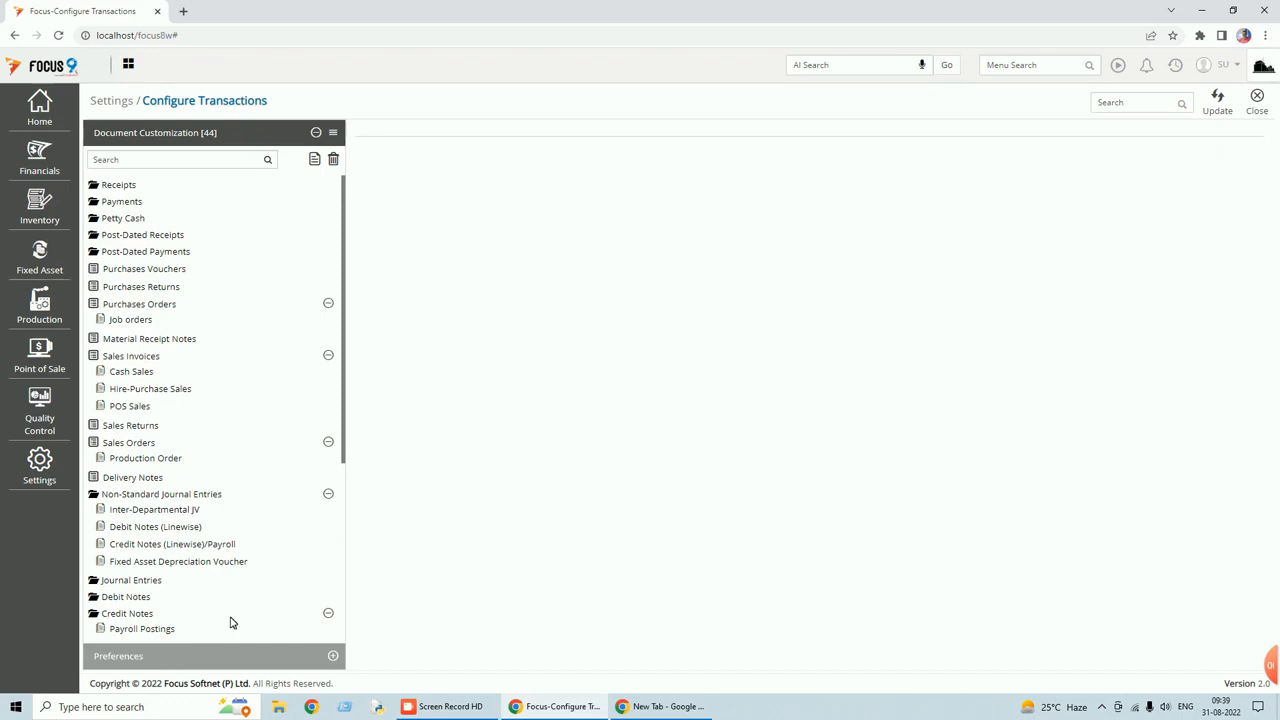
left_click(135, 308)
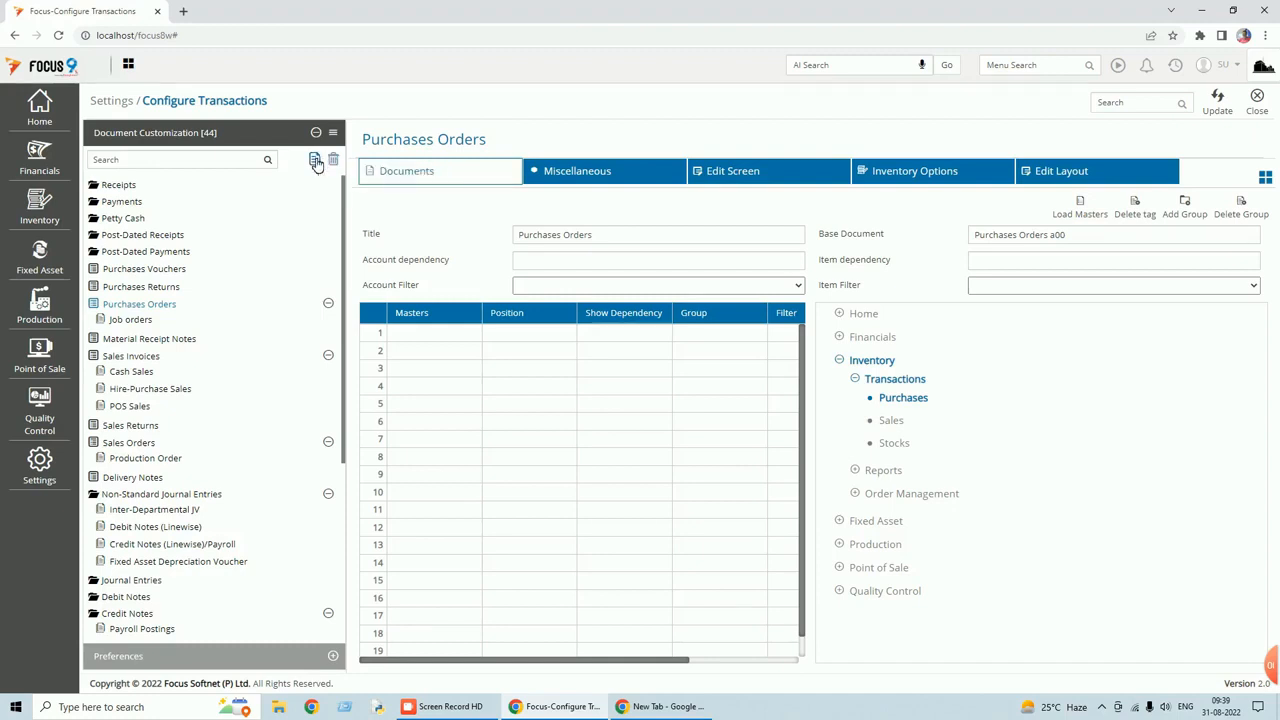
Create a new document type from Purchases Orders titled 'Local PO'.
left_click(315, 162)
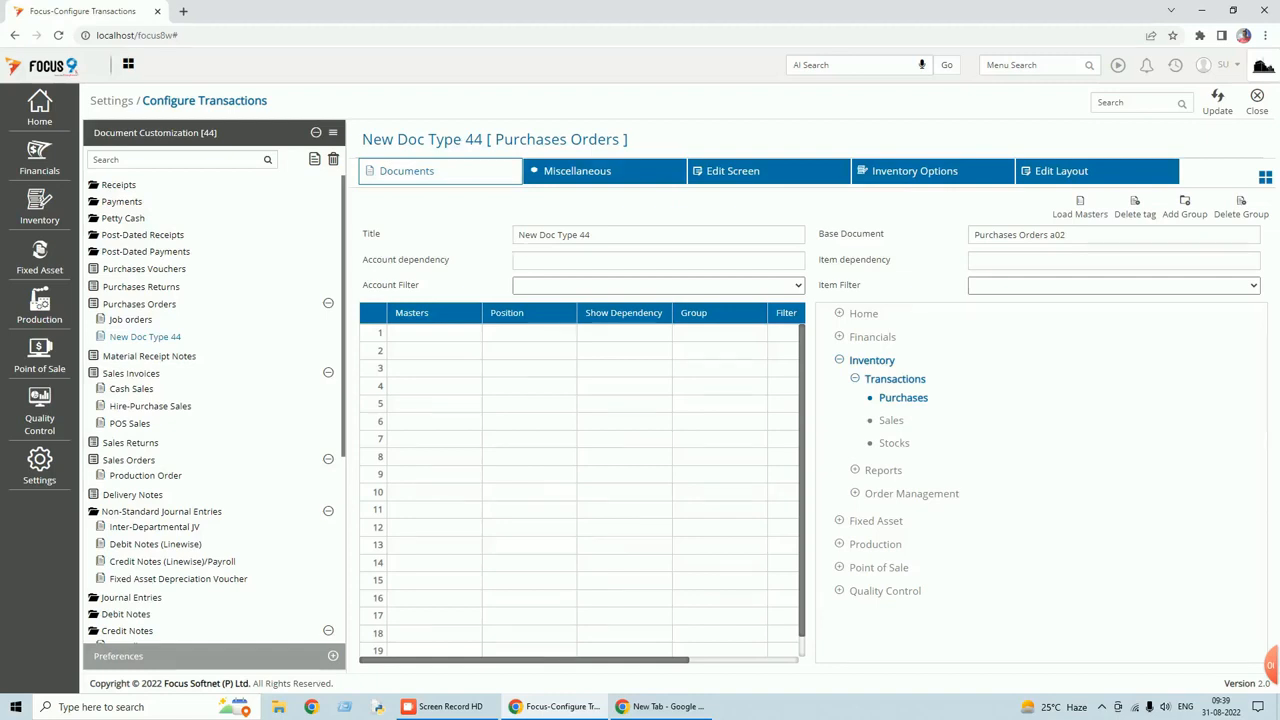
left_click_drag(595, 236, 495, 240)
type("Local PO")
key("Tab")
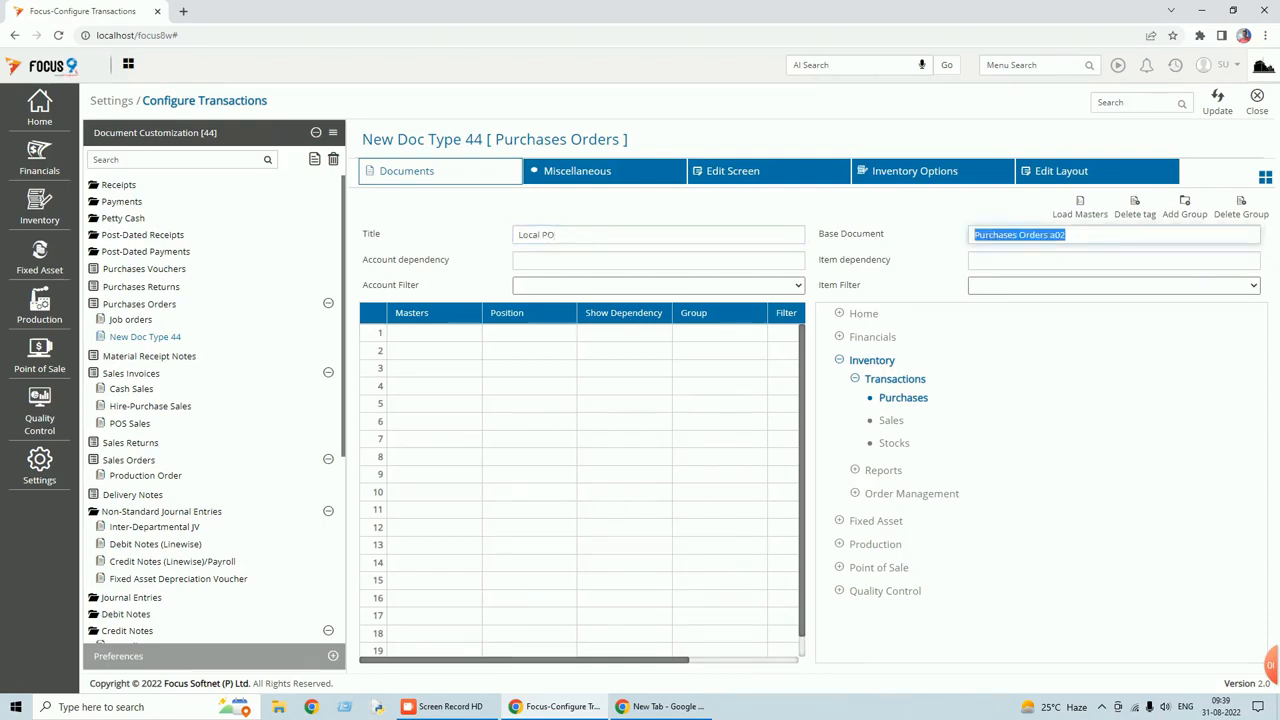
Add Cost Center as a Header-position master and save the Local PO configuration.
left_click(456, 337)
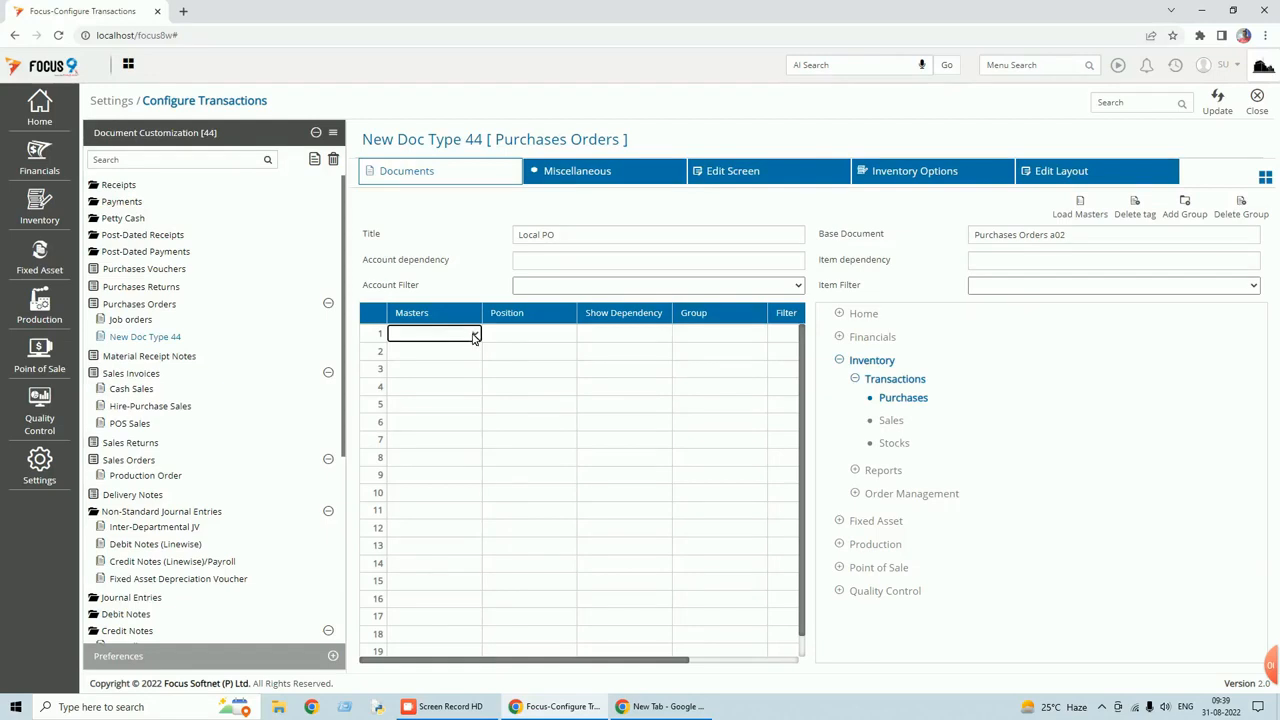
left_click(474, 336)
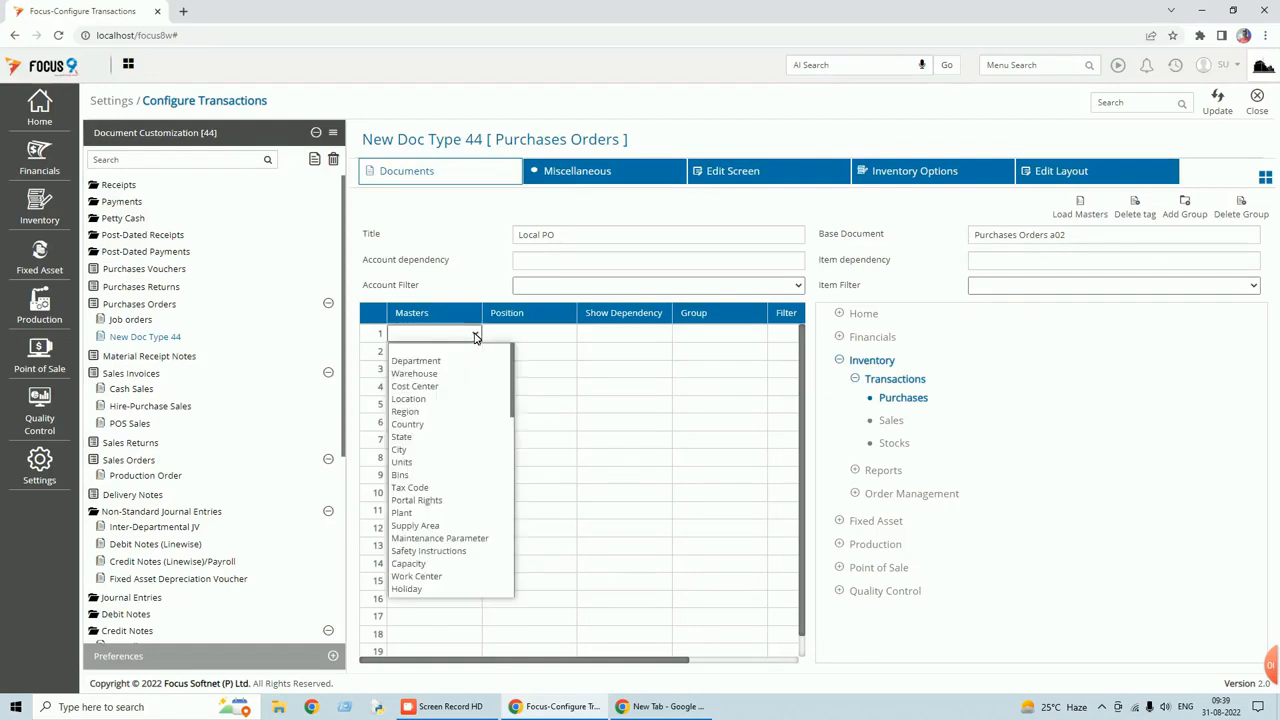
left_click(447, 390)
left_click(564, 340)
left_click(568, 337)
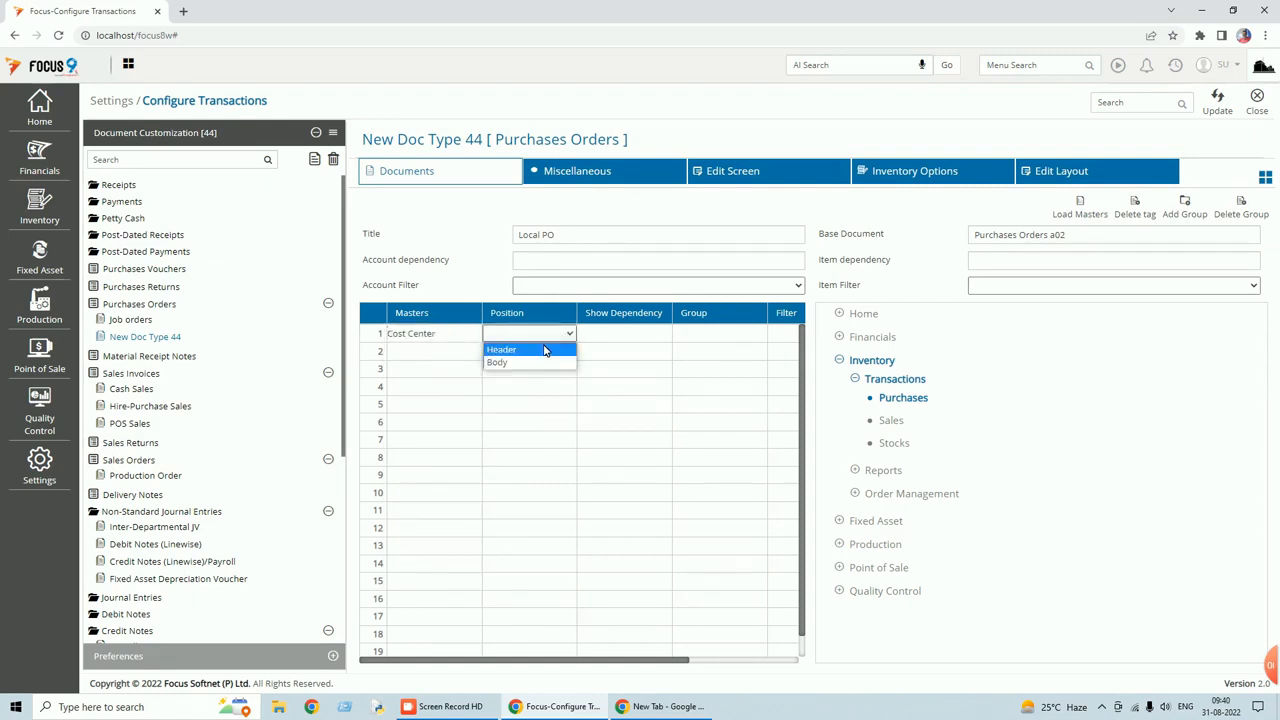
left_click(545, 350)
key("Tab")
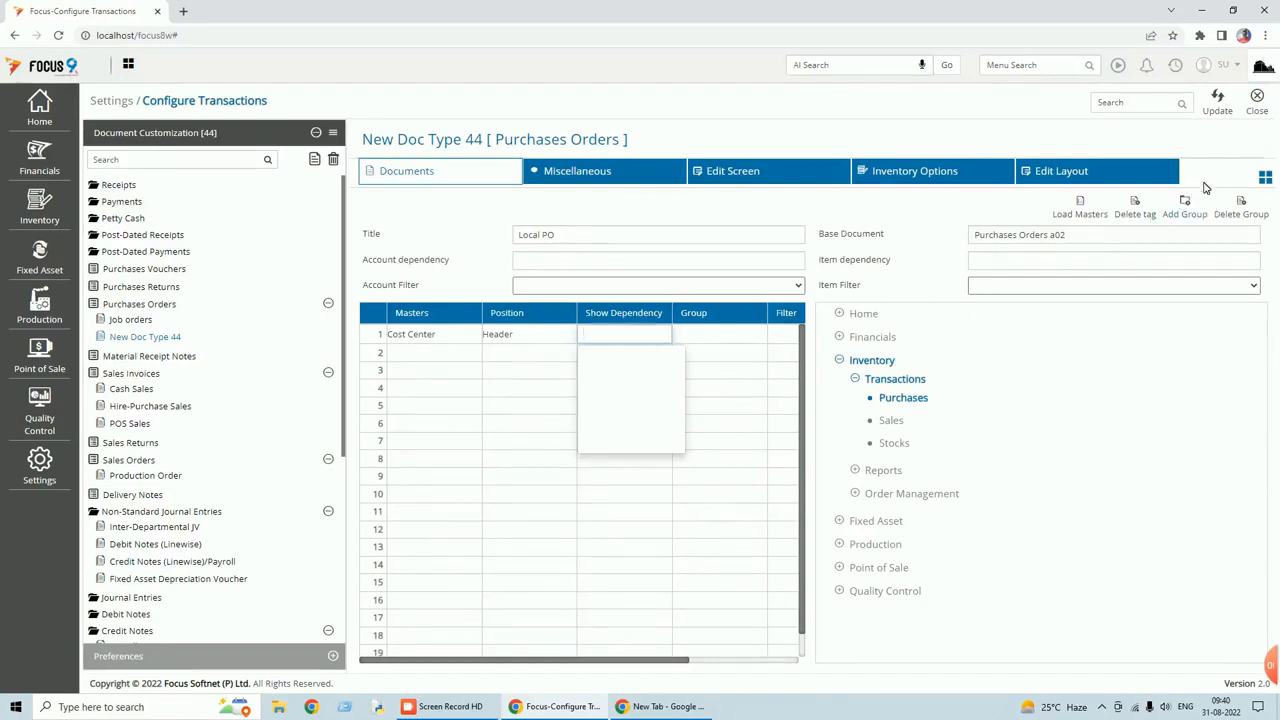
left_click(1220, 112)
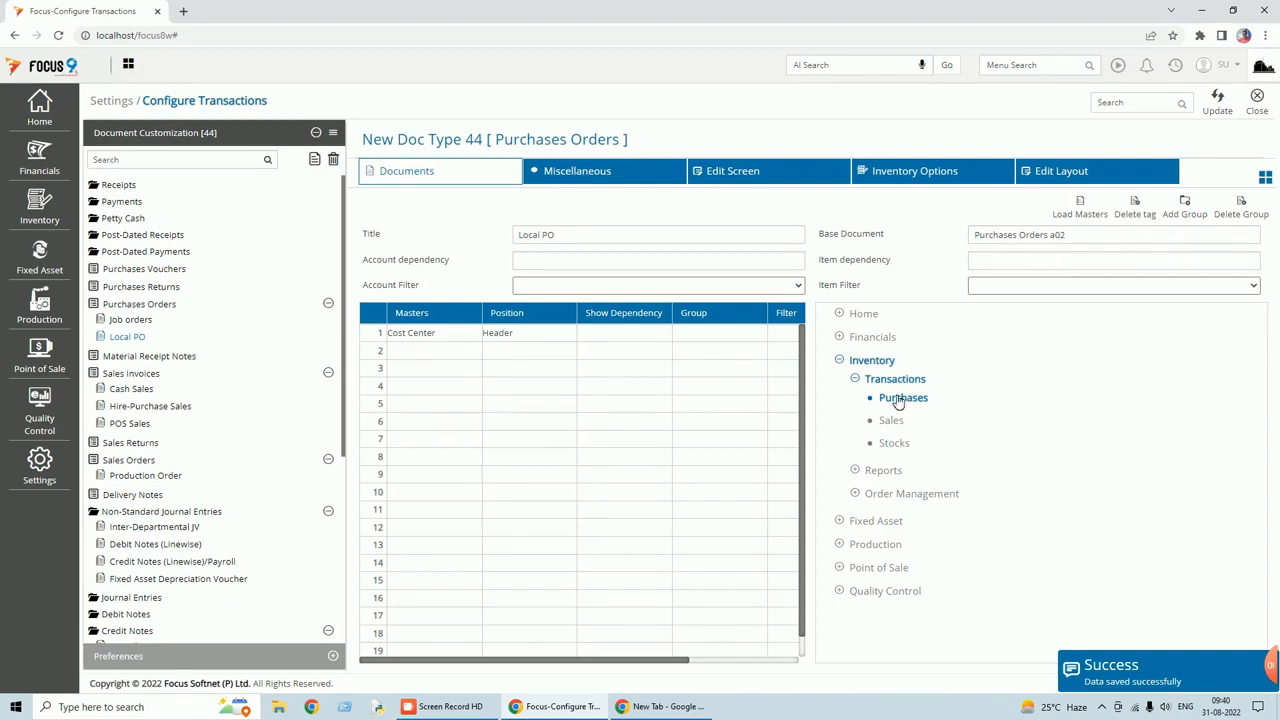
Tick Financials > Transactions > Purchases for Local PO, update the configuration, and close it.
left_click(840, 337)
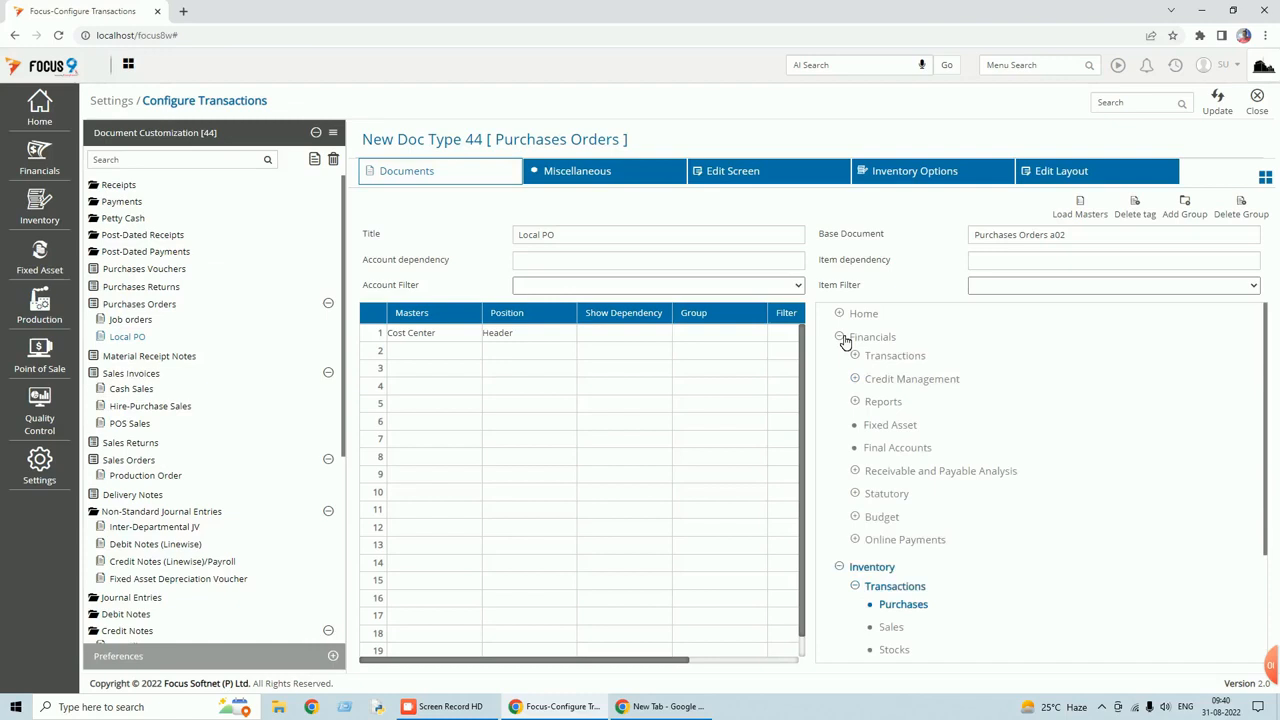
left_click(854, 355)
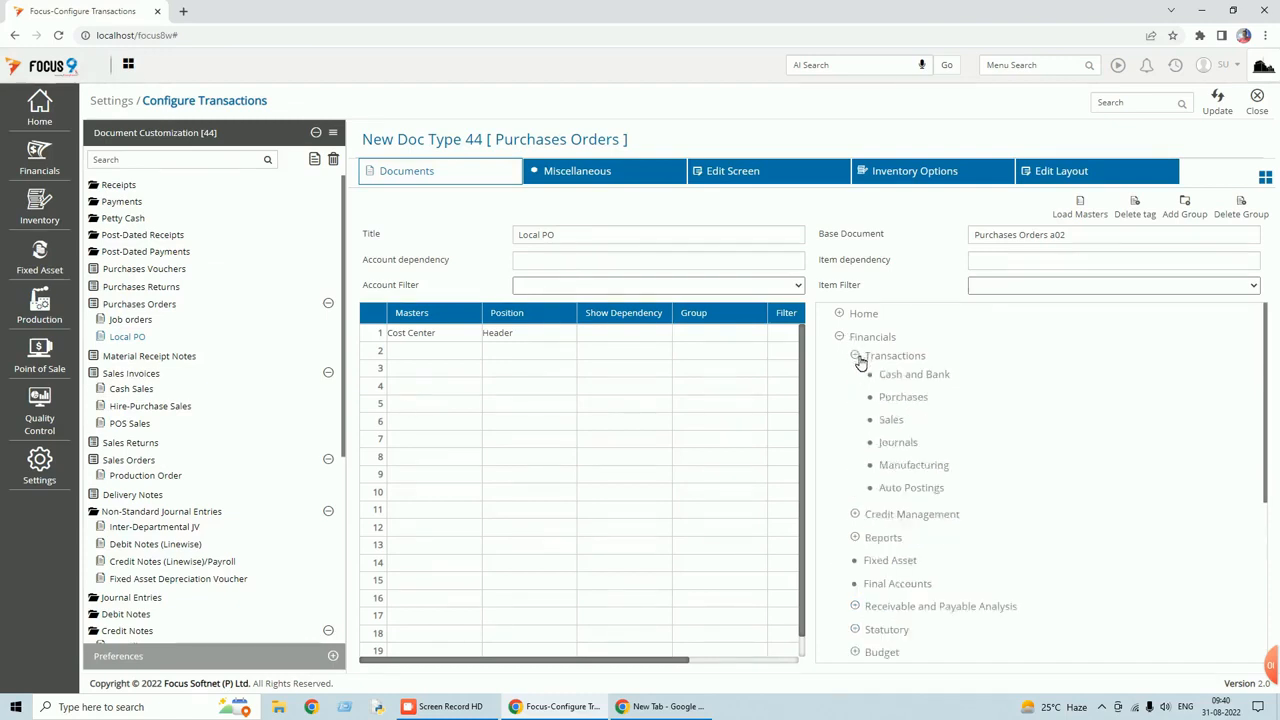
left_click(904, 402)
left_click(1224, 116)
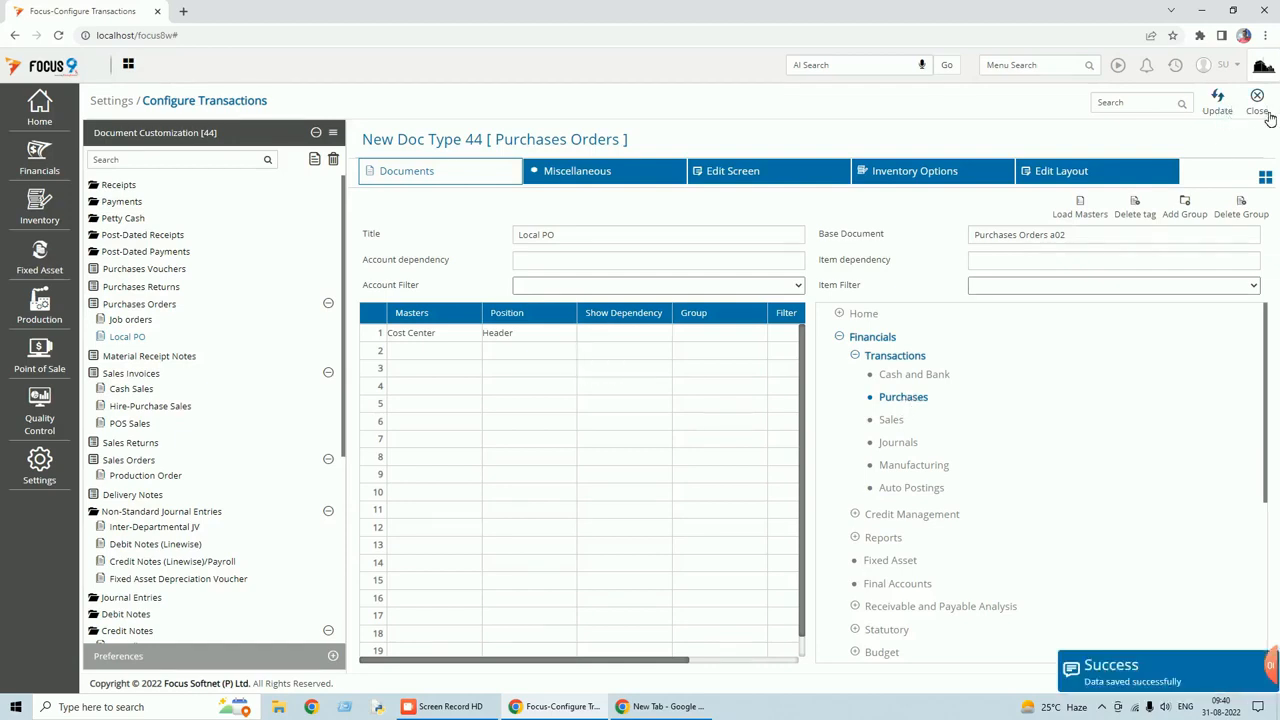
left_click(1259, 104)
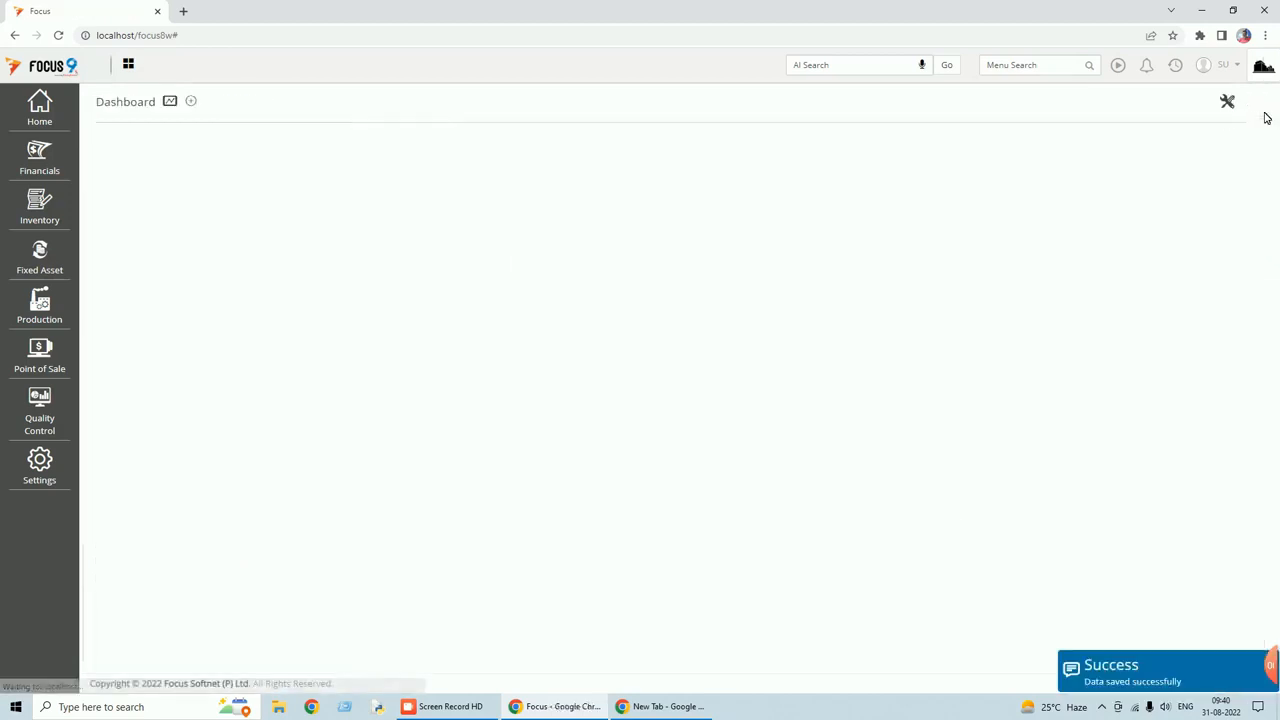
Log out from the SU account menu and sign back in with the account password.
left_click(1226, 66)
left_click(1140, 132)
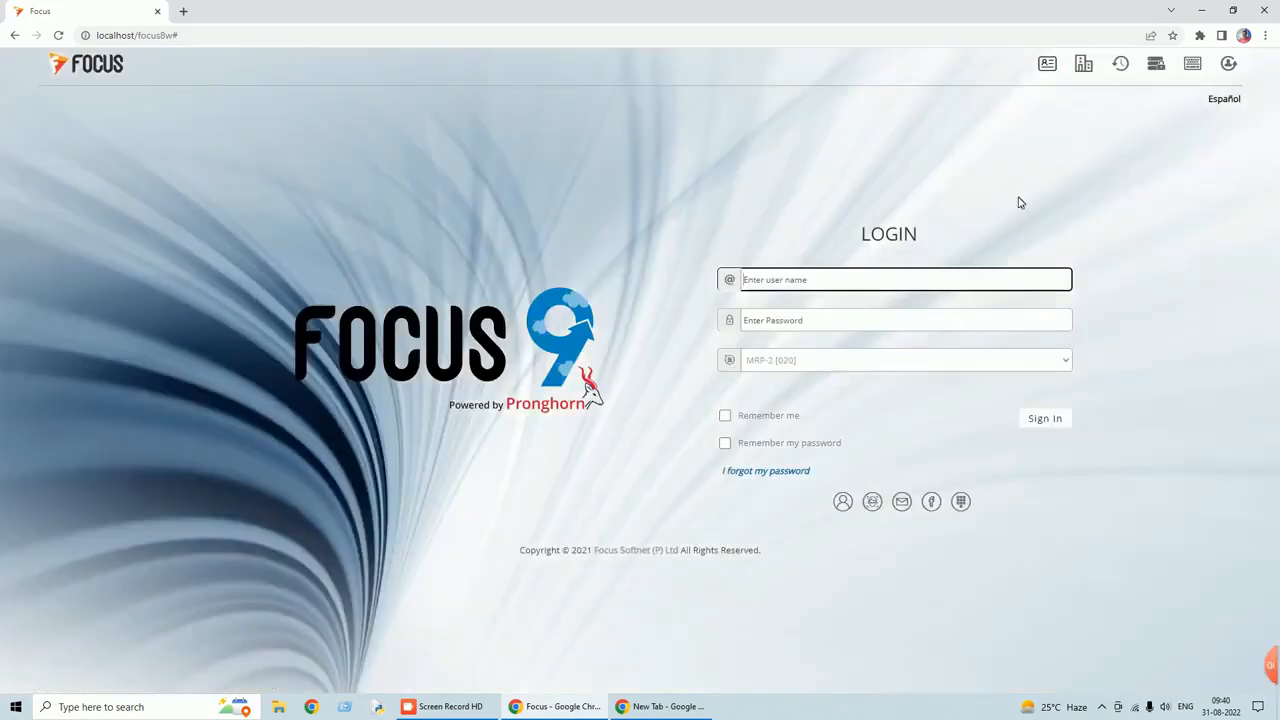
type("•")
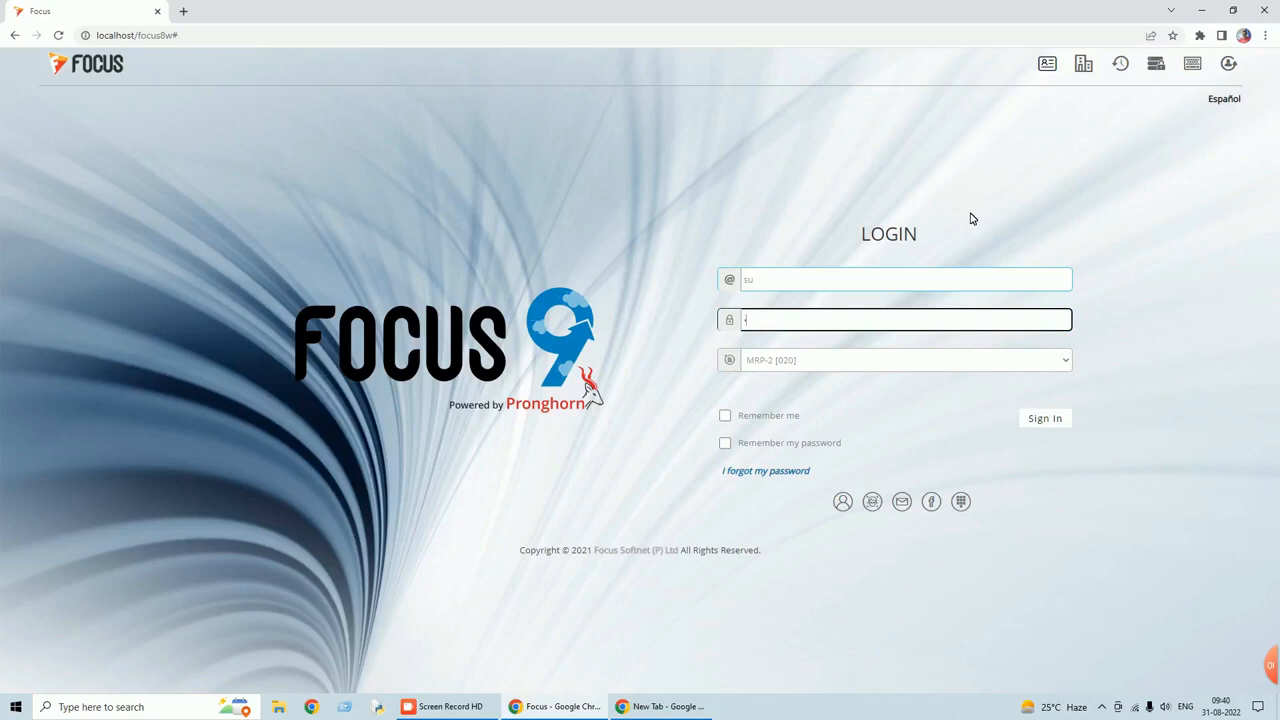
key("Return")
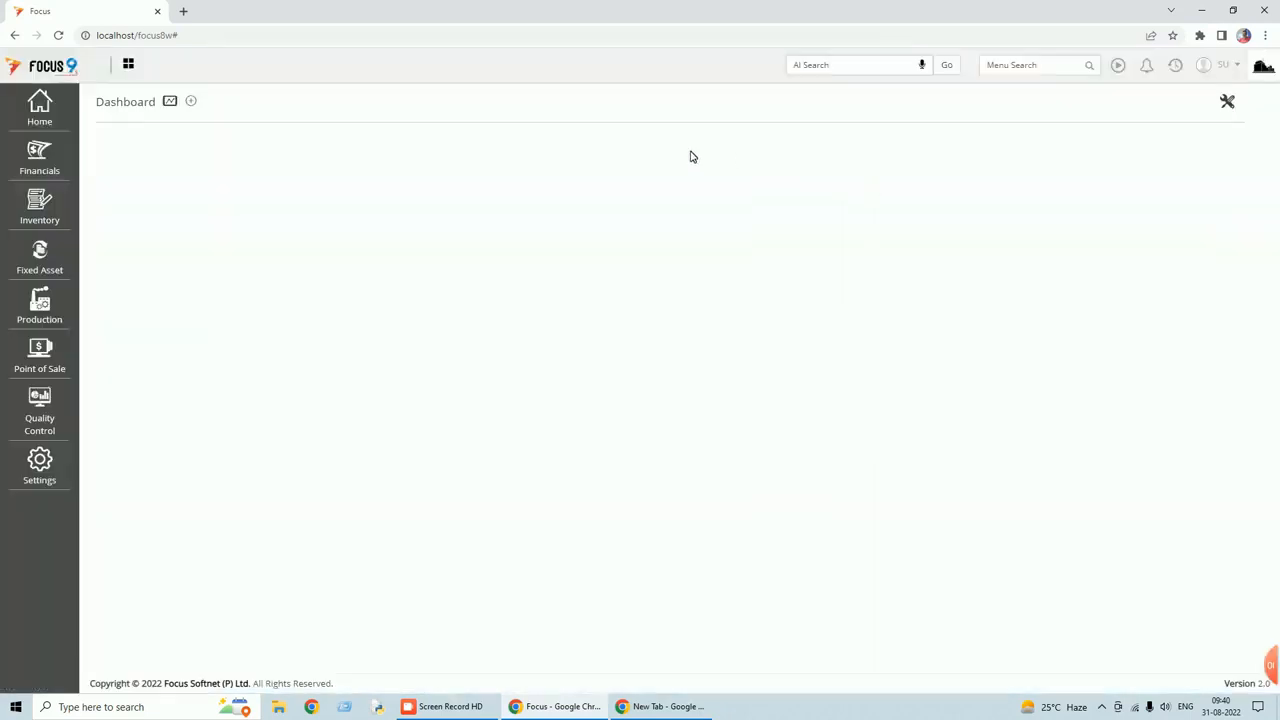
Go to Financials > Transactions > Purchases > Local PO and start a new entry.
left_click(45, 165)
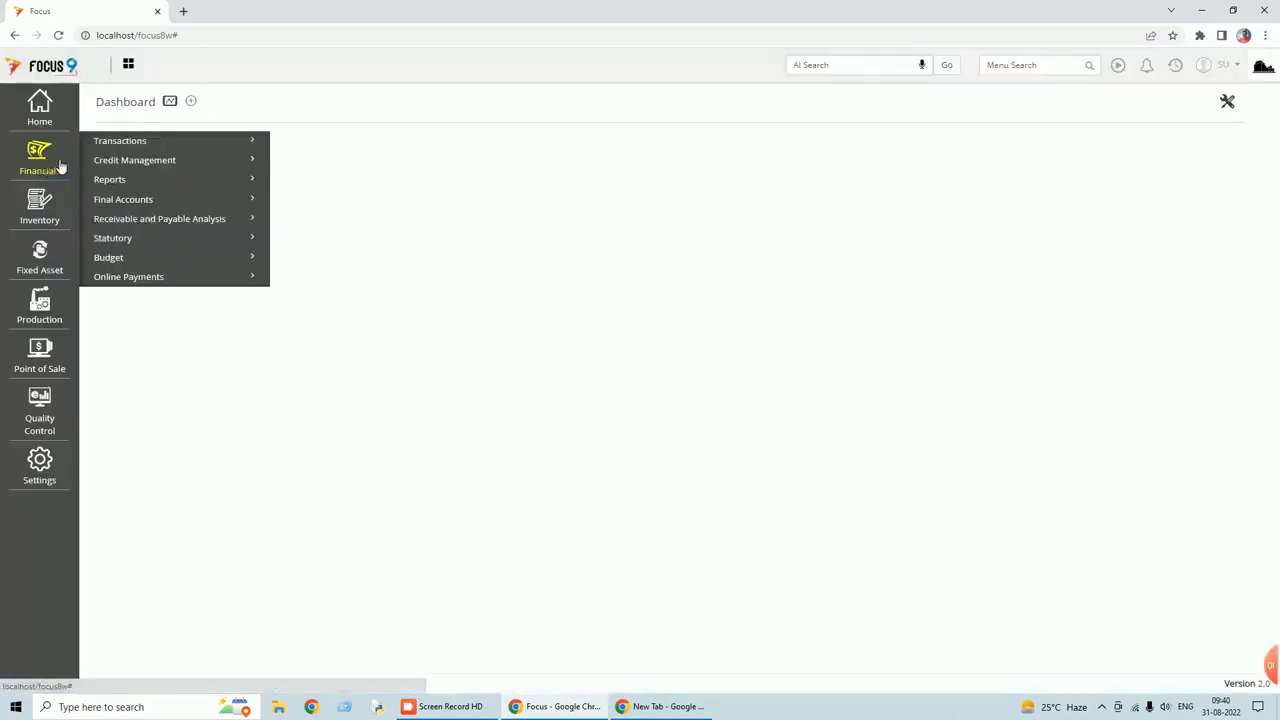
left_click(120, 146)
left_click(125, 183)
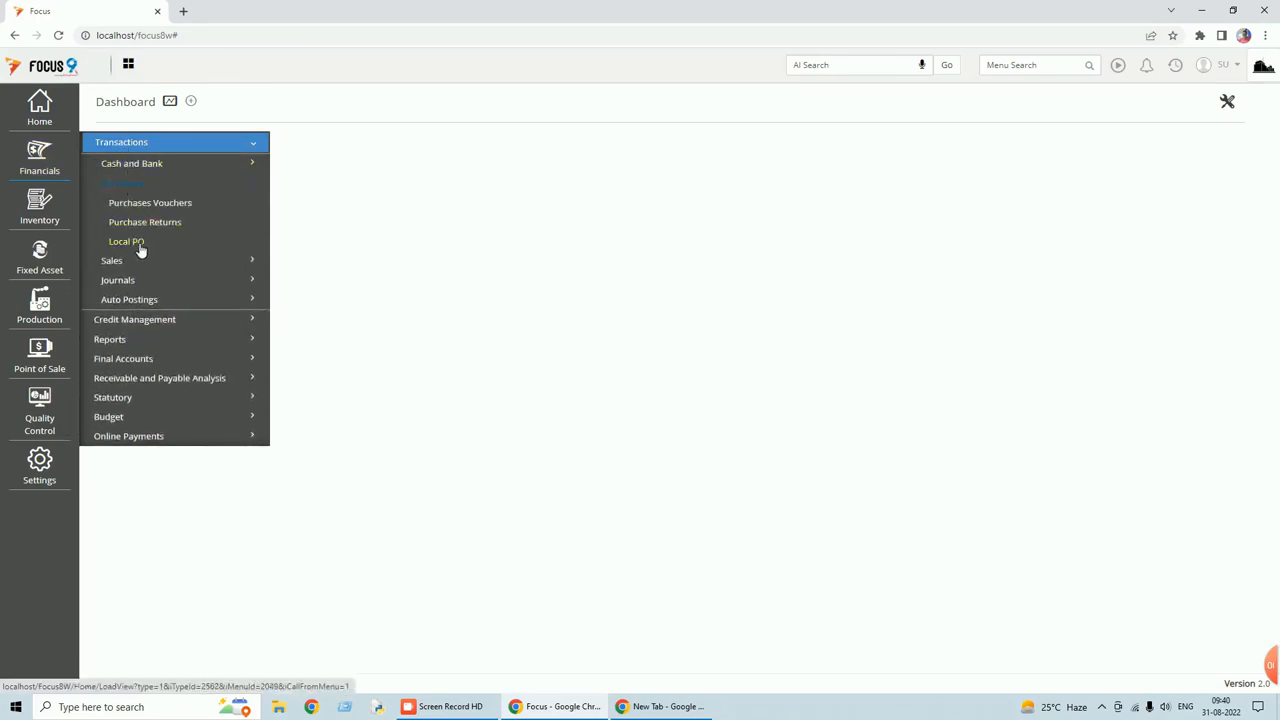
left_click(140, 247)
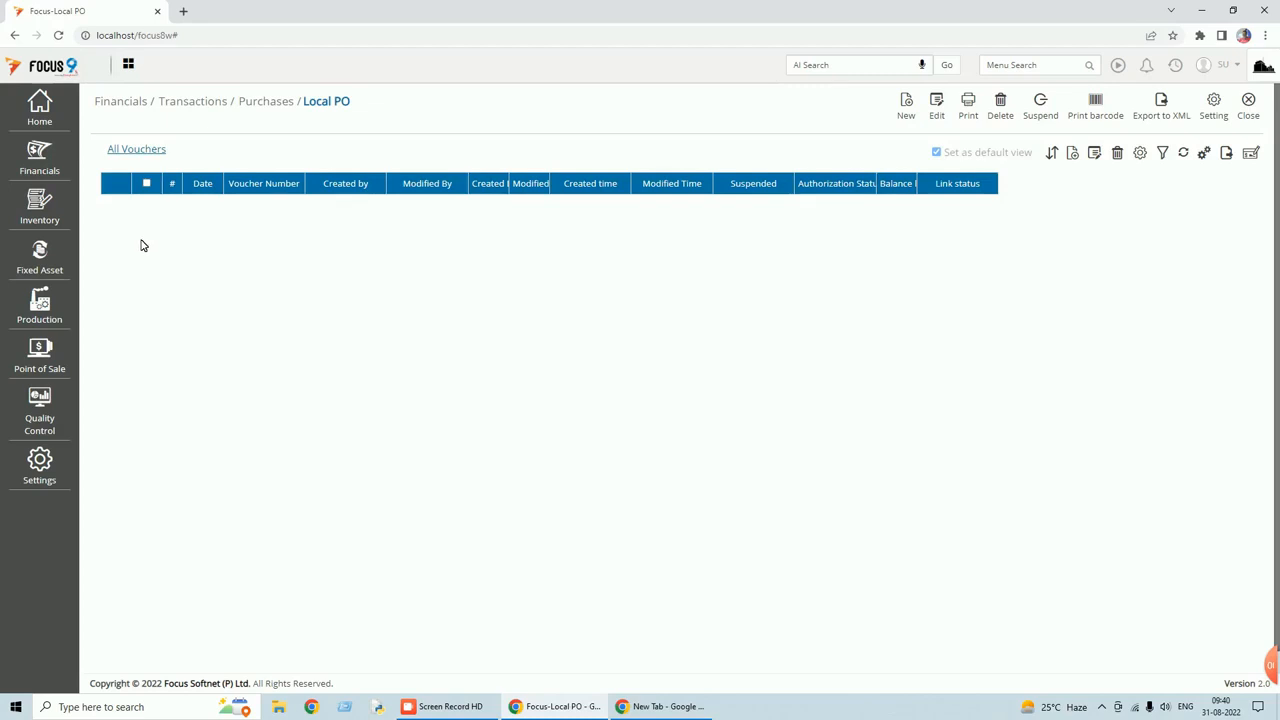
left_click(908, 110)
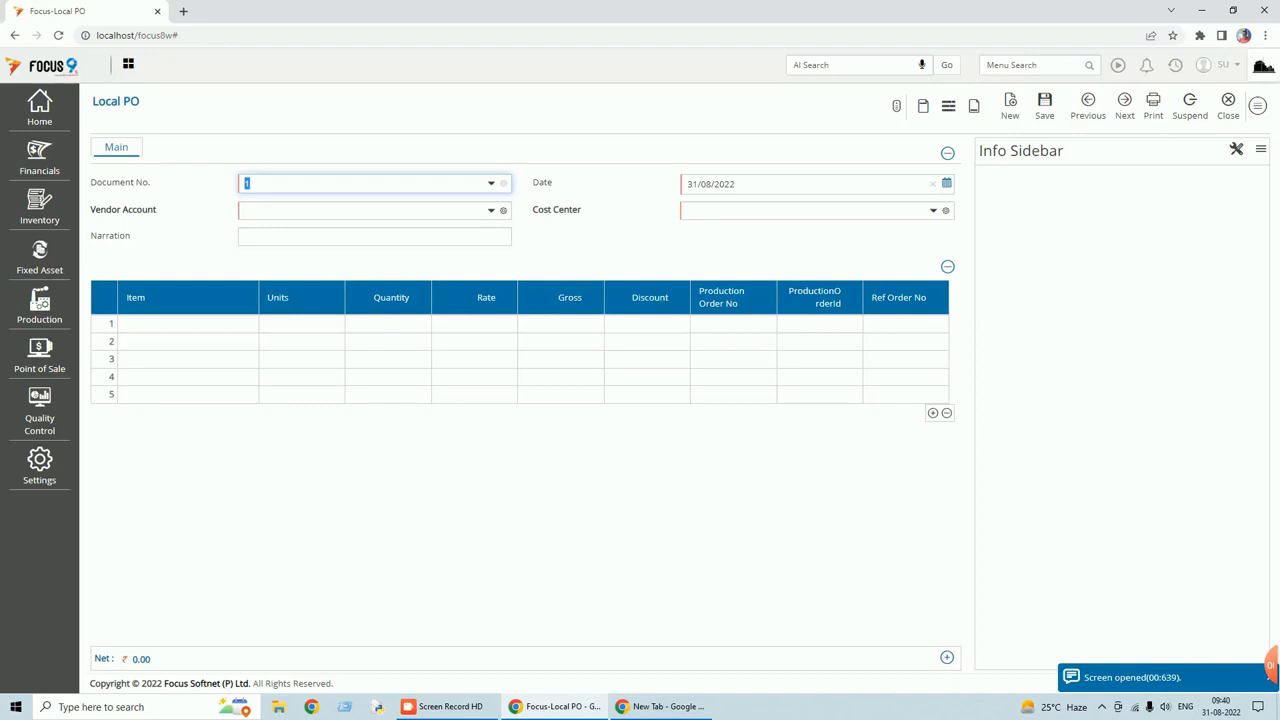
Choose 'test' as the Local PO entry's Cost Center.
left_click(802, 211)
left_click(935, 211)
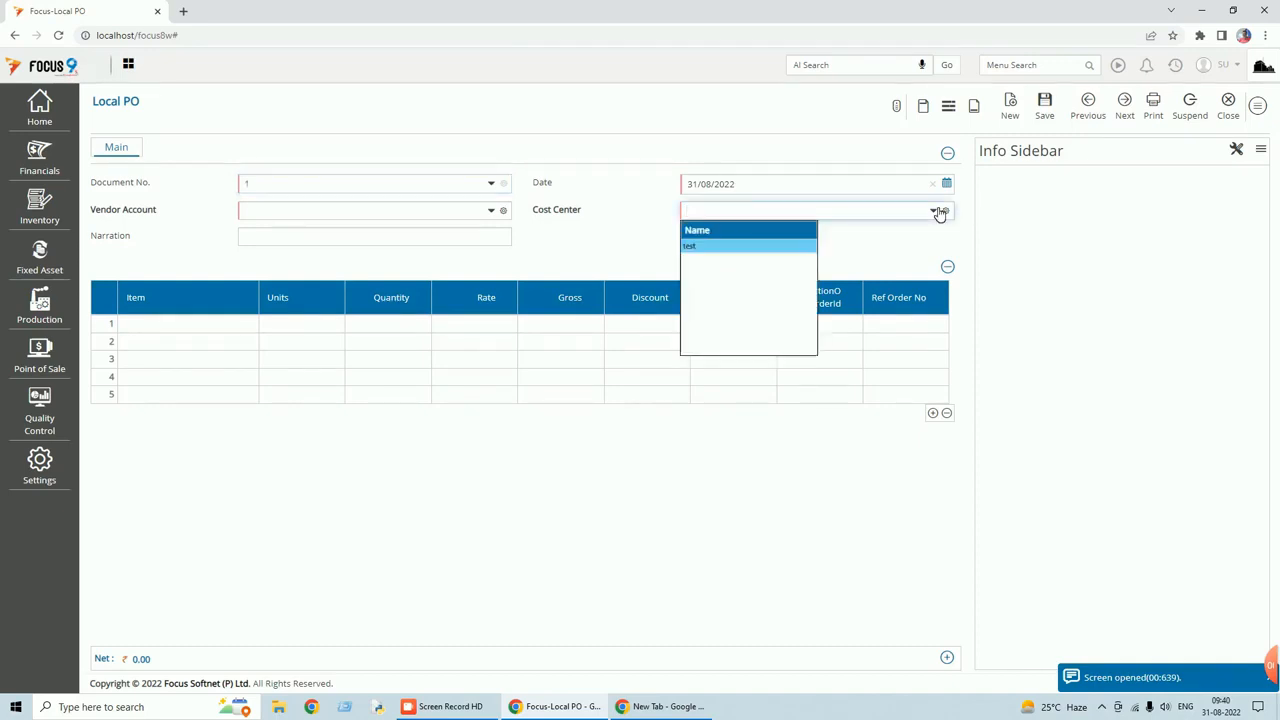
left_click(848, 249)
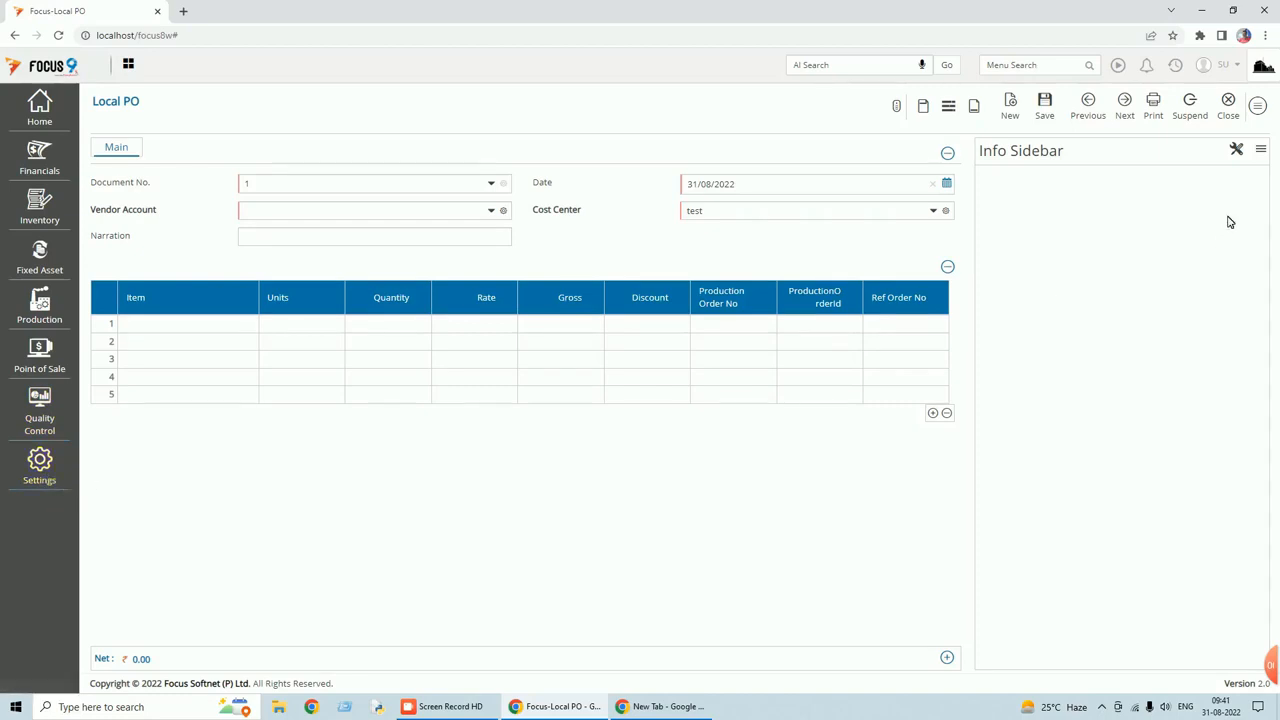
Switch to the Local PO document settings, discarding the unsaved voucher.
left_click(1259, 107)
left_click(1185, 306)
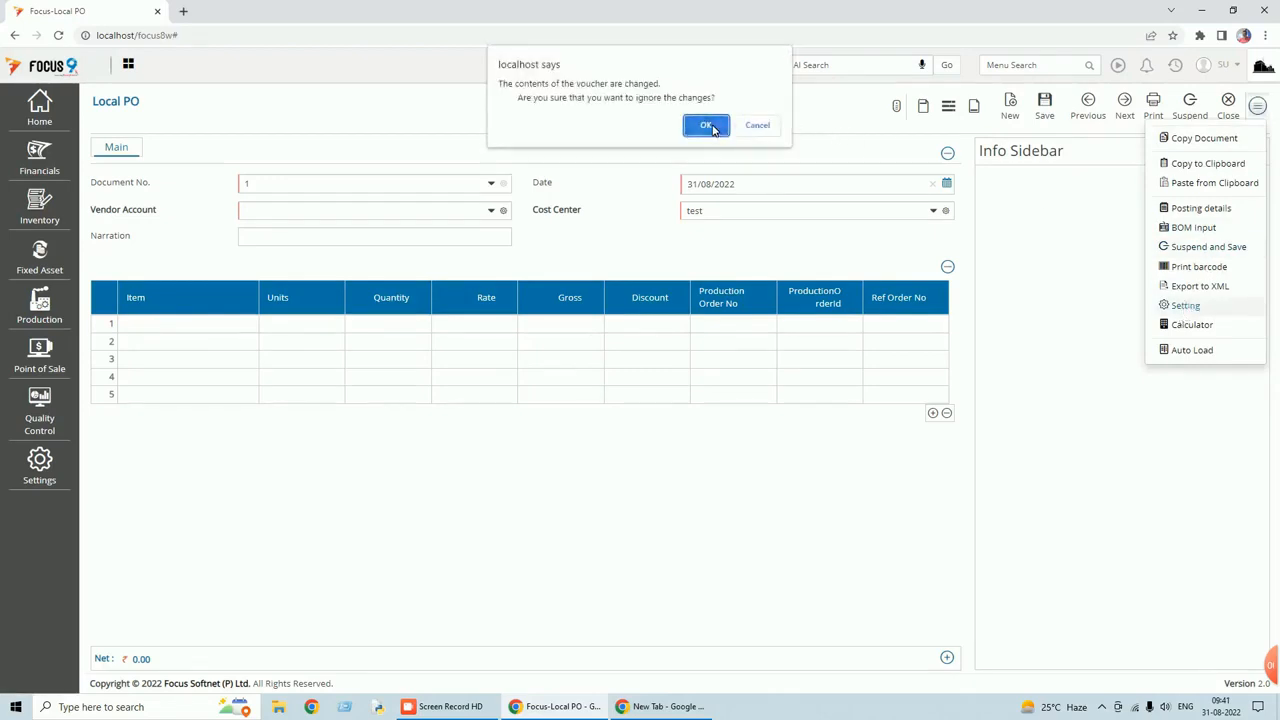
left_click(714, 129)
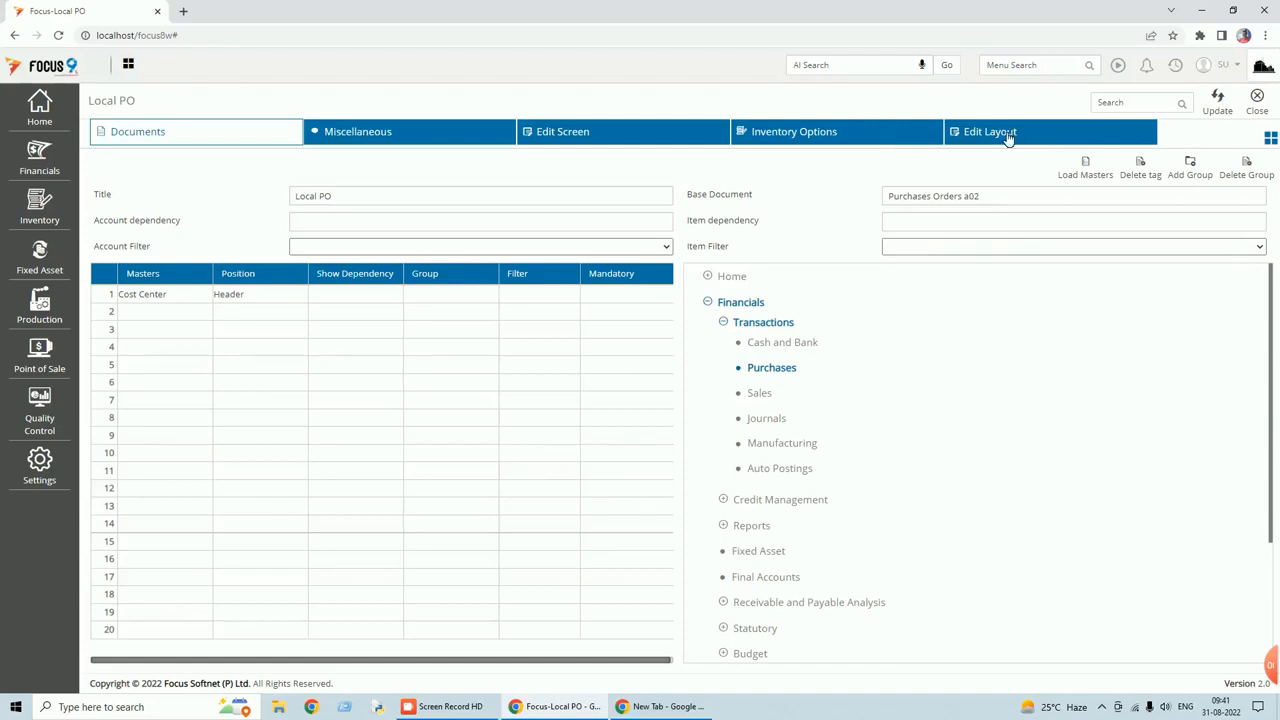
Show the Edit Screen body fields, listing the existing Discount field, and begin adding a field.
left_click(652, 138)
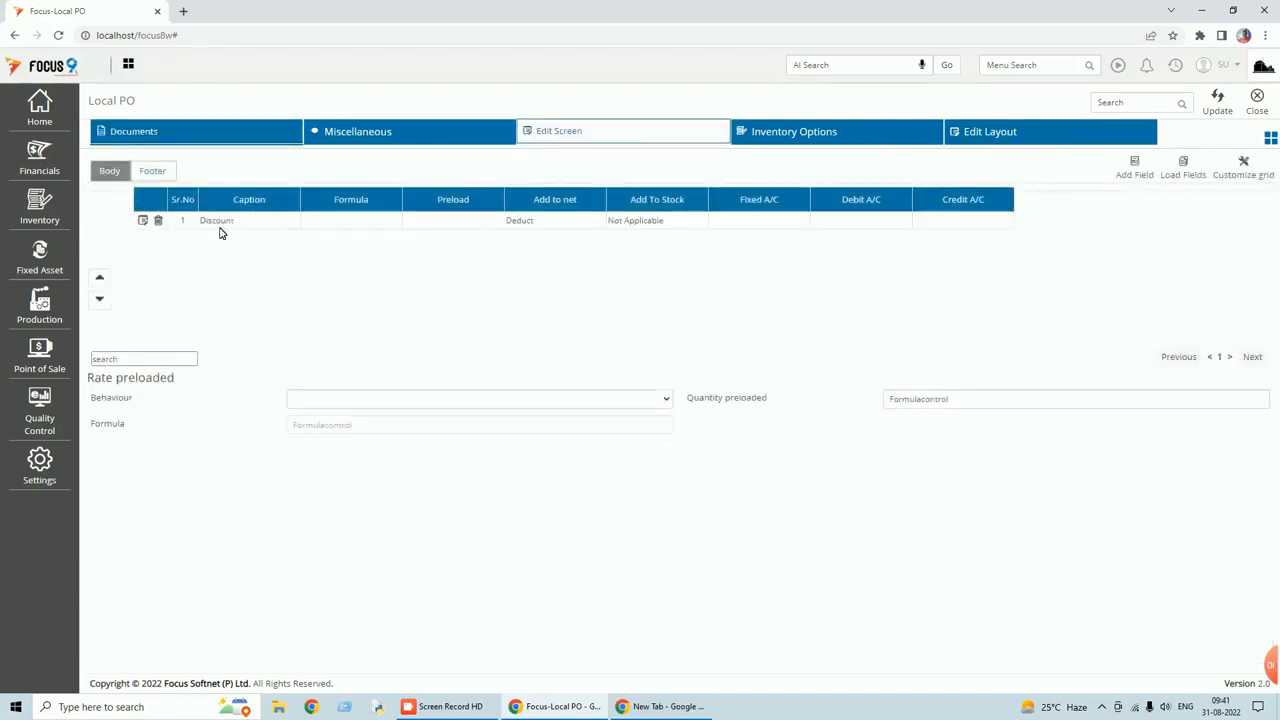
left_click(1130, 176)
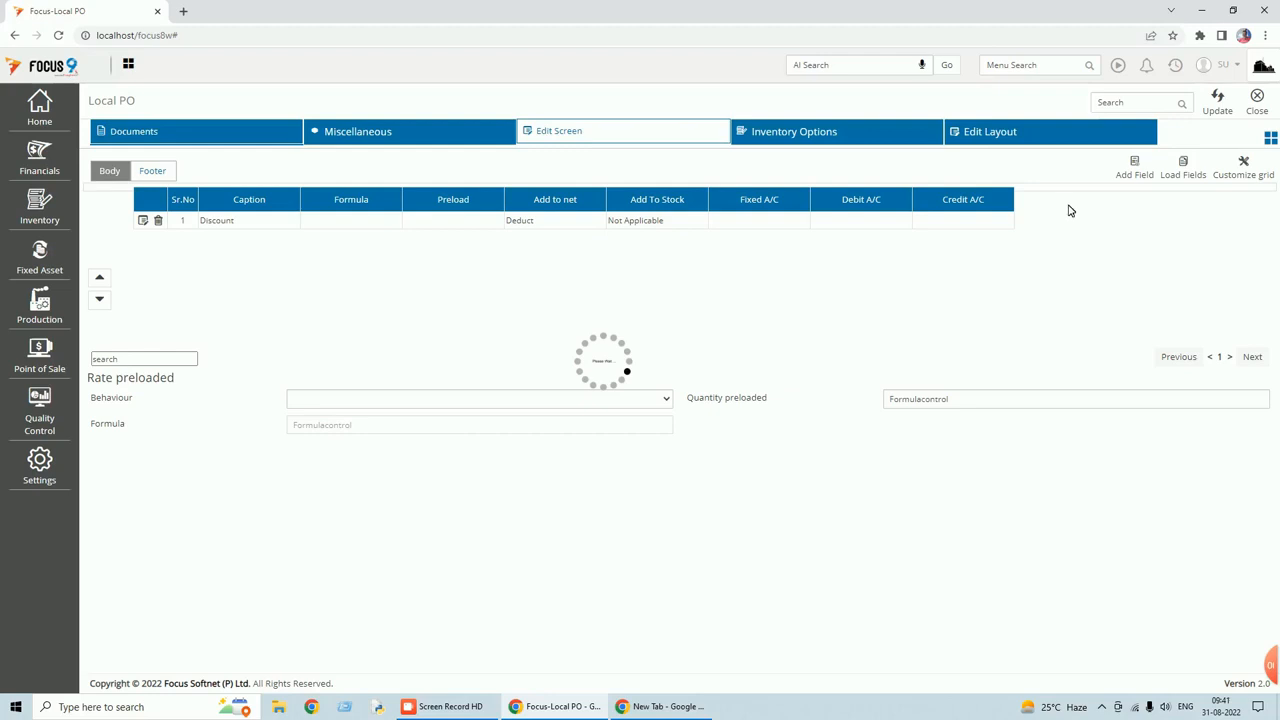
Create a body field captioned 'Freight' with Value behaviour, added to the net.
left_click(1141, 177)
left_click(480, 196)
type("Freight")
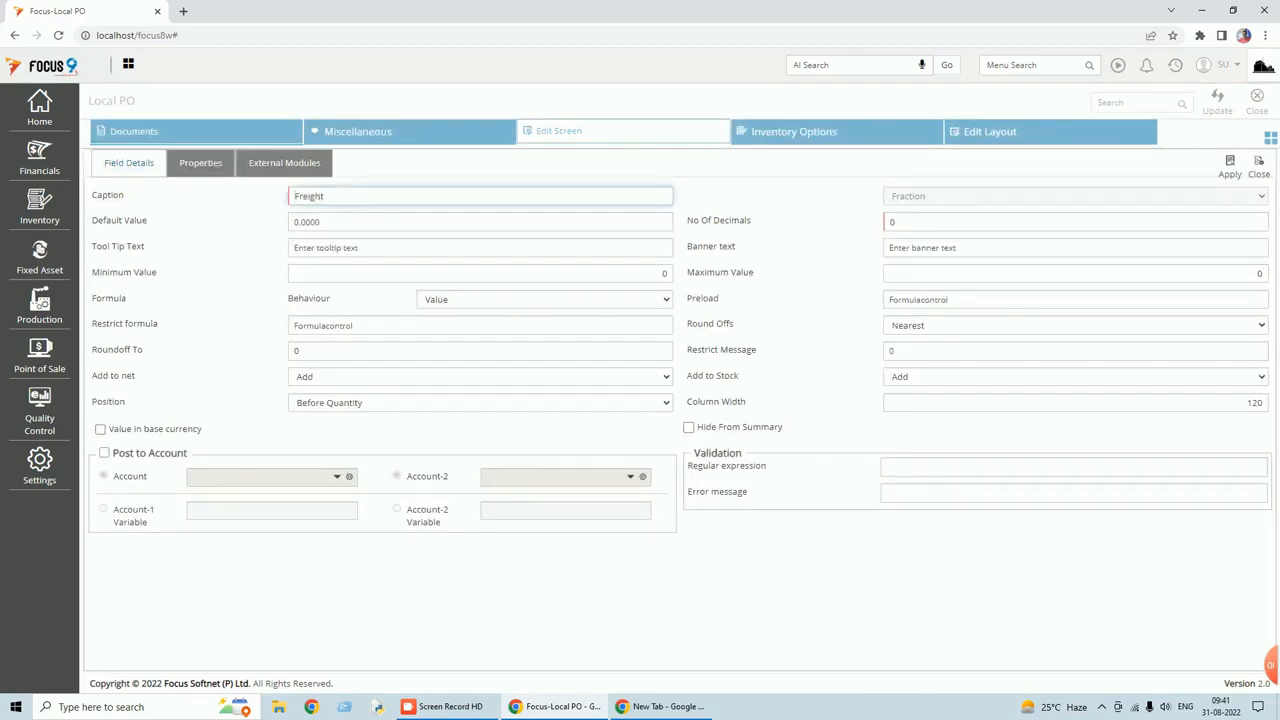
key("Tab")
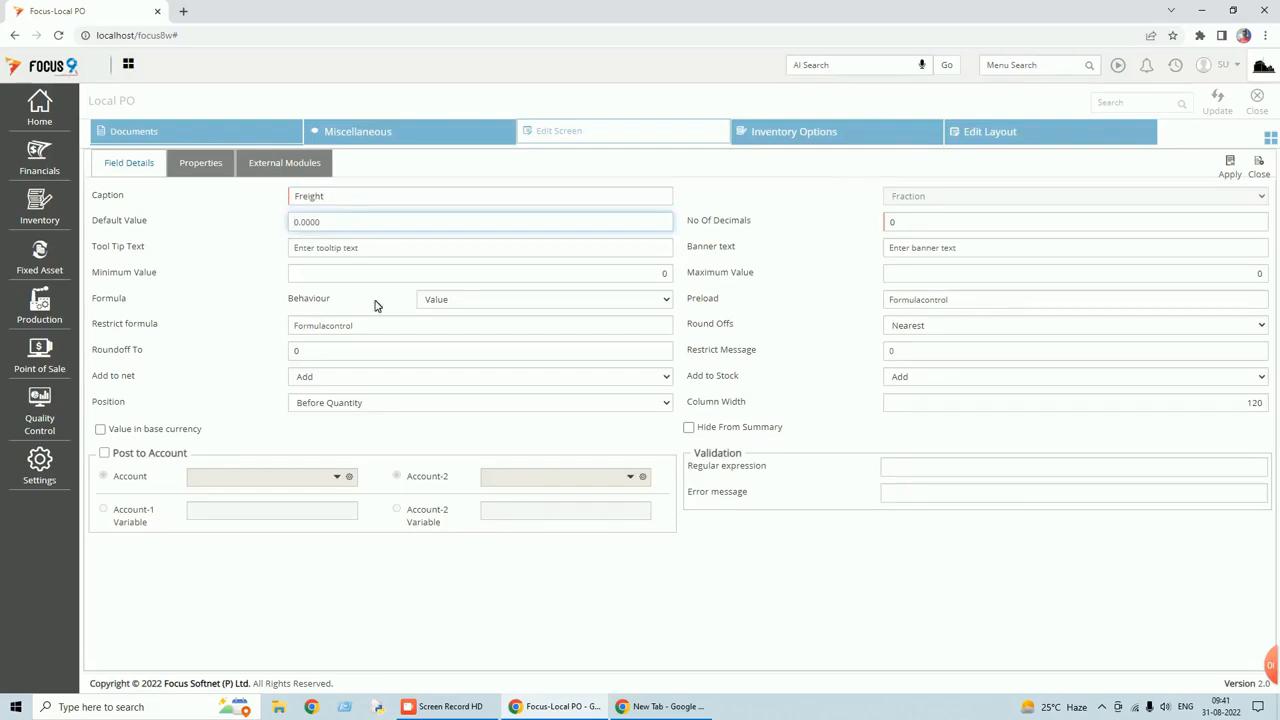
left_click(481, 305)
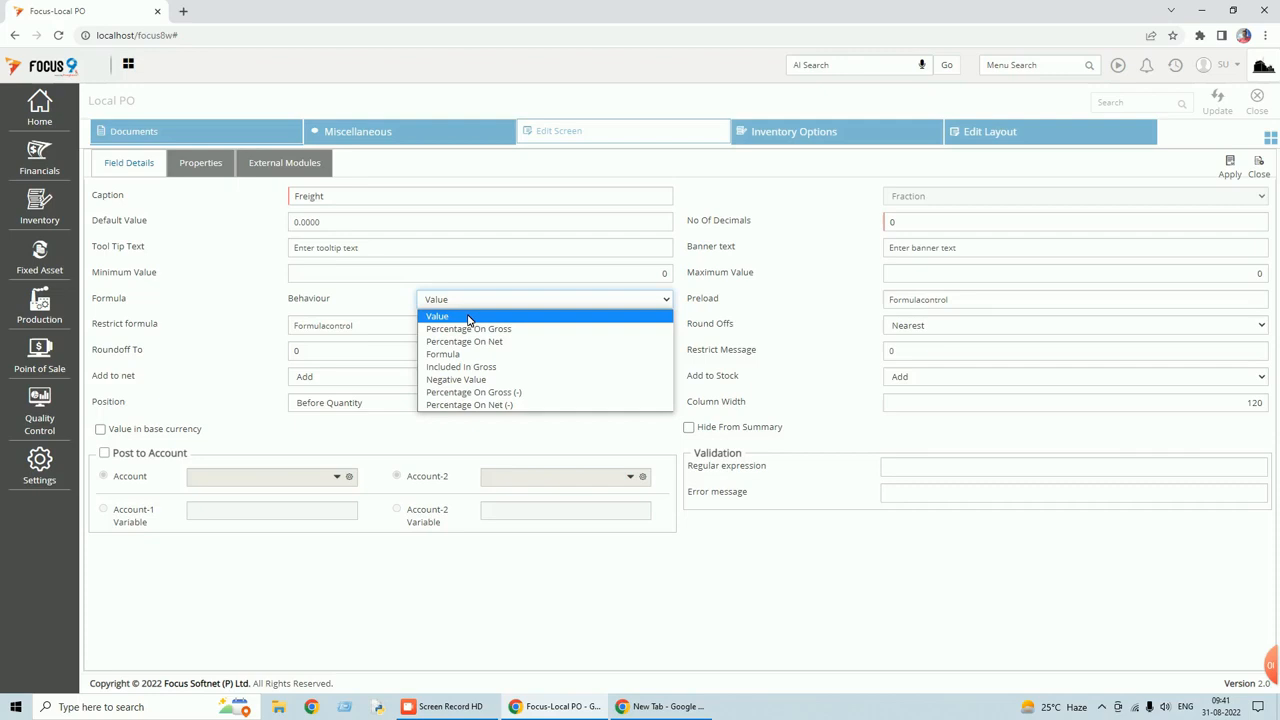
left_click(469, 317)
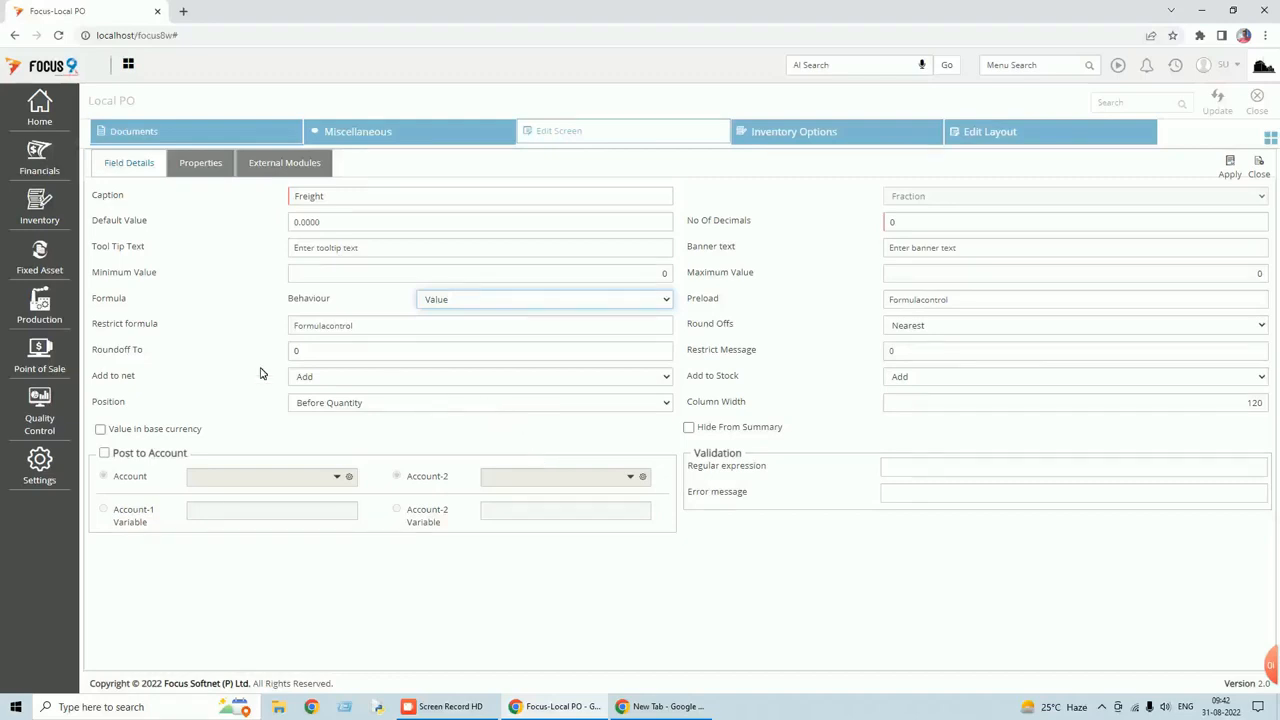
left_click(666, 378)
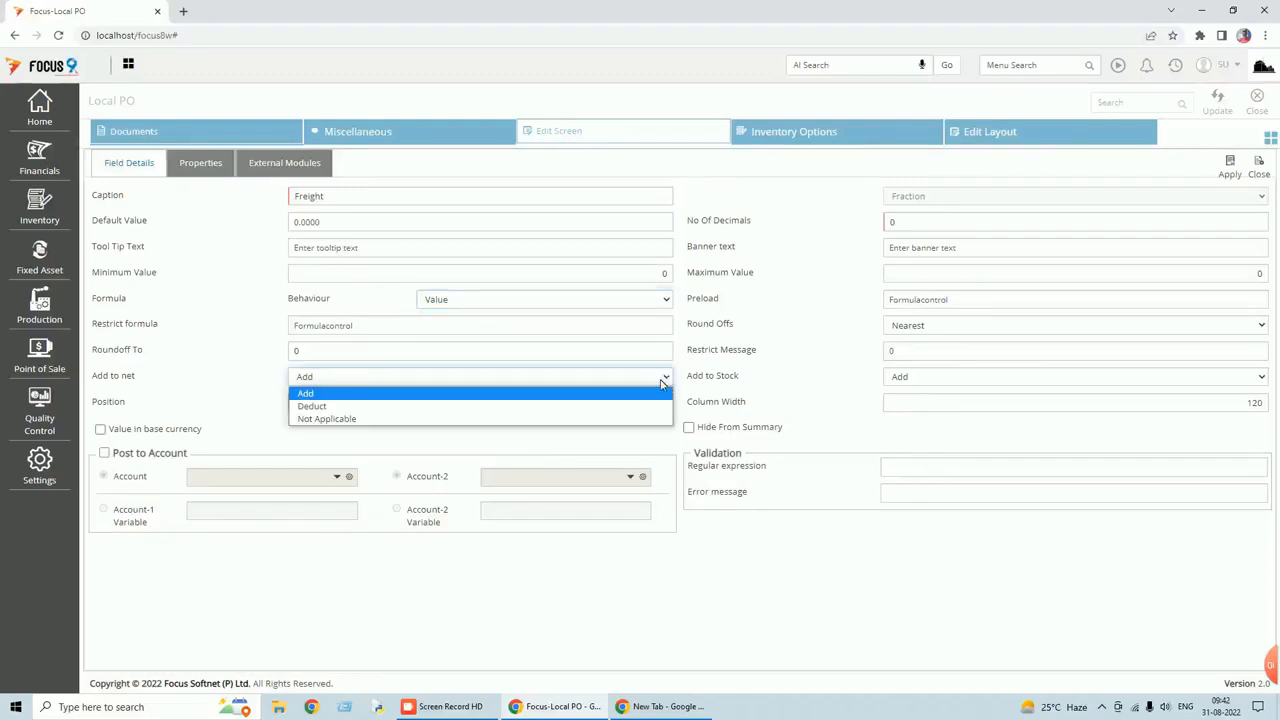
left_click(353, 396)
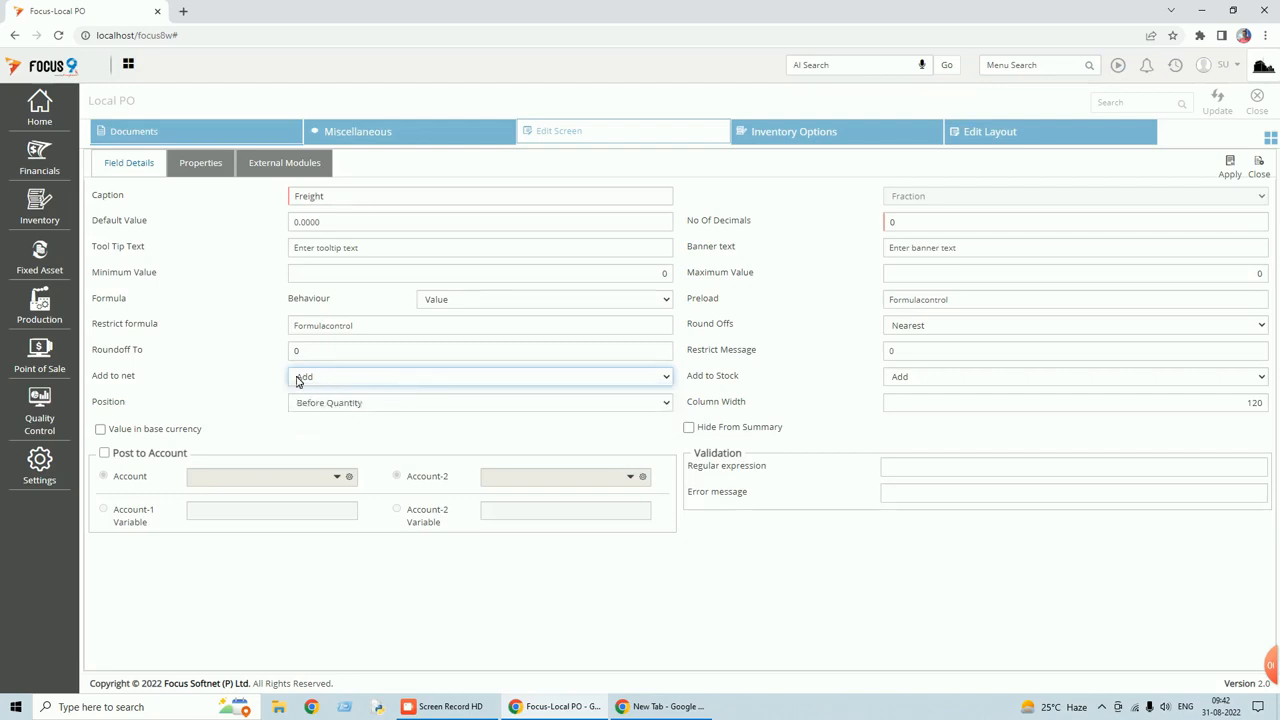
Mark Freight as Mandatory, then apply and save the Local PO settings.
left_click(215, 168)
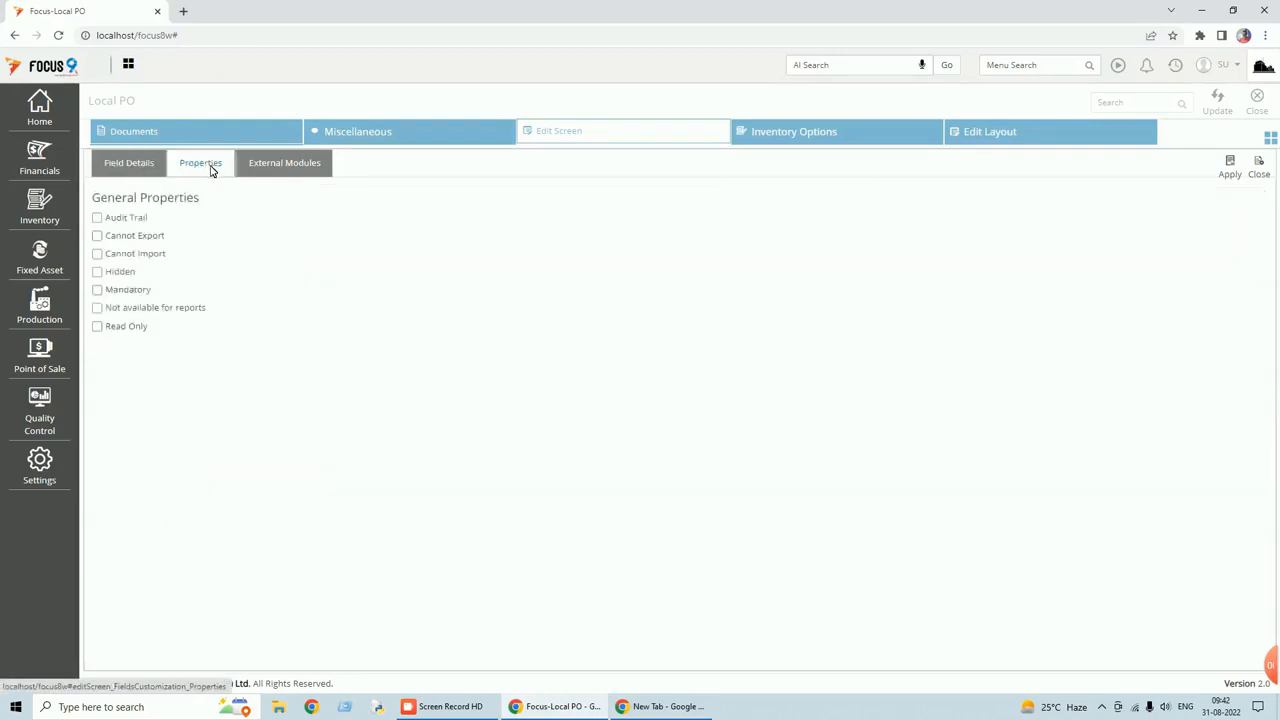
left_click(97, 290)
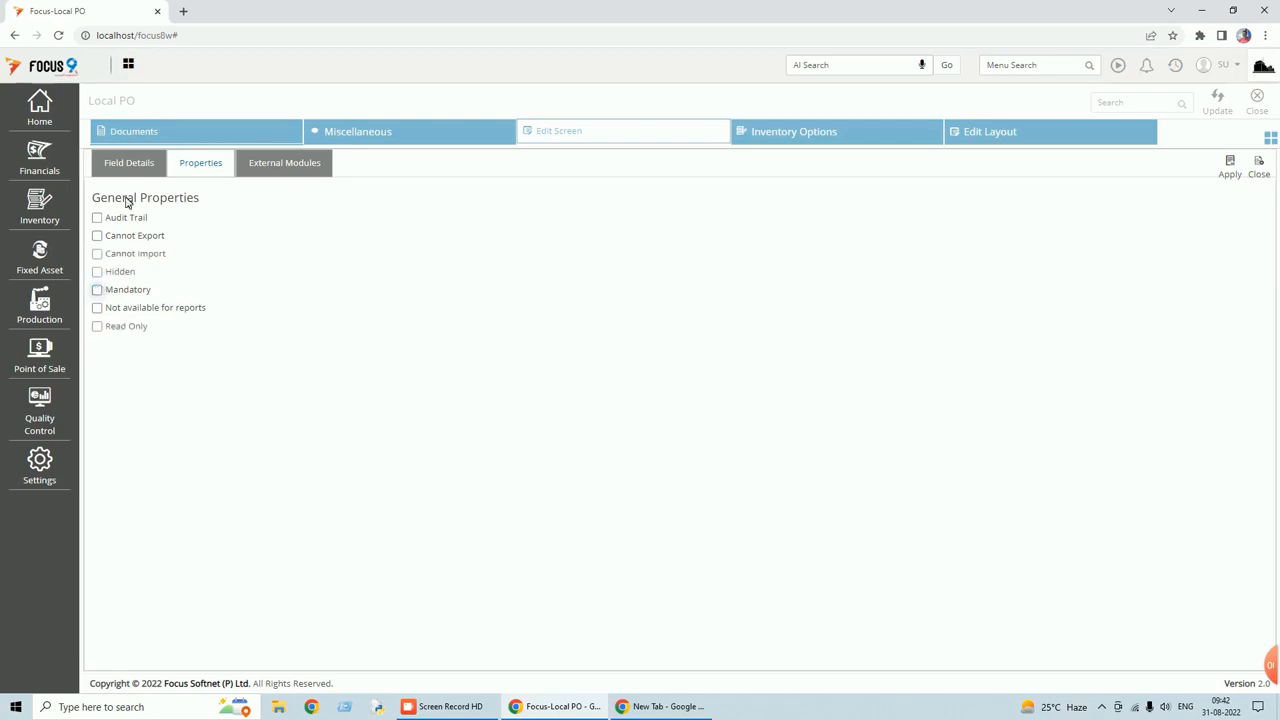
left_click(138, 166)
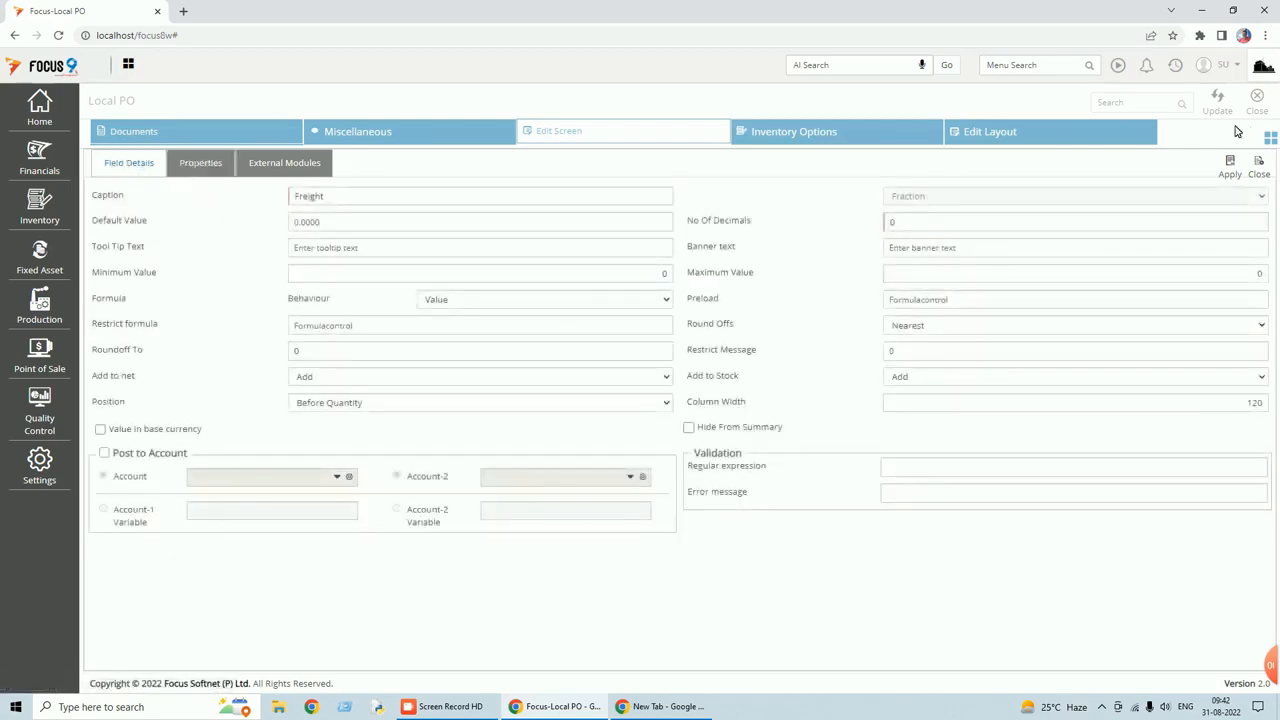
left_click(1231, 170)
left_click(1219, 102)
left_click(1257, 111)
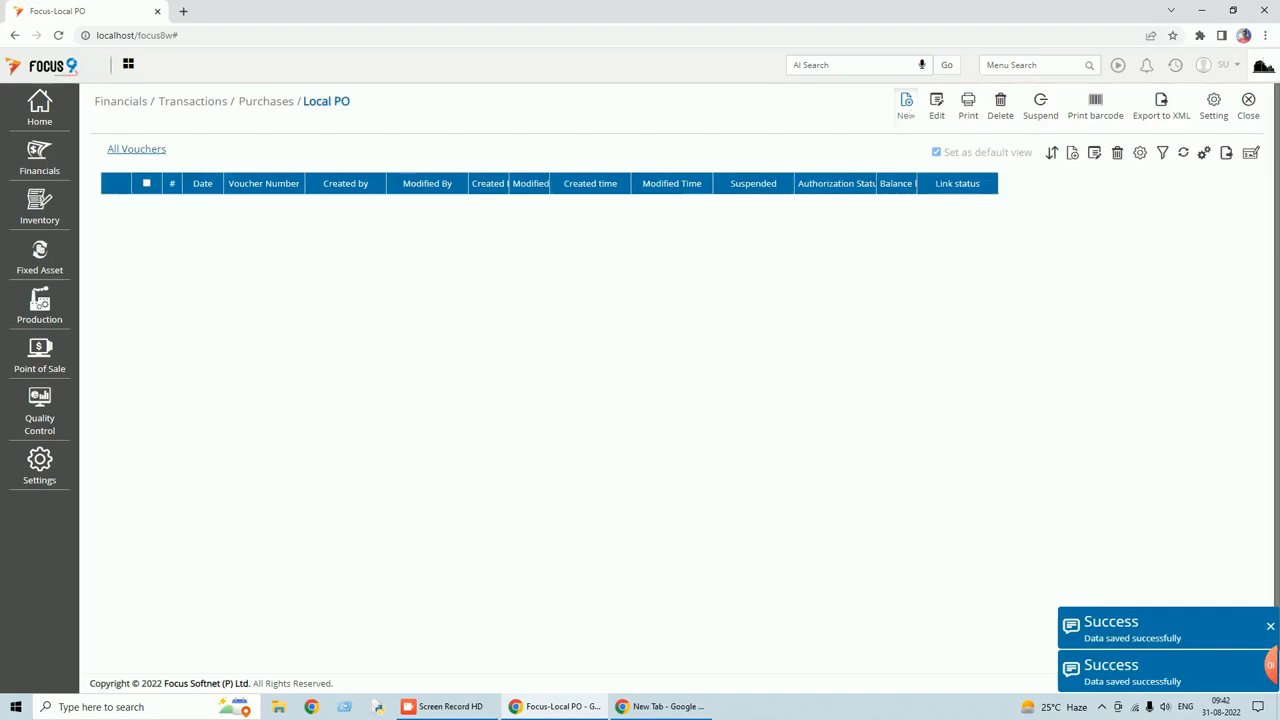
Check the Freight column in a new Local PO entry, then return to the Edit Screen settings.
left_click(906, 106)
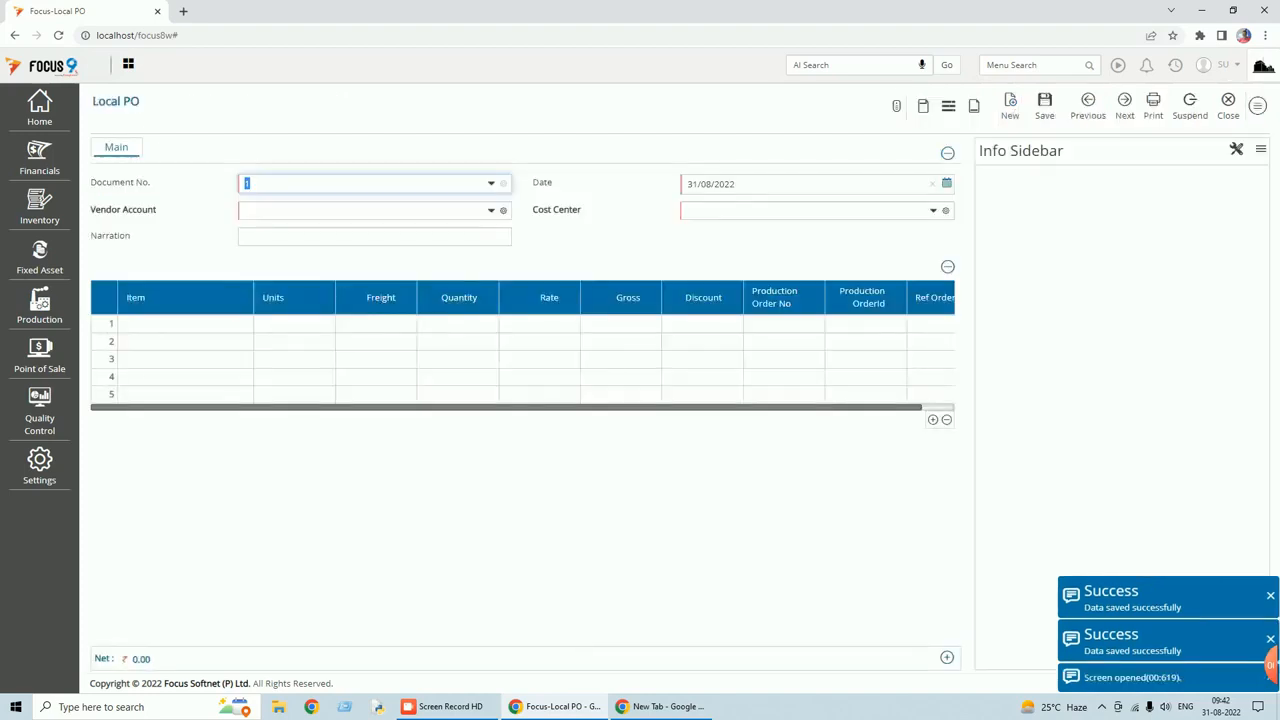
left_click_drag(571, 410, 529, 420)
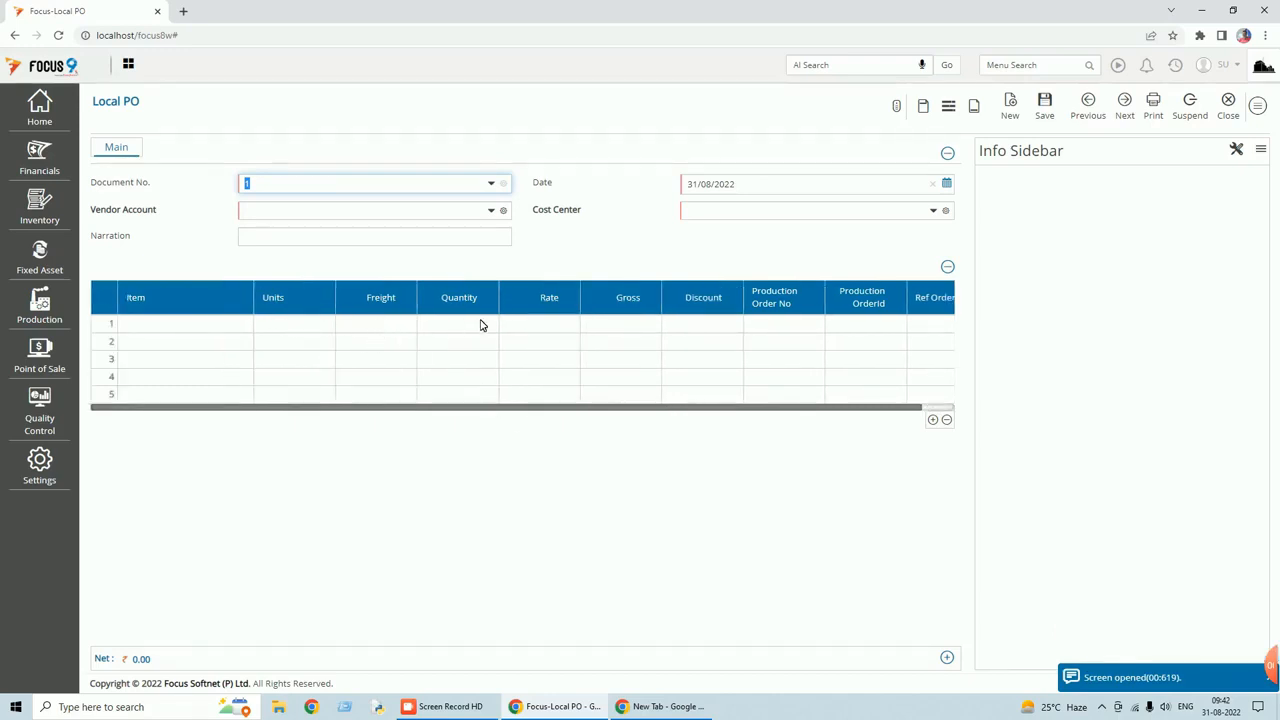
left_click(1257, 106)
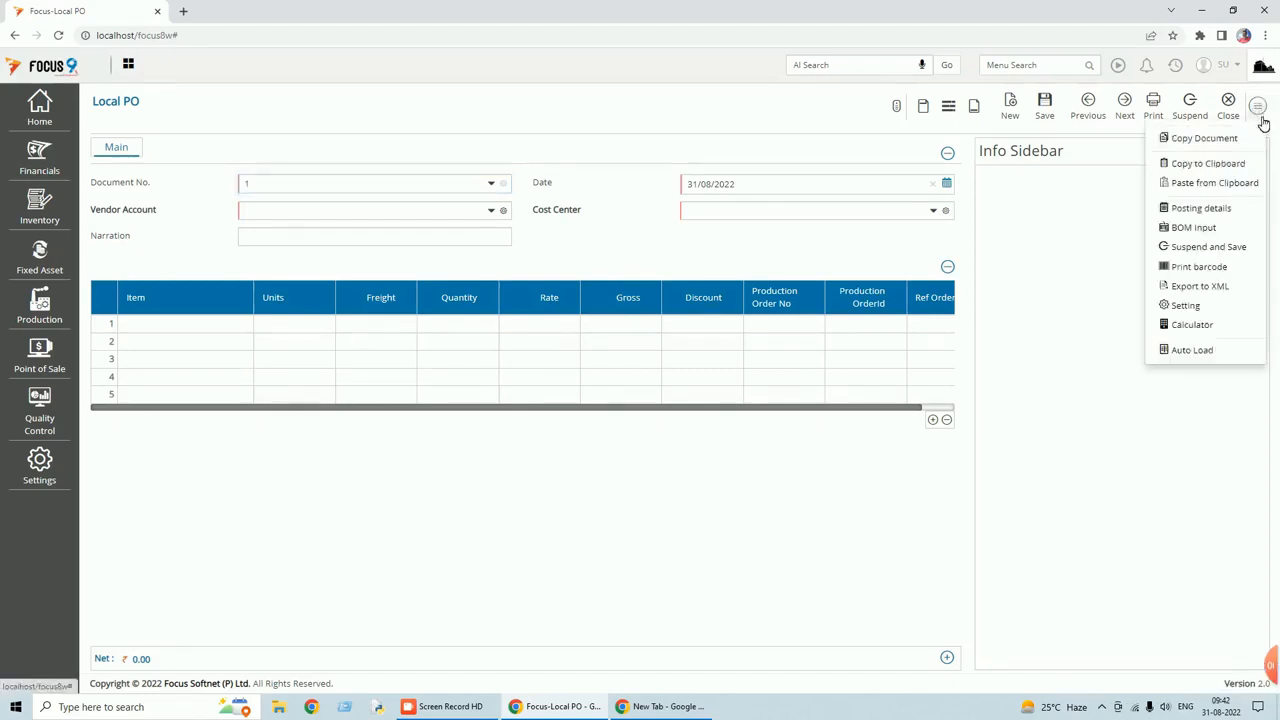
left_click(1186, 306)
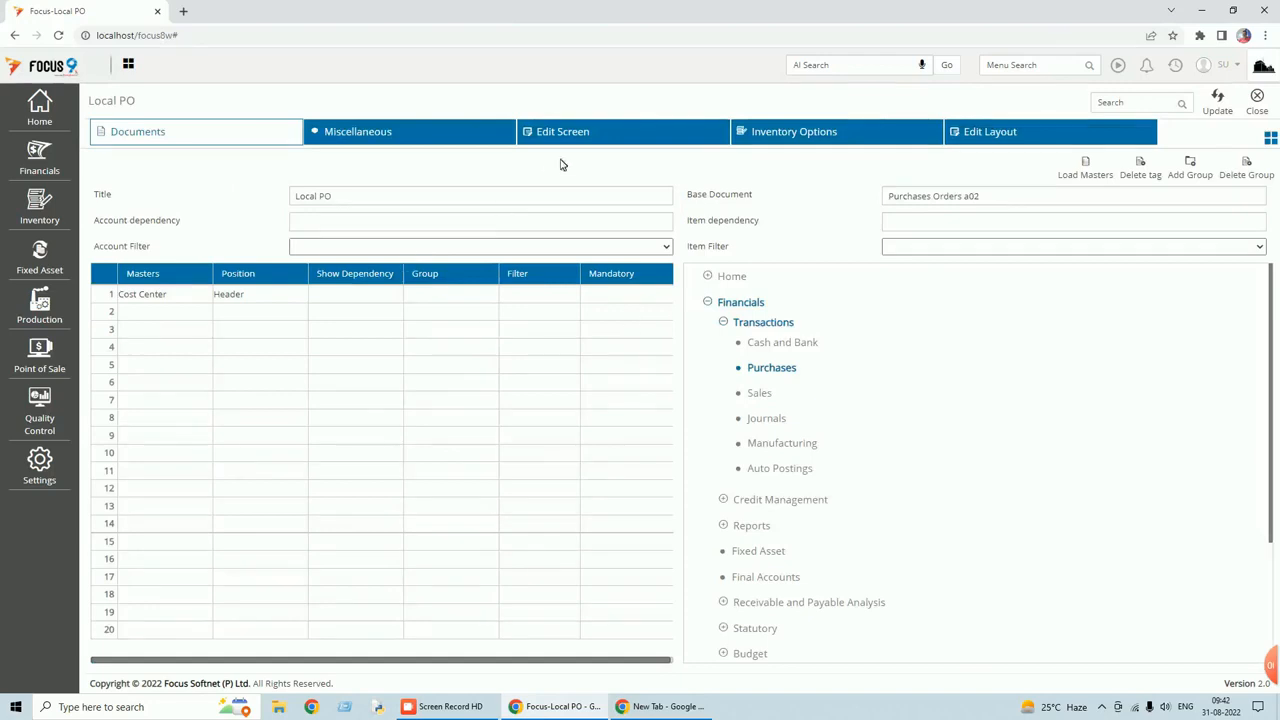
left_click(578, 139)
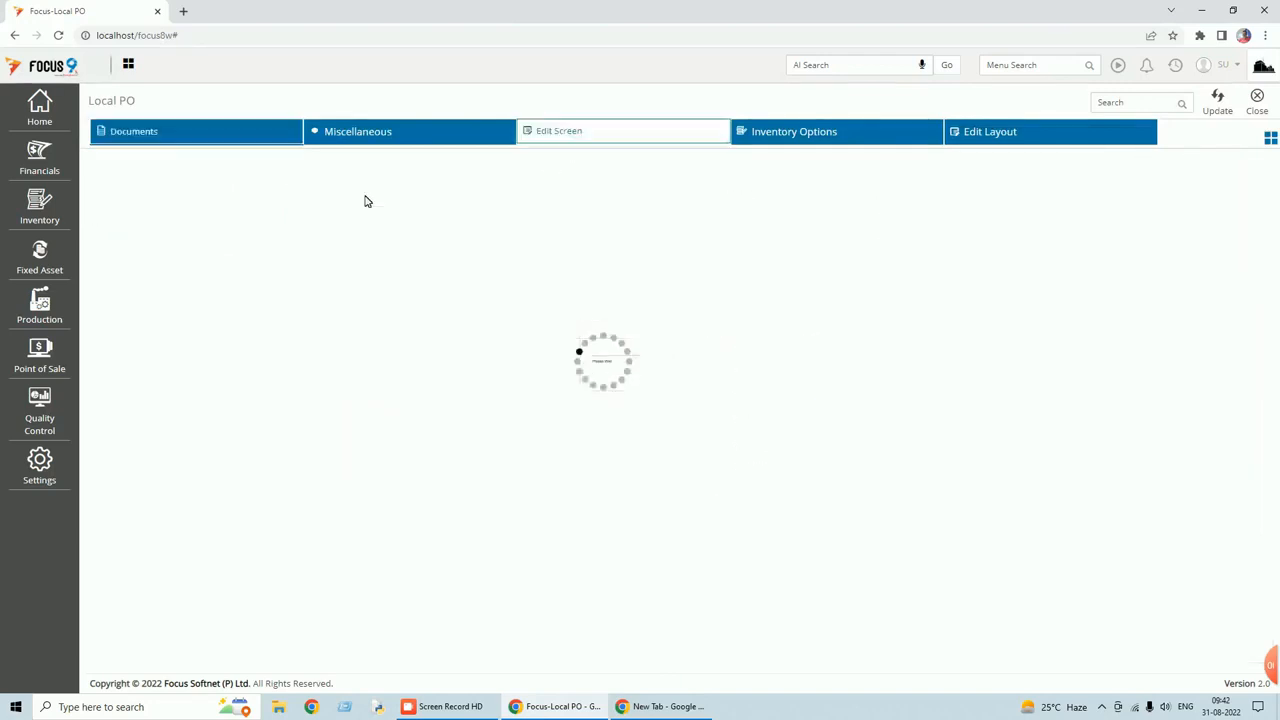
Set the Freight body field's position to After Gross and save the Local PO customization.
left_click(143, 238)
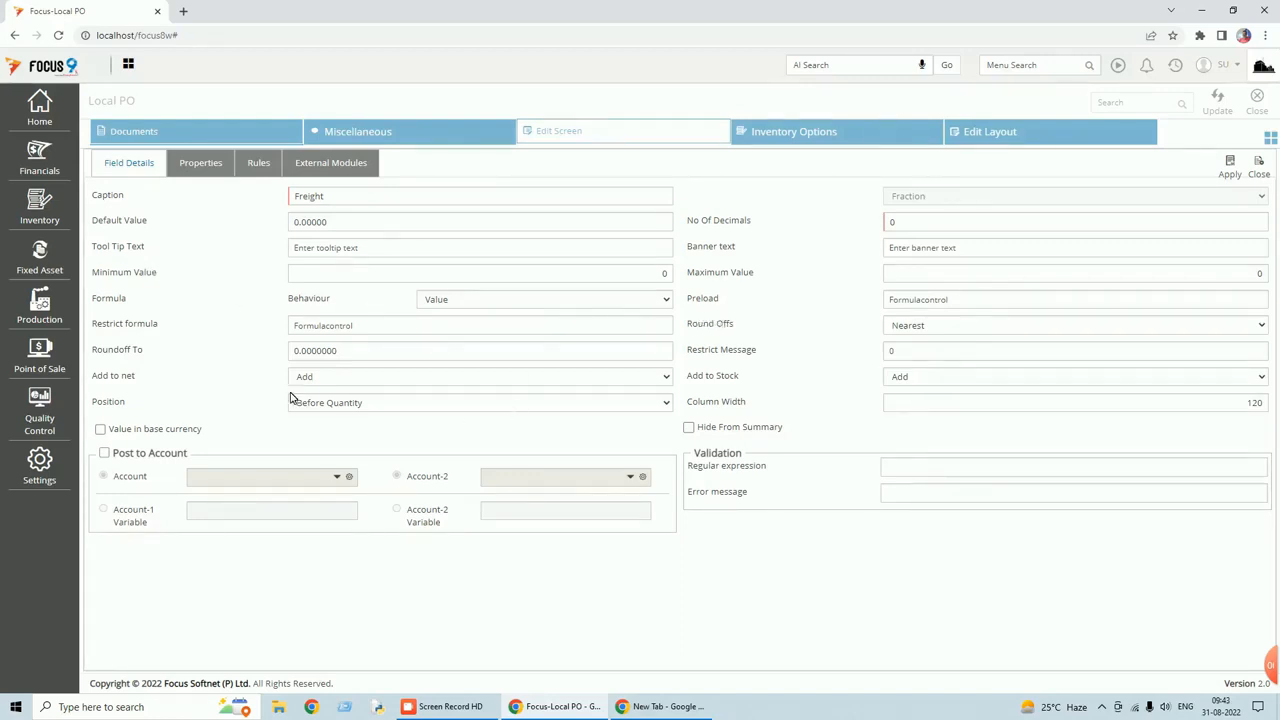
left_click(665, 404)
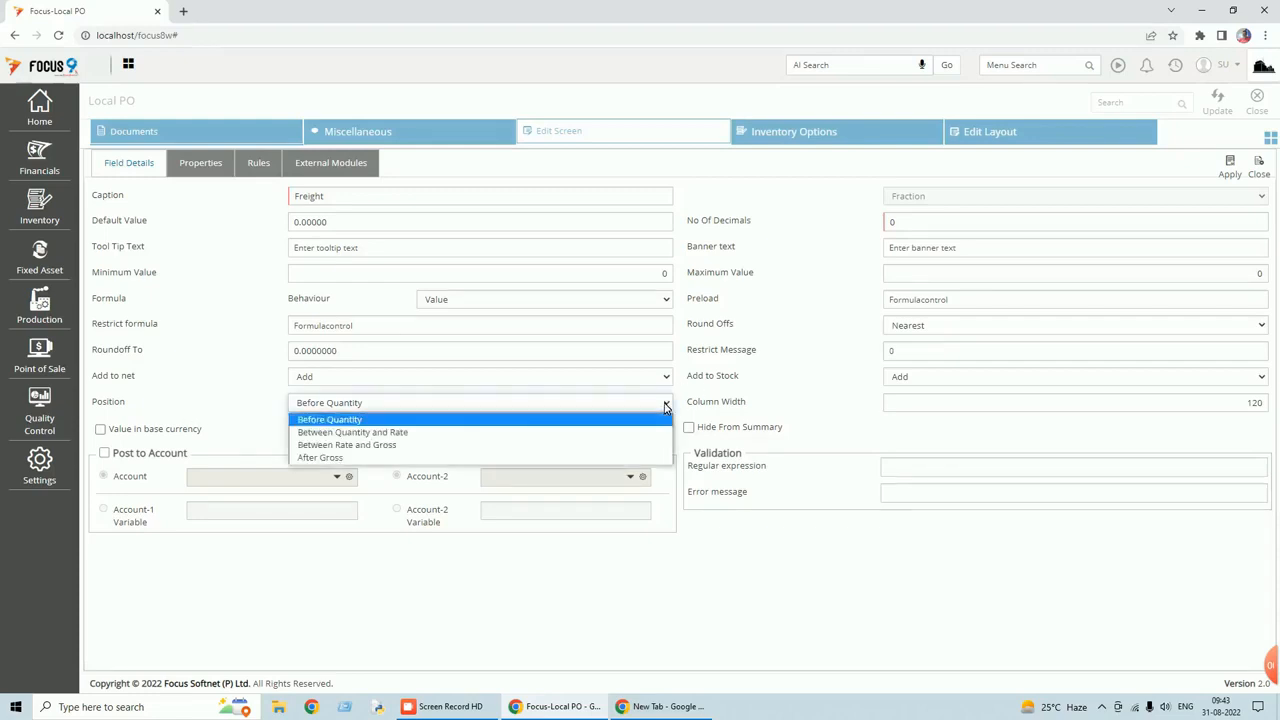
left_click(350, 458)
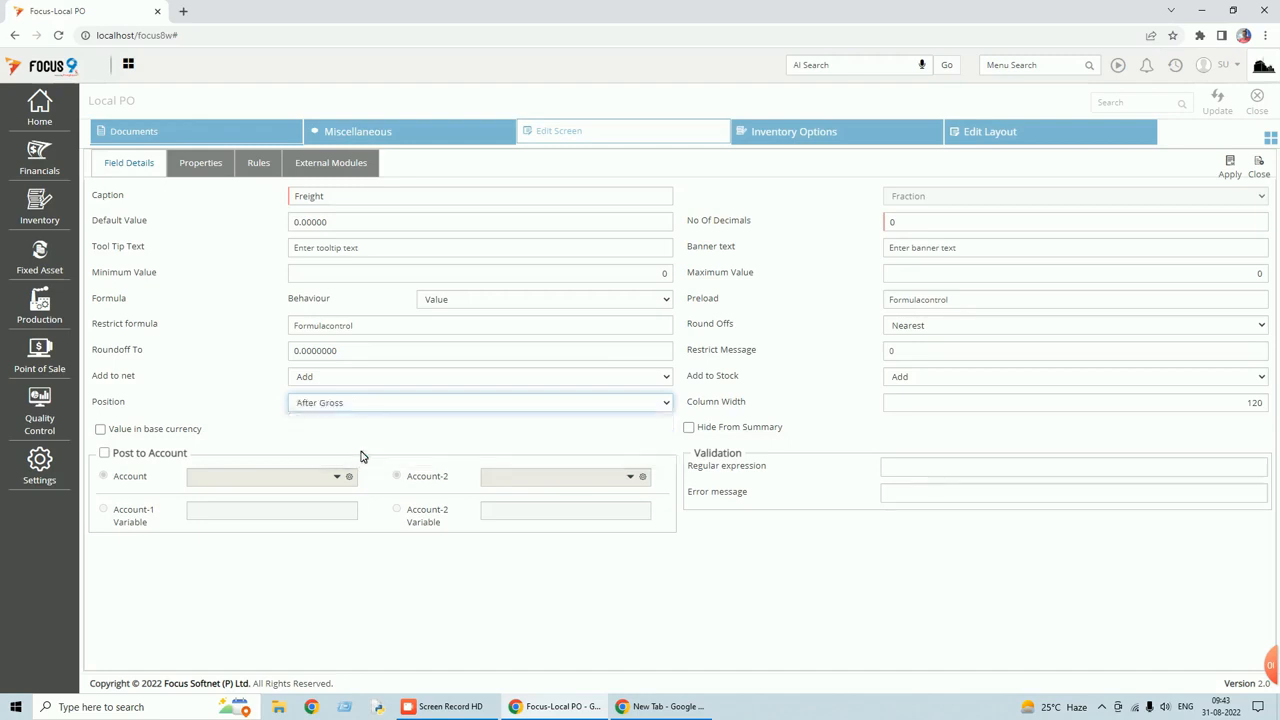
left_click(1225, 177)
left_click(1219, 104)
left_click(1258, 100)
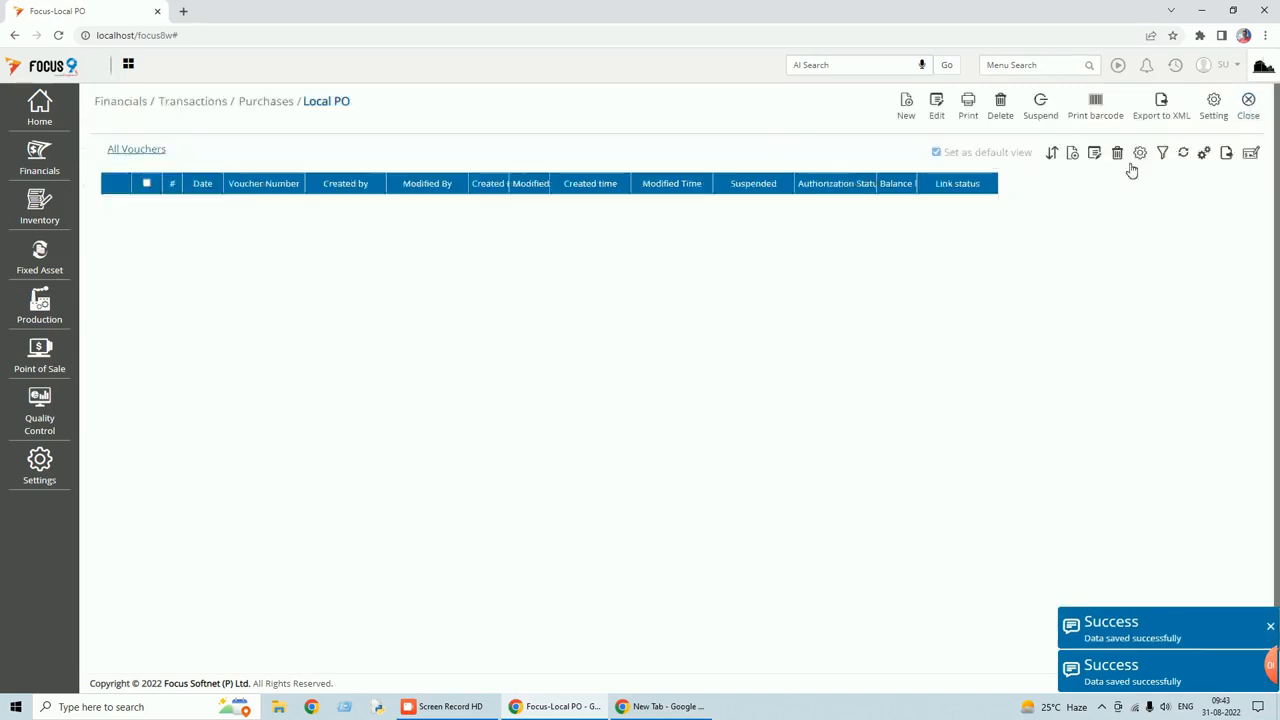
Preview a new Local PO entry with Freight after Gross, then return to its document settings.
left_click(910, 112)
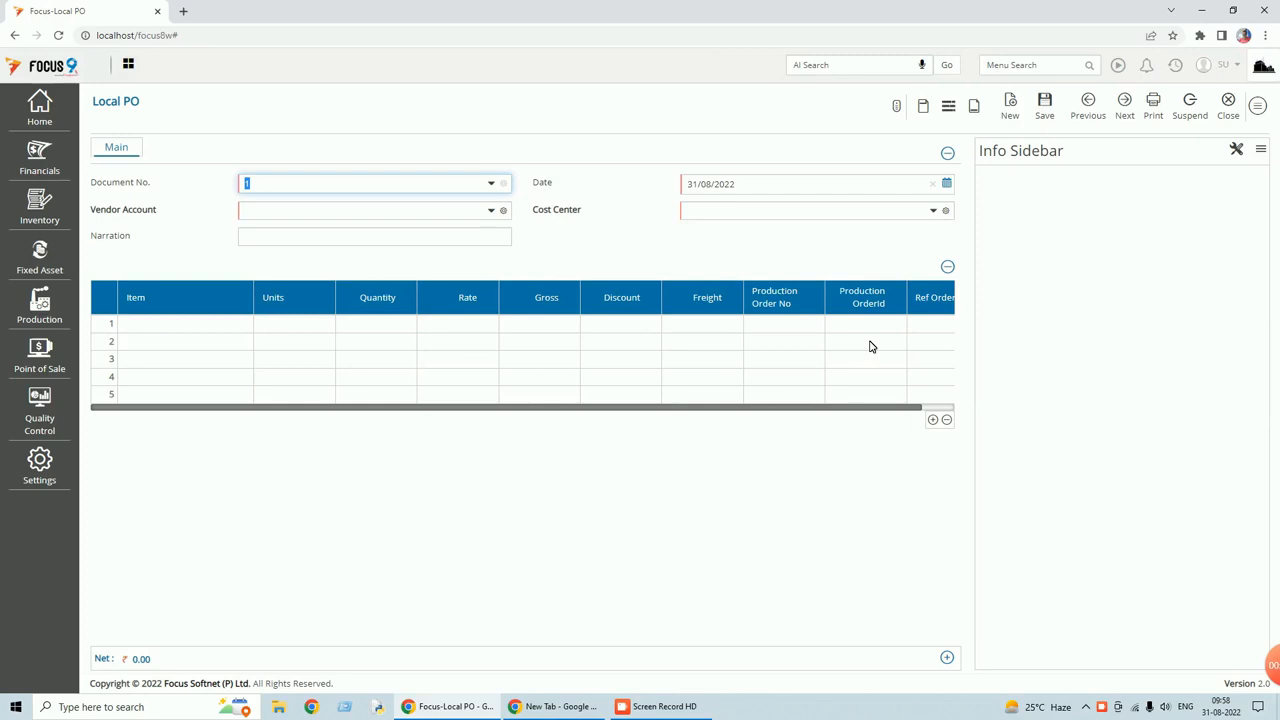
left_click(1259, 106)
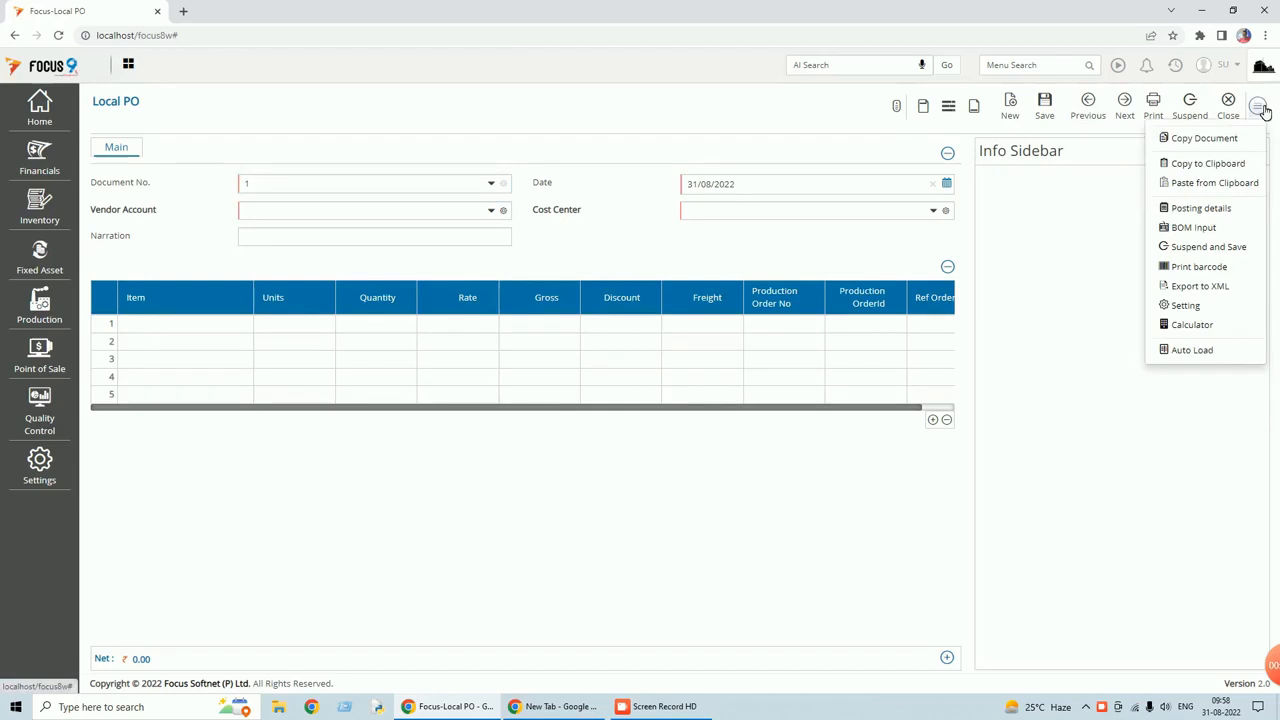
left_click(1186, 307)
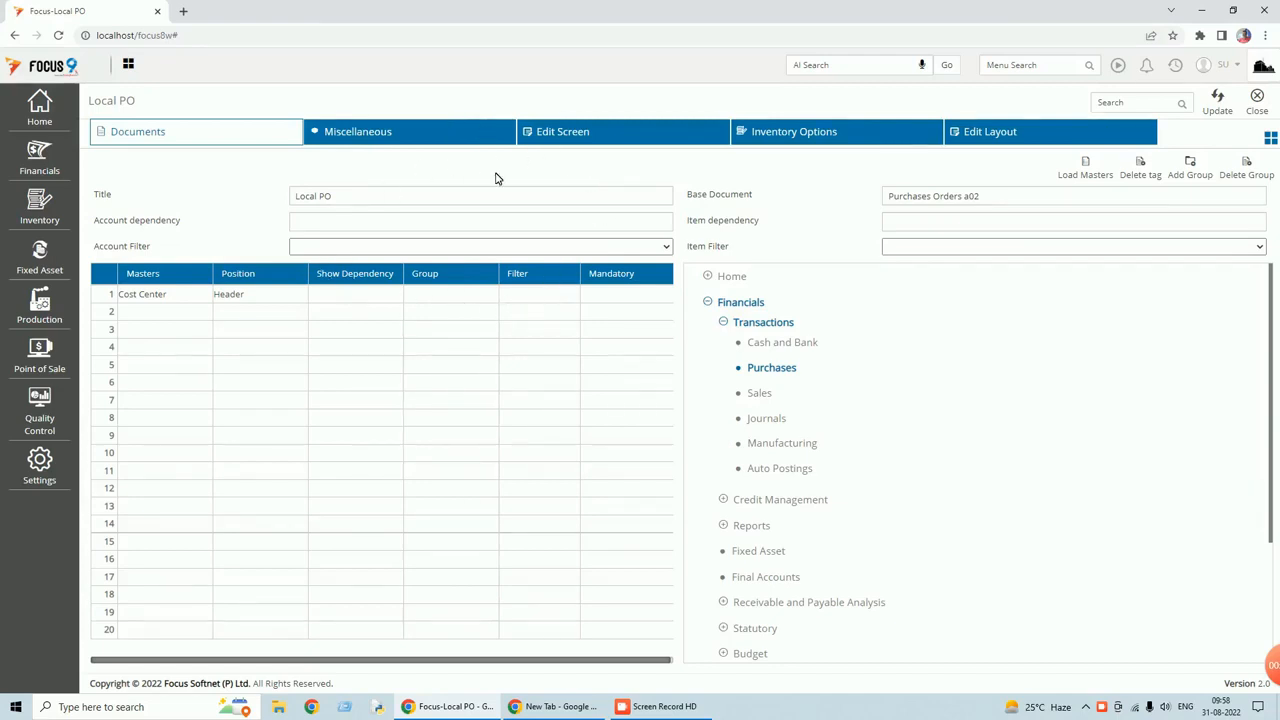
Add a footer field captioned 'Round Off' that adds to the net.
left_click(571, 138)
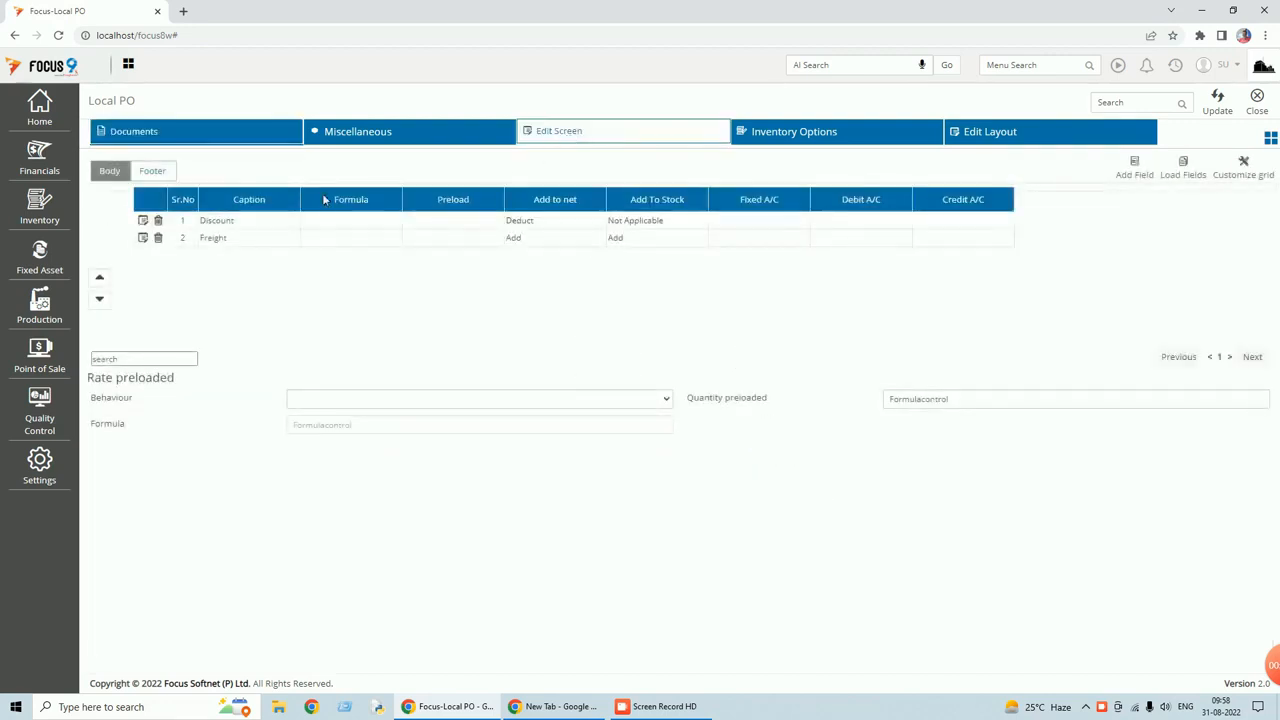
left_click(166, 175)
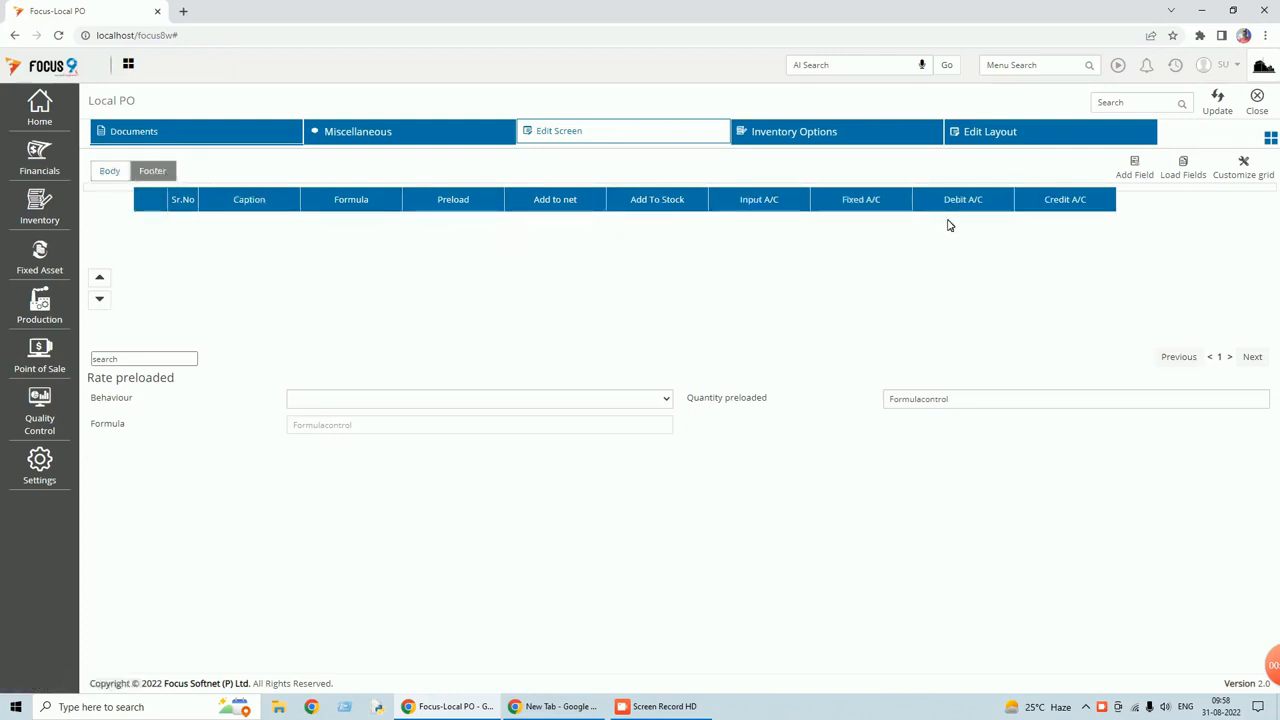
left_click(1138, 172)
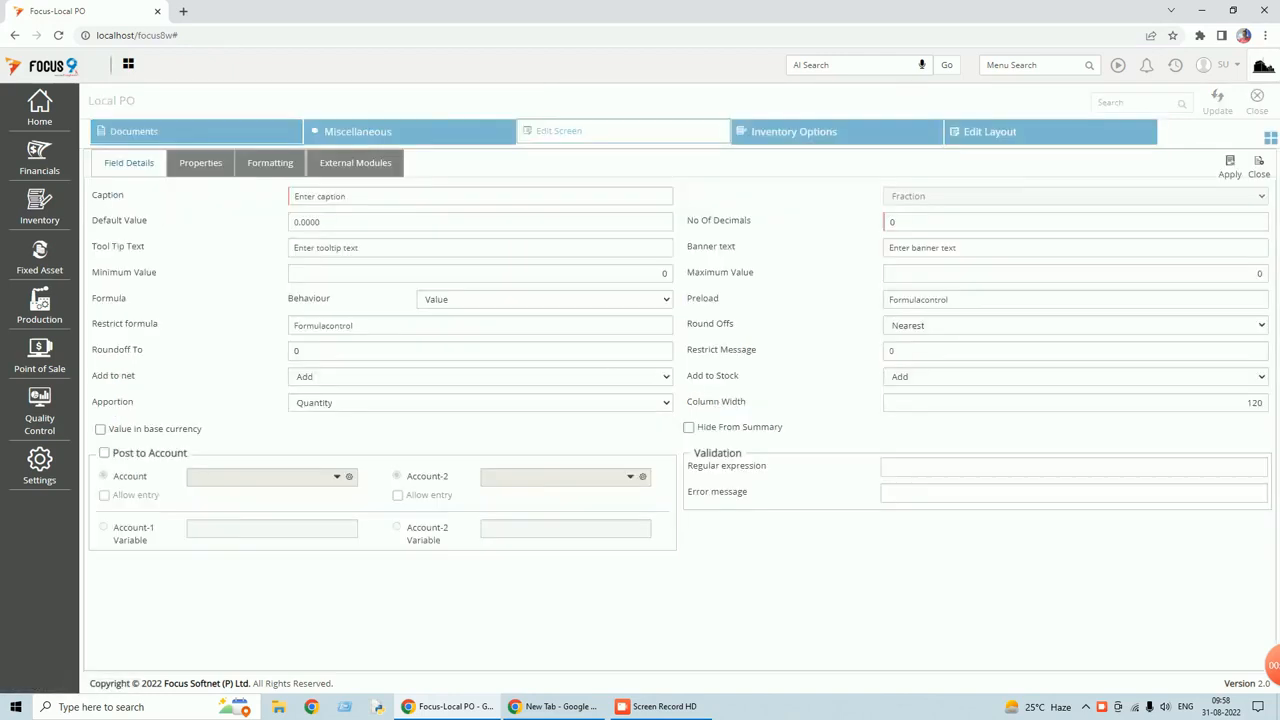
type("Round Off")
key("Tab")
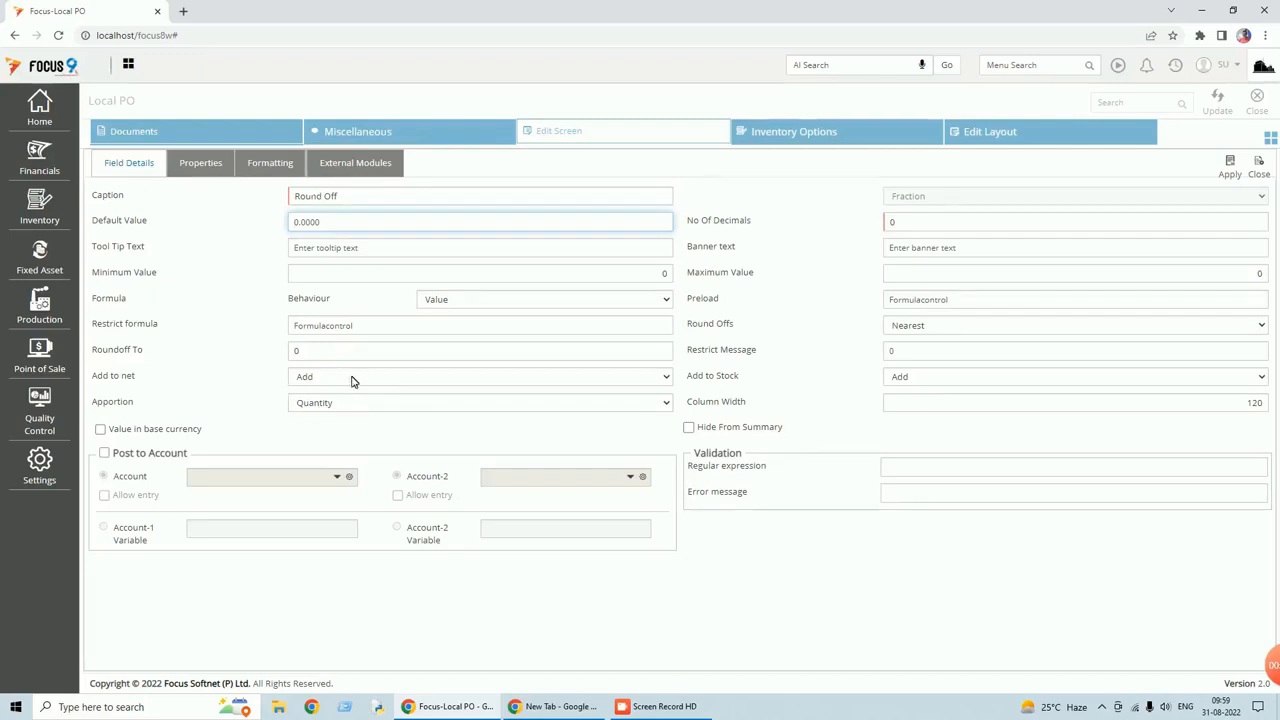
left_click(664, 378)
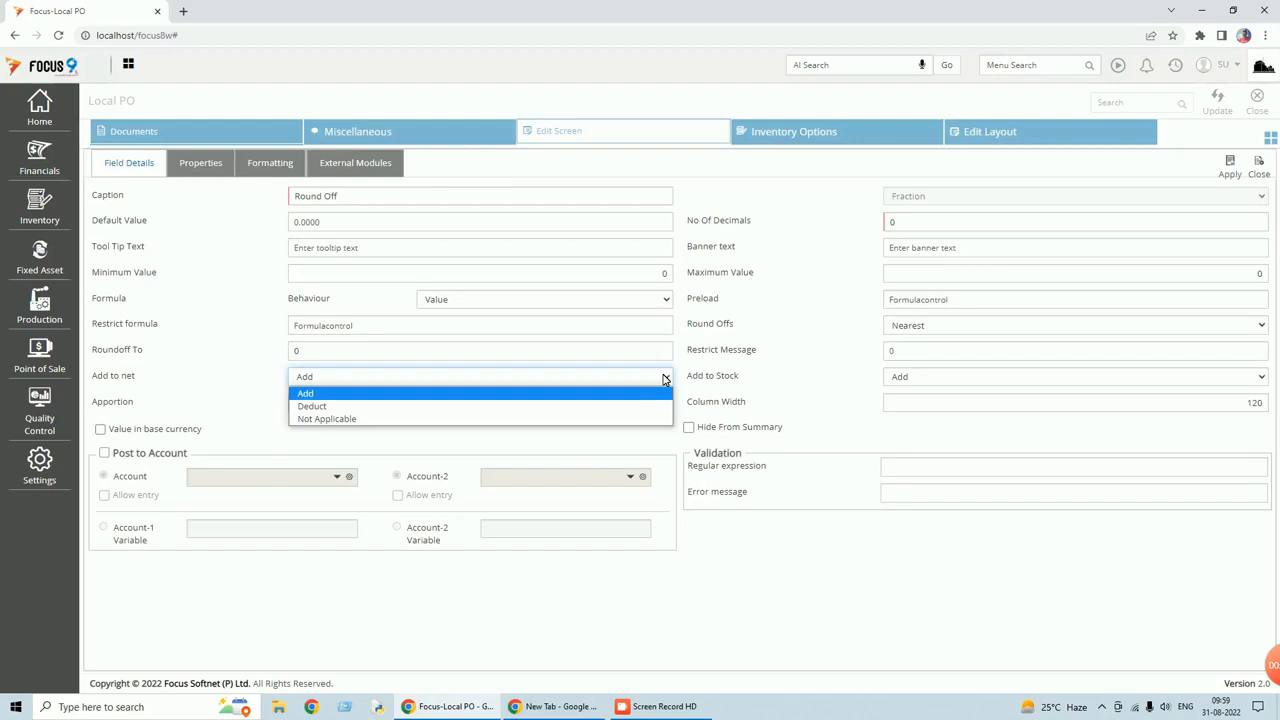
left_click(655, 394)
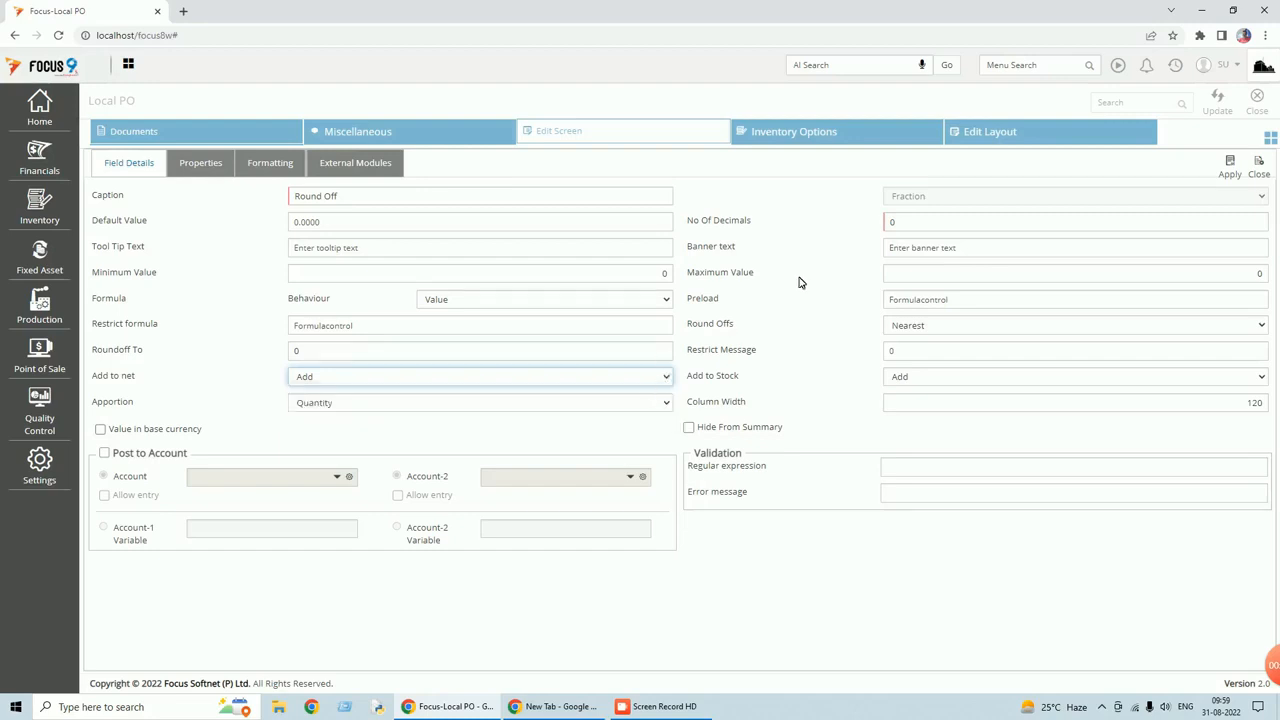
Give Round Off 2 decimals, rounding to 0.01, then apply and save the customization.
left_click(887, 224)
key("BackSpace")
type("2")
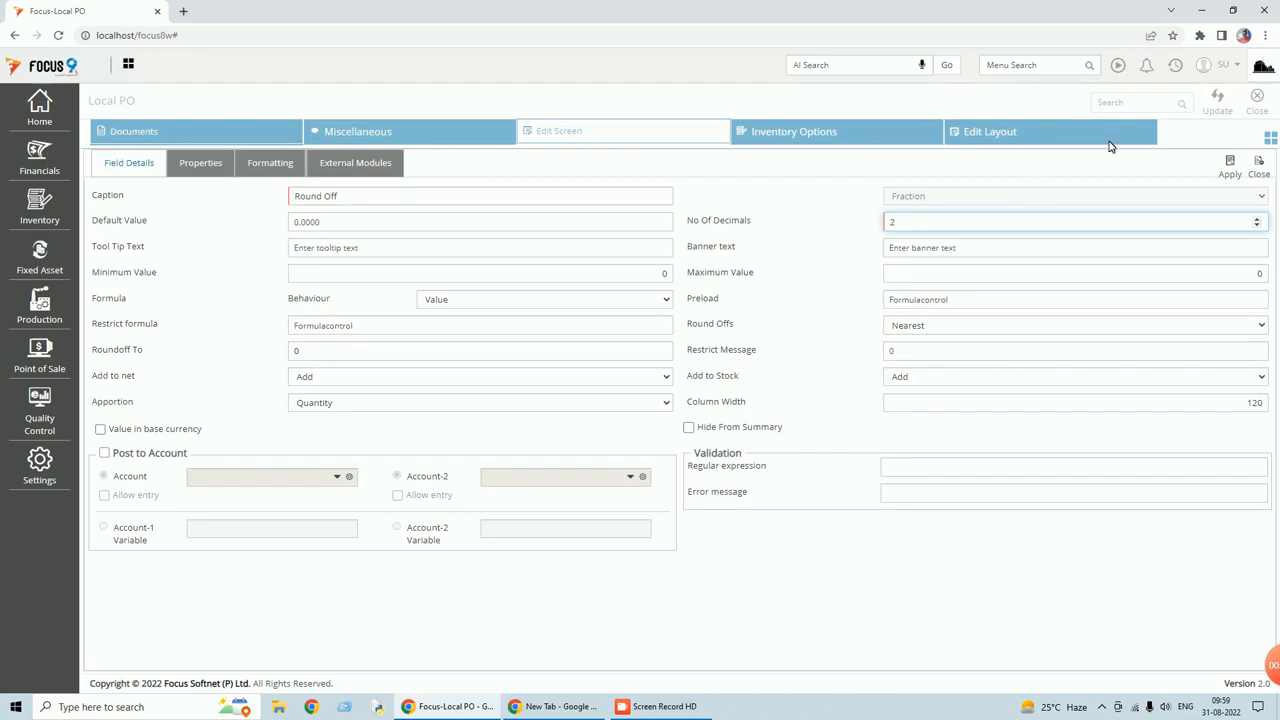
left_click(312, 223)
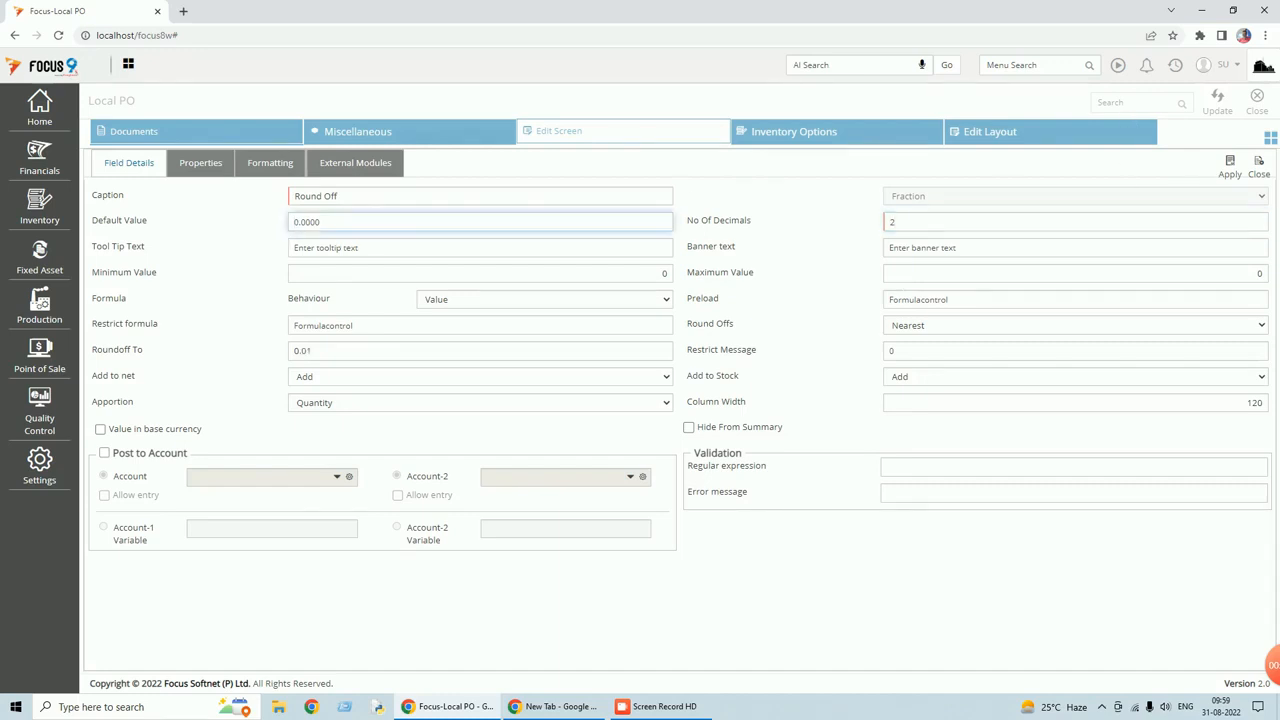
left_click(1236, 172)
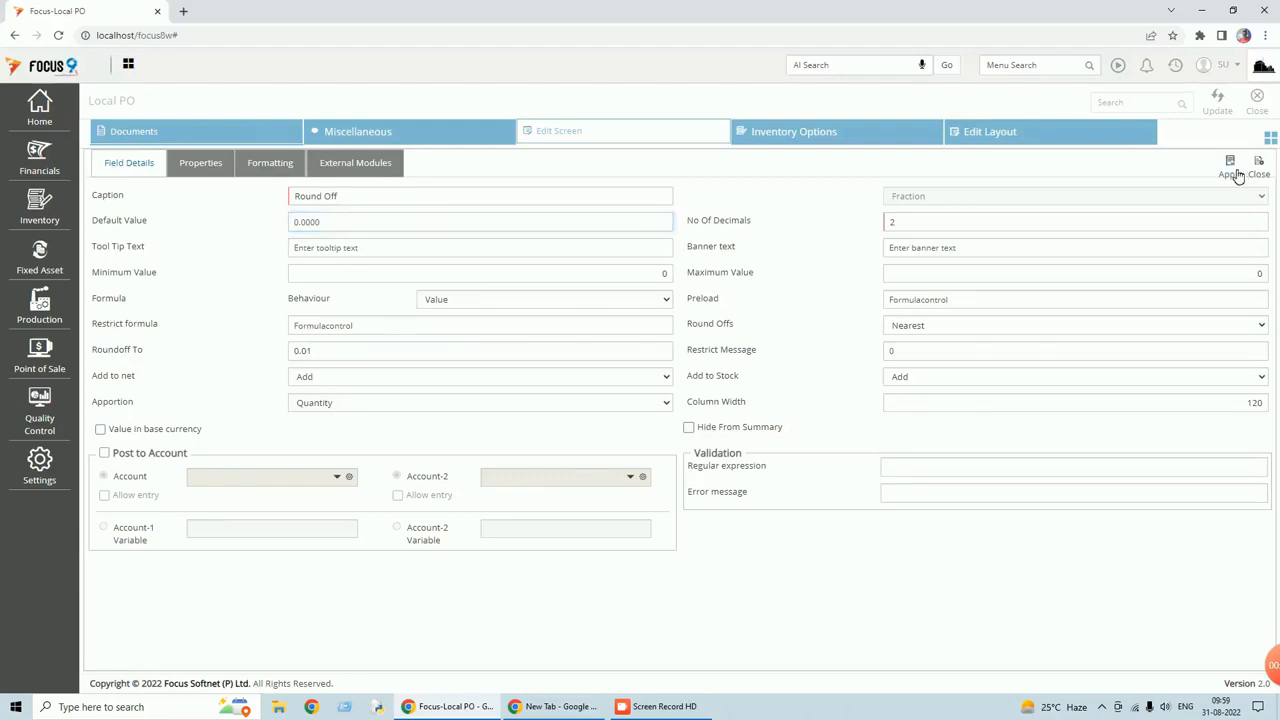
left_click(1220, 112)
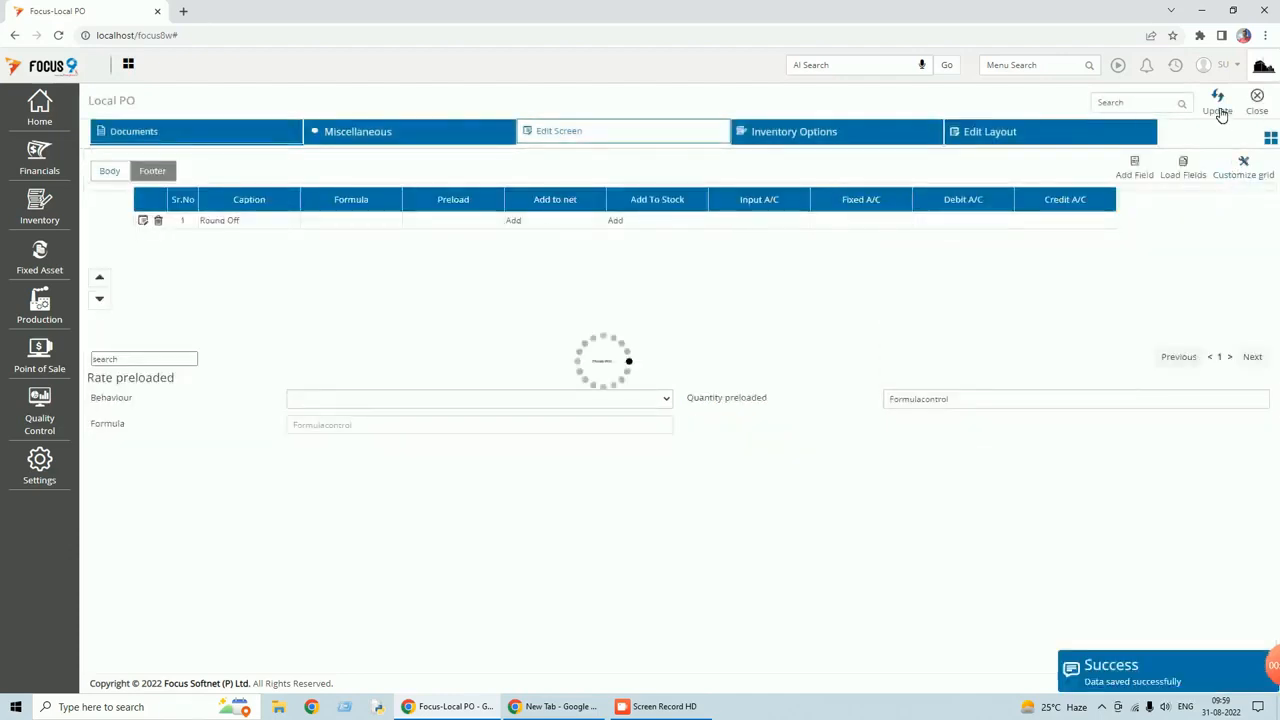
left_click(1260, 113)
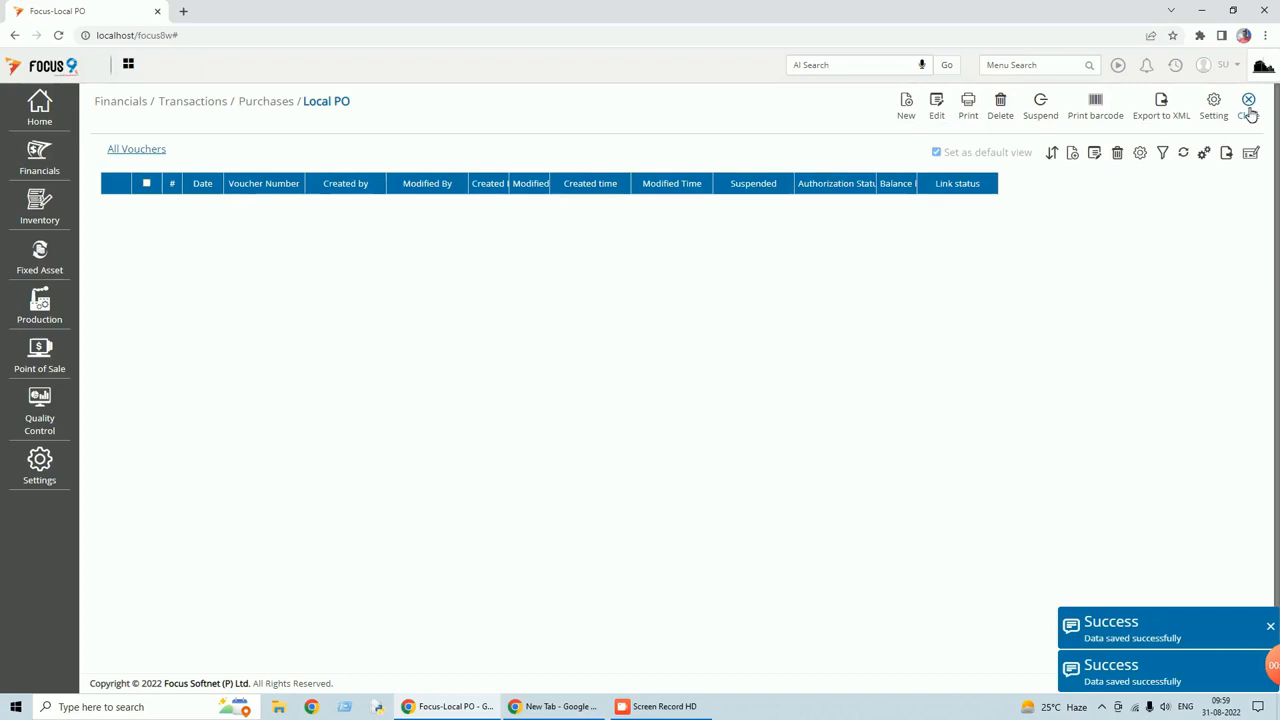
Open a new Local PO entry and check the Net breakdown showing Round Off at 0.00.
left_click(907, 115)
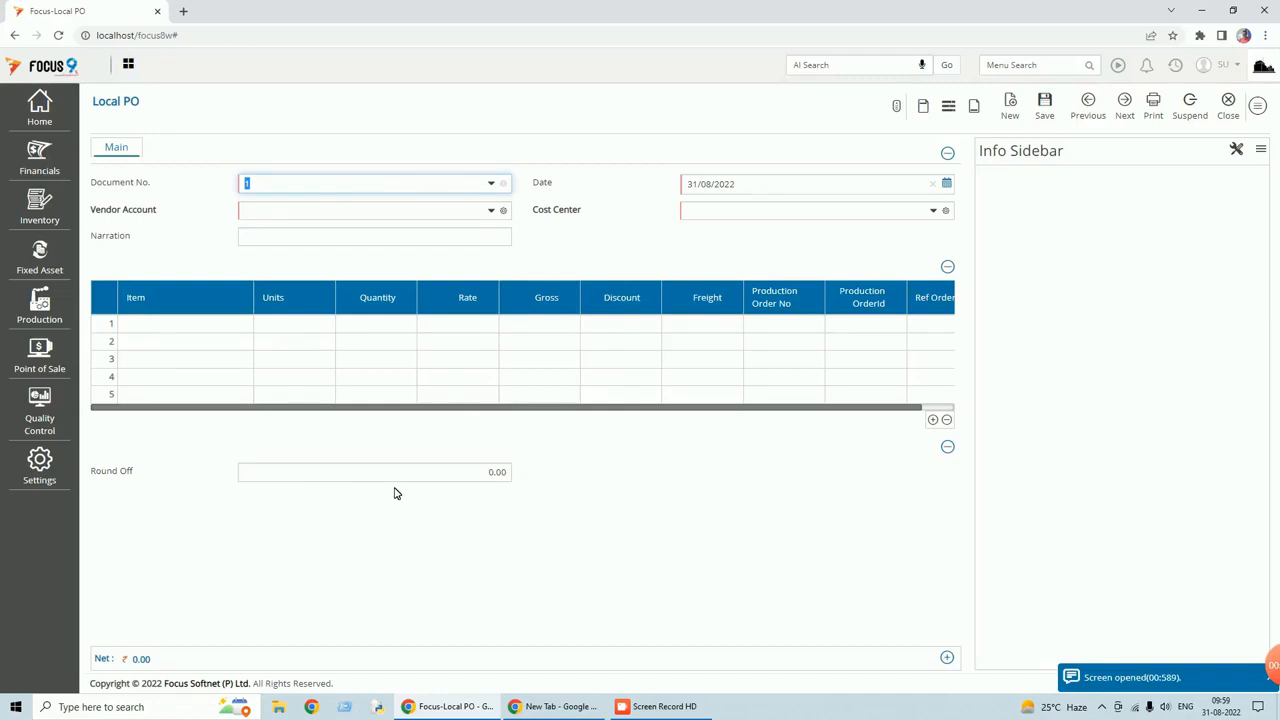
mouse_move(131, 661)
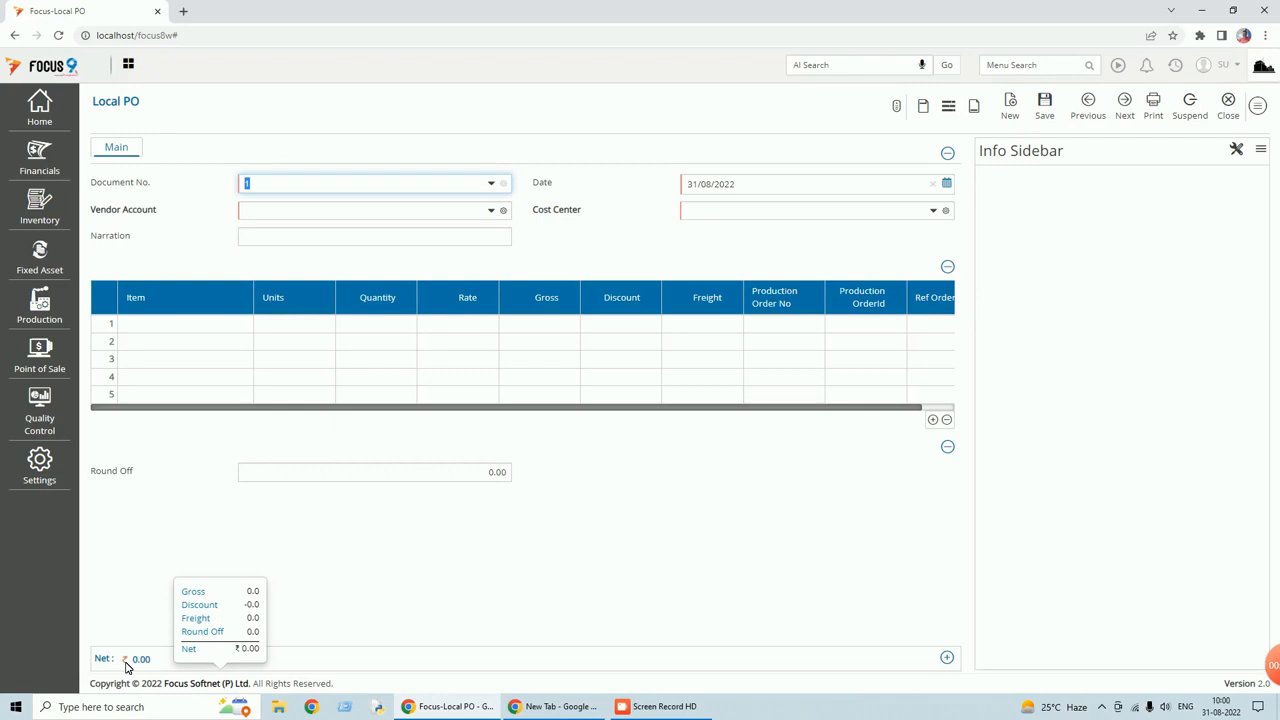
left_click(1258, 105)
Return to the Local PO customization and show its body field list.
left_click(1185, 305)
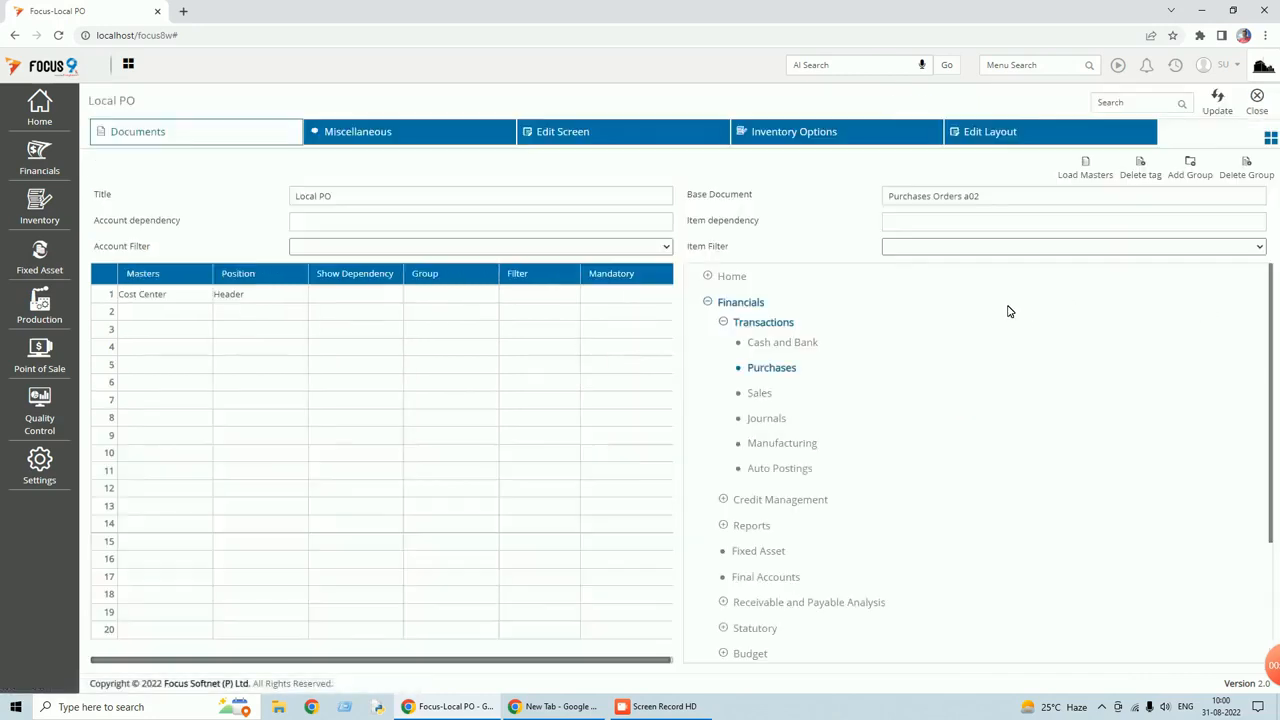
left_click(610, 144)
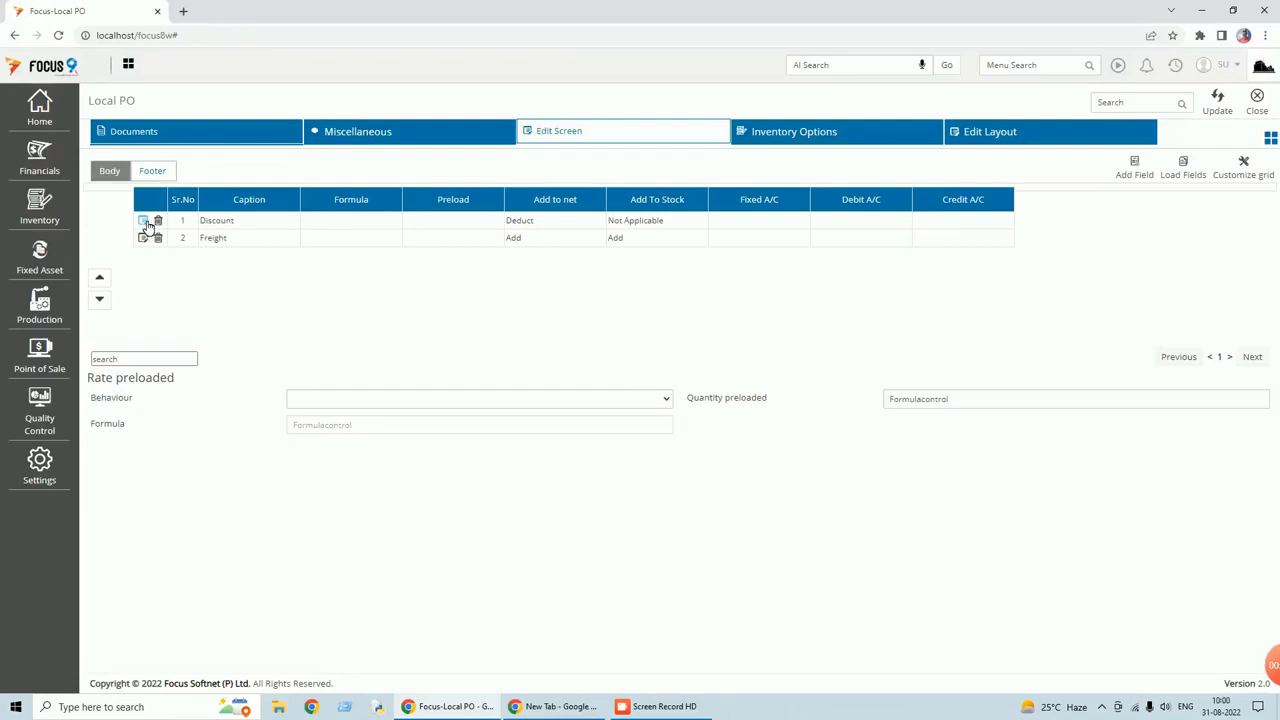
left_click_drag(146, 226, 141, 258)
Accept 0.01 rounding for Discount, keep its Percentage On Gross behaviour, and apply it.
left_click(146, 226)
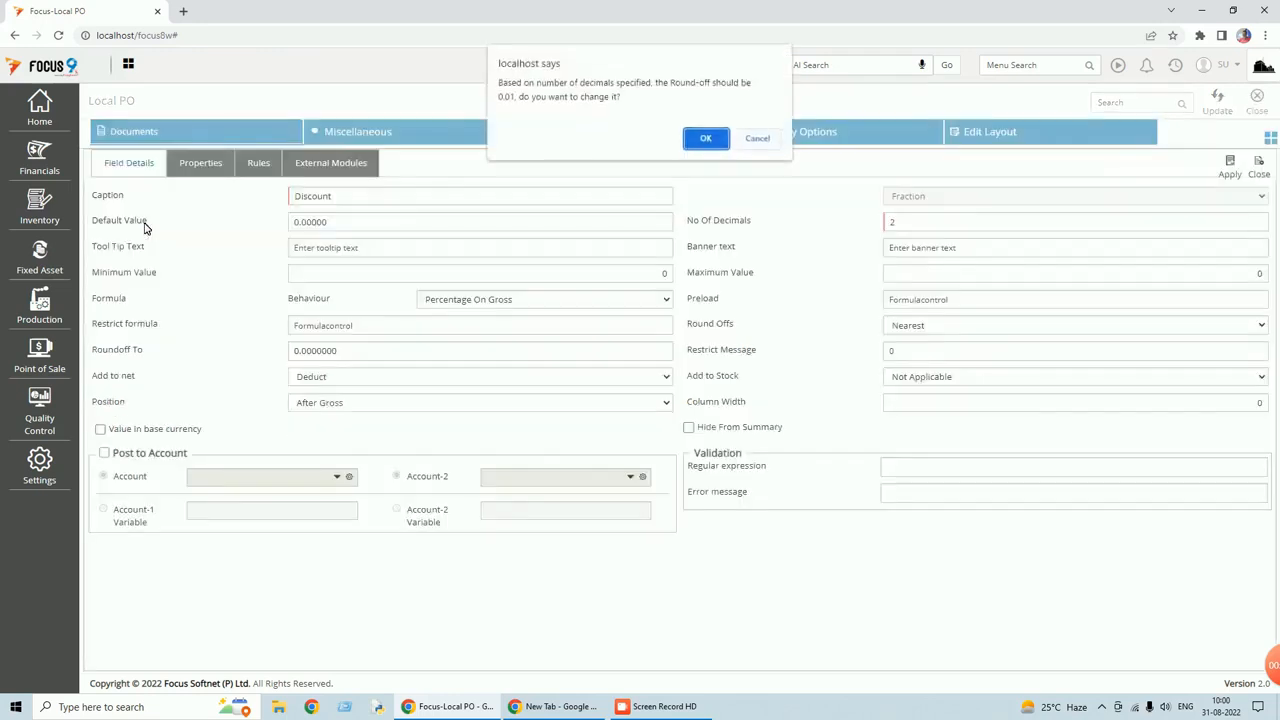
left_click(692, 140)
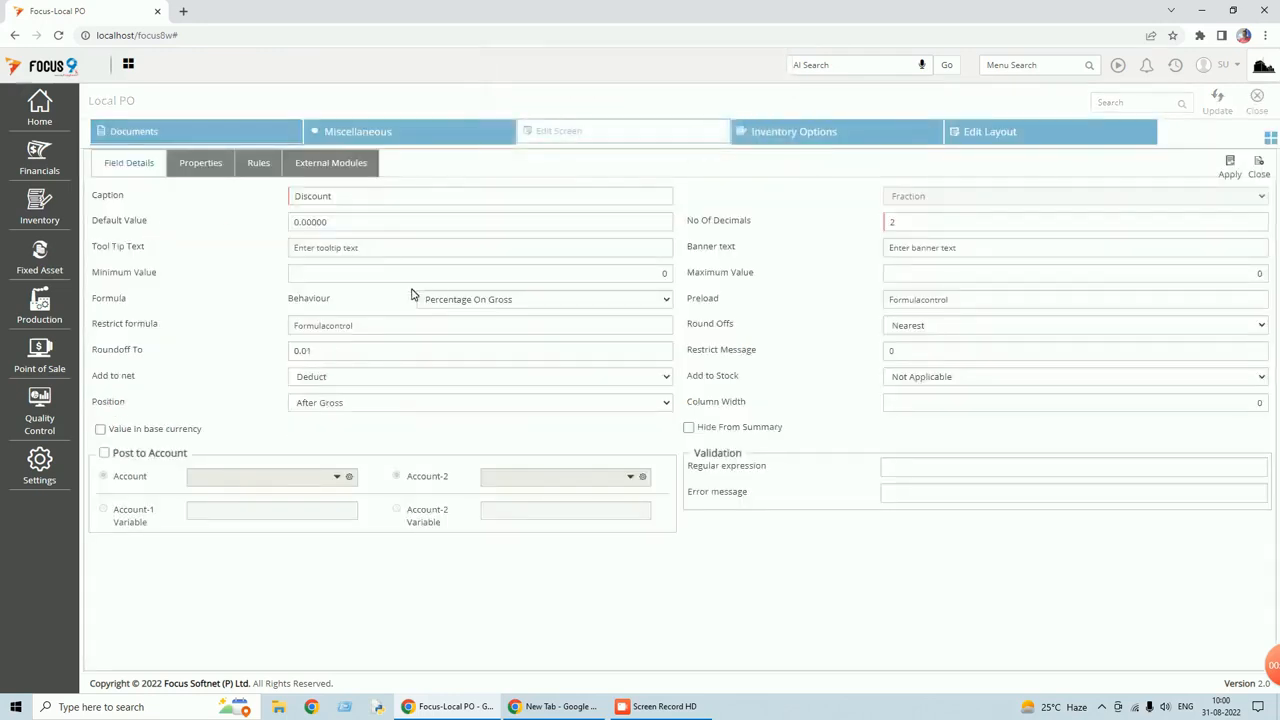
left_click(593, 305)
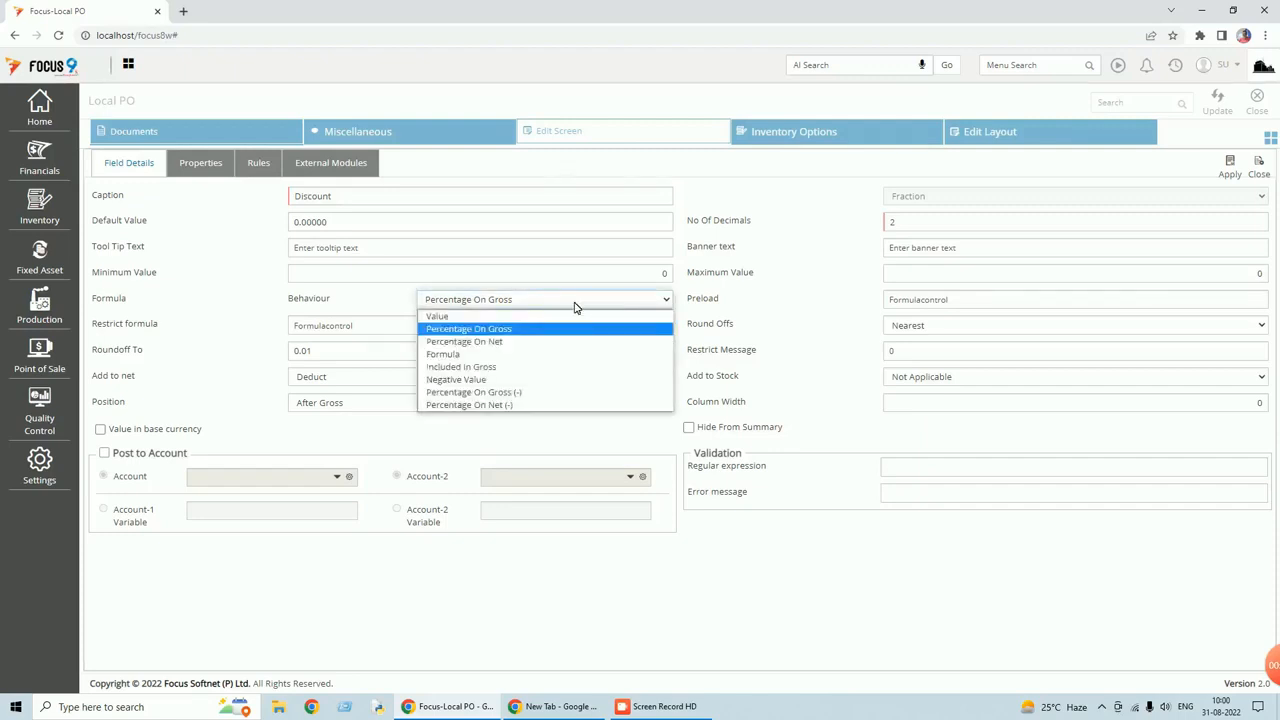
left_click(456, 318)
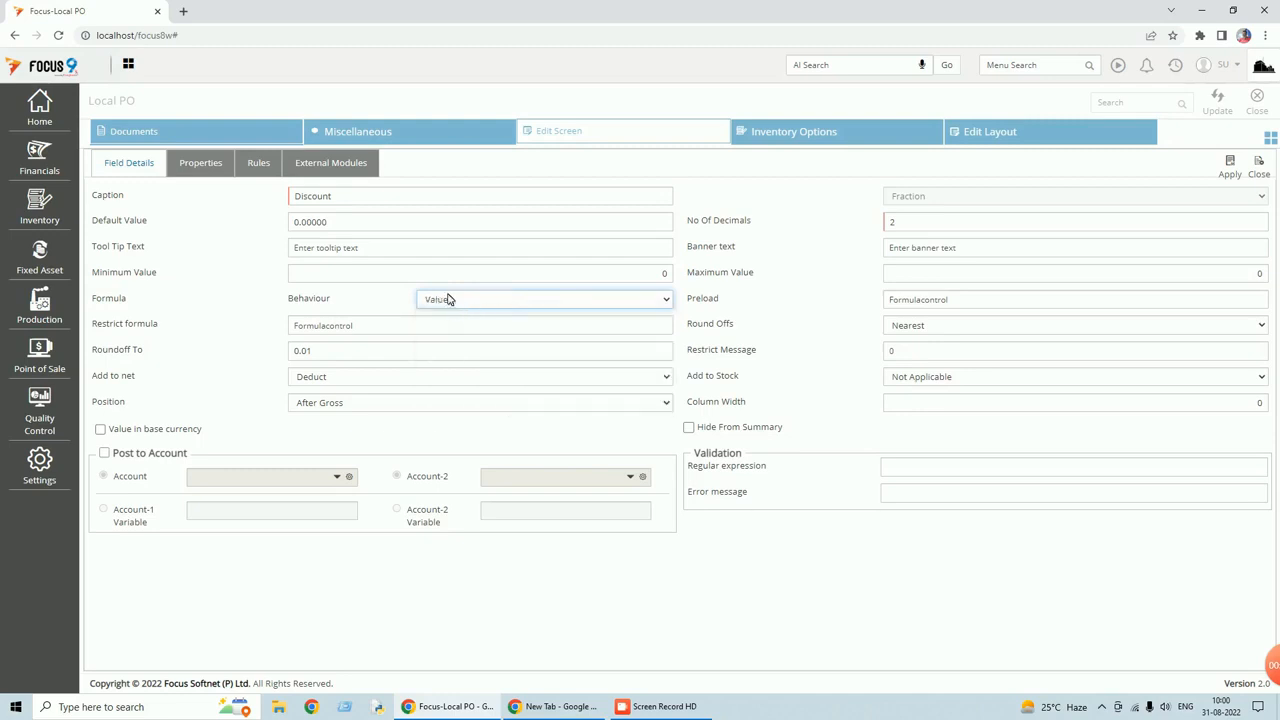
left_click(666, 300)
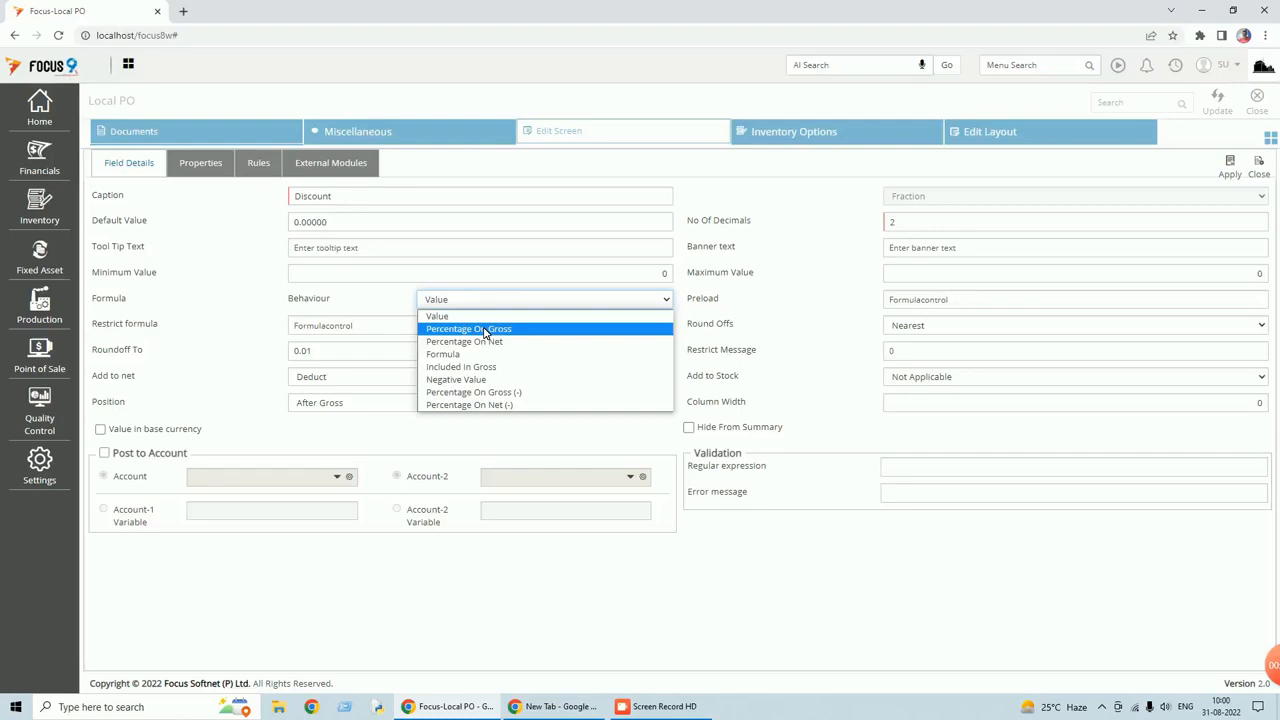
left_click(485, 331)
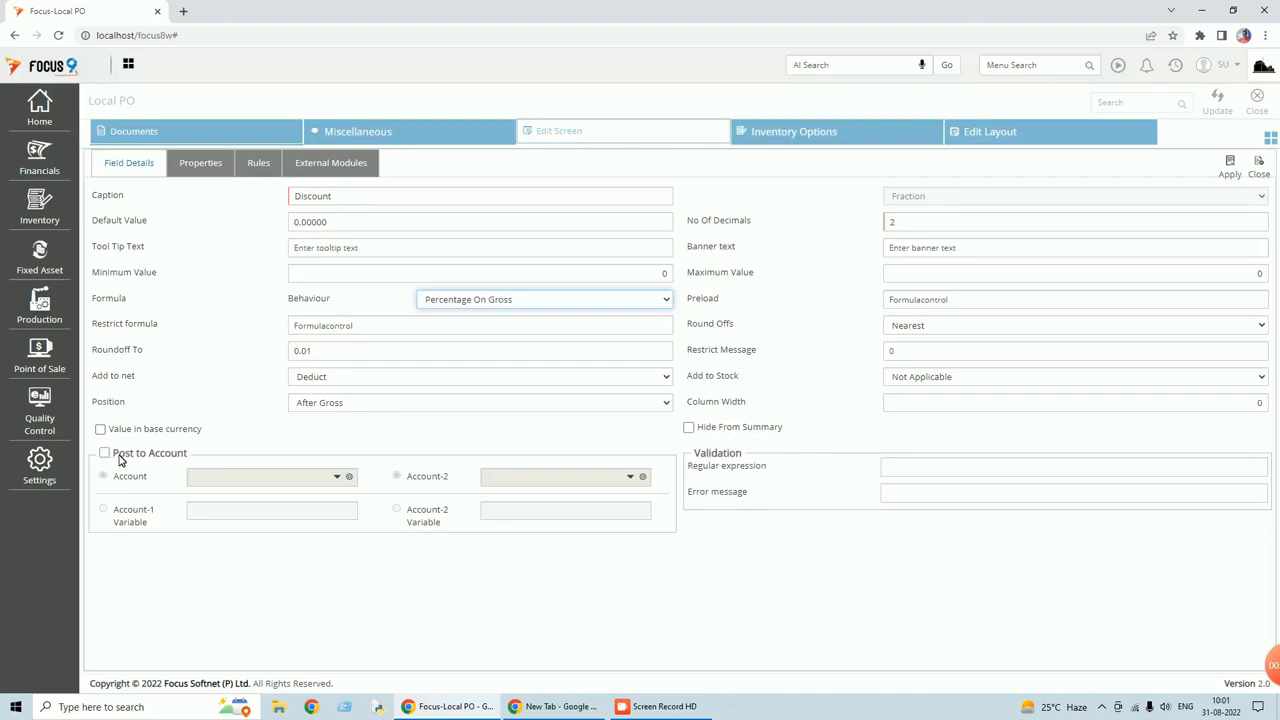
left_click(1232, 175)
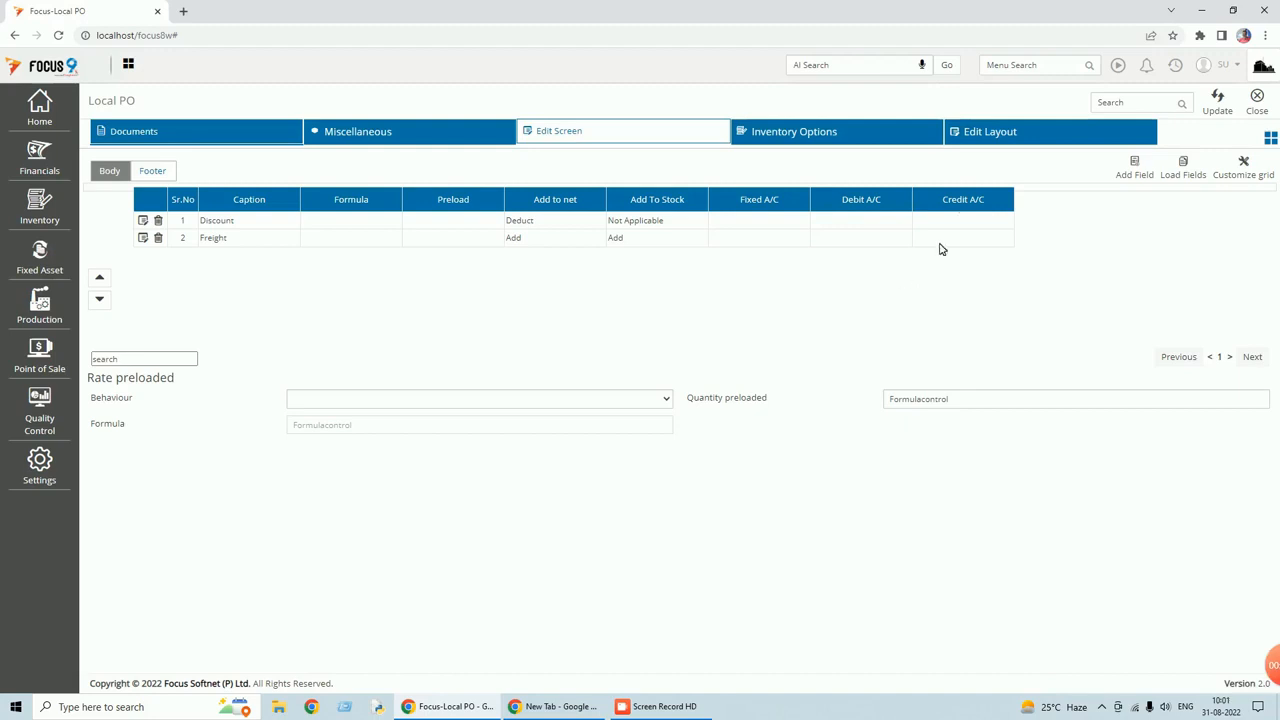
left_click(988, 138)
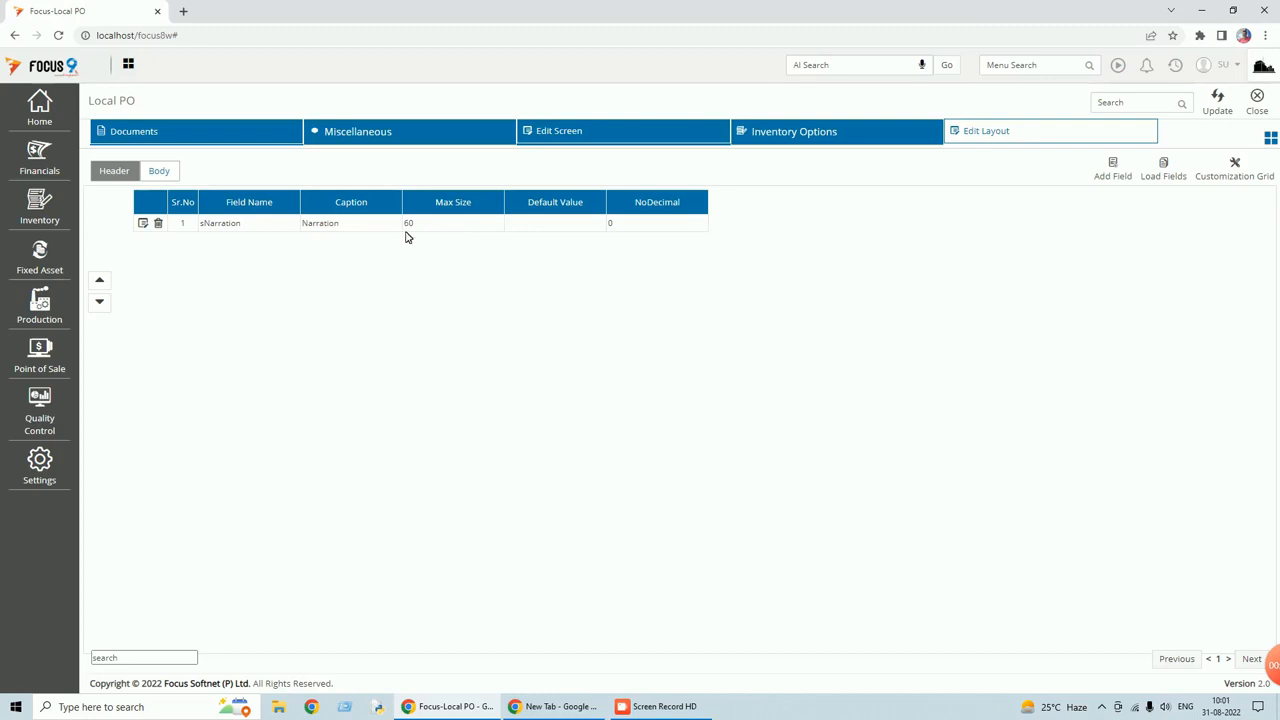
Change the Narration field's Max Size from 60 to 1000 and apply the change.
left_click(143, 224)
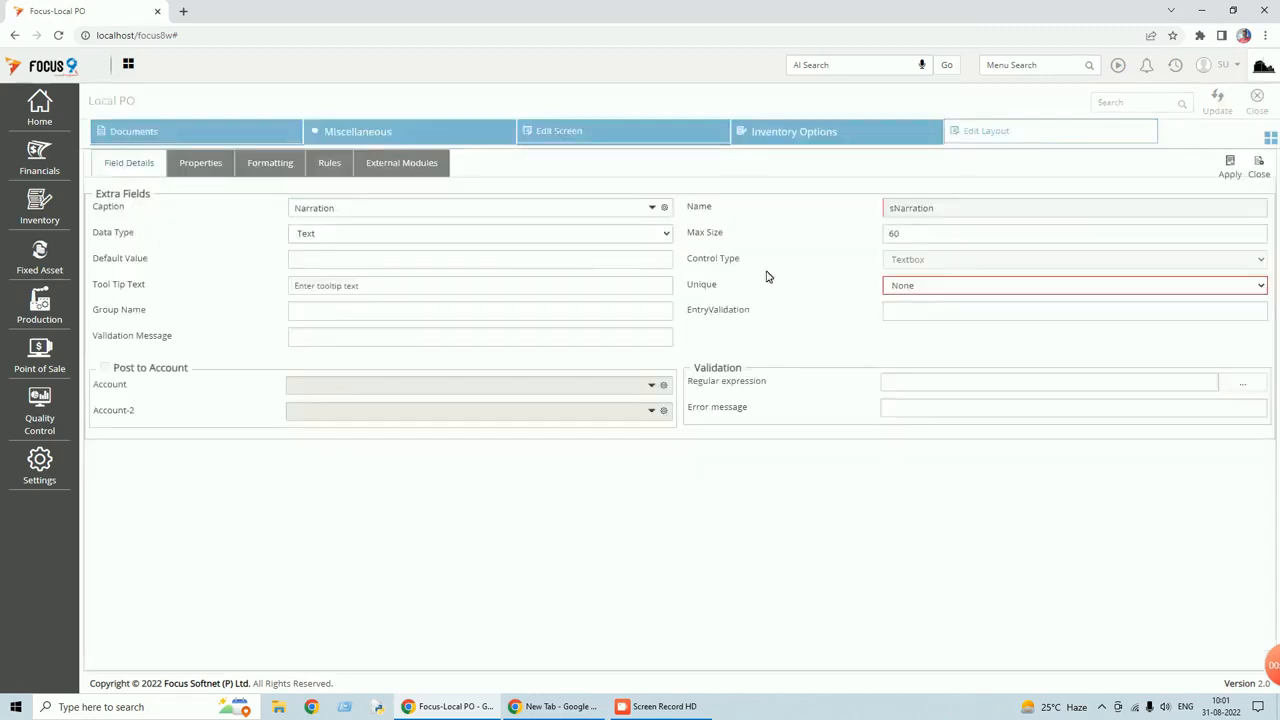
left_click(898, 233)
key("BackSpace")
key("BackSpace")
type("1")
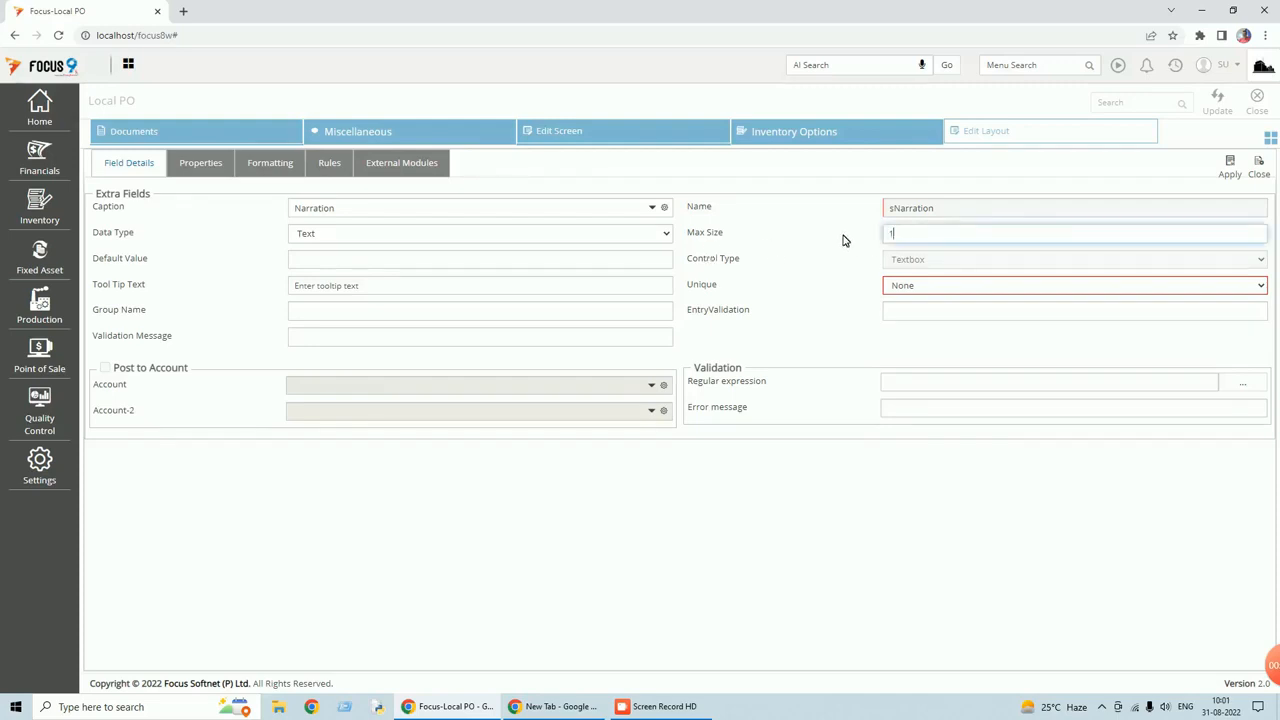
type("000")
left_click(1233, 169)
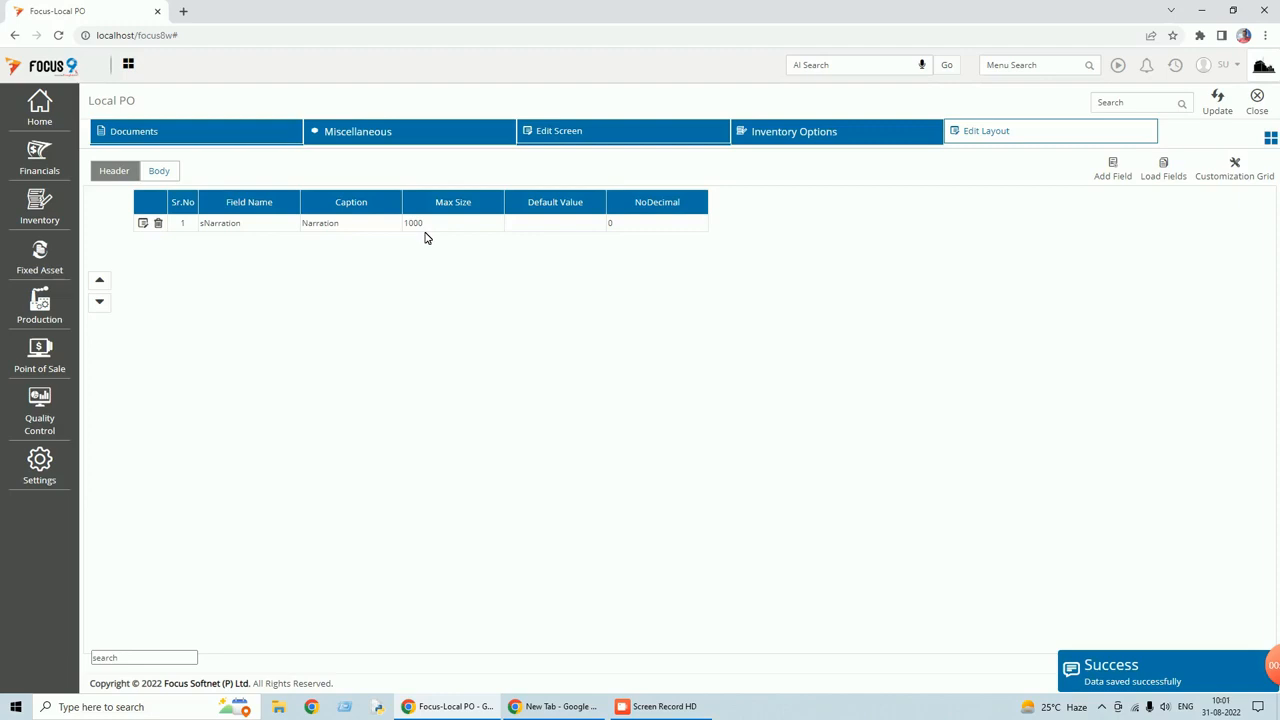
left_click(1106, 178)
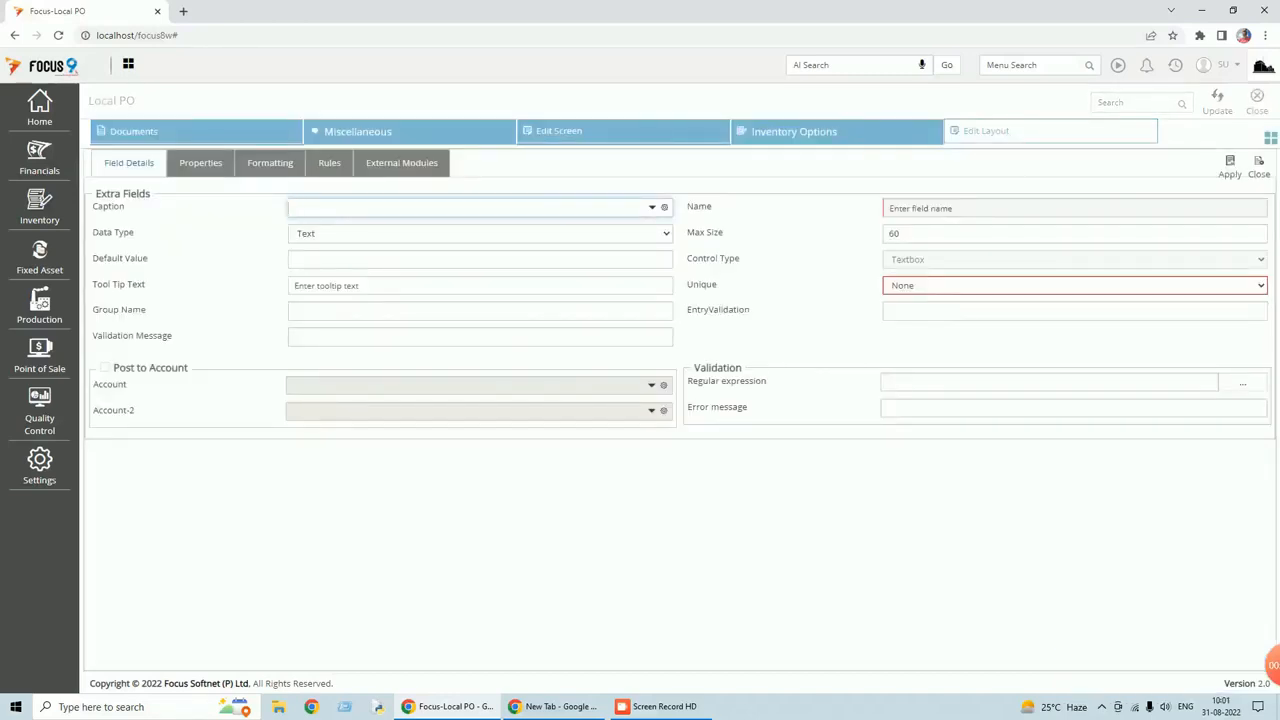
Create a Text header field captioned 'Quotation Reference'.
type("Ref")
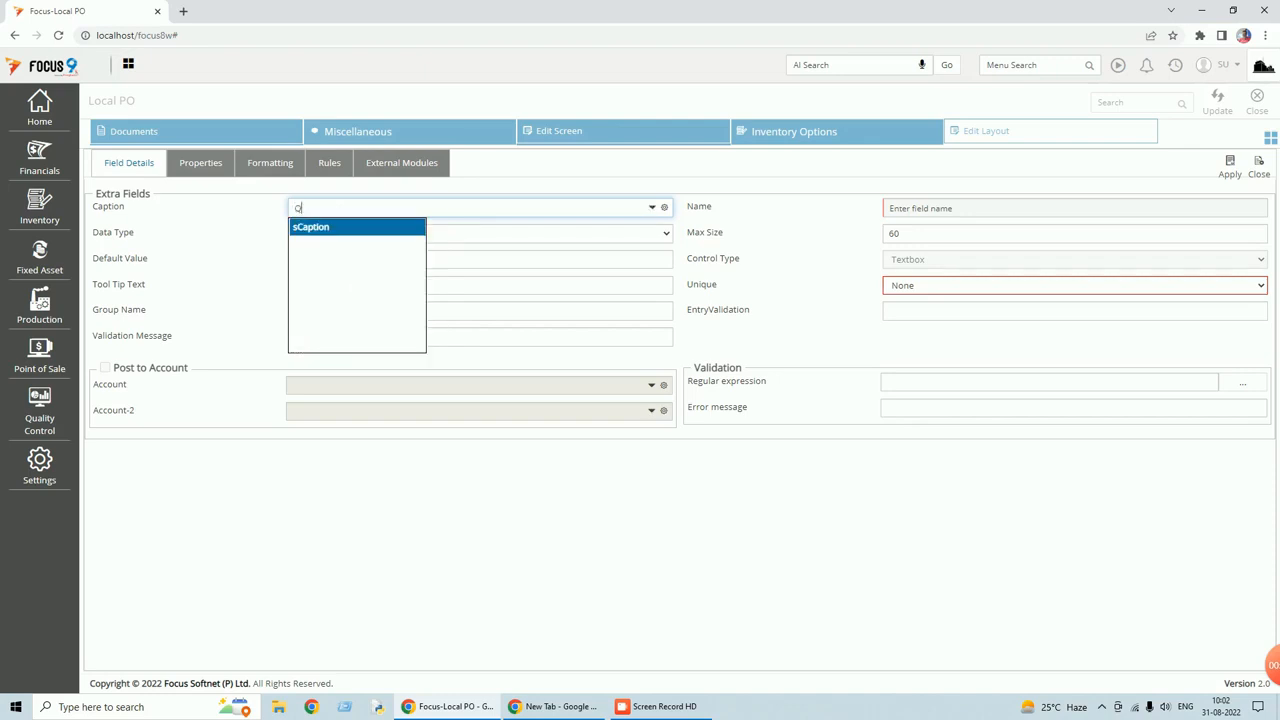
type("uotation Reference")
key("Tab")
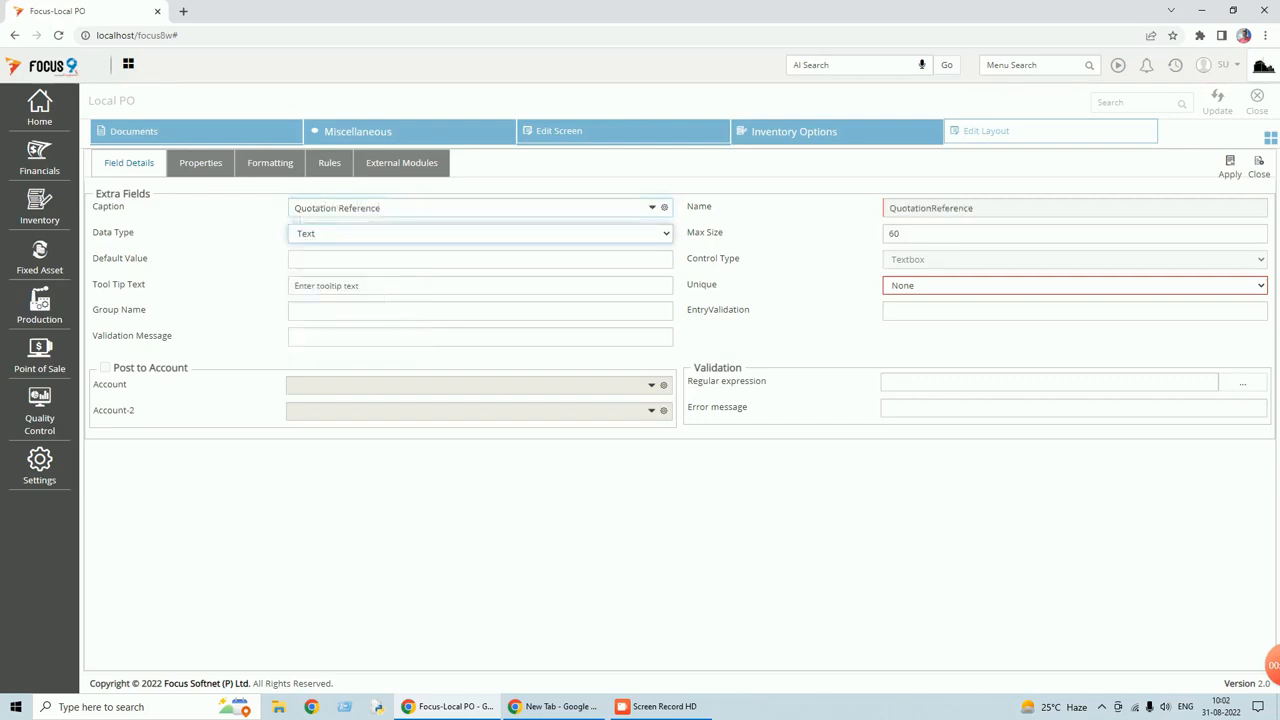
left_click(436, 235)
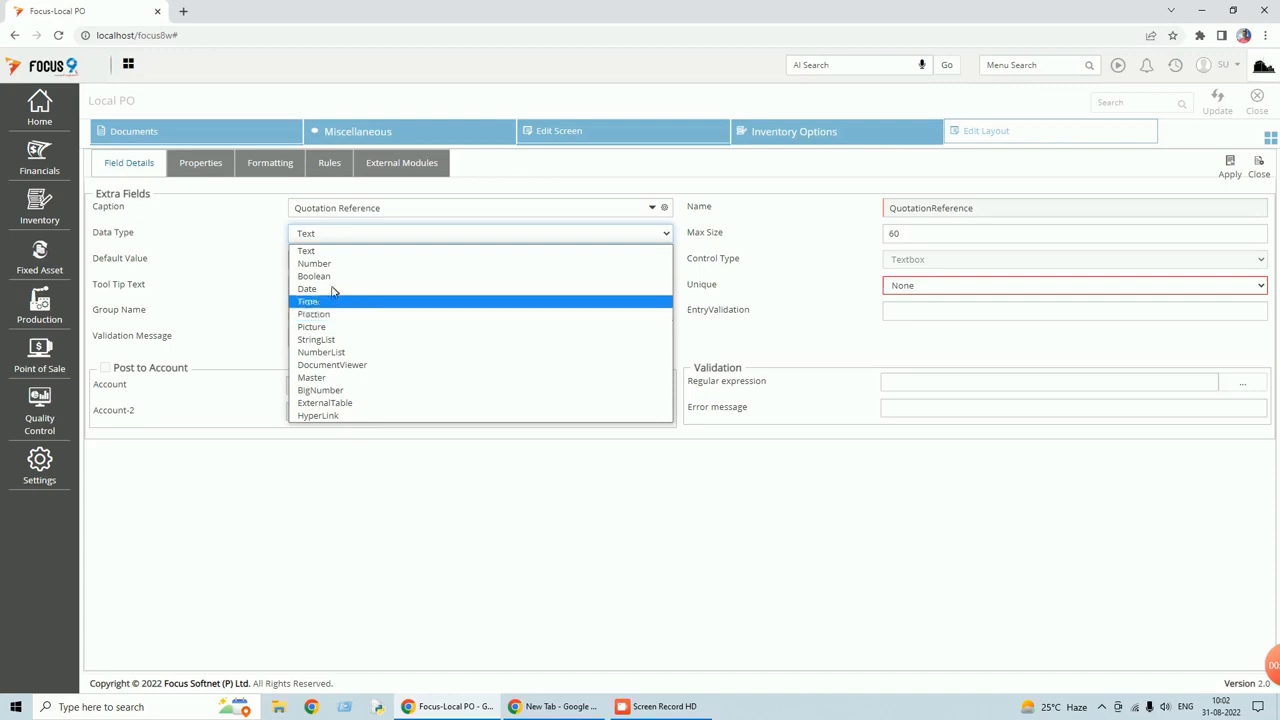
left_click(318, 251)
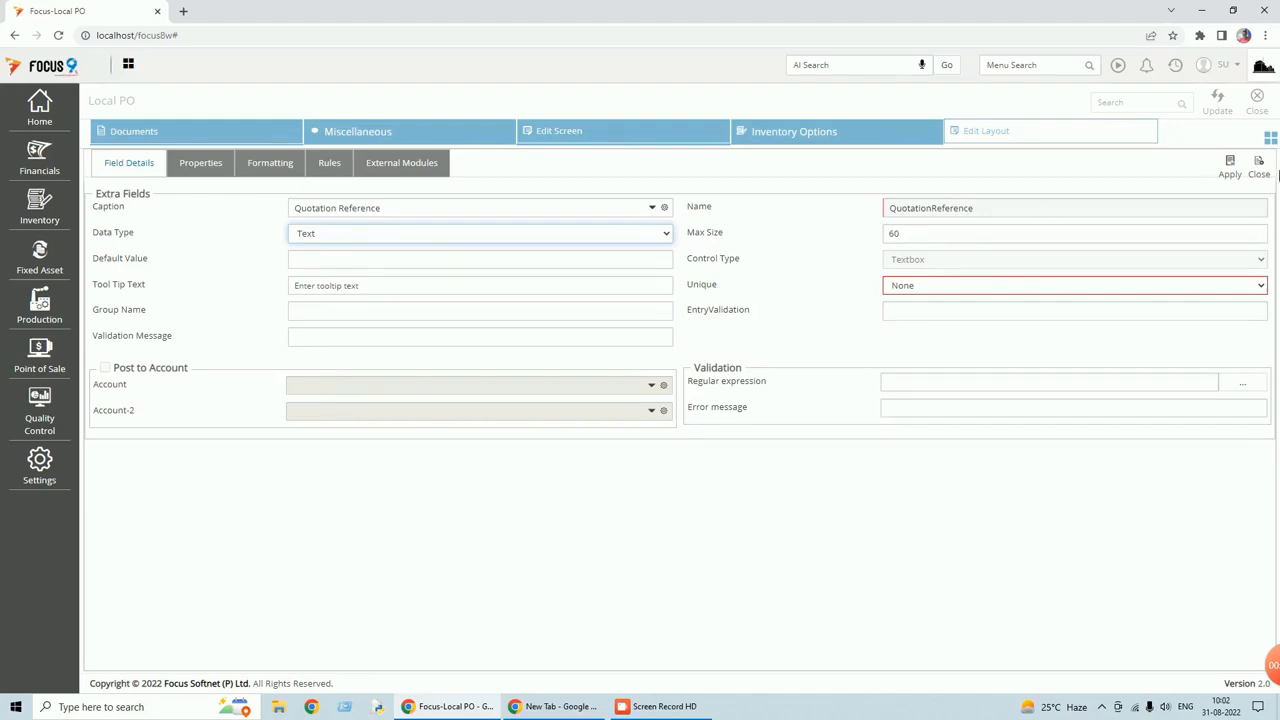
left_click(1232, 171)
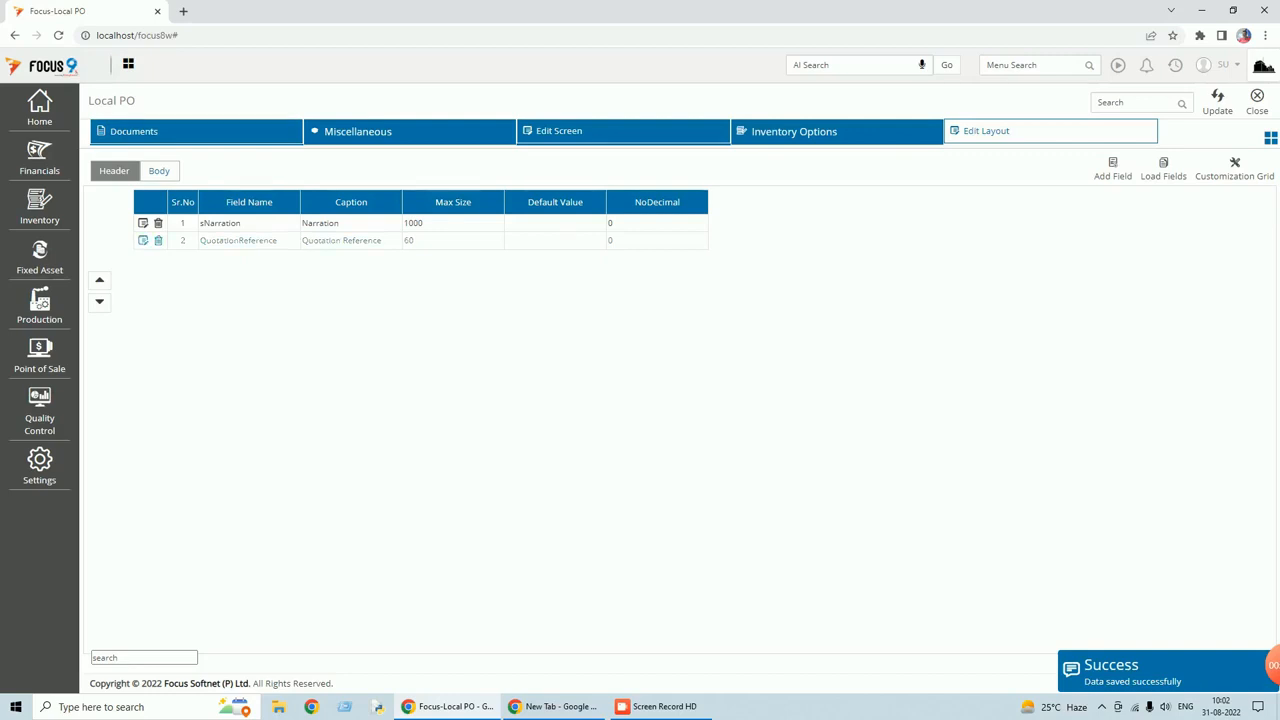
Move Quotation Reference above Narration, save the layout and close customization.
left_click(100, 281)
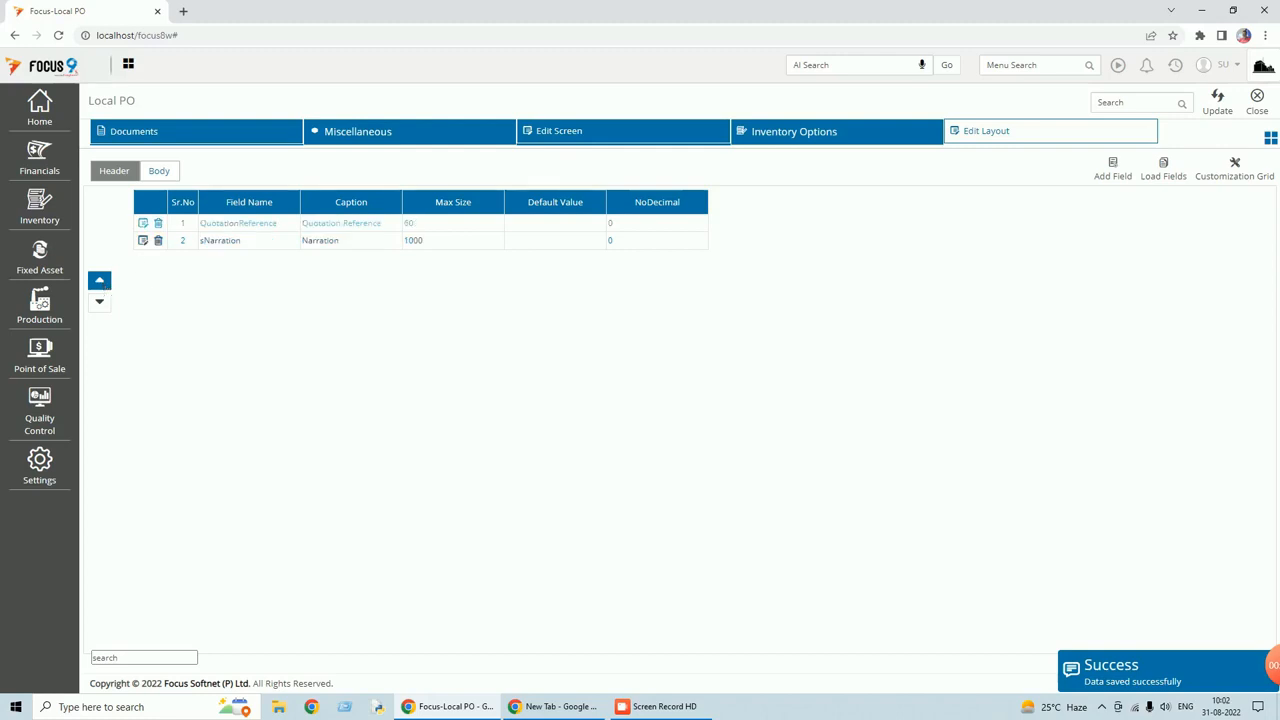
left_click(1220, 112)
left_click(1259, 106)
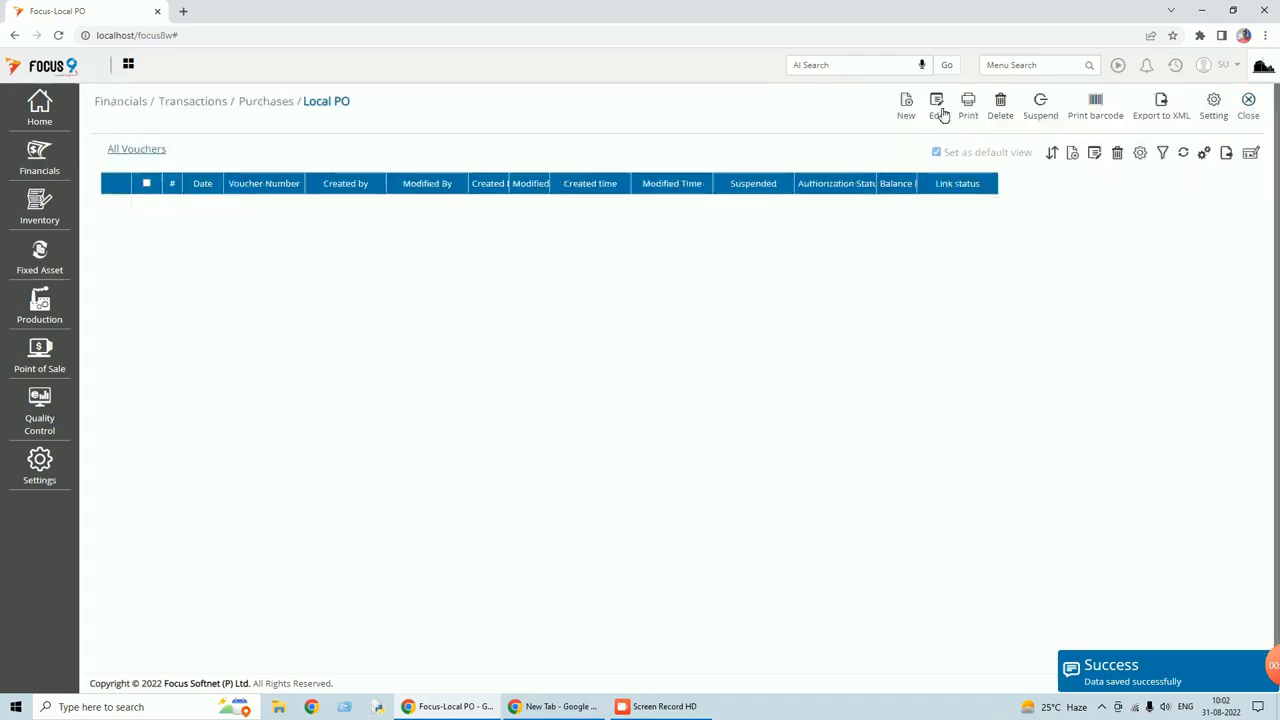
Try the Quotation Reference field on a blank Local PO entry, then reopen Local PO settings.
left_click(903, 116)
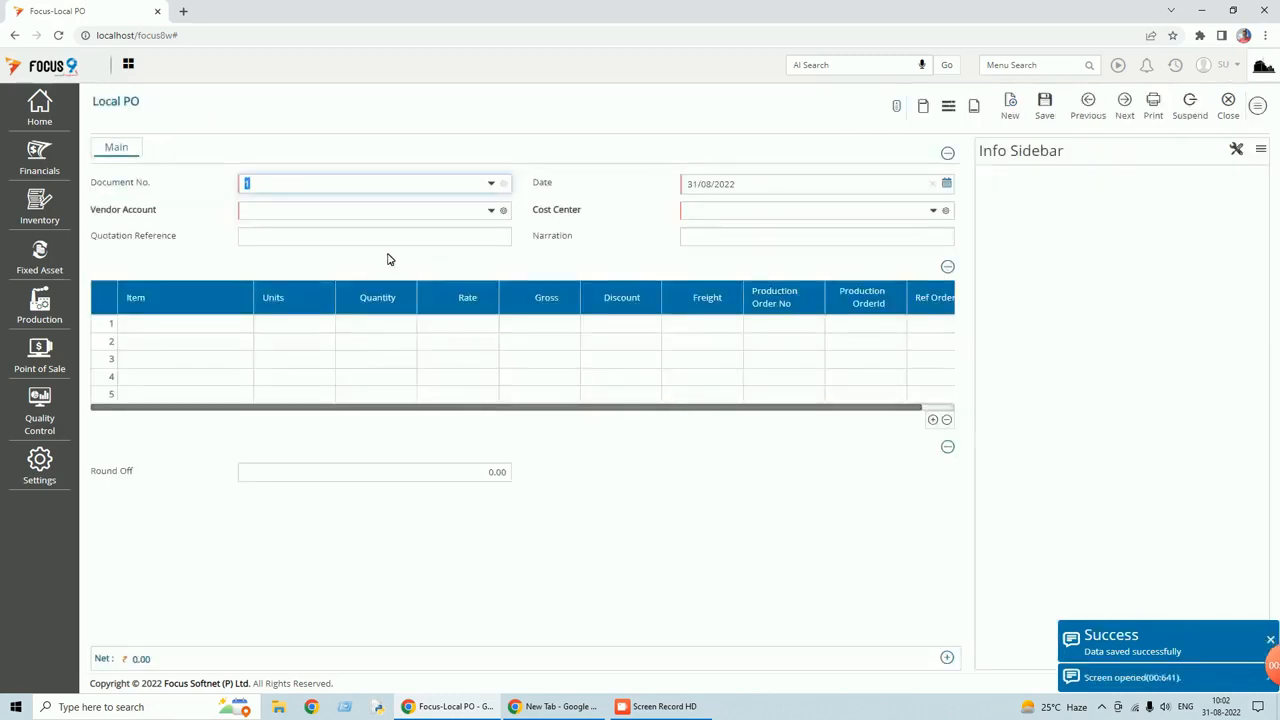
left_click(310, 237)
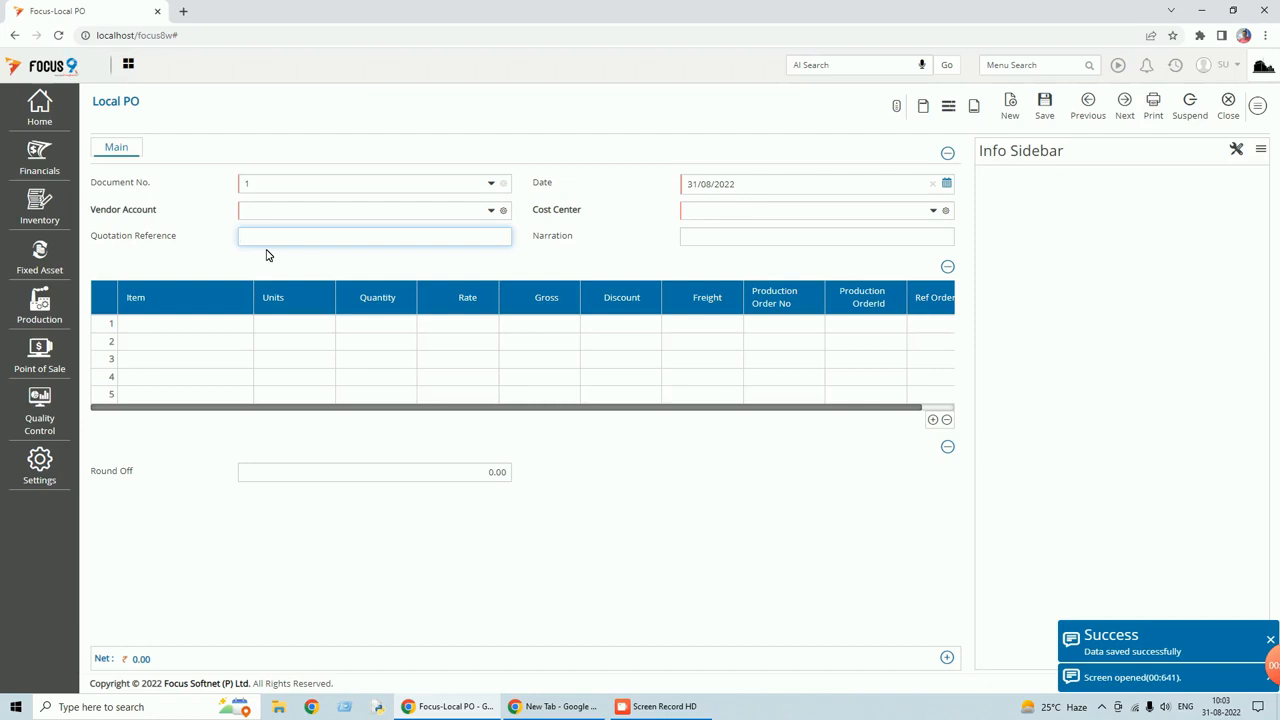
left_click(1263, 112)
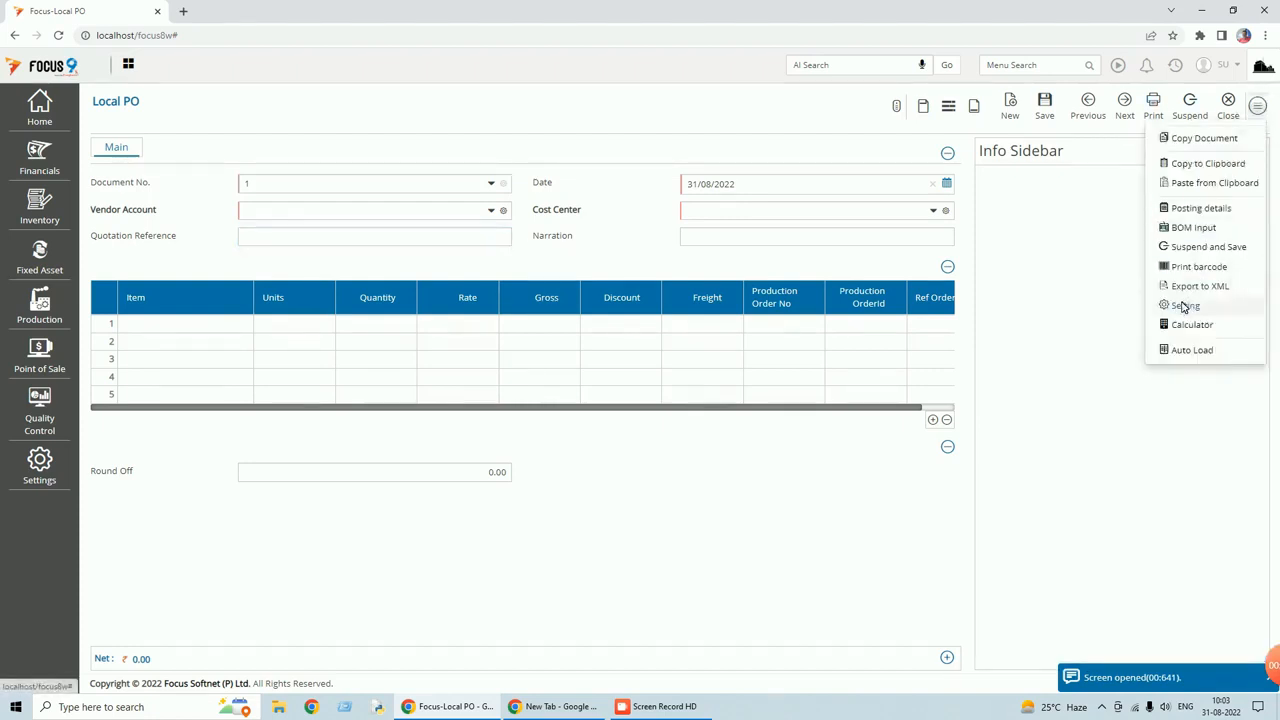
left_click(1183, 306)
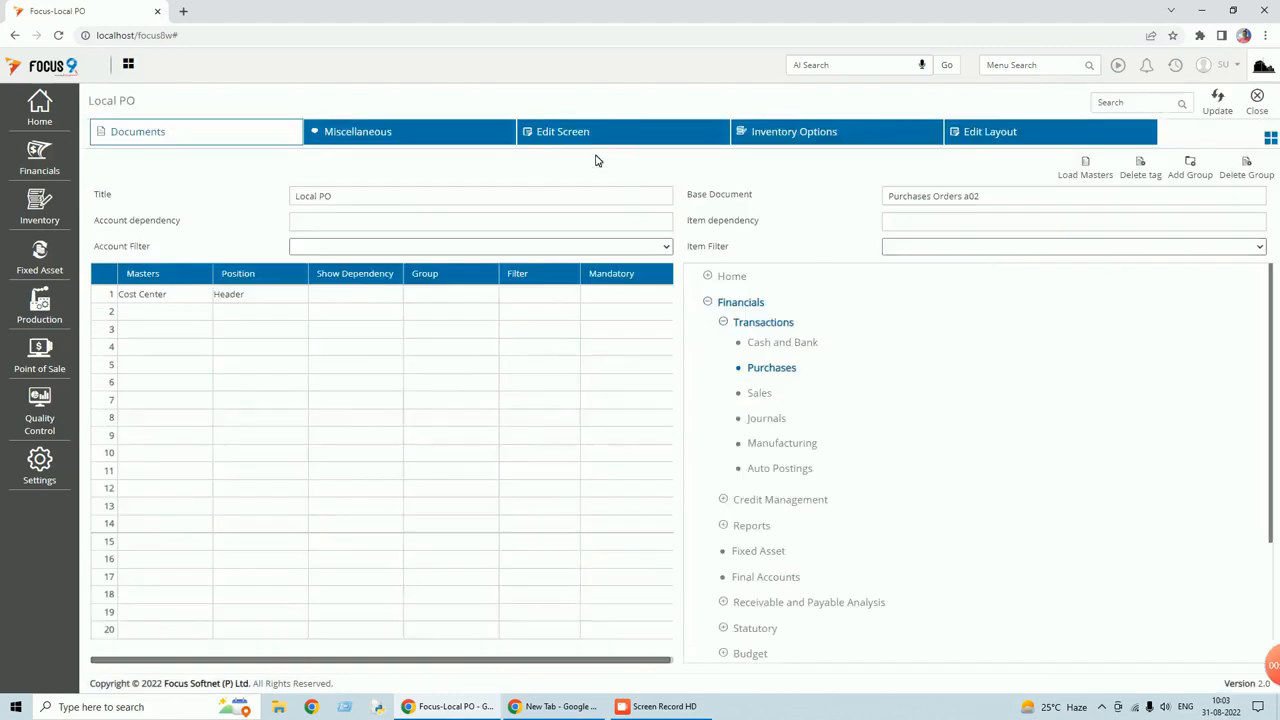
Add an 'Attachment' header field of DocumentViewer type, save the layout and close customization.
left_click(980, 132)
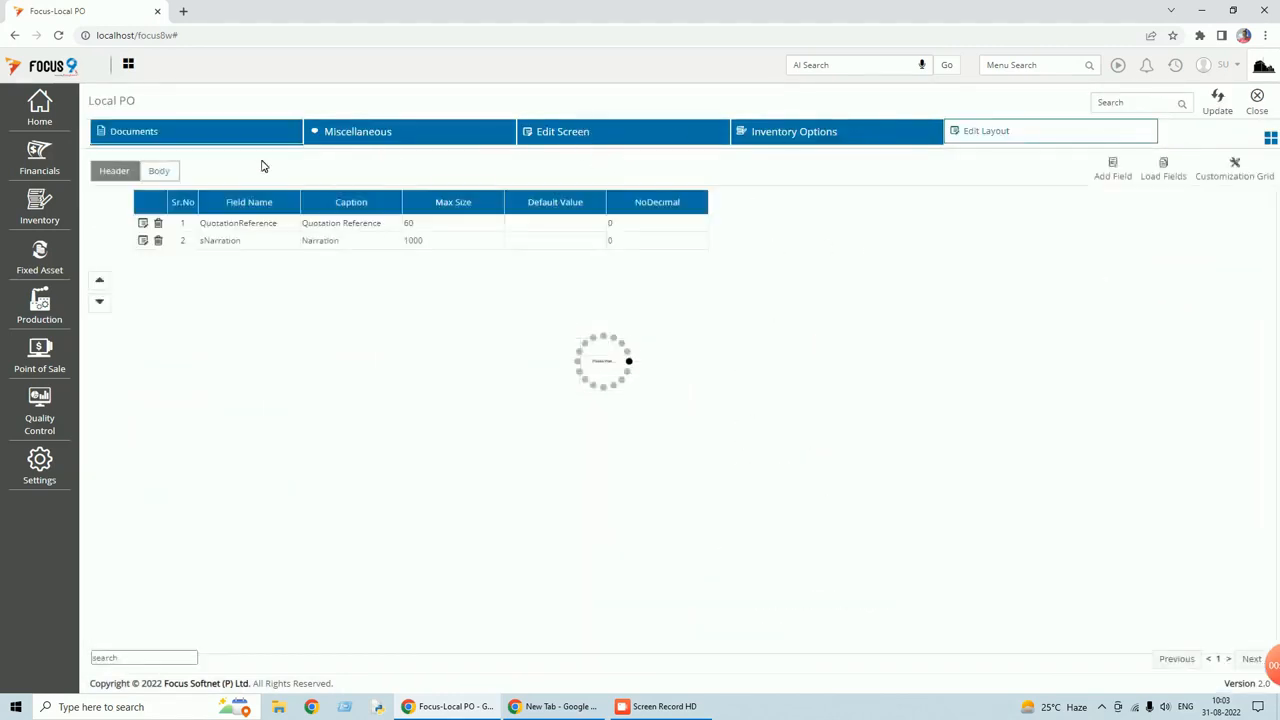
left_click(1104, 180)
type("A")
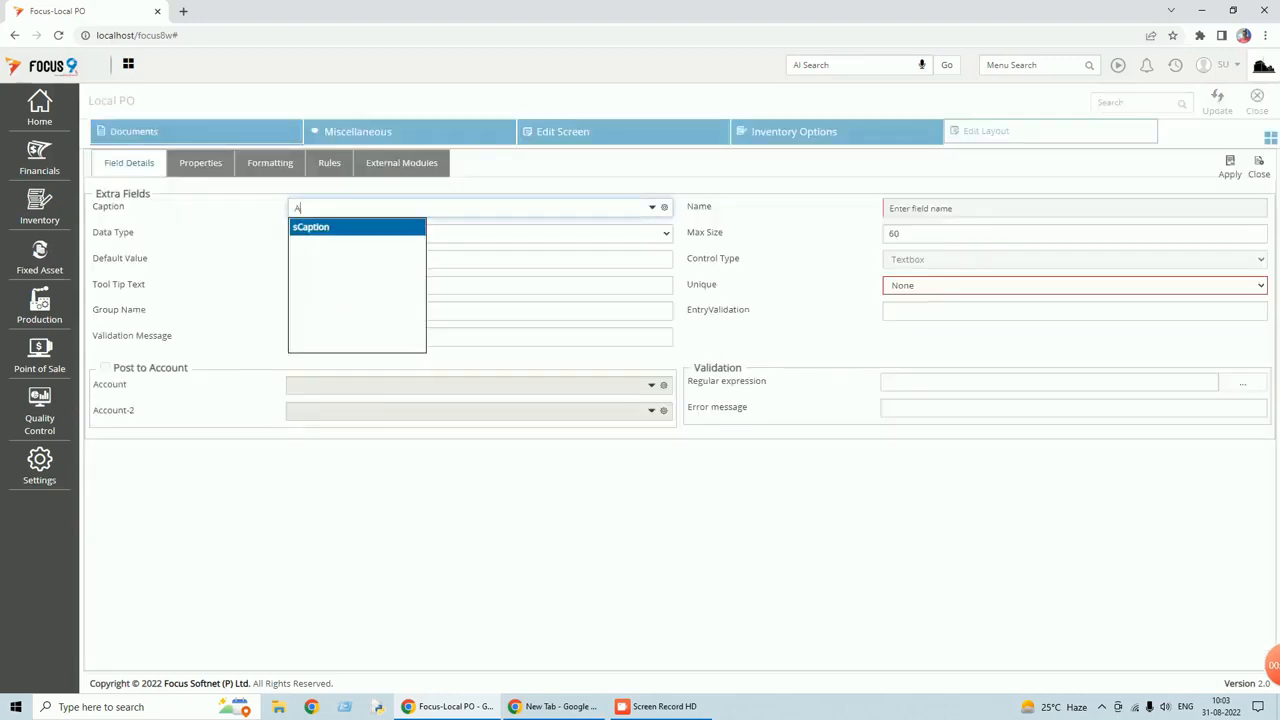
type("ltachment")
key("Tab")
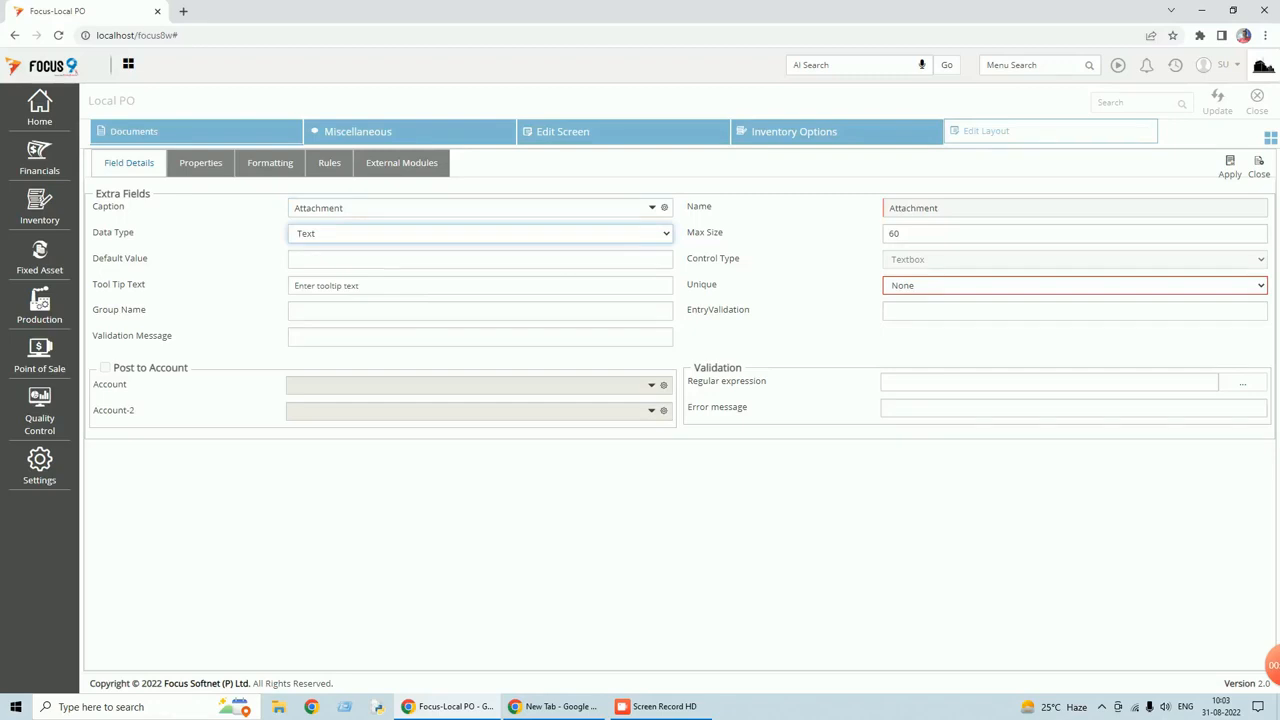
left_click(663, 238)
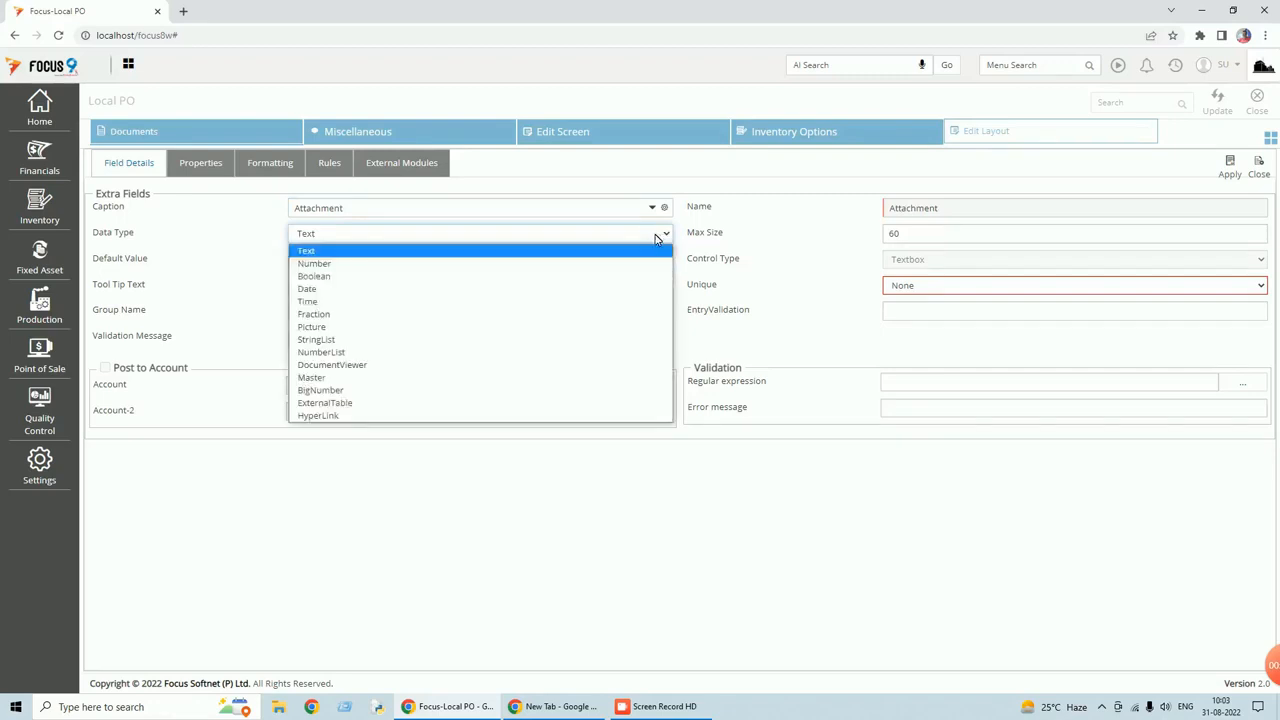
left_click(332, 365)
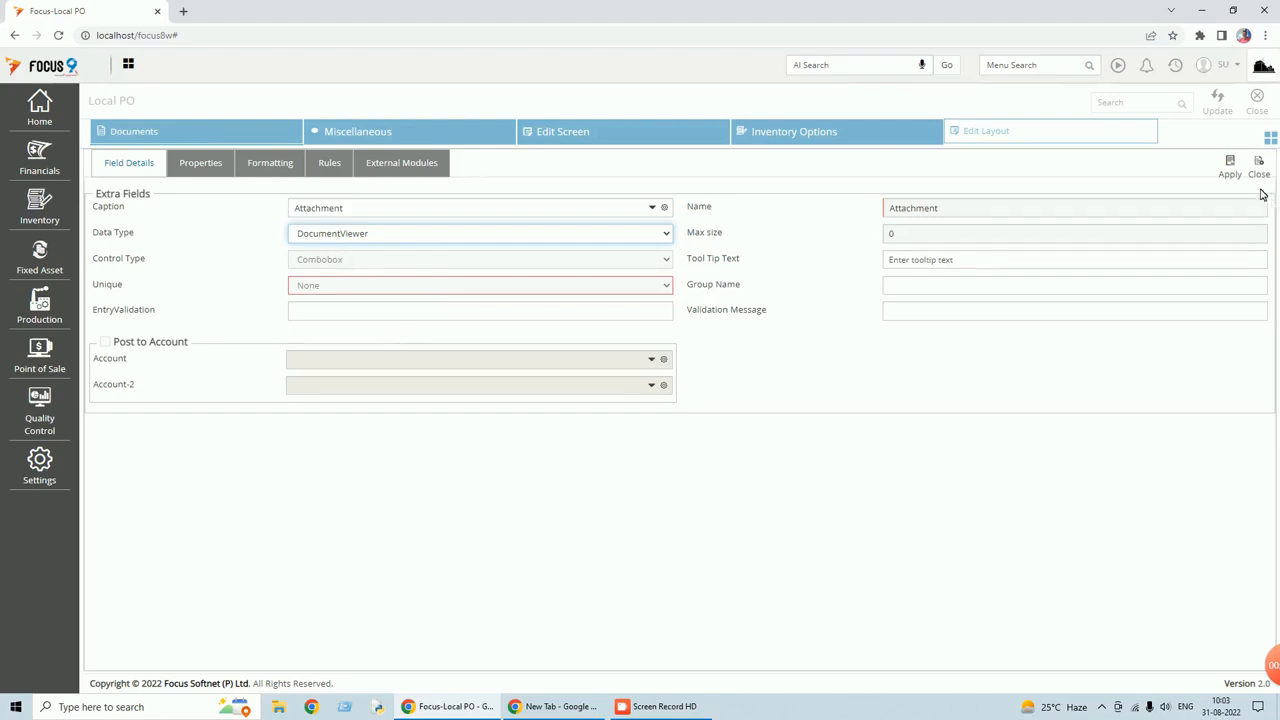
left_click(1233, 172)
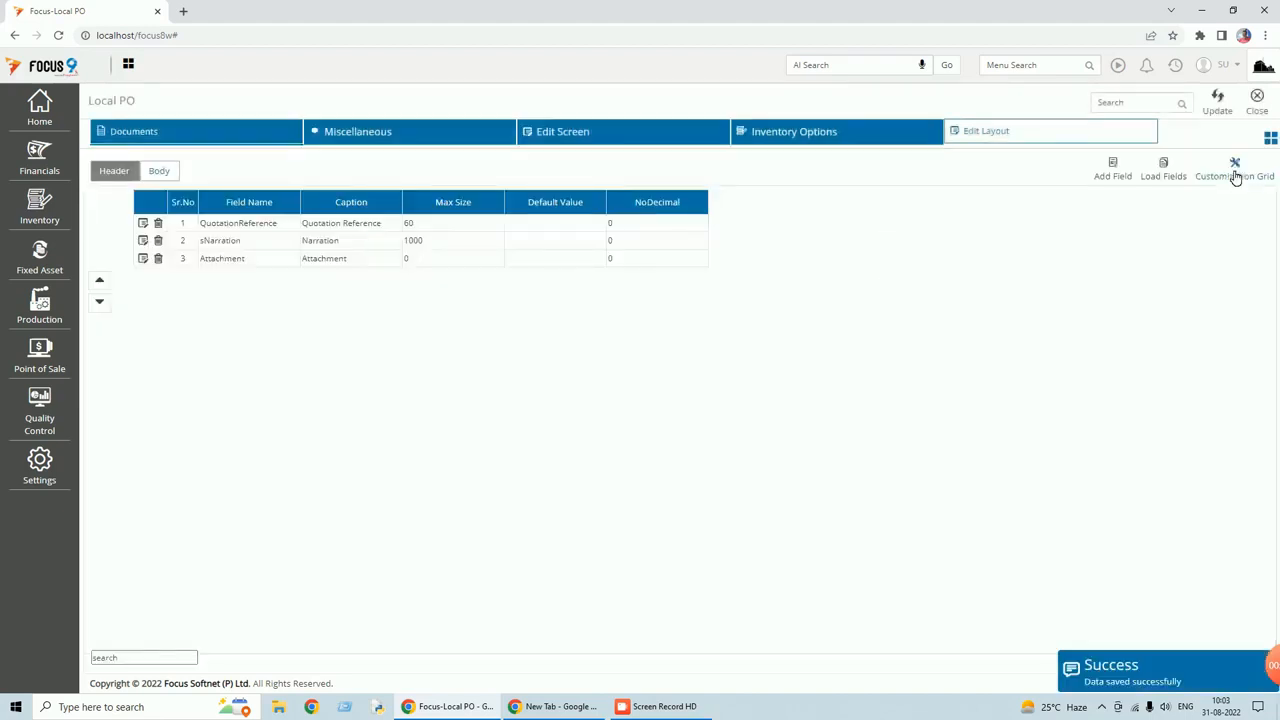
left_click(1228, 114)
left_click(1258, 113)
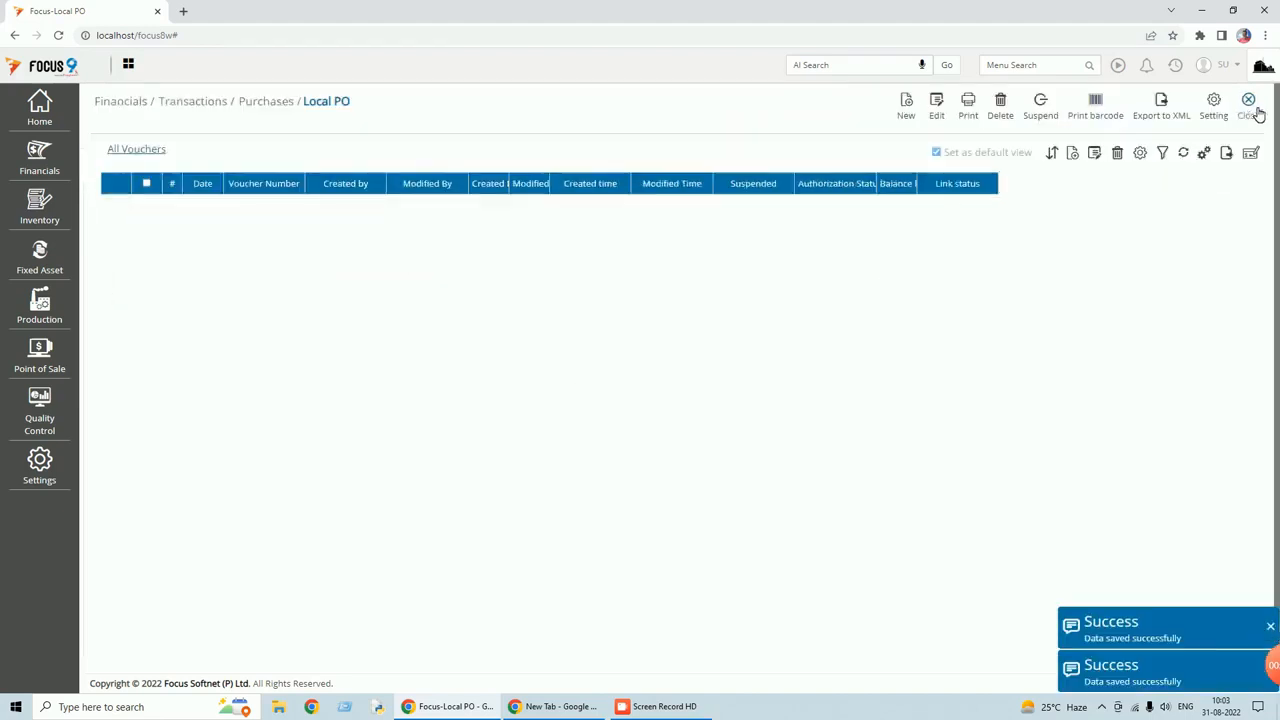
Attach ambient_presentation on a new Local PO, dismiss the size warning, and reopen settings.
left_click(907, 108)
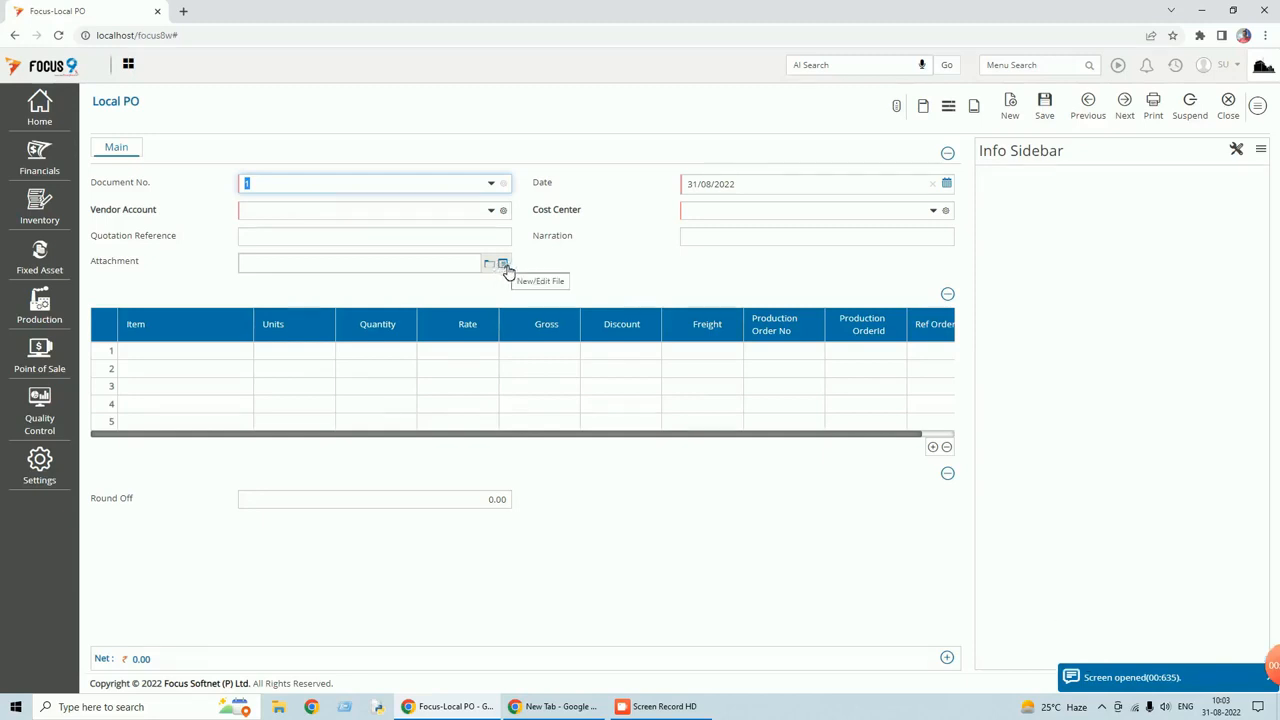
left_click(490, 266)
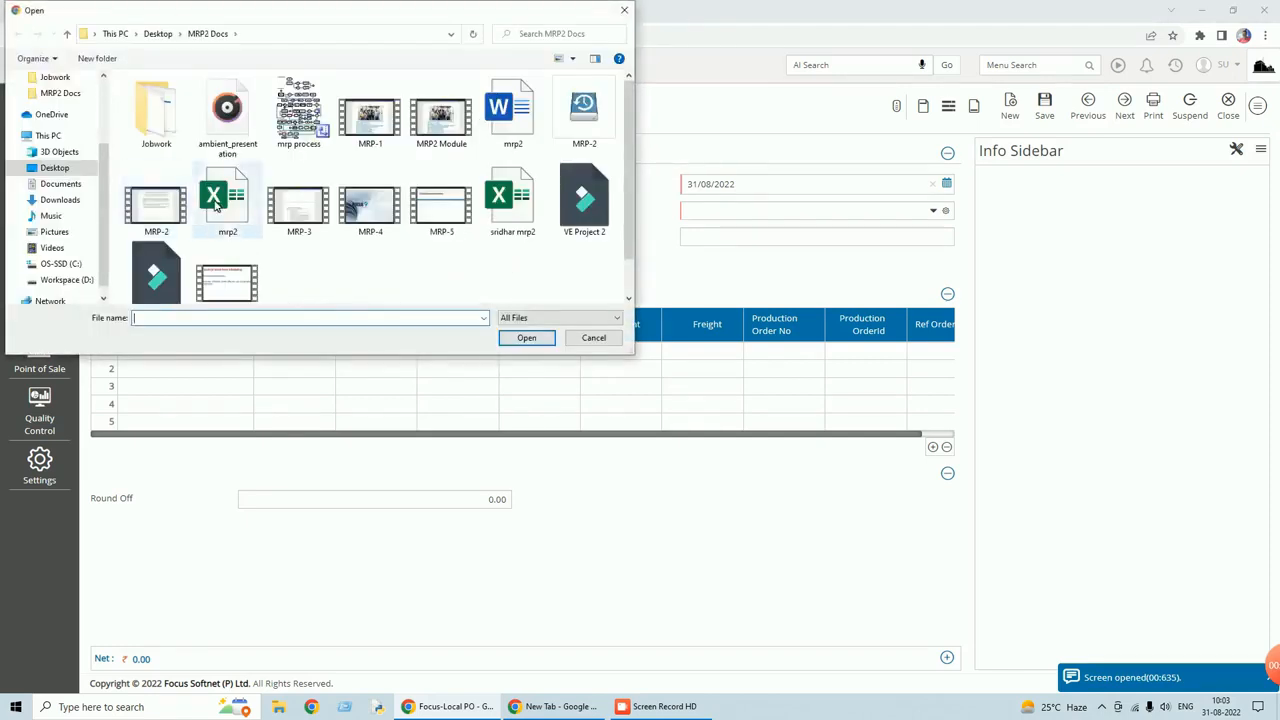
left_click(238, 145)
double_click(240, 145)
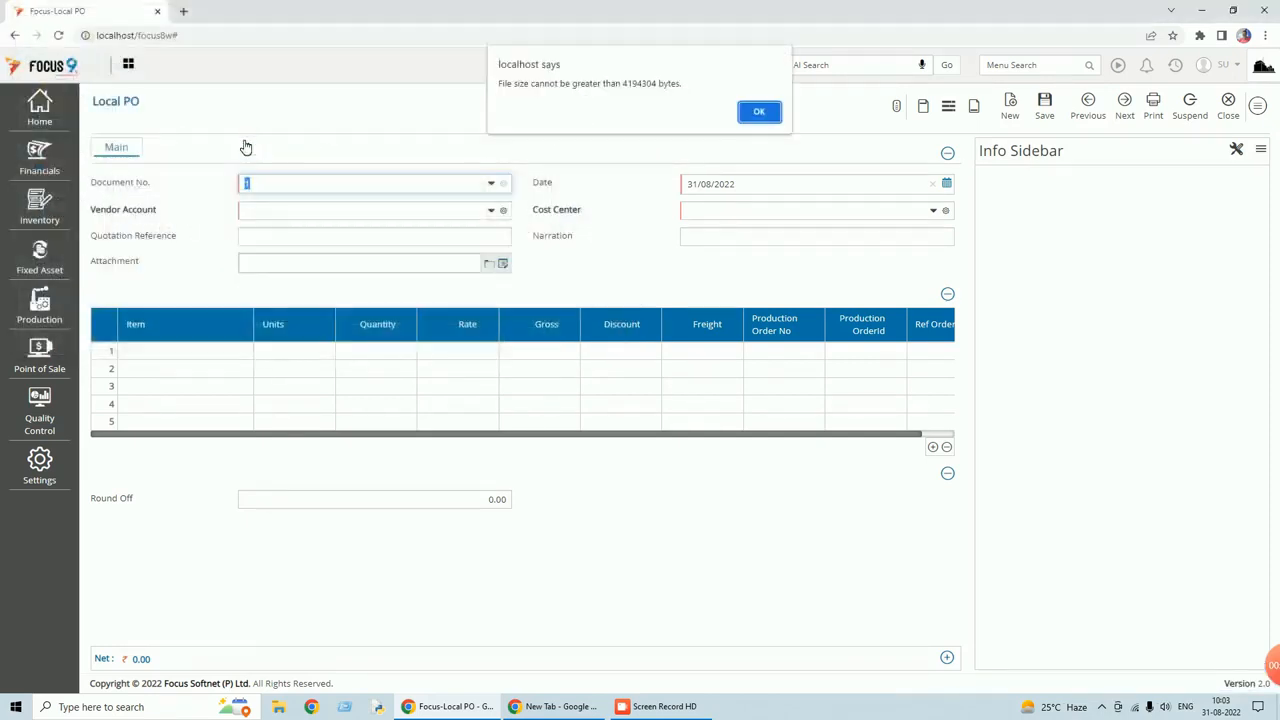
left_click(752, 113)
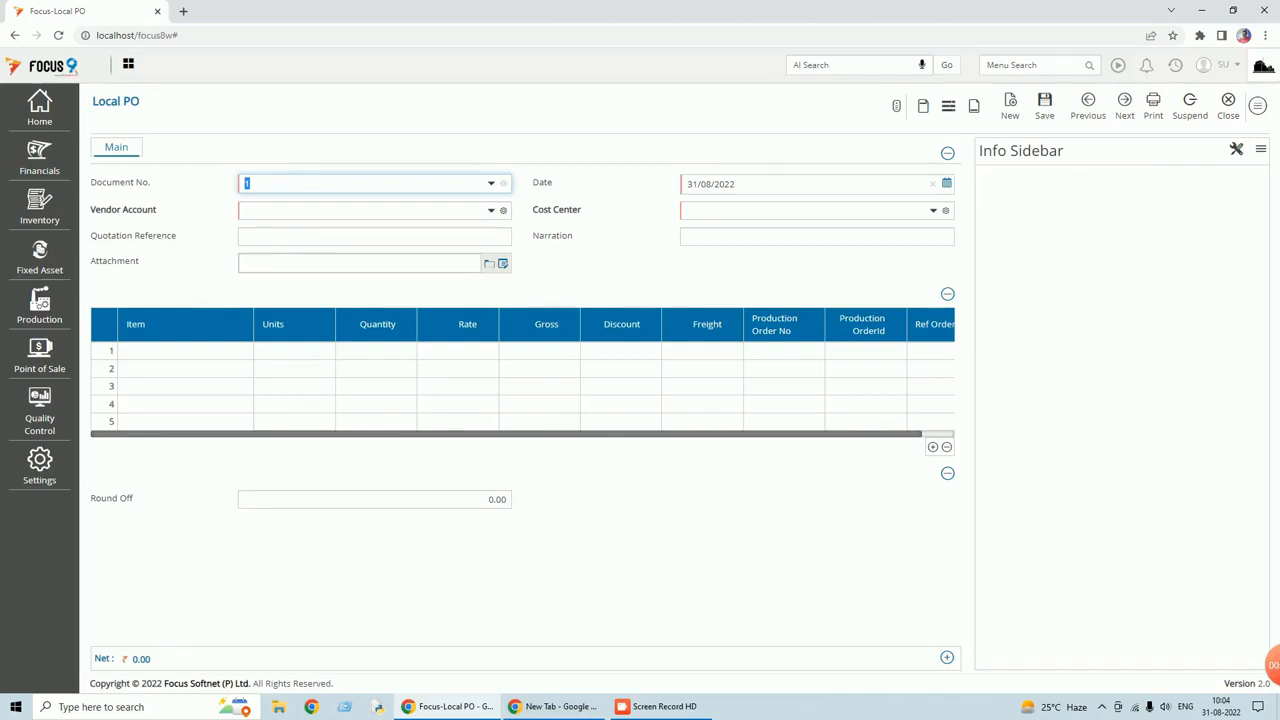
left_click(1258, 106)
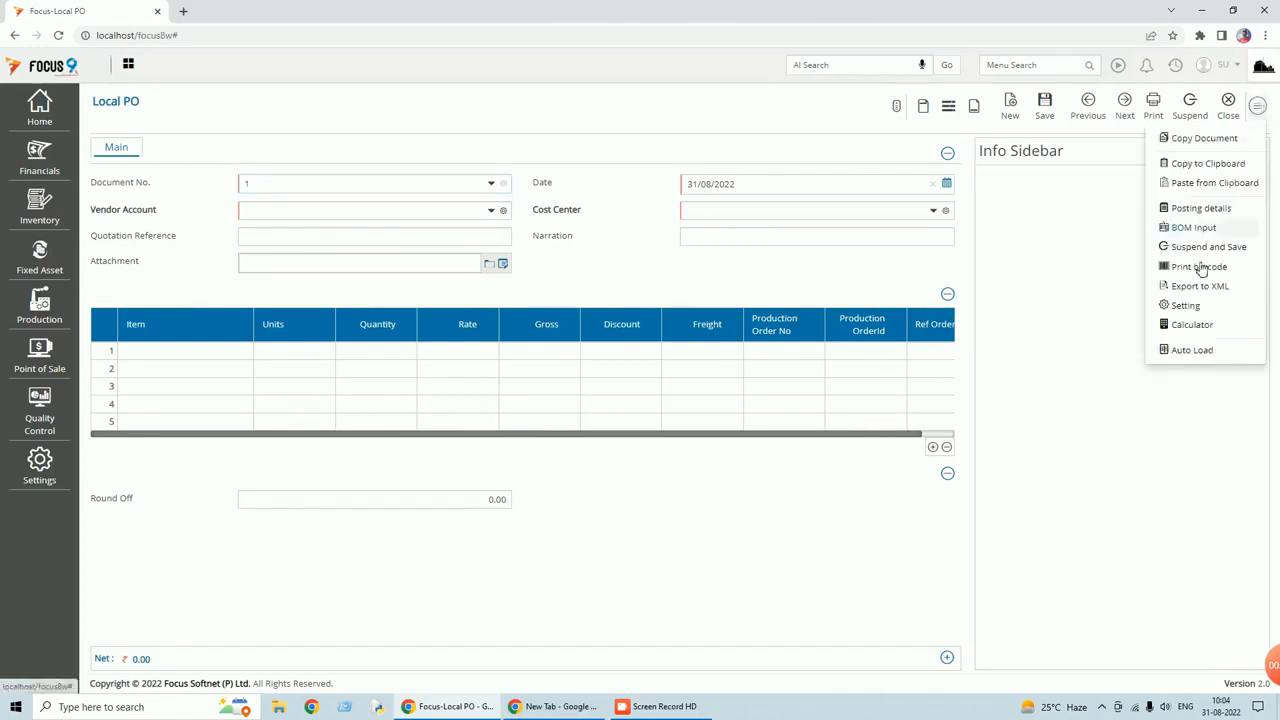
left_click(1187, 312)
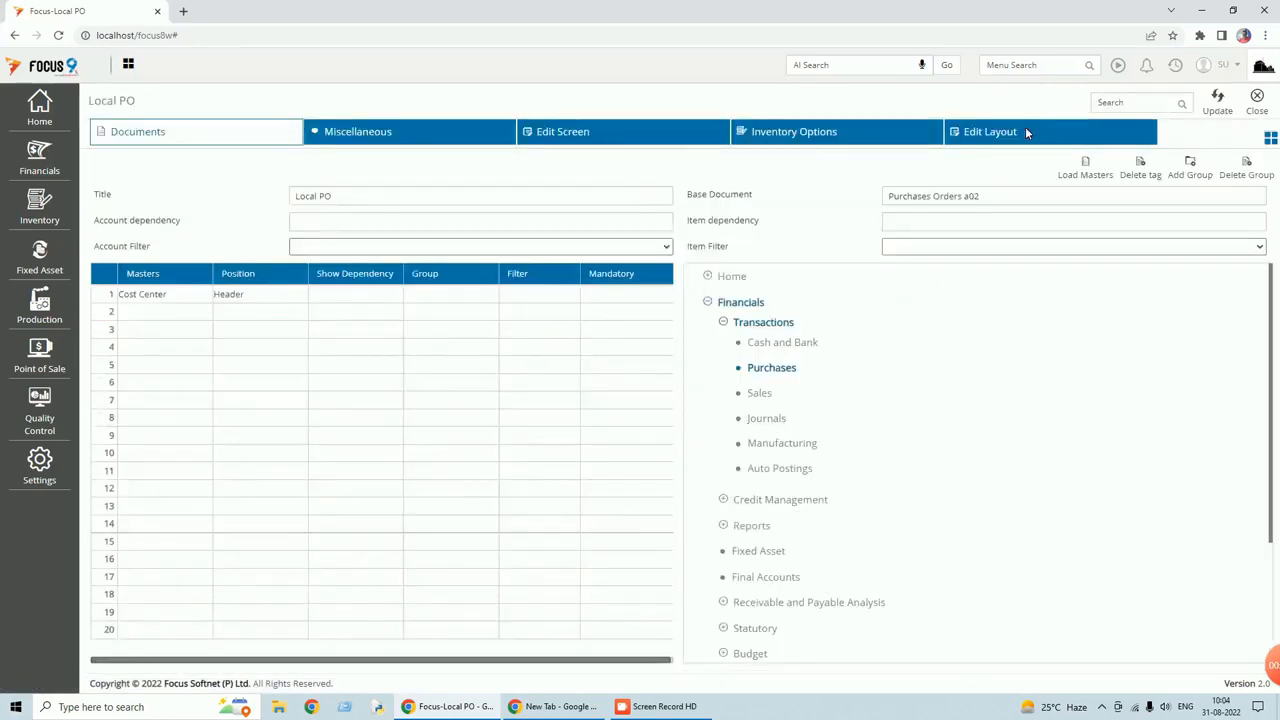
Put the Quotation Reference header field in the General group.
left_click(958, 135)
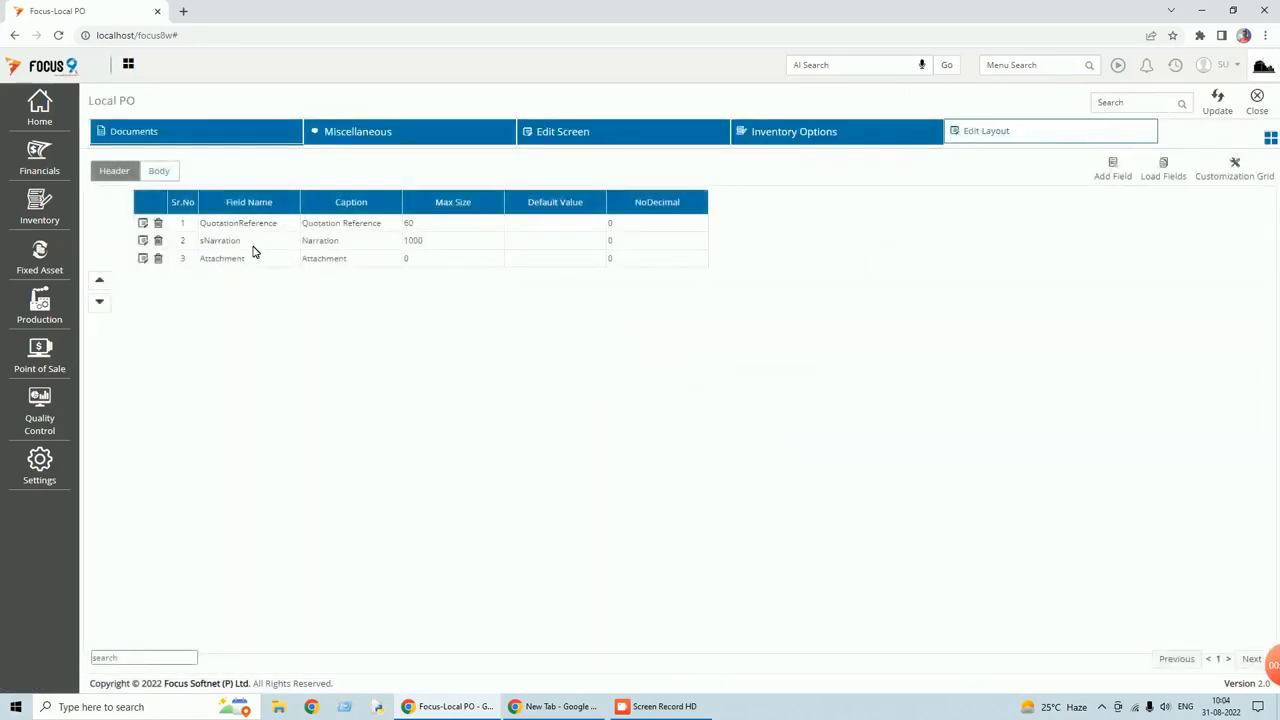
left_click(143, 224)
left_click(300, 311)
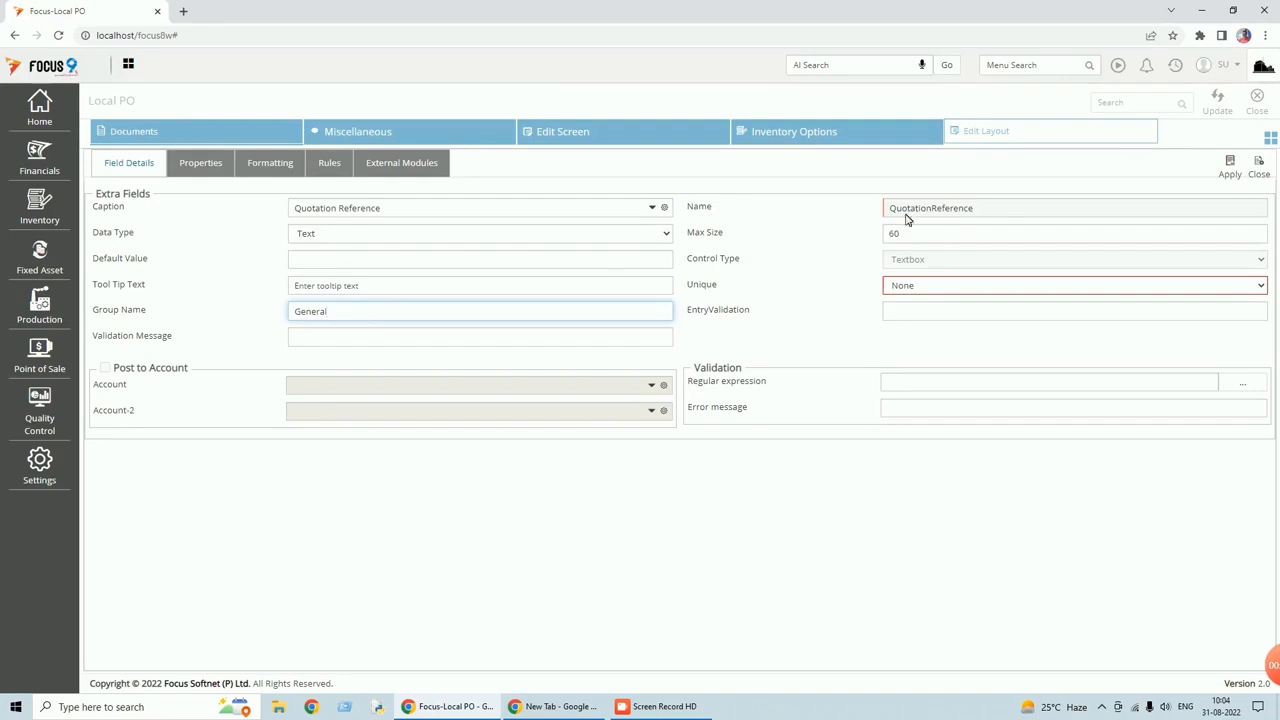
left_click(134, 314)
left_click(1230, 168)
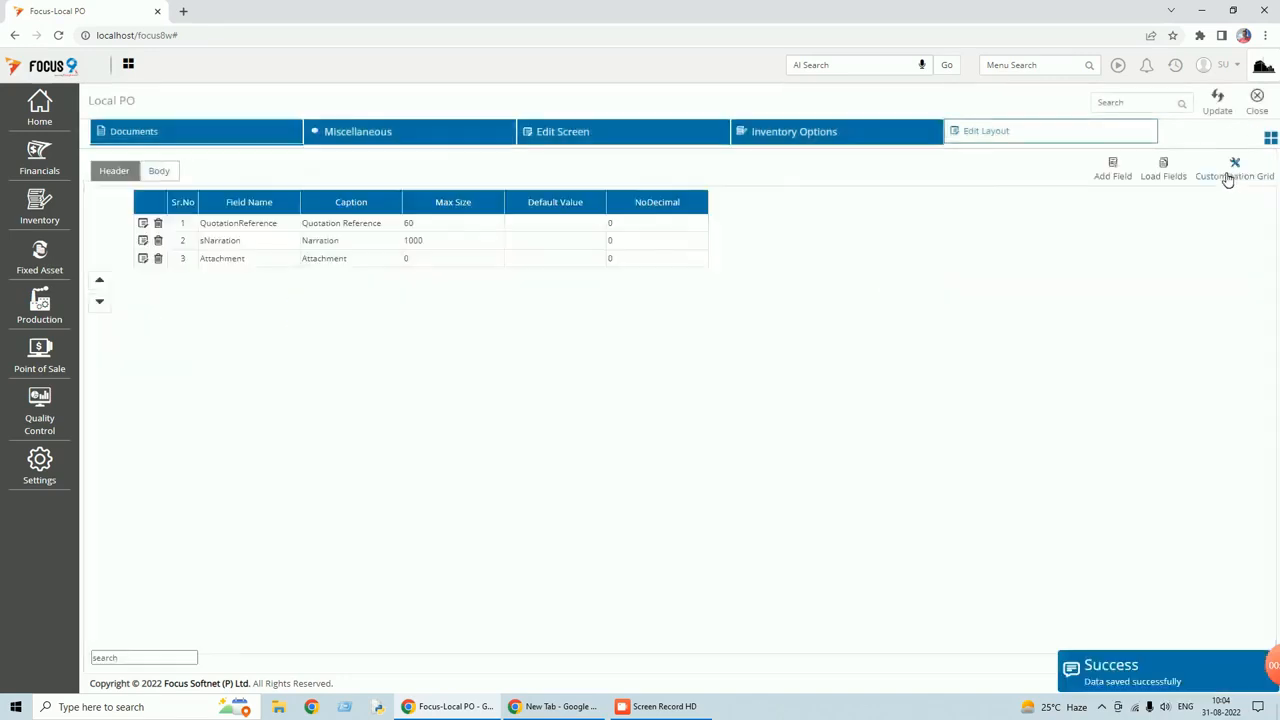
Set the Attachment field's Group Name to General, save the layout and return to vouchers.
left_click(143, 258)
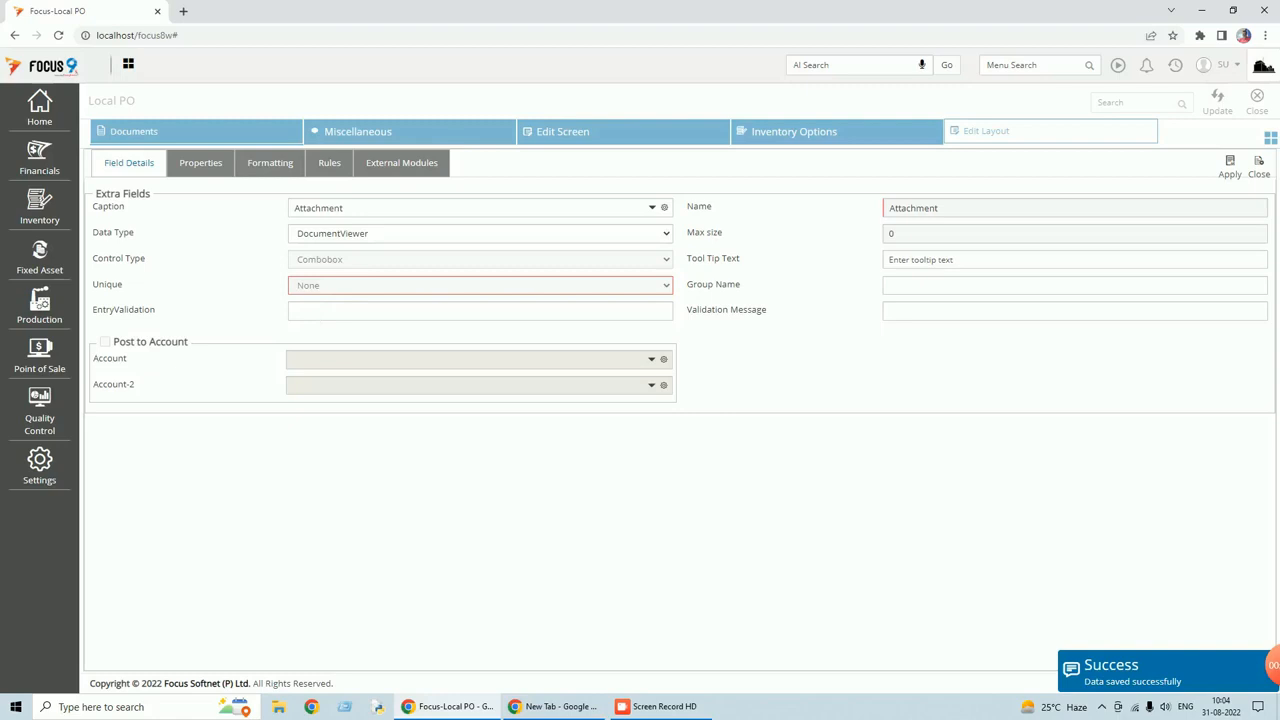
left_click(975, 287)
type("General")
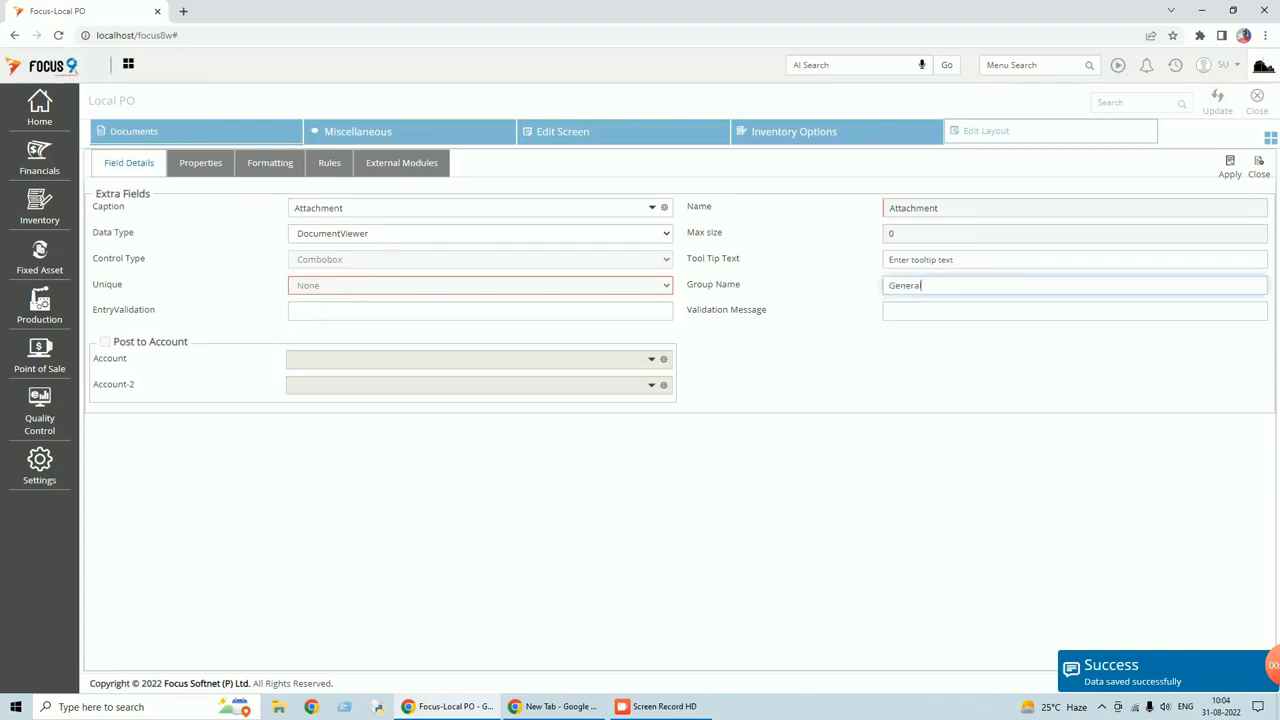
left_click(1231, 178)
left_click(1220, 104)
left_click(1258, 110)
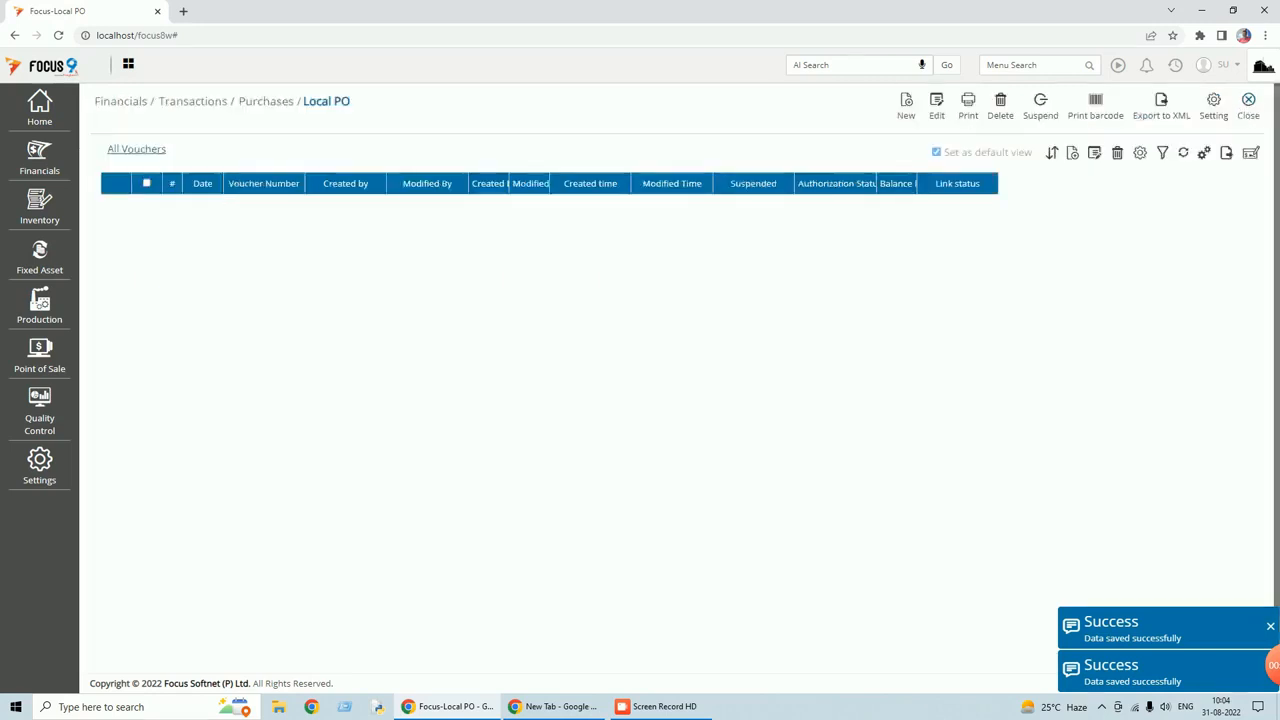
Compare the Main and General tabs on a new Local PO, then reopen Local PO settings.
left_click(907, 117)
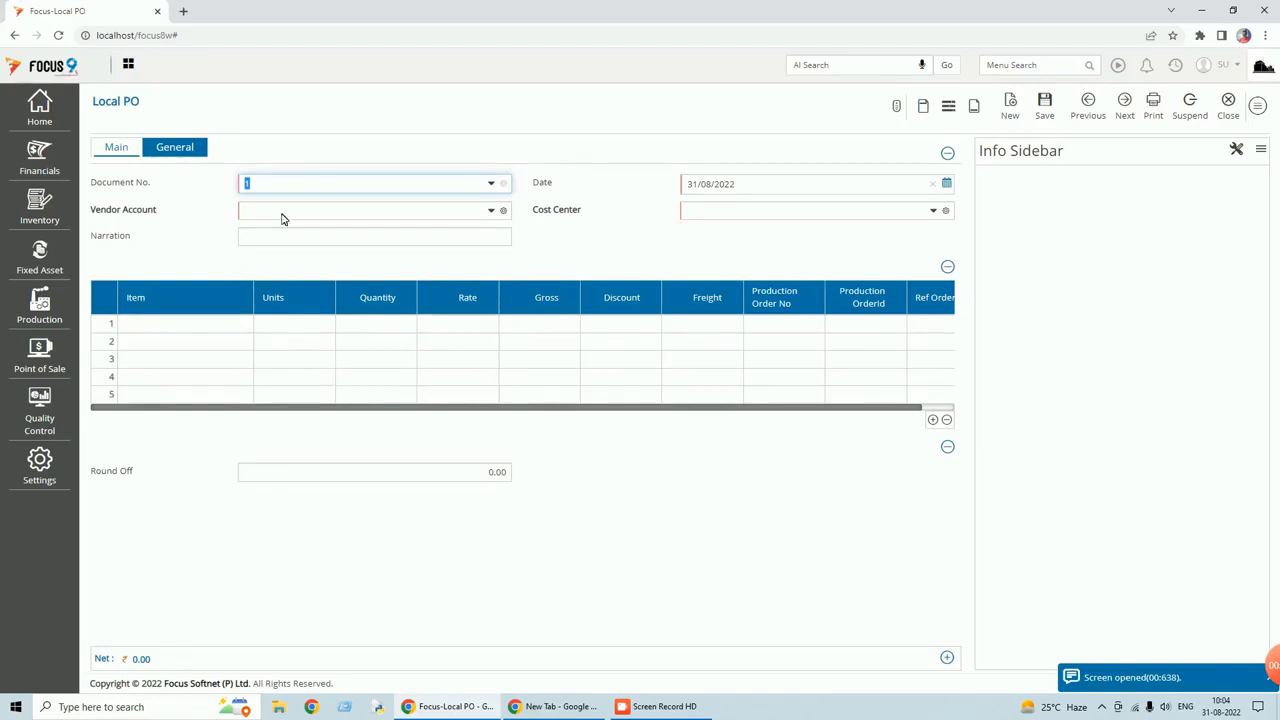
left_click(179, 150)
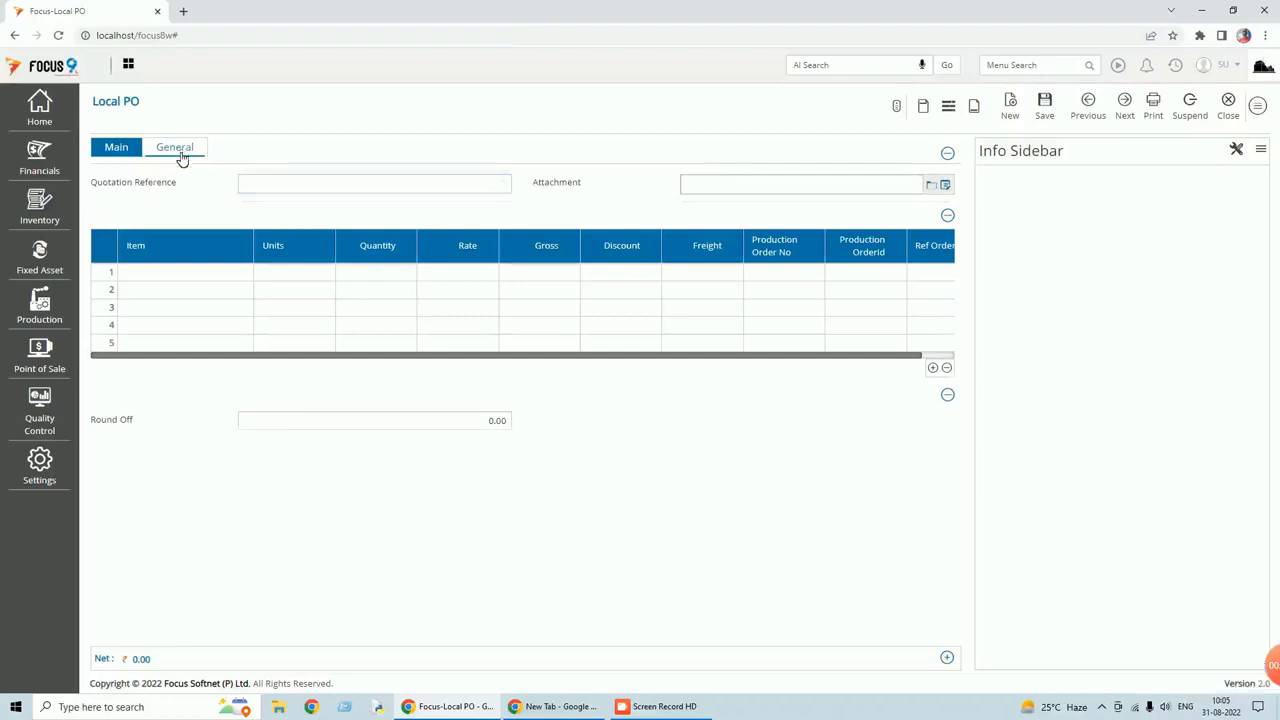
left_click(120, 152)
left_click(195, 154)
left_click(121, 155)
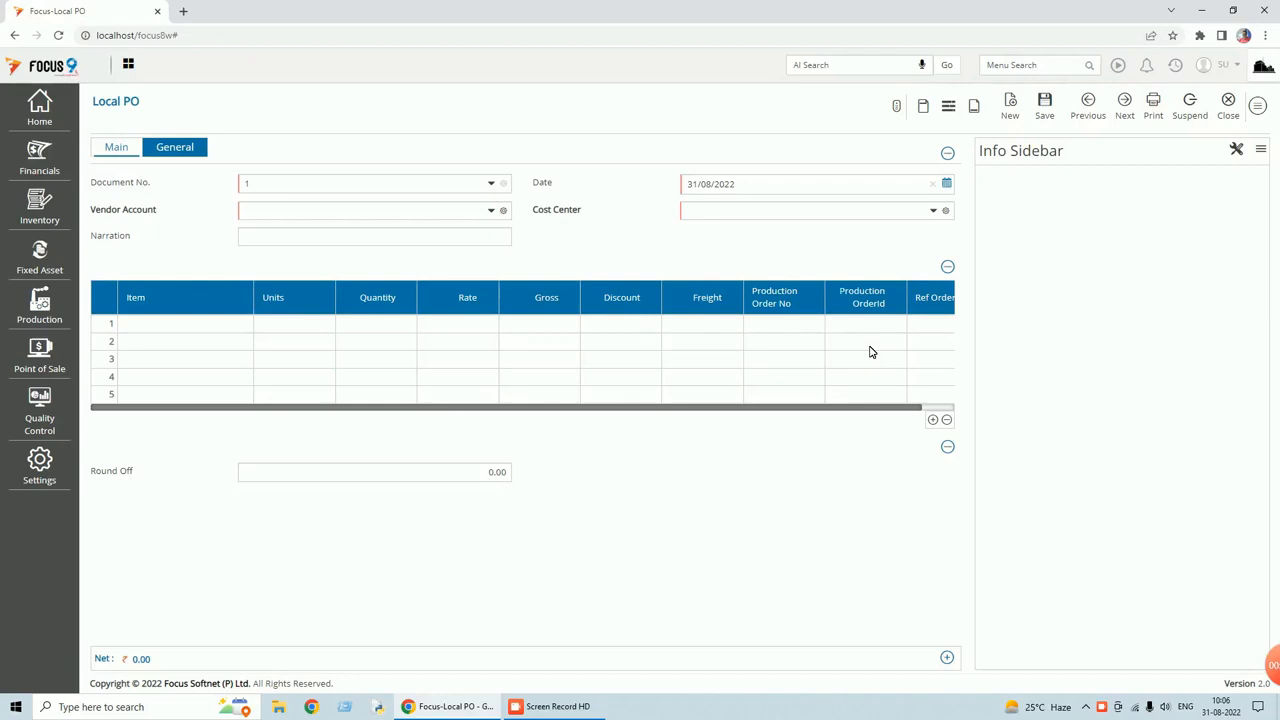
left_click(1262, 109)
left_click(1196, 305)
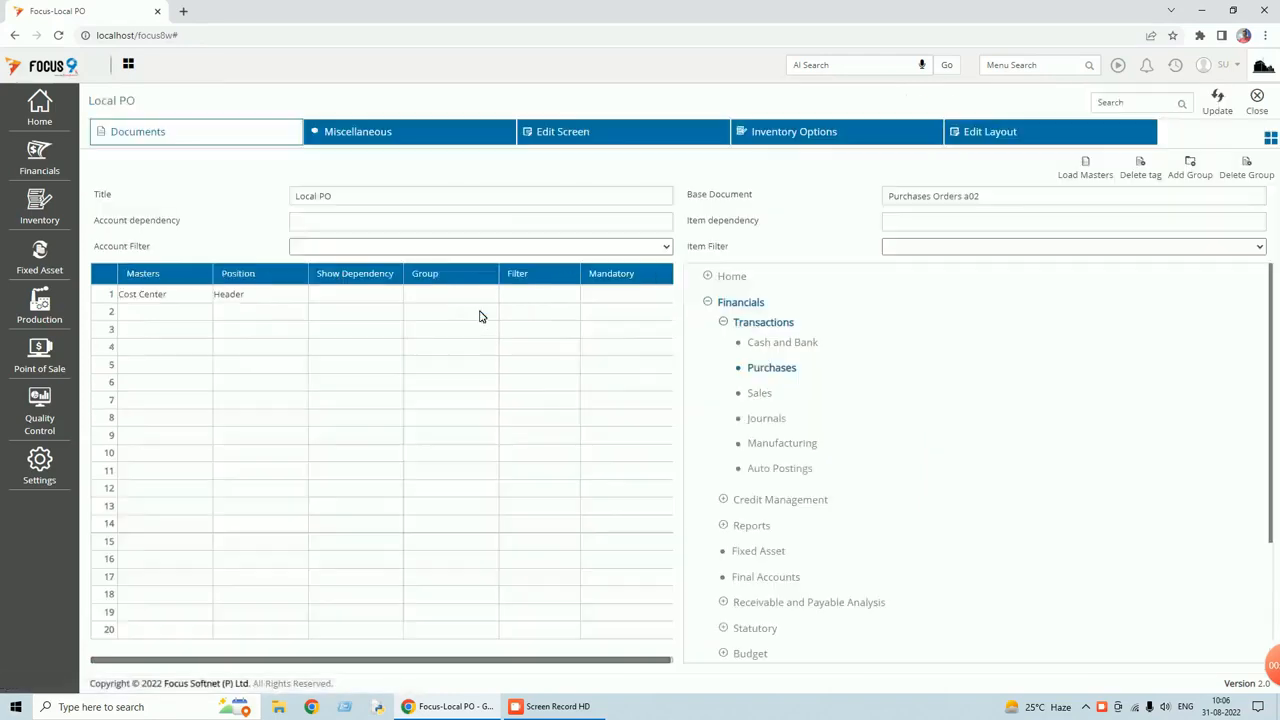
Add a 'Net Value' footer field with 2 decimals, Not Applicable to net, and save the layout.
left_click(575, 138)
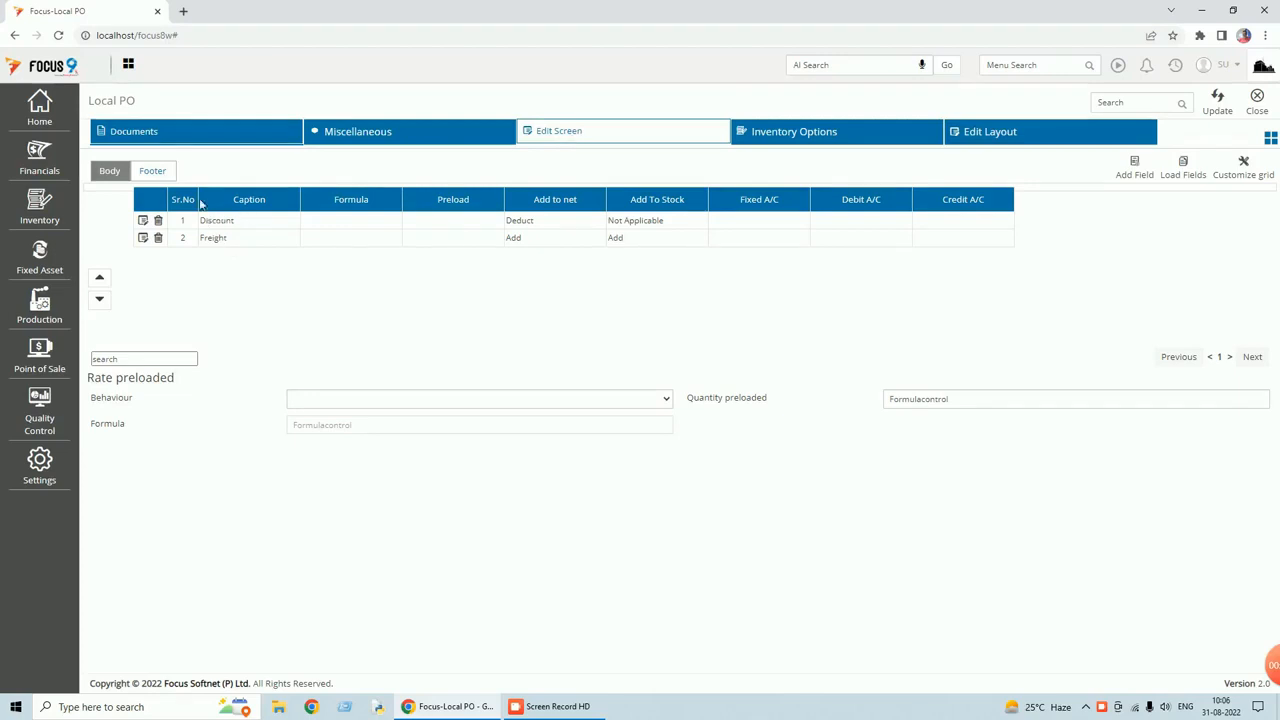
left_click(152, 171)
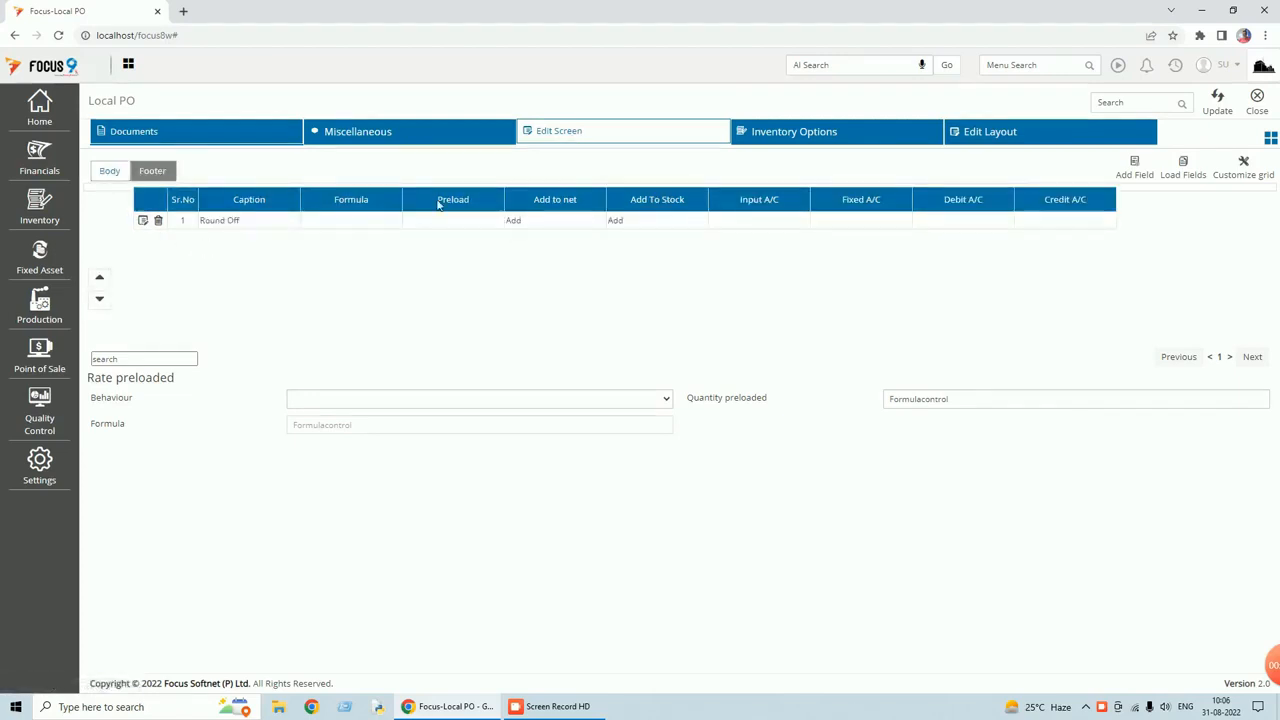
left_click(1136, 172)
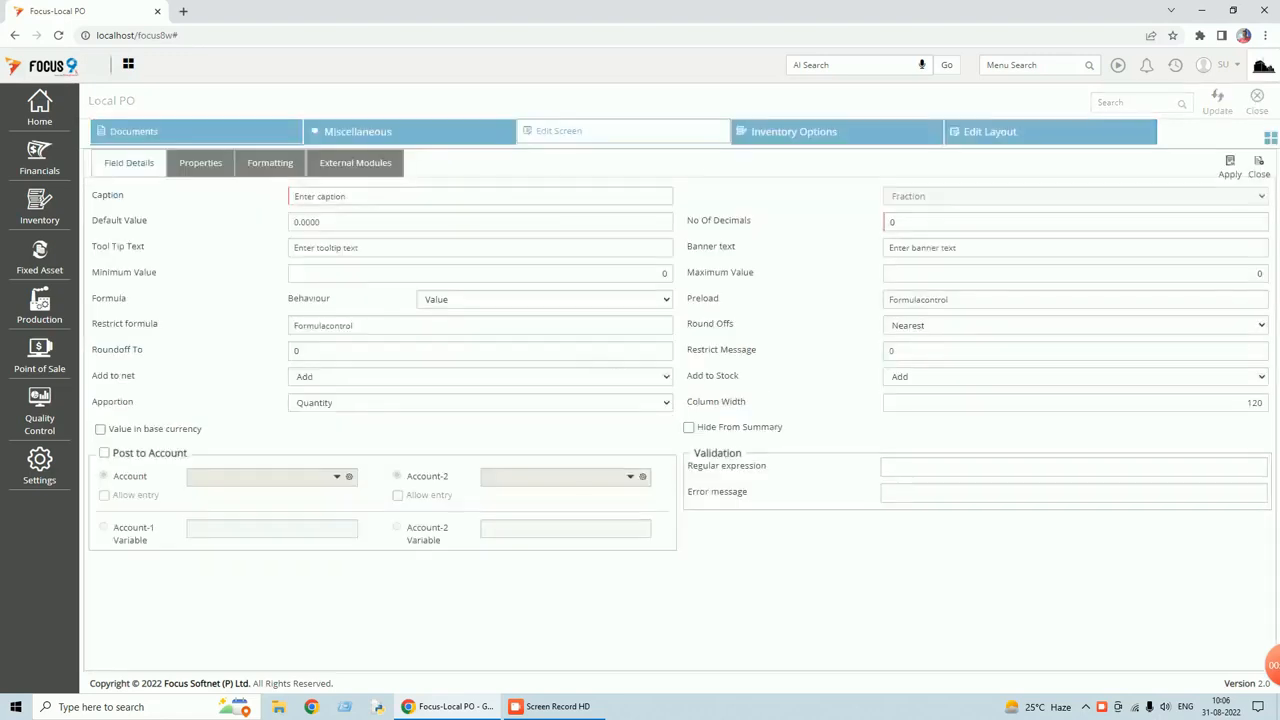
type("Net")
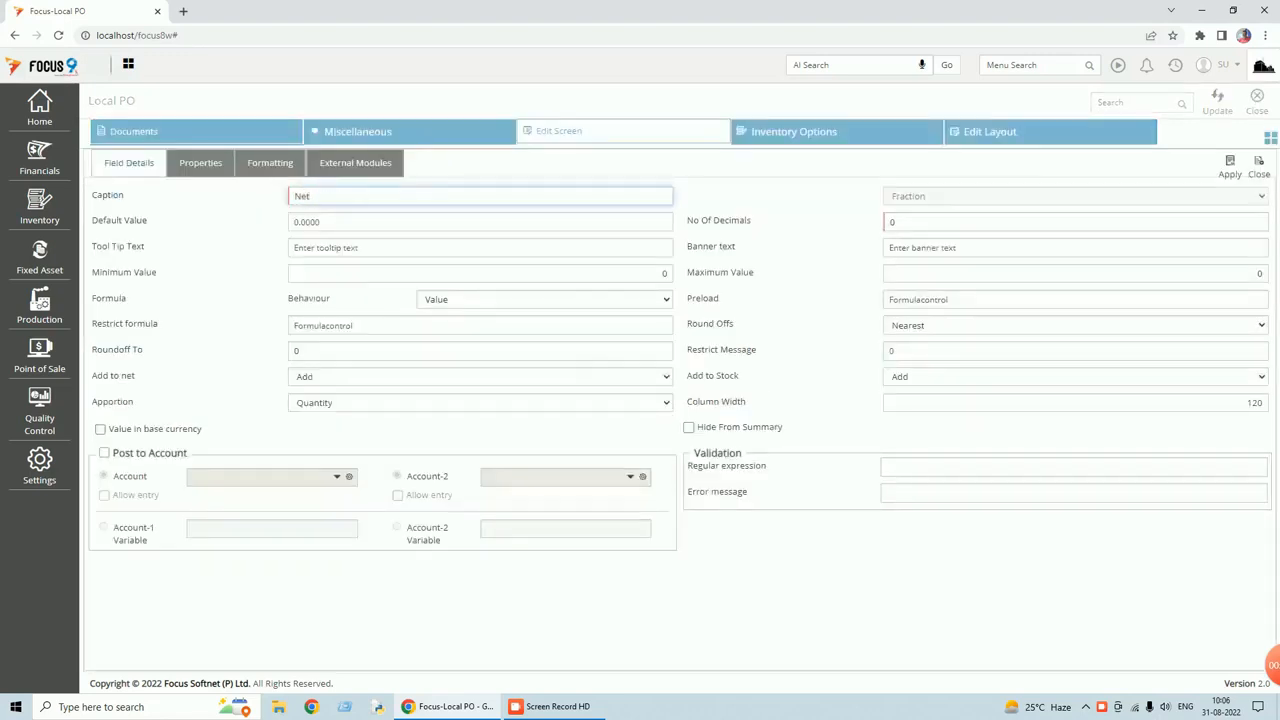
type(" Value")
key("Tab")
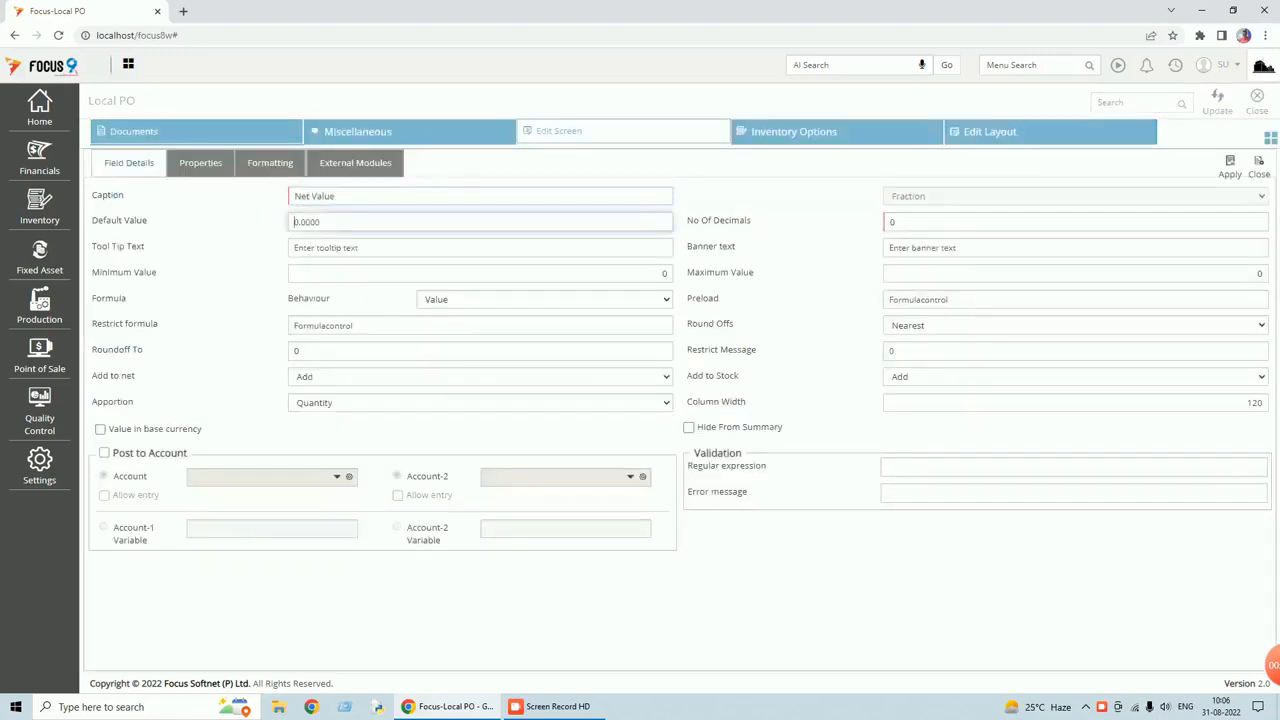
key("Tab")
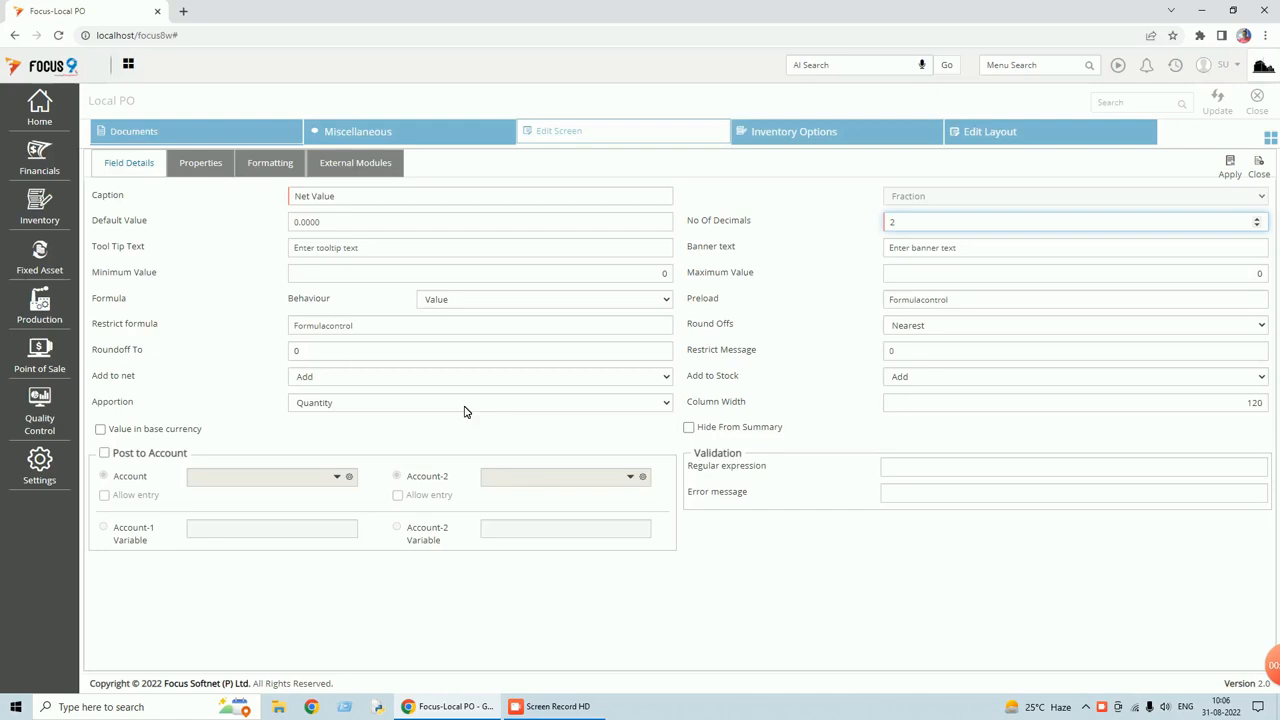
left_click(668, 376)
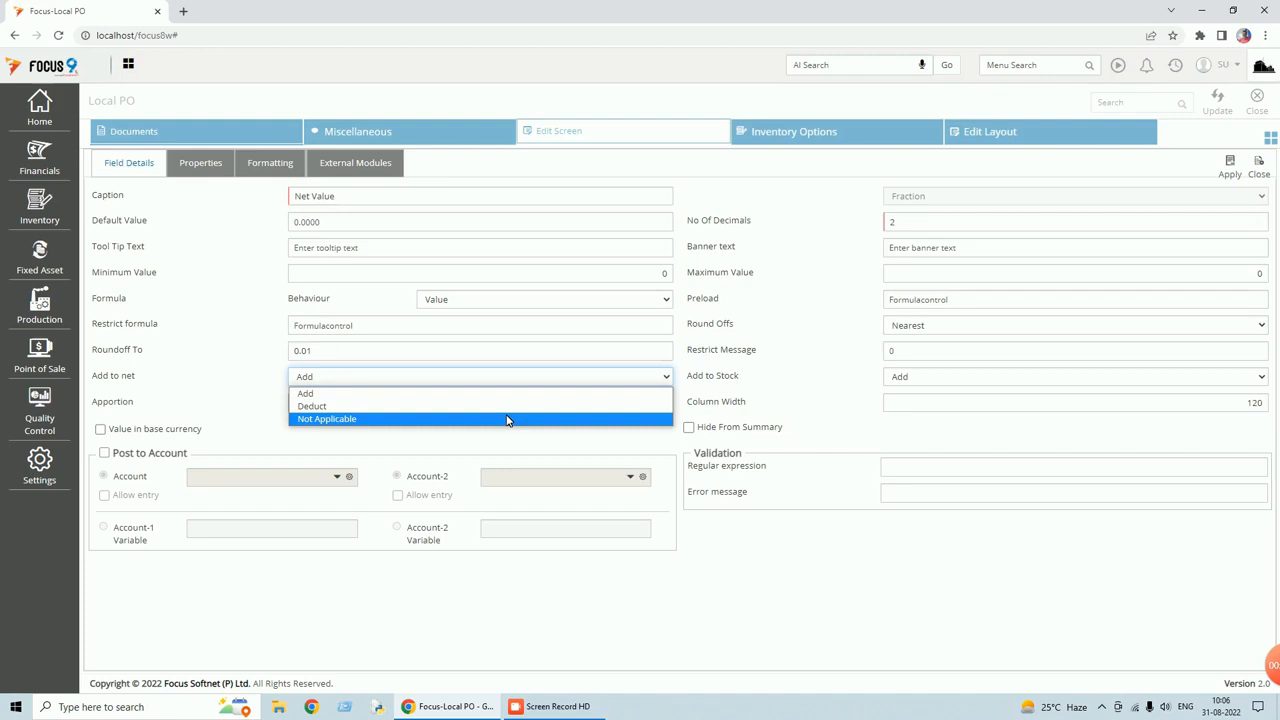
key("Escape")
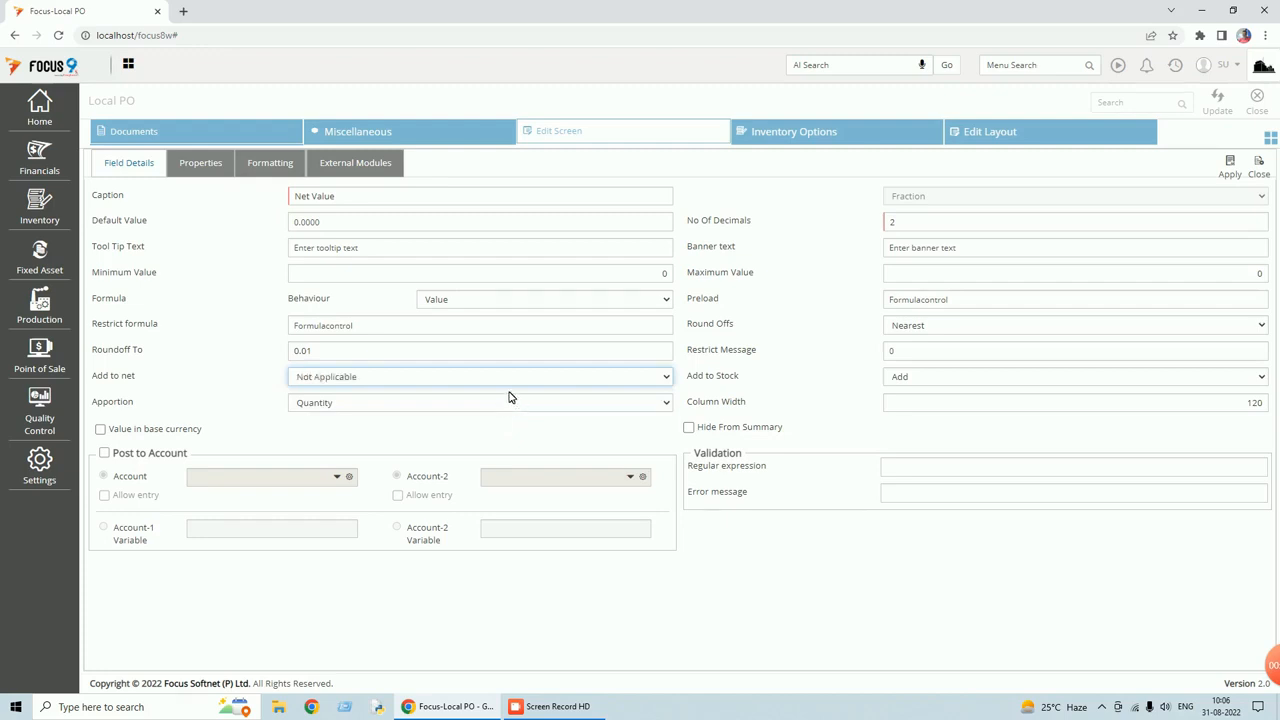
left_click(1229, 172)
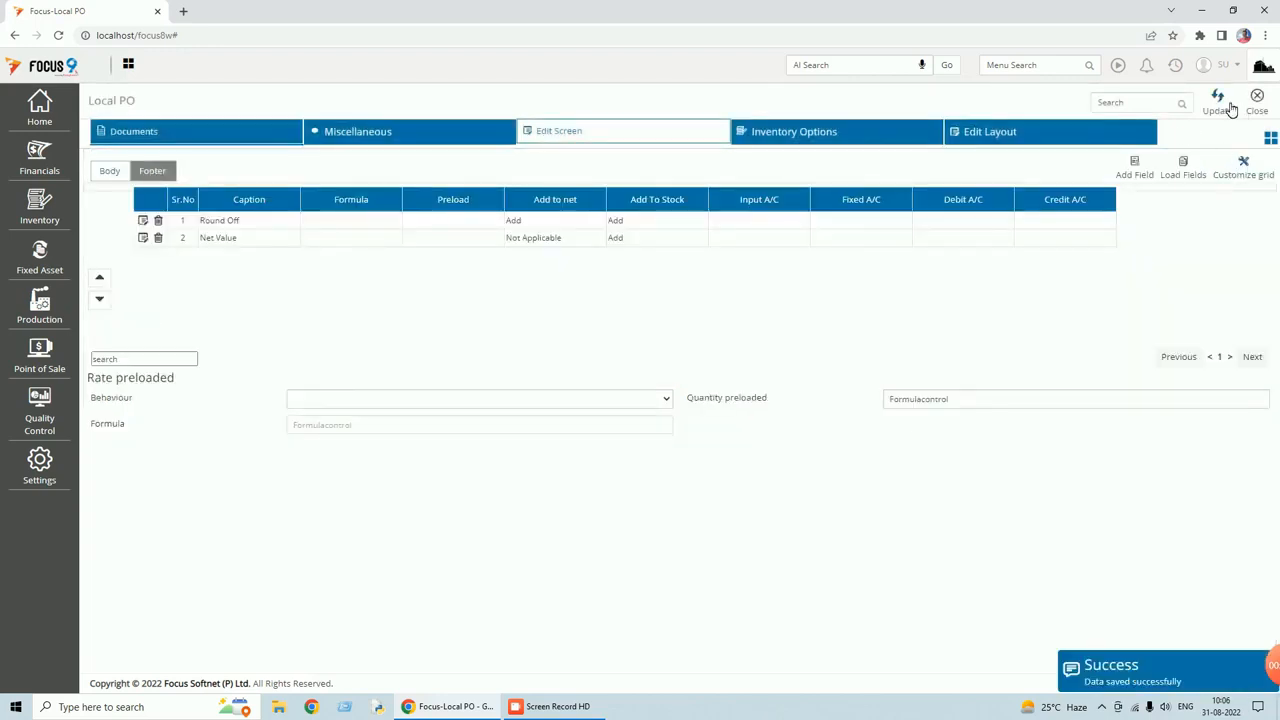
left_click(1229, 107)
Start a new Local PO with vendor Vendor A and cost center test.
left_click(1257, 100)
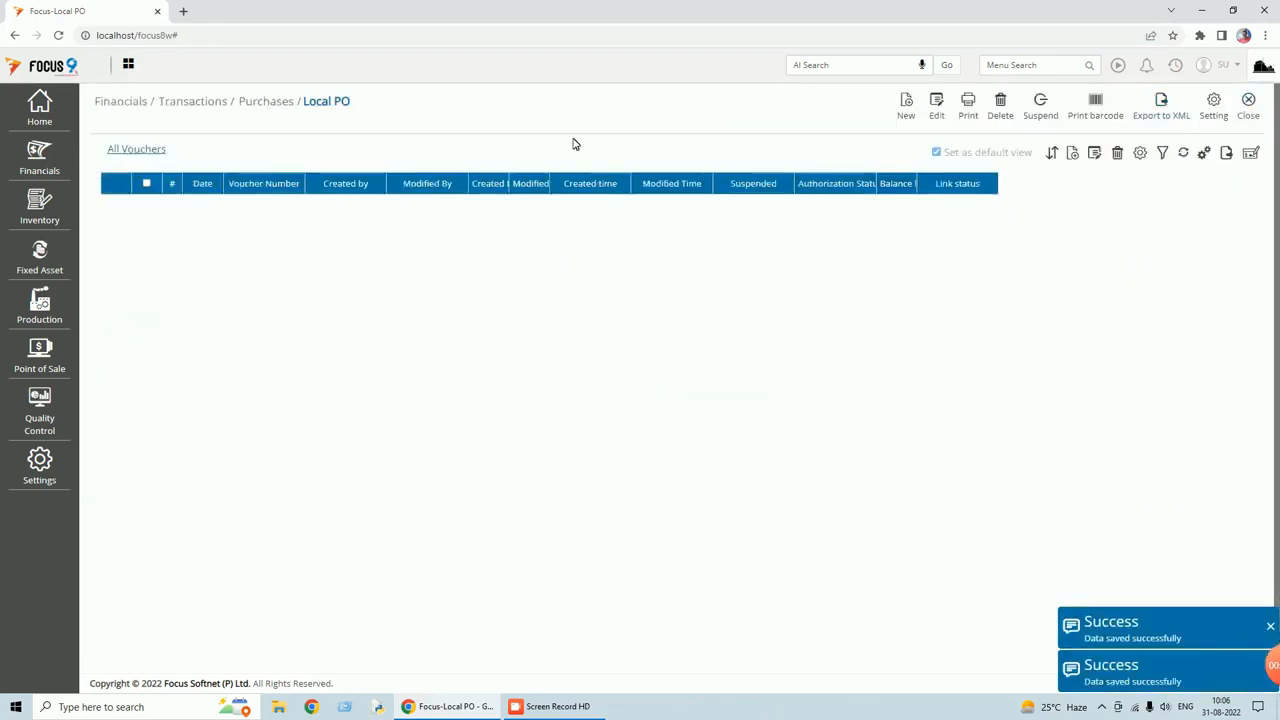
left_click(906, 113)
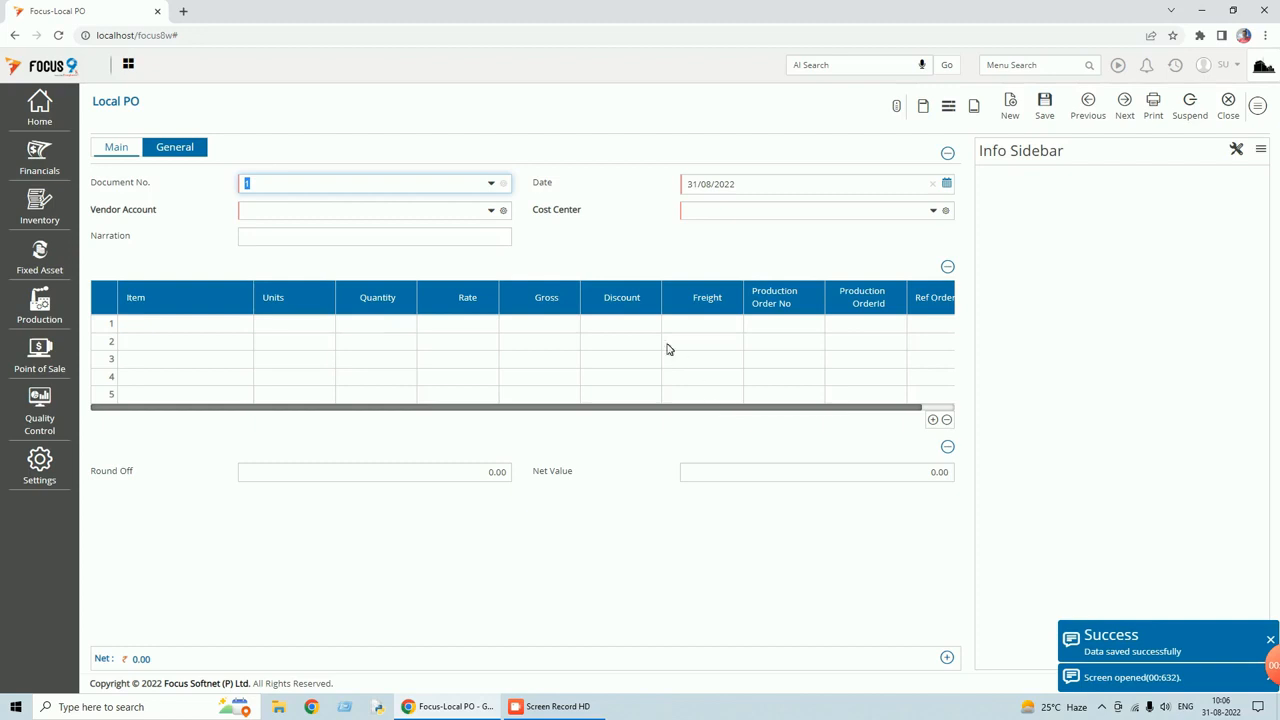
key("Tab")
type("ven")
key("Tab")
key("space")
key("Tab")
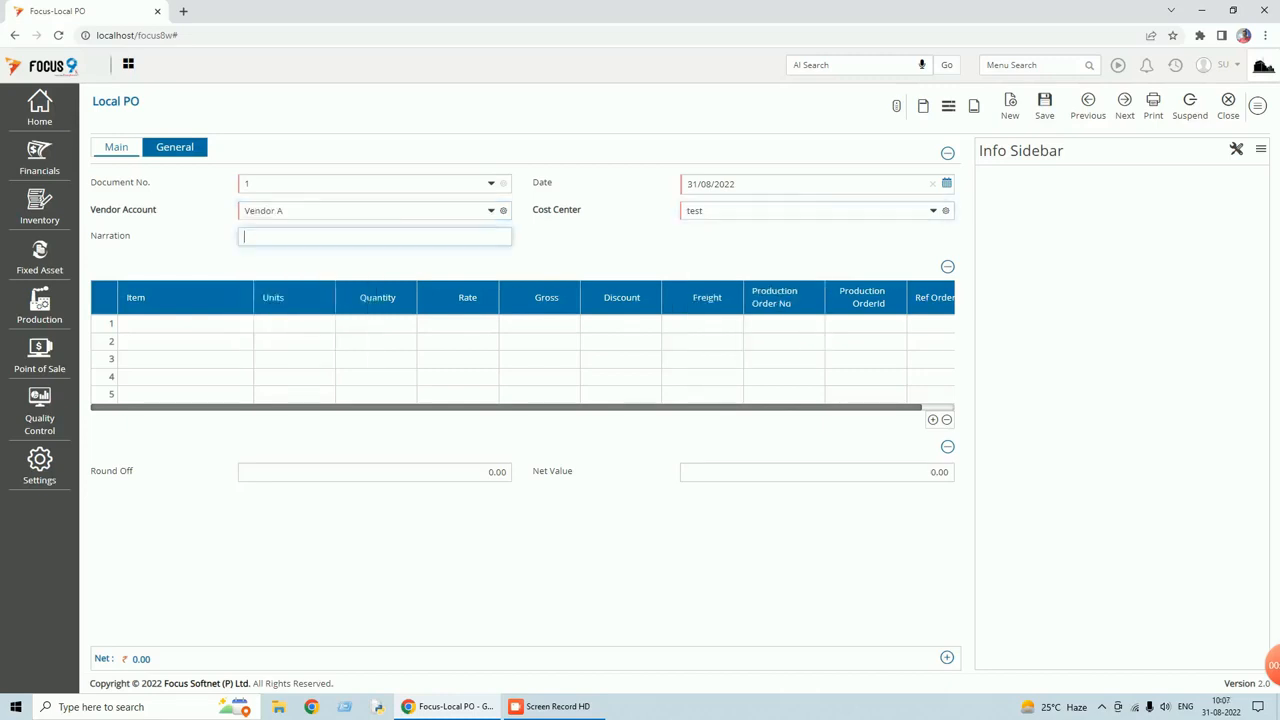
key("Tab")
Enter FG Item with quantity 10, rate 25, discount 10 and freight 12.
key("space")
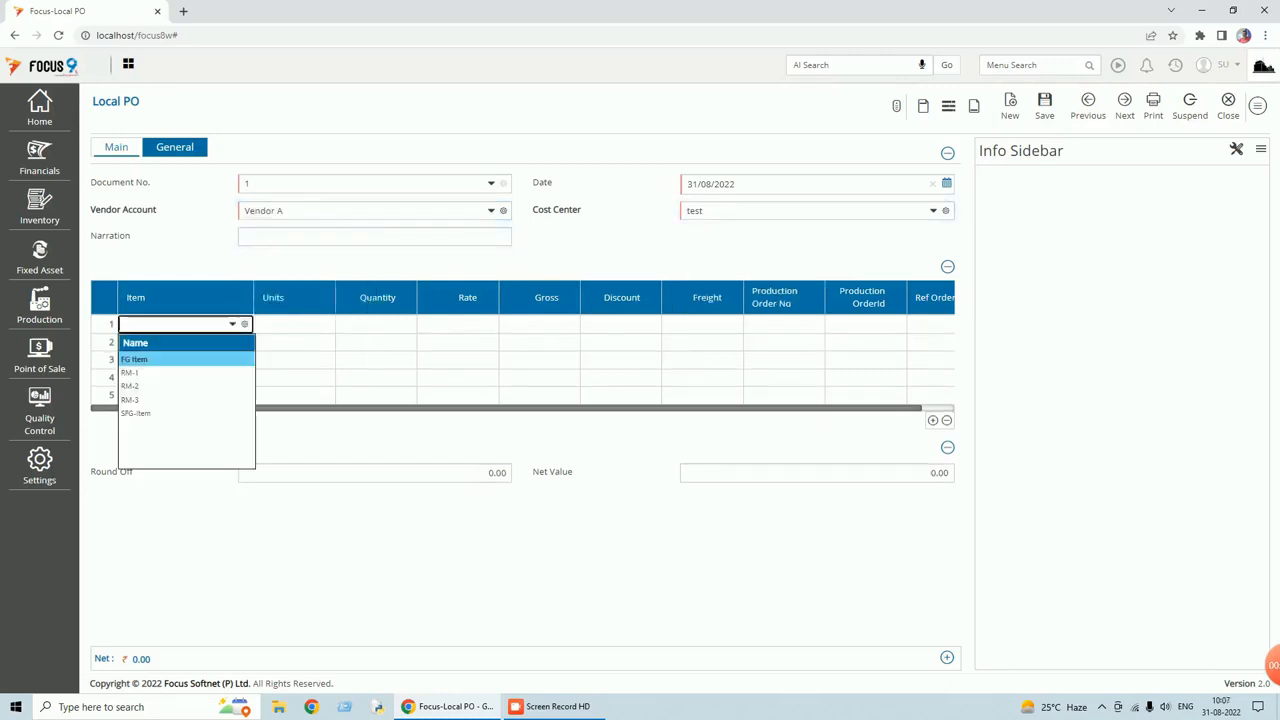
key("Tab")
type("1")
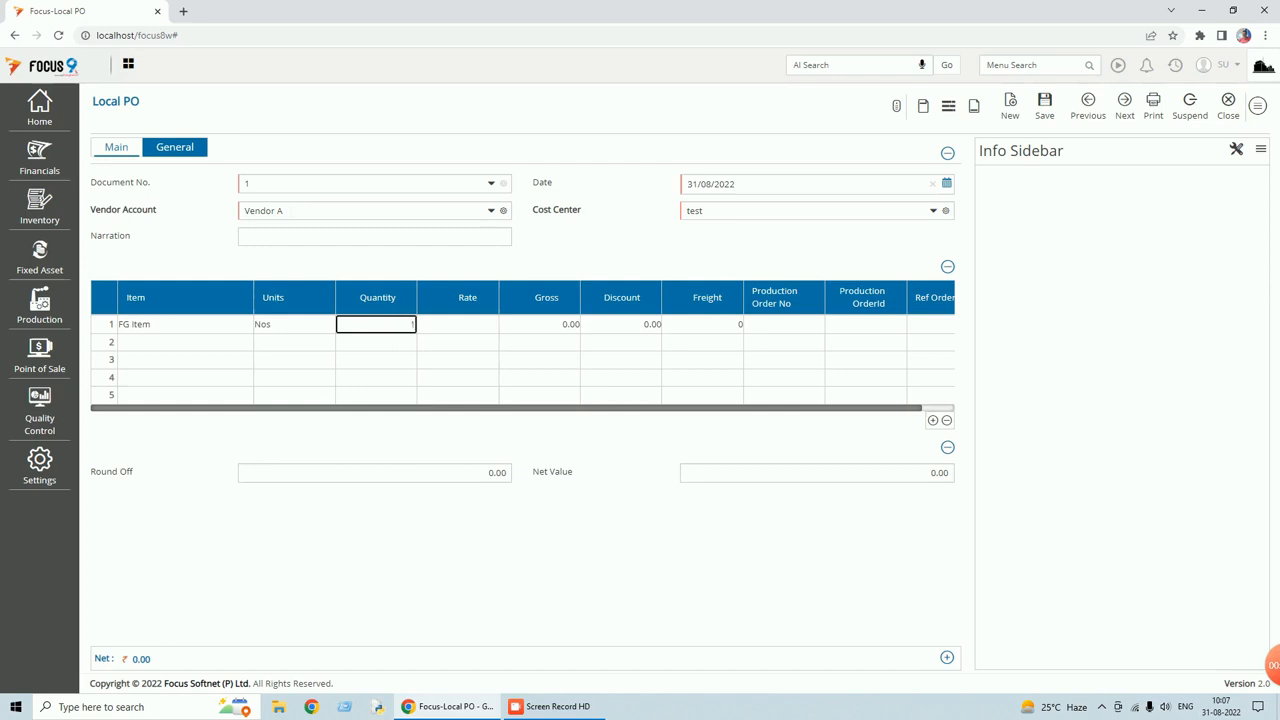
type("0")
key("Tab")
type("2")
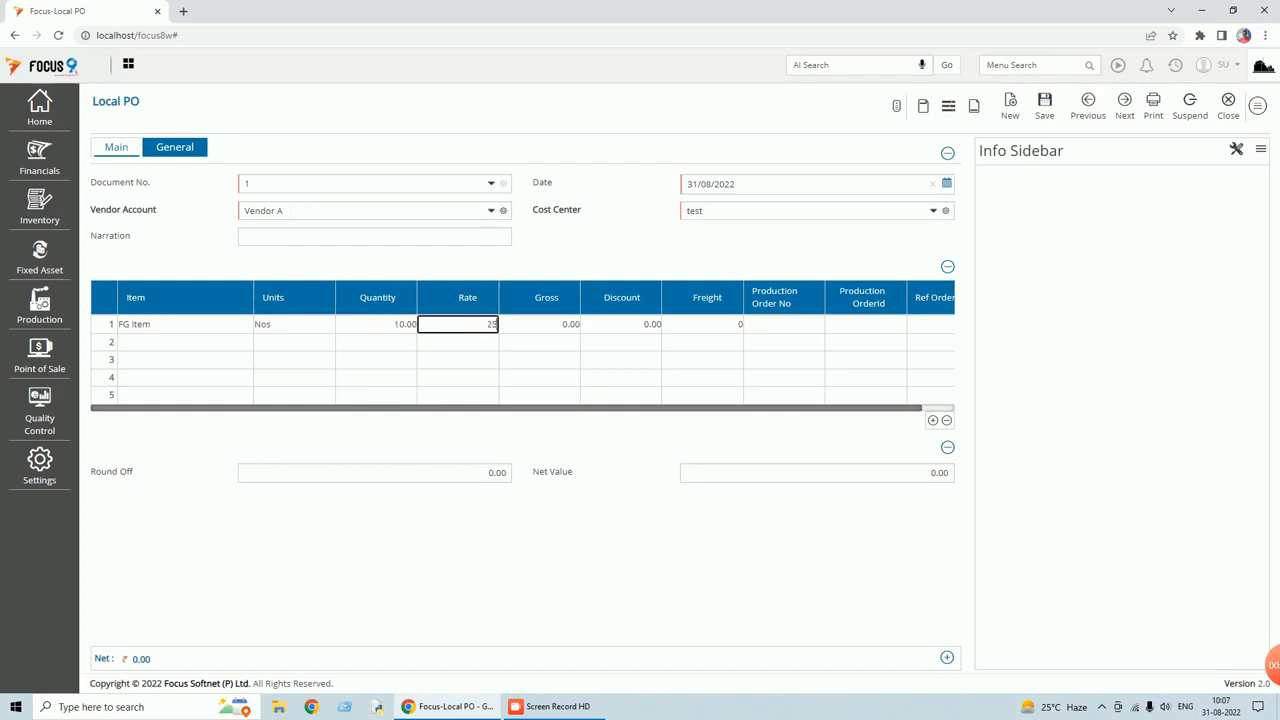
type("5")
key("Tab")
type("1")
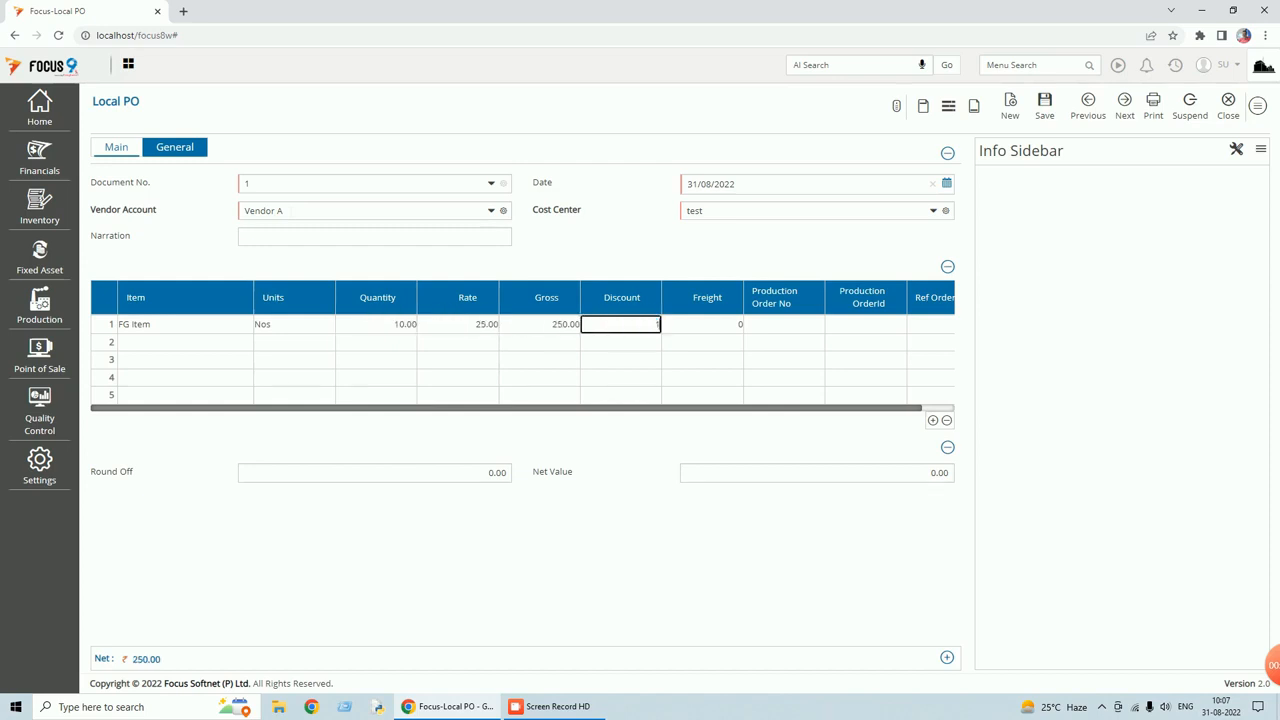
type("0")
key("Tab")
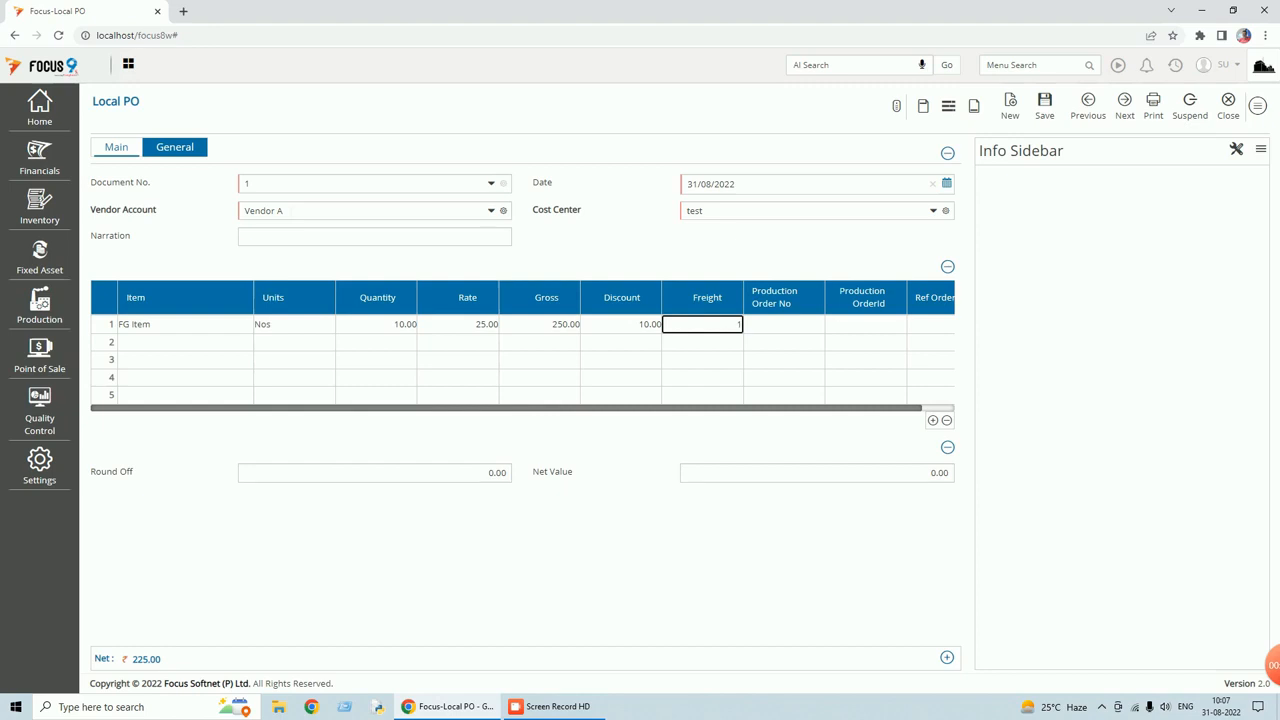
type("12")
key("Tab")
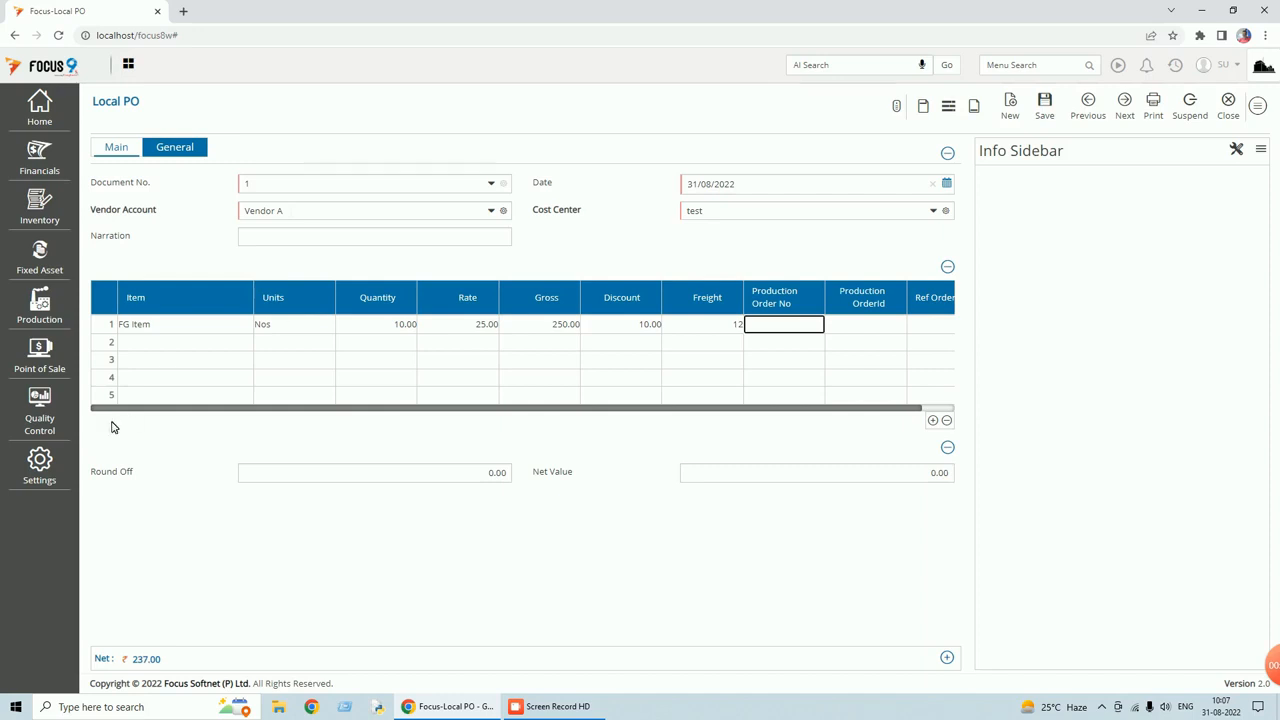
Set Round Off to 1 and attempt to save the Local PO entry.
mouse_move(147, 660)
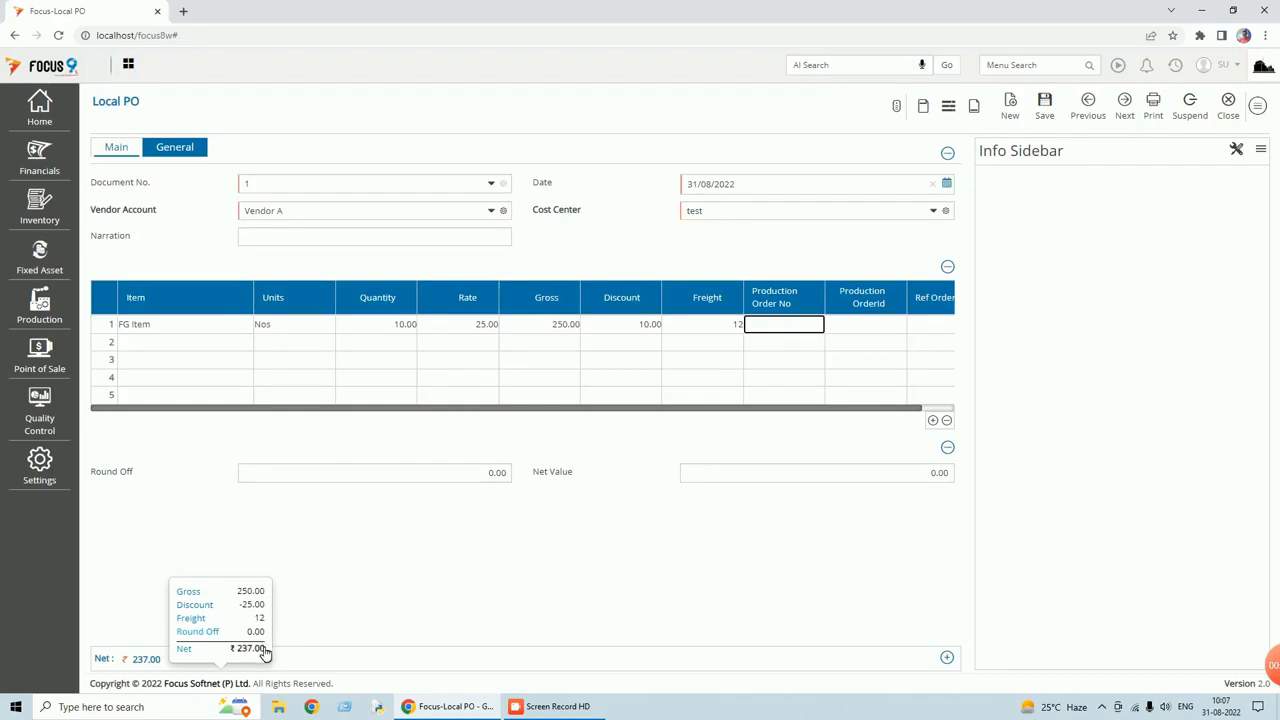
key("Tab")
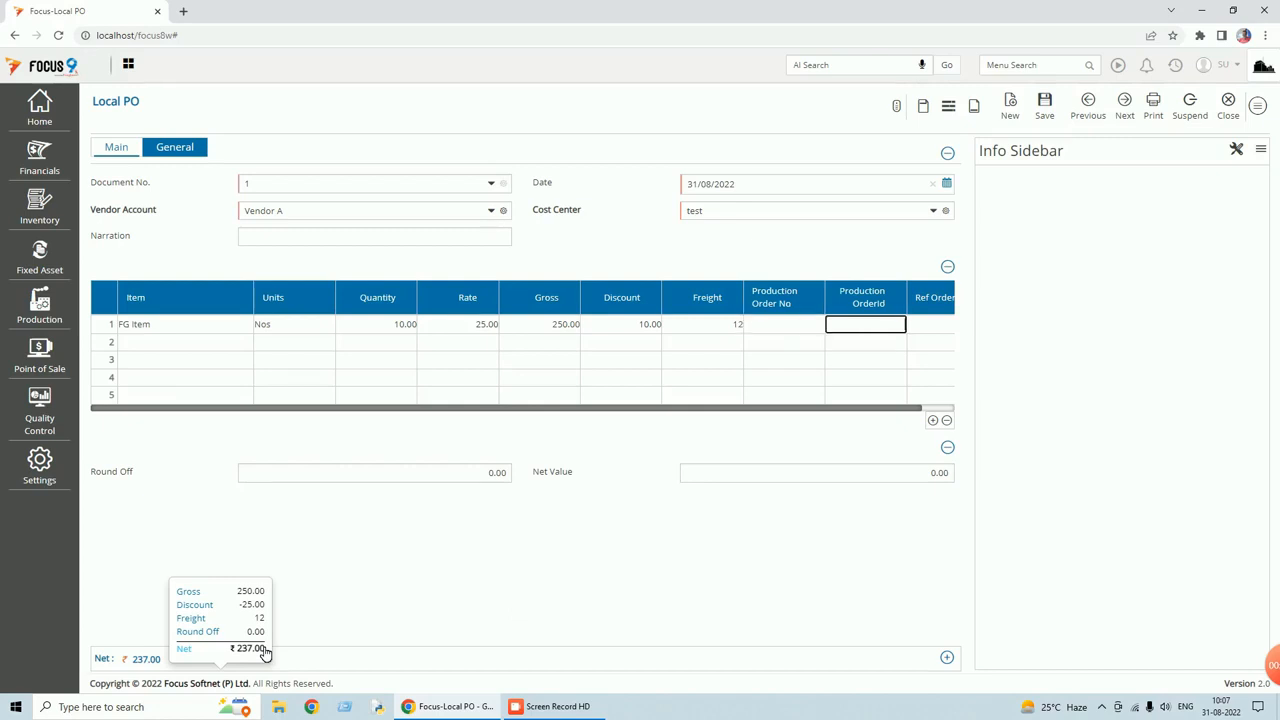
left_click(504, 472)
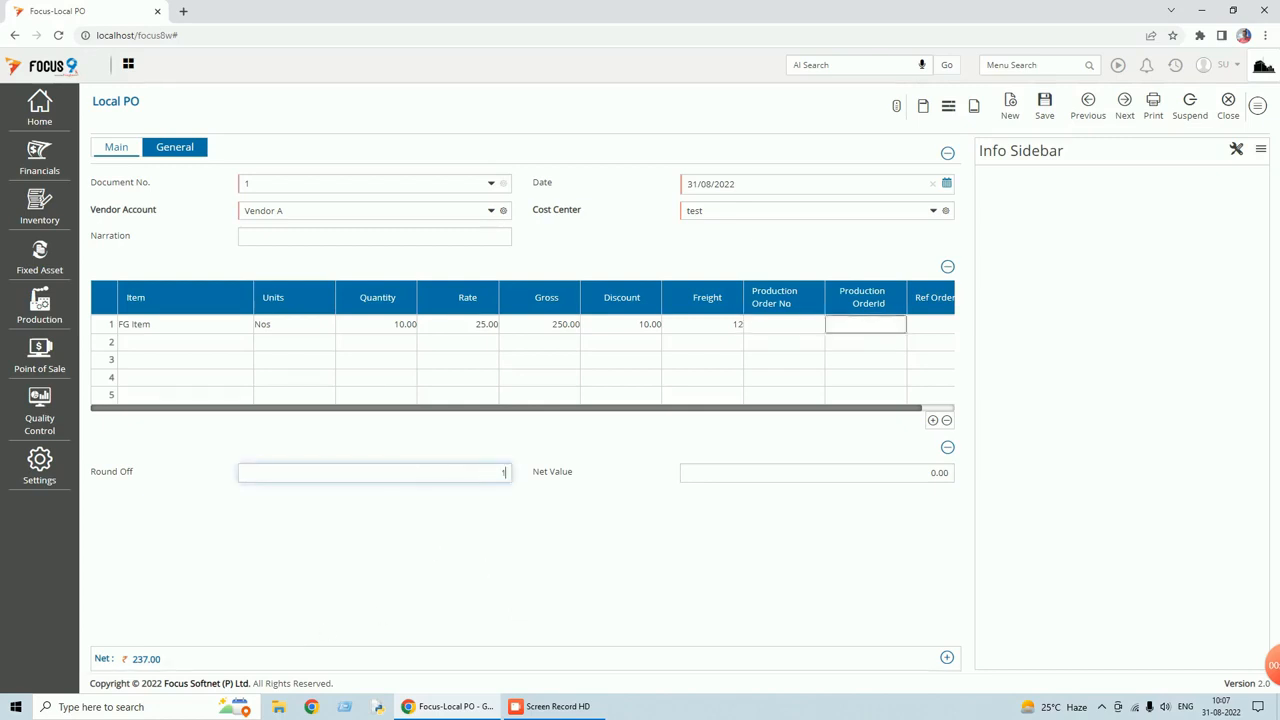
key("Tab")
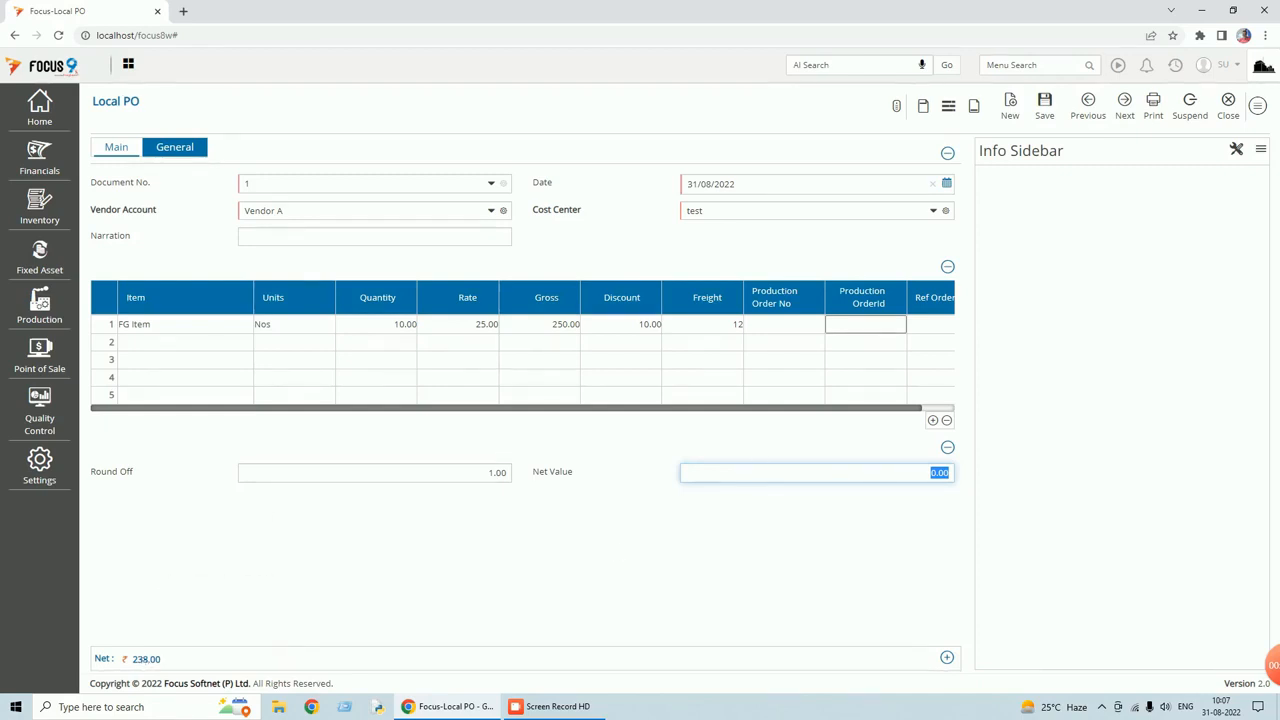
left_click(1045, 110)
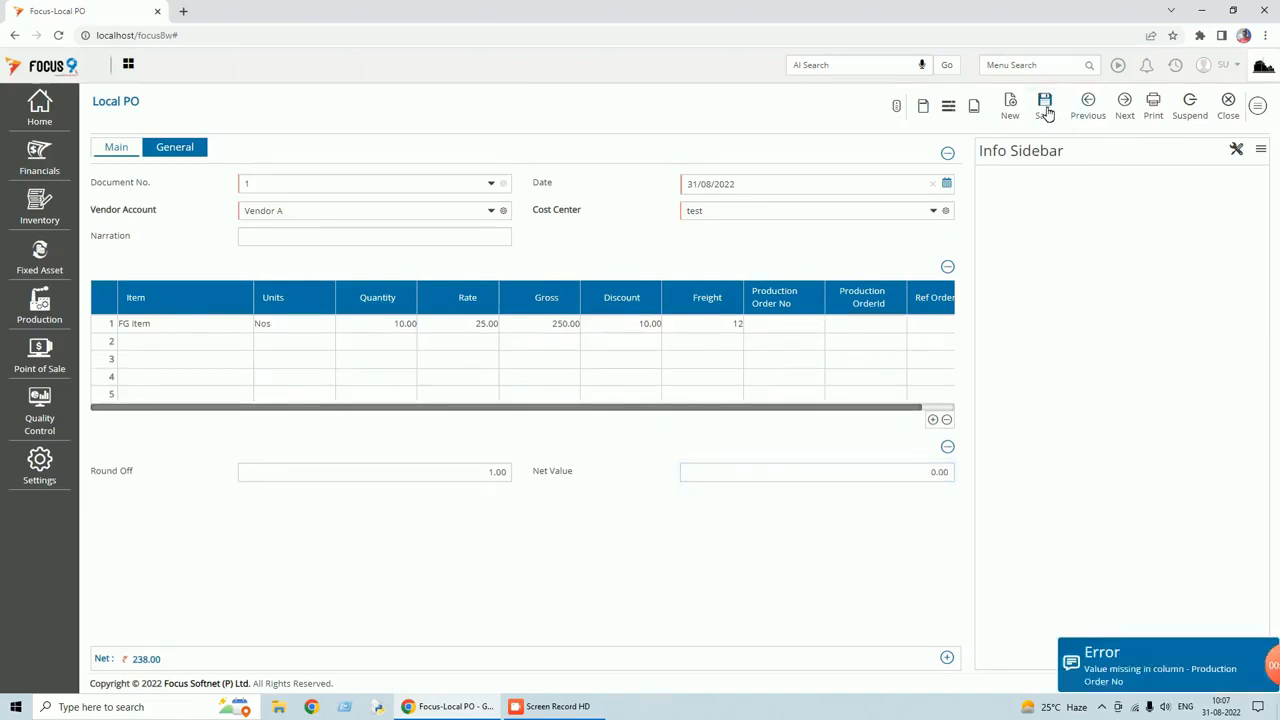
left_click(1259, 107)
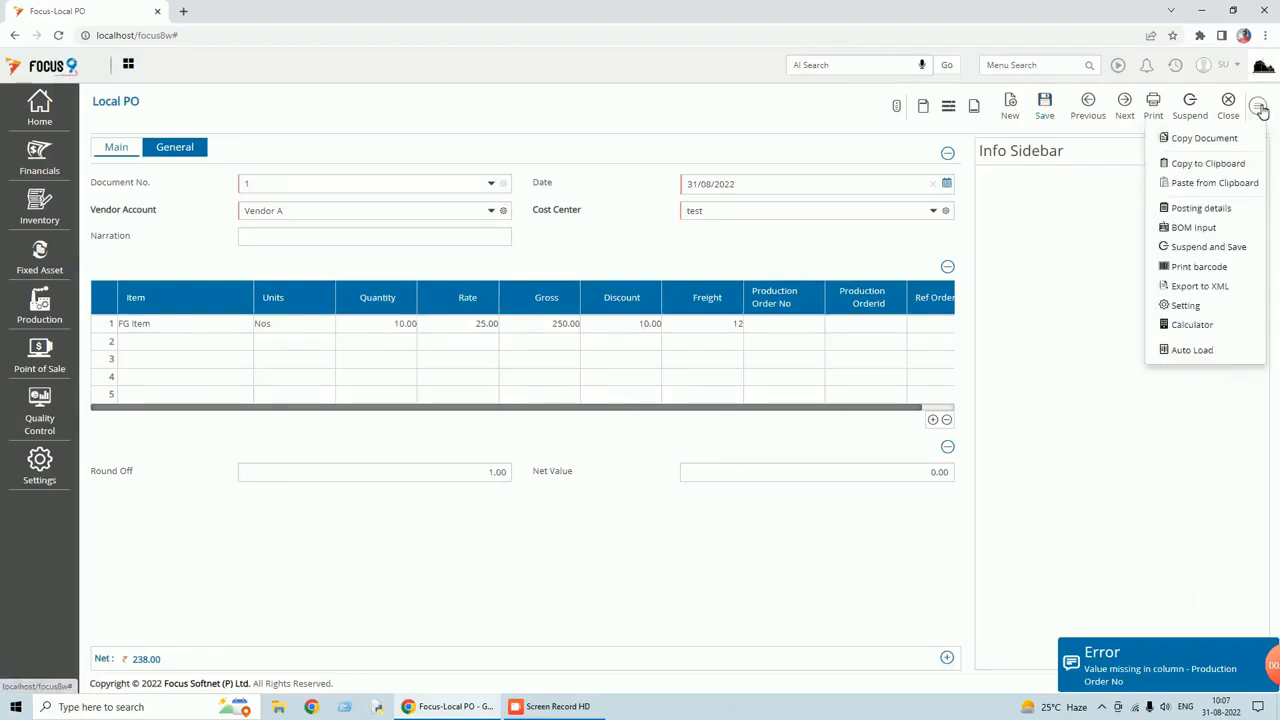
Delete body fields sProductionOrderNo, iProductionOrderId and sRefOrderNo from the Local PO layout.
left_click(1188, 311)
left_click(703, 126)
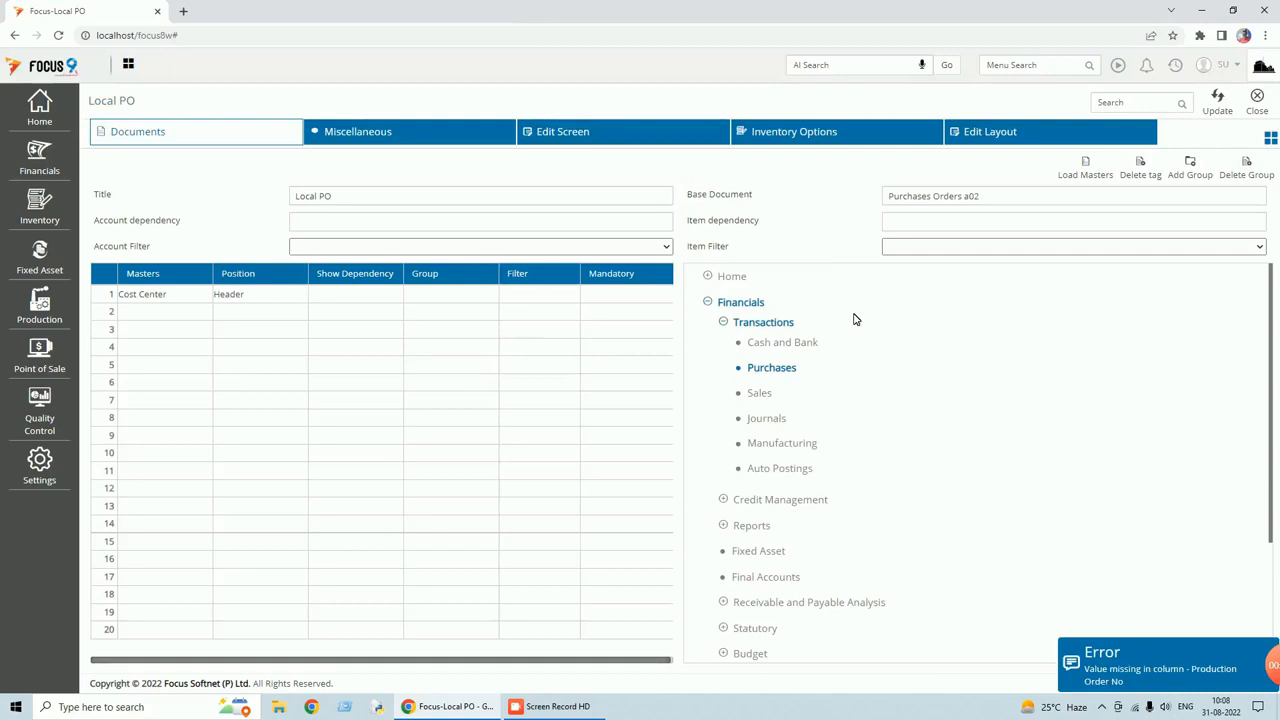
left_click(995, 135)
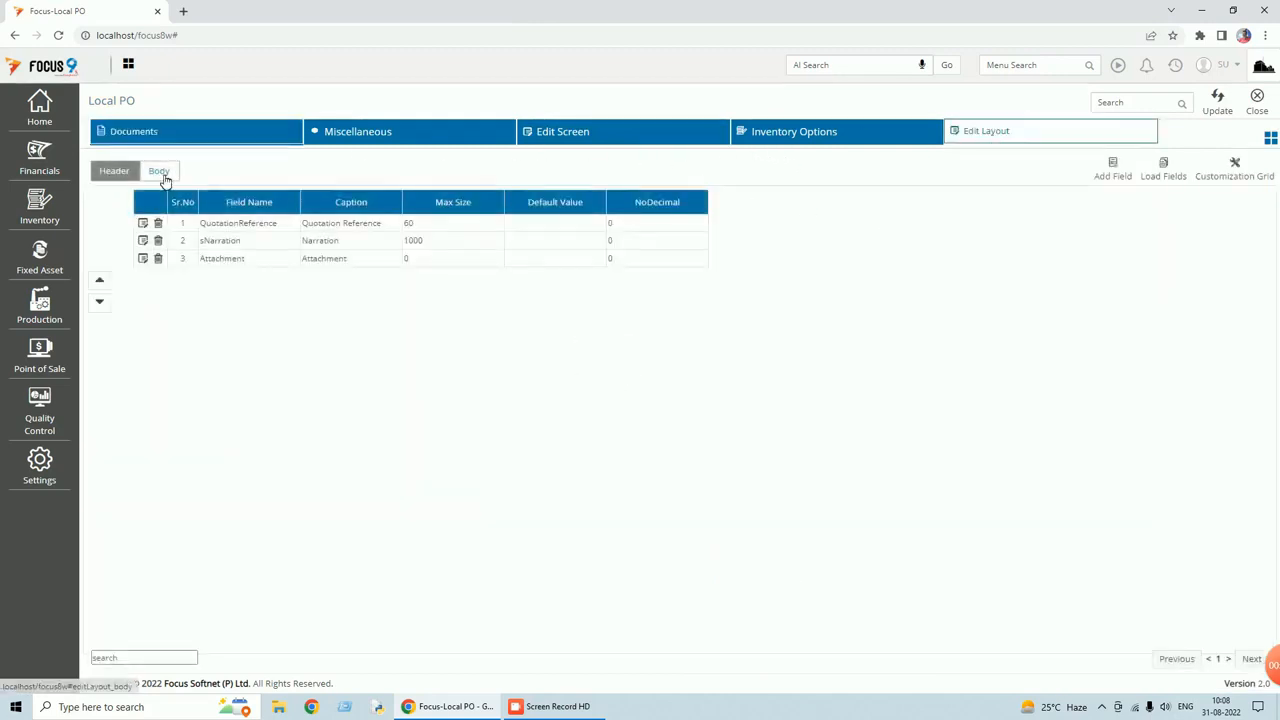
left_click(164, 175)
left_click(157, 223)
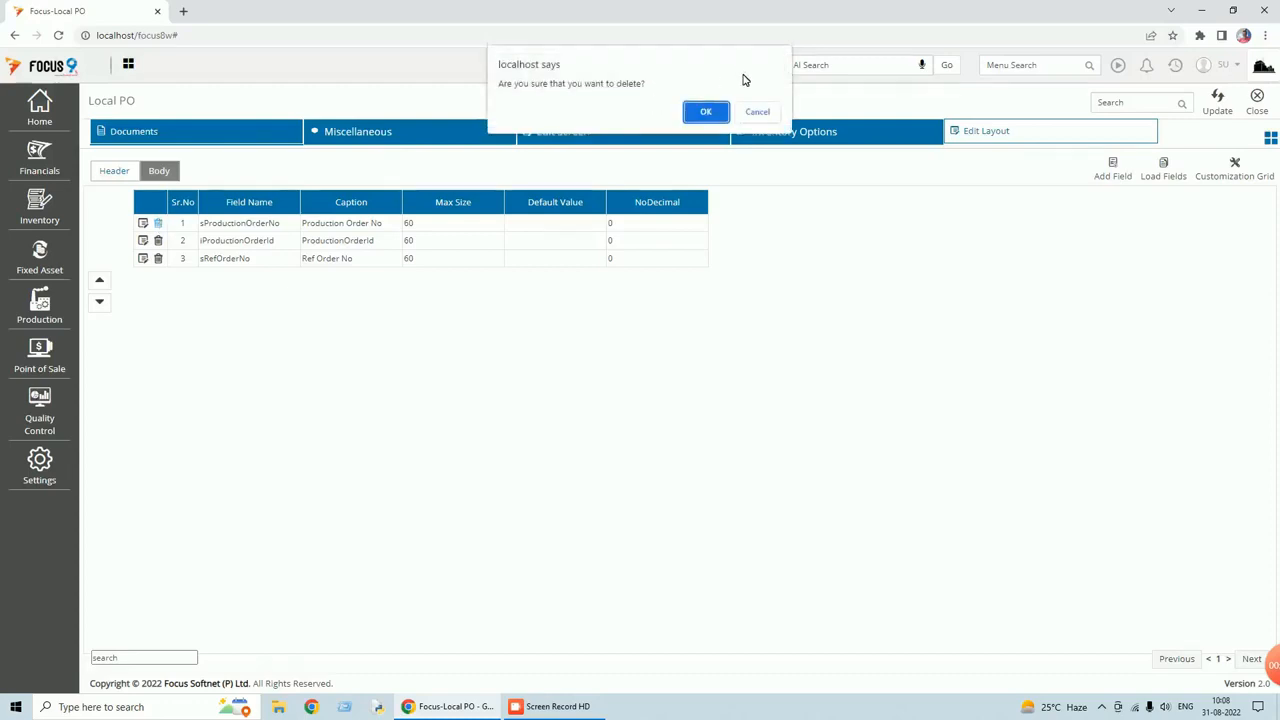
left_click(706, 111)
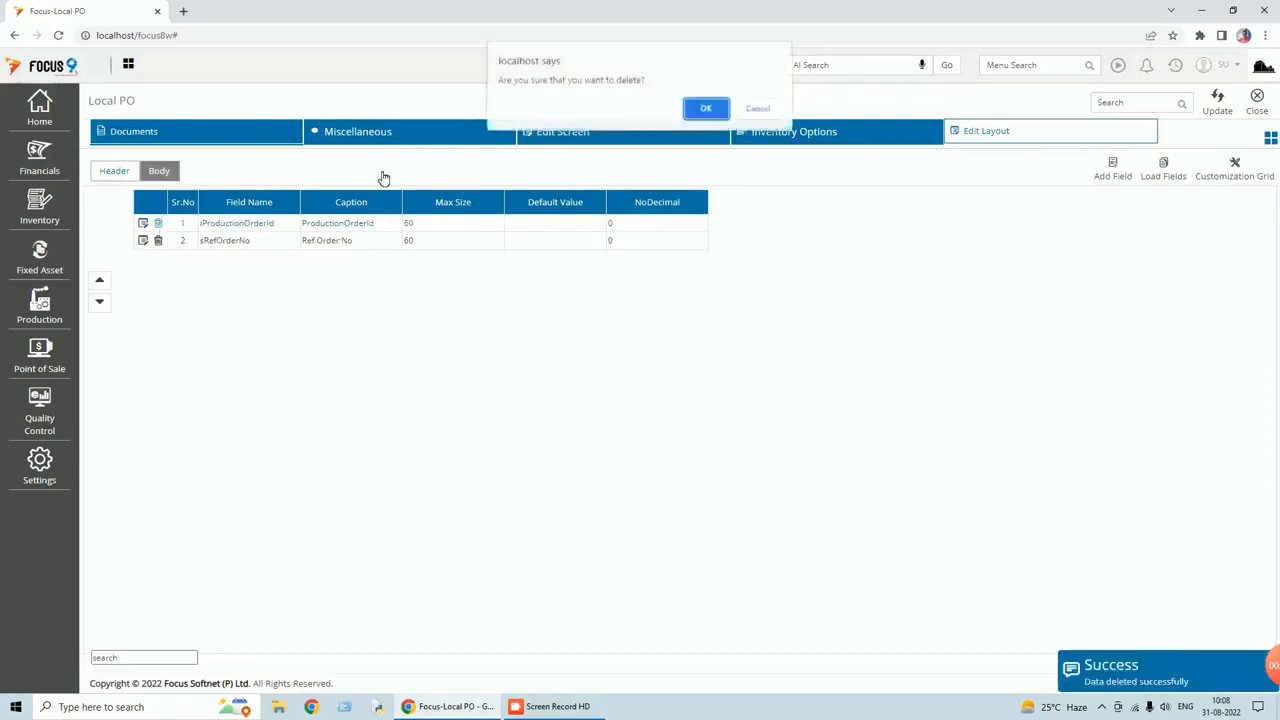
left_click(706, 111)
left_click(158, 223)
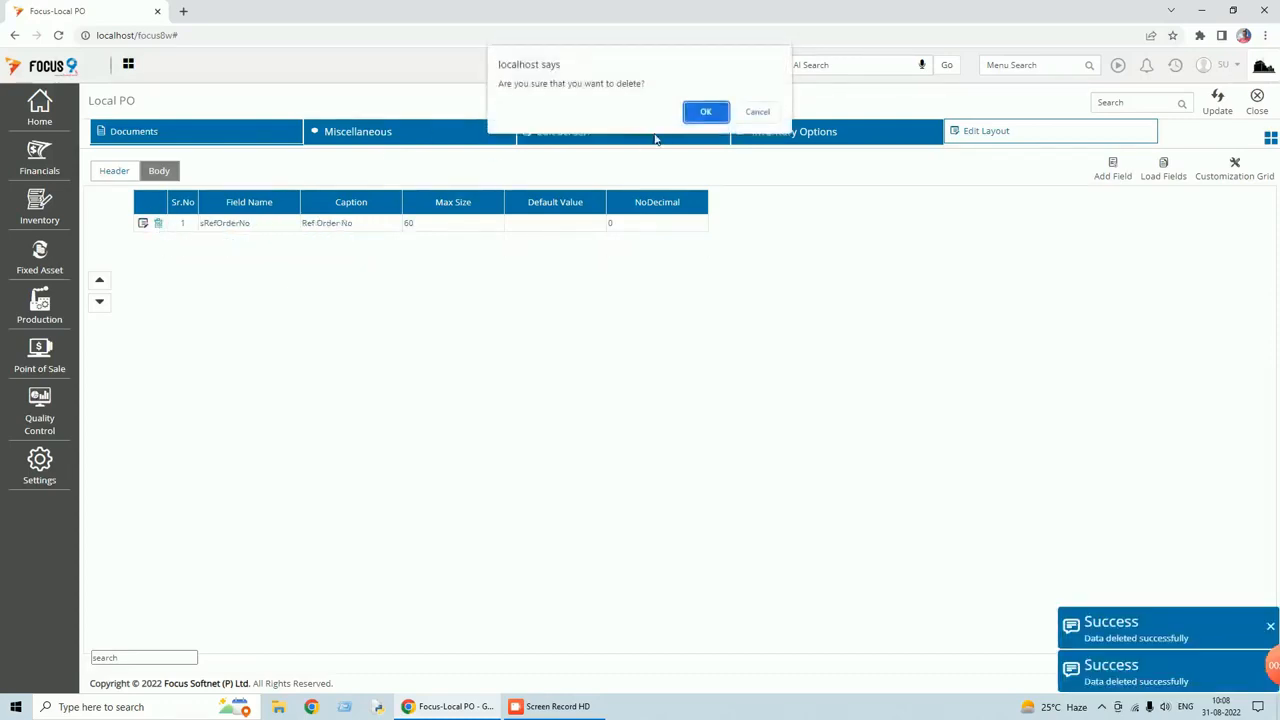
left_click(705, 112)
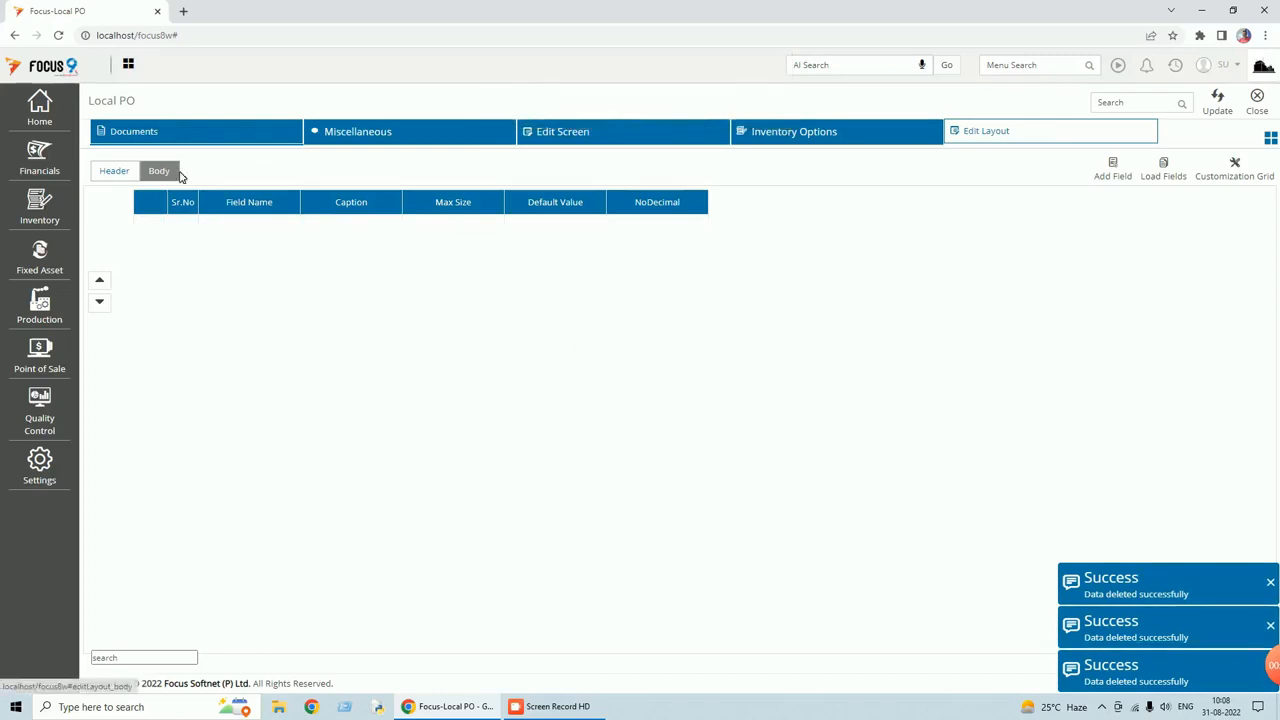
Save the layout, return to the voucher list and dismiss the three deletion notifications.
left_click(1226, 108)
left_click(1254, 110)
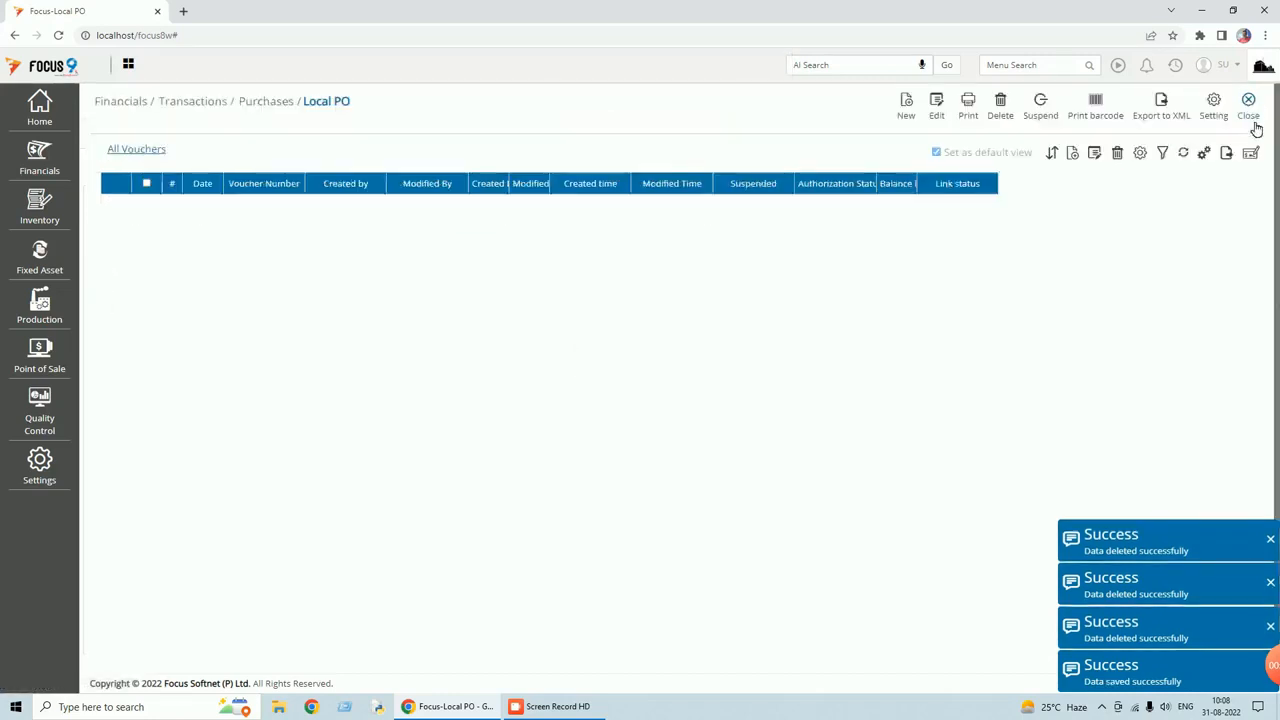
left_click(1271, 541)
left_click(1271, 583)
left_click(1271, 627)
mouse_move(1250, 688)
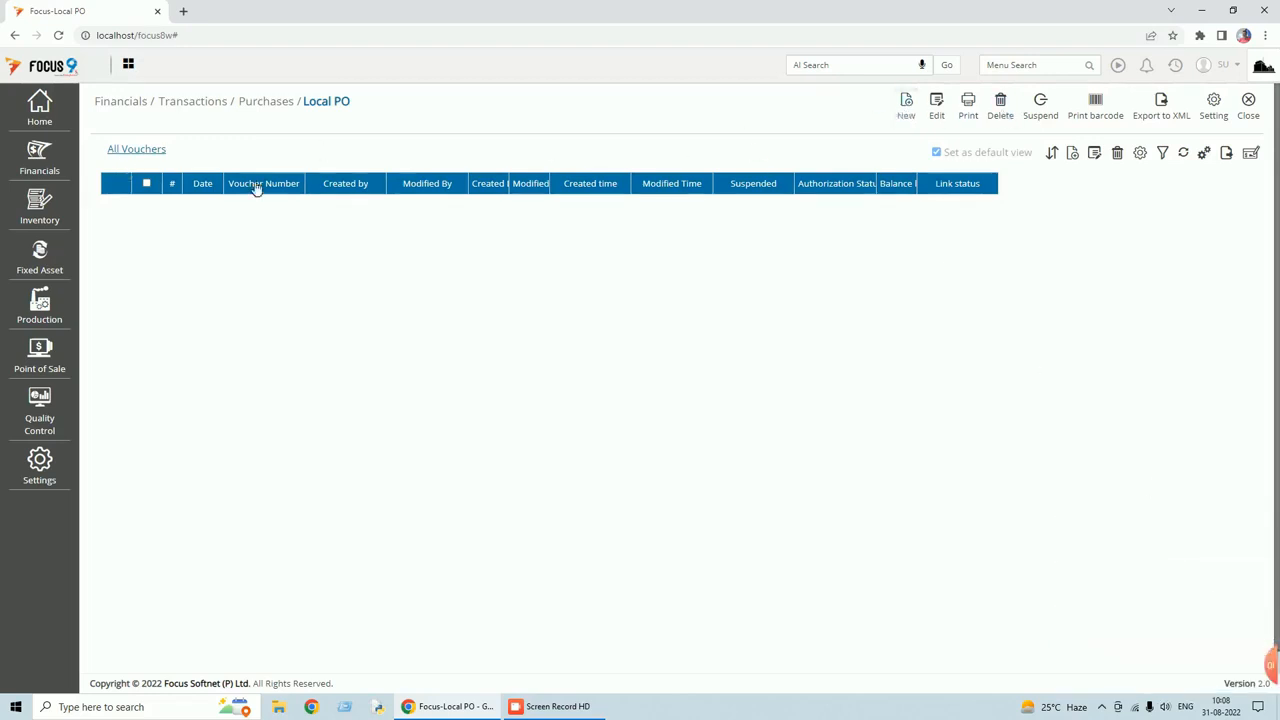
Fill in Vendor A, date 02/04/2022 and cost center test on the new Local PO.
left_click(276, 212)
type("ve")
key("Return")
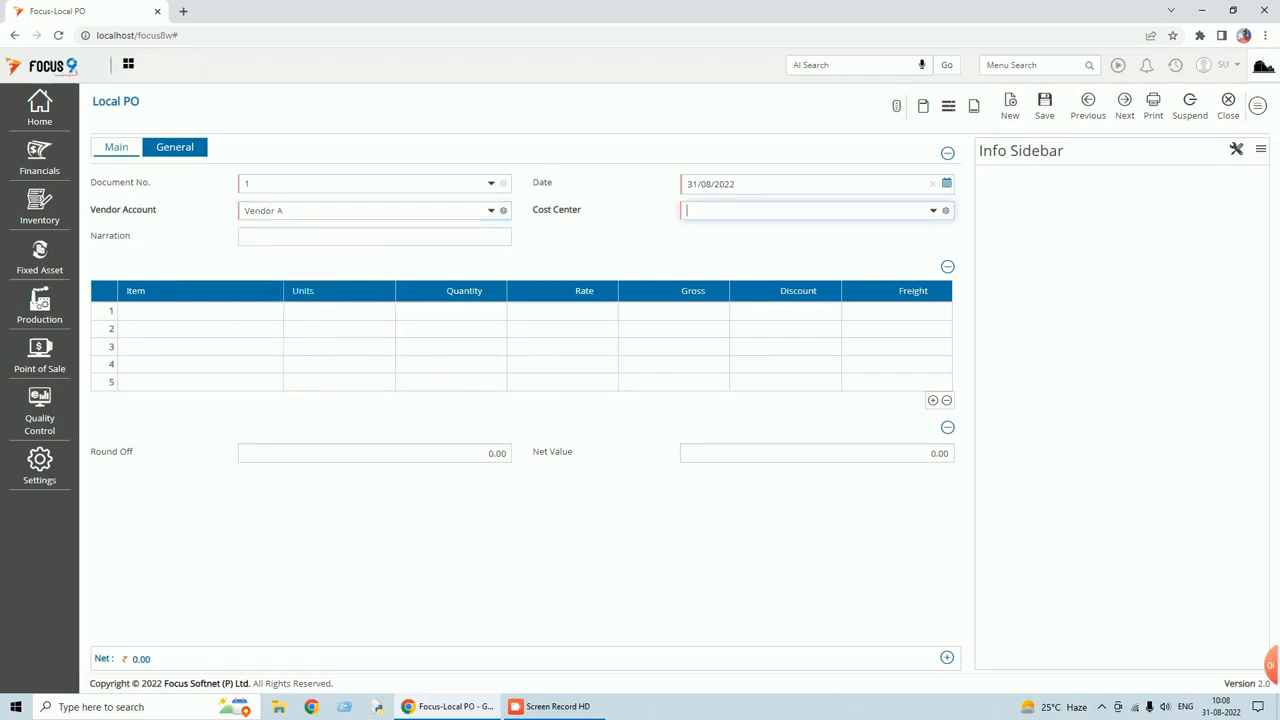
left_click(947, 183)
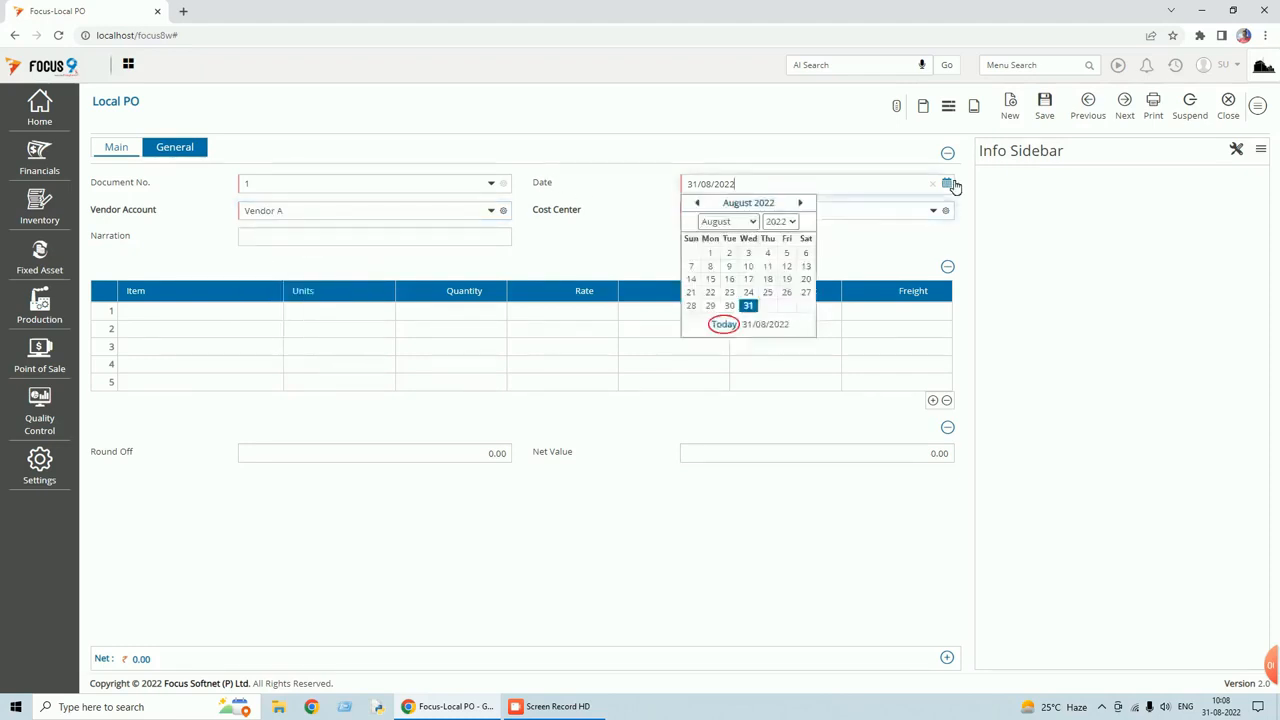
left_click(756, 224)
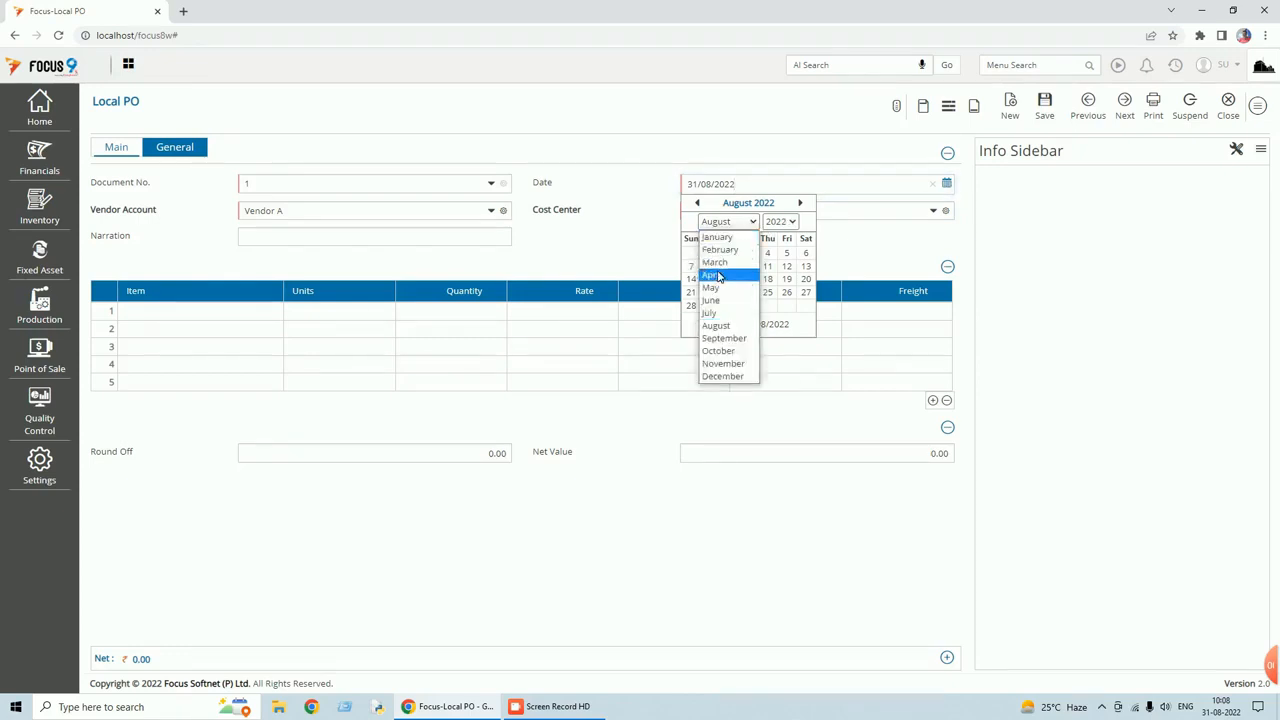
left_click(720, 276)
left_click(806, 254)
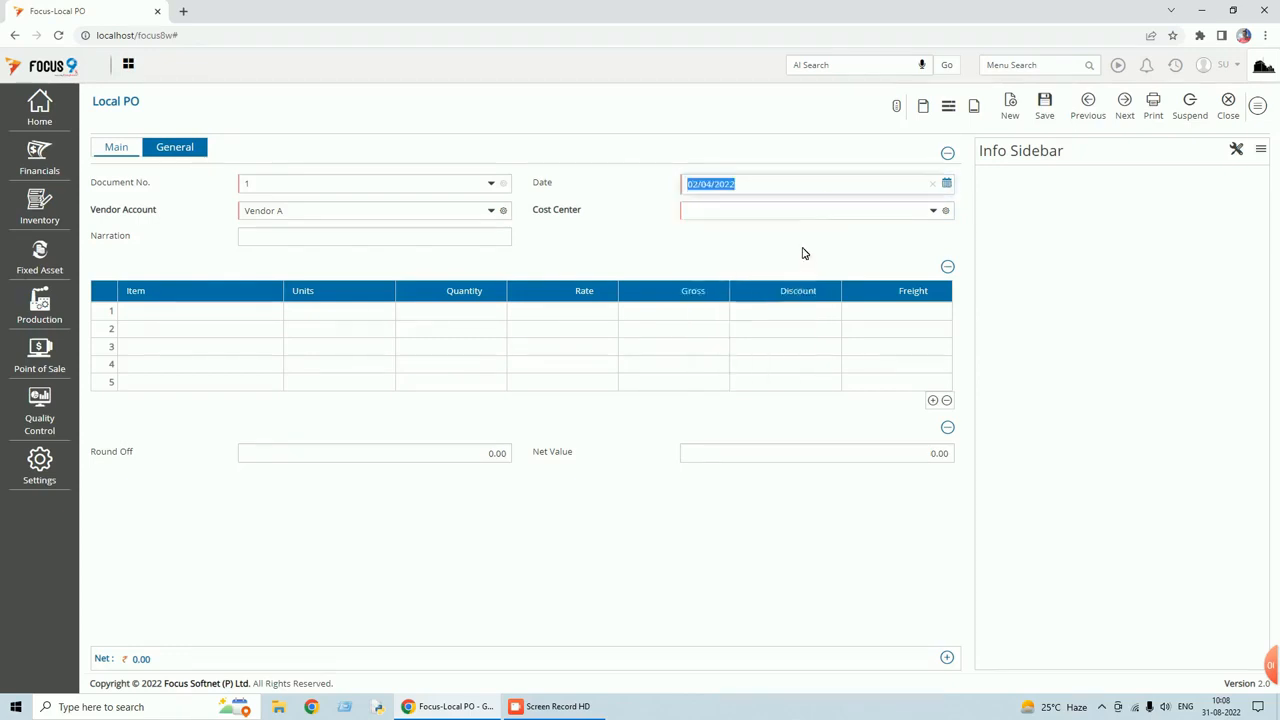
type("t")
key("Tab")
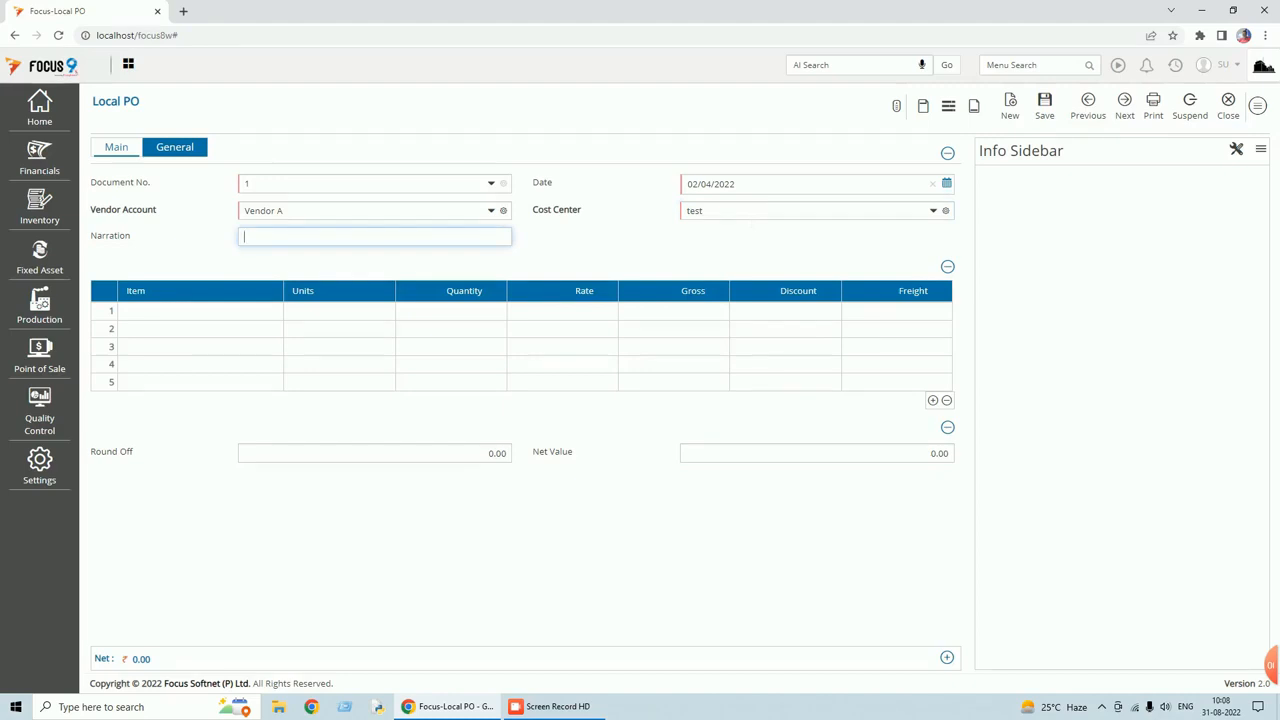
Review the Quotation Reference and Attachment fields on the General tab, then return to Main.
left_click(178, 149)
left_click(248, 183)
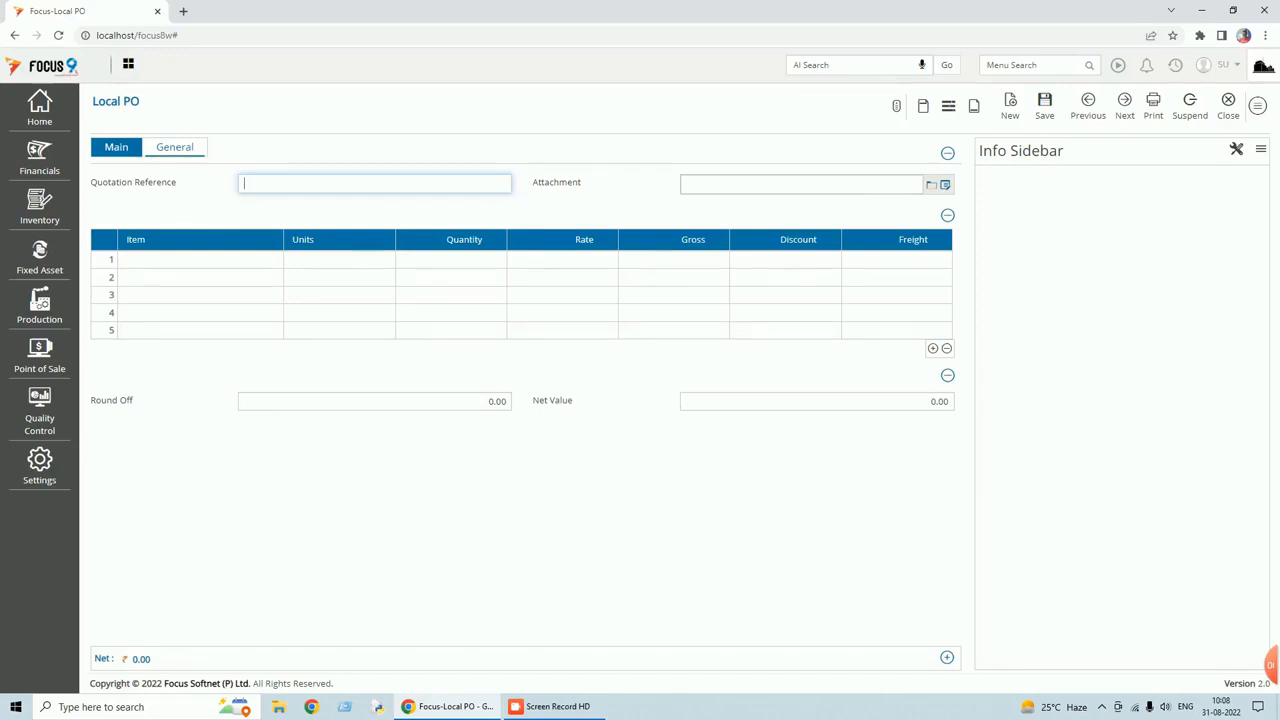
left_click(116, 148)
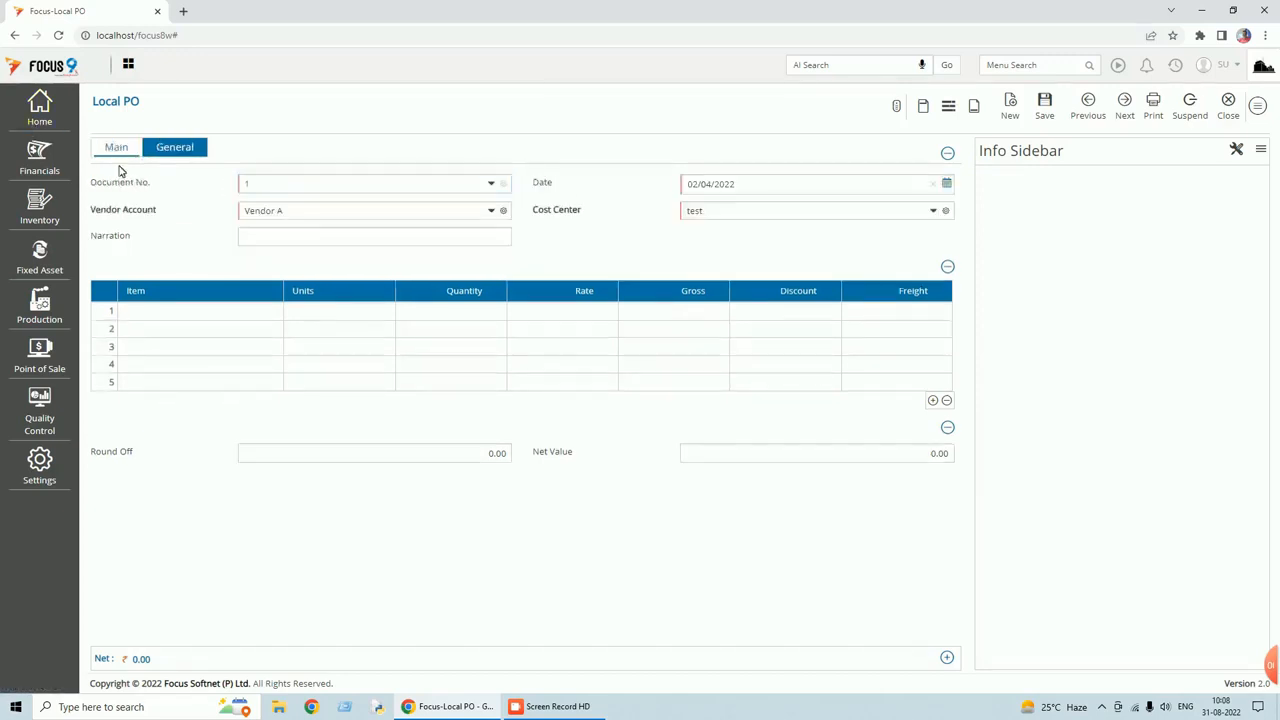
left_click(165, 311)
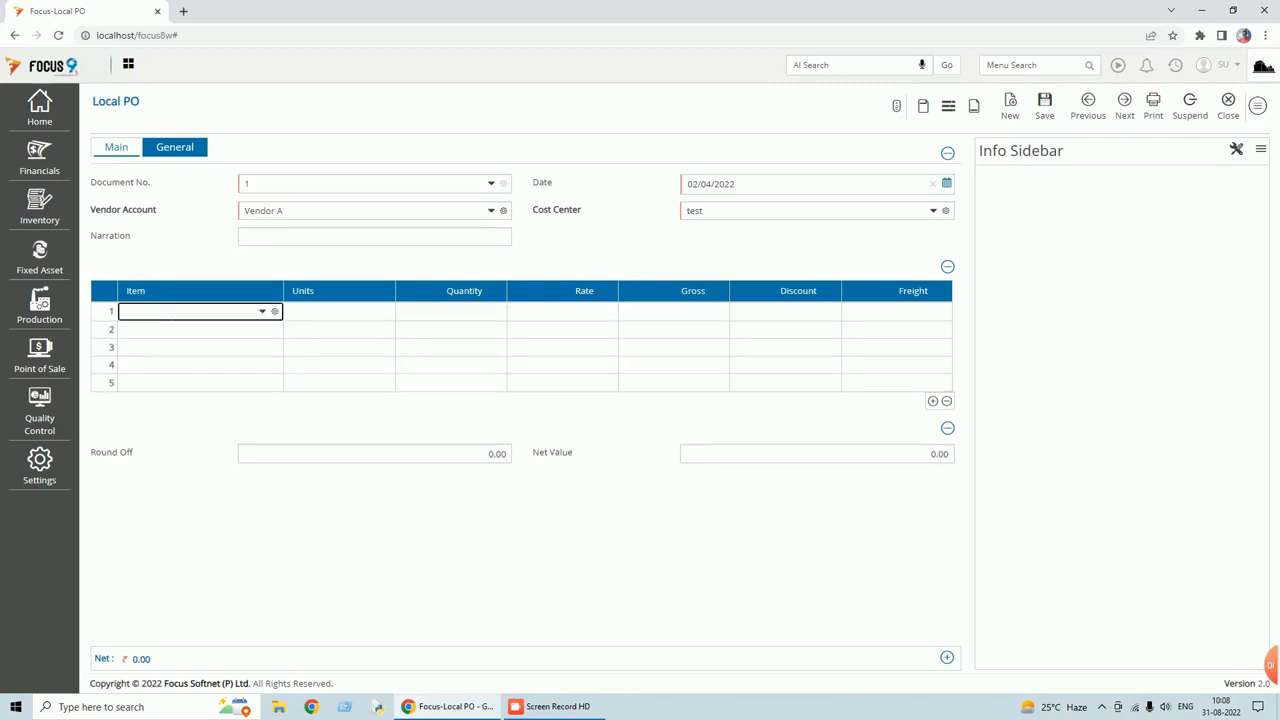
Add an FG Item row with quantity 10, rate 25, discount 10 and freight 12.
type("f")
key("Return")
type("10")
key("Tab")
type("25")
key("Tab")
key("Tab")
type("10")
key("Tab")
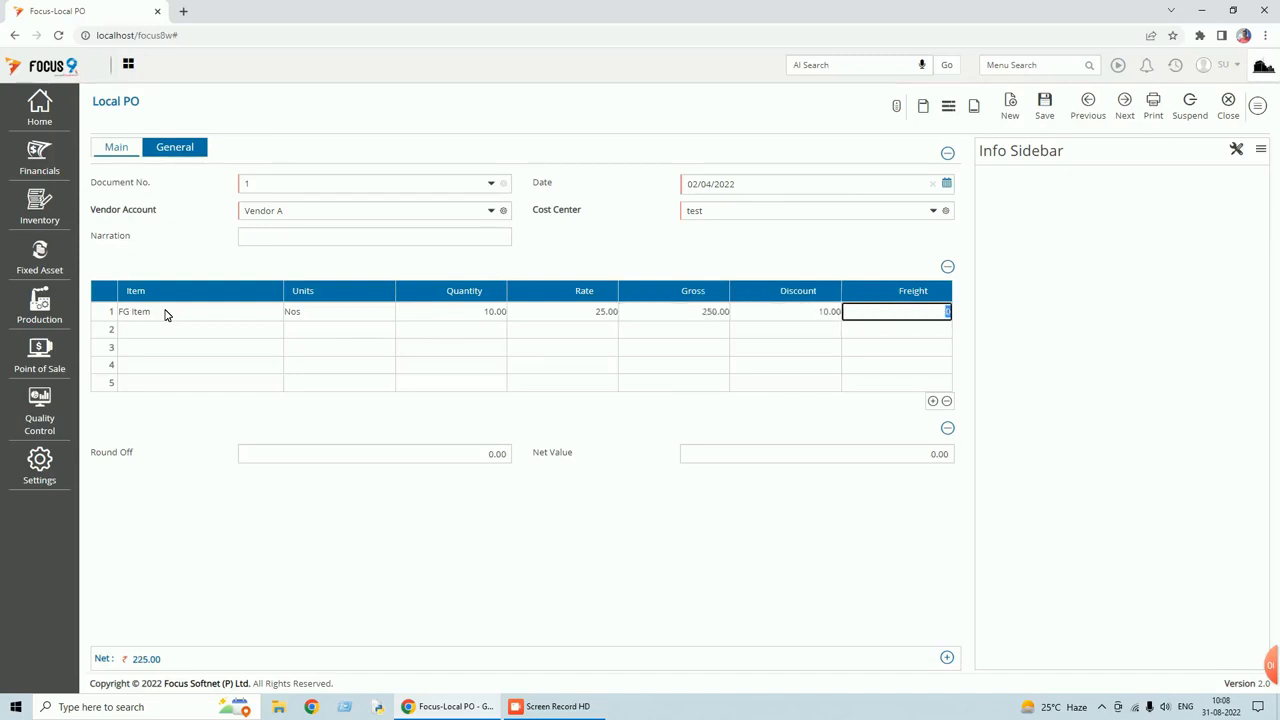
type("12")
key("Tab")
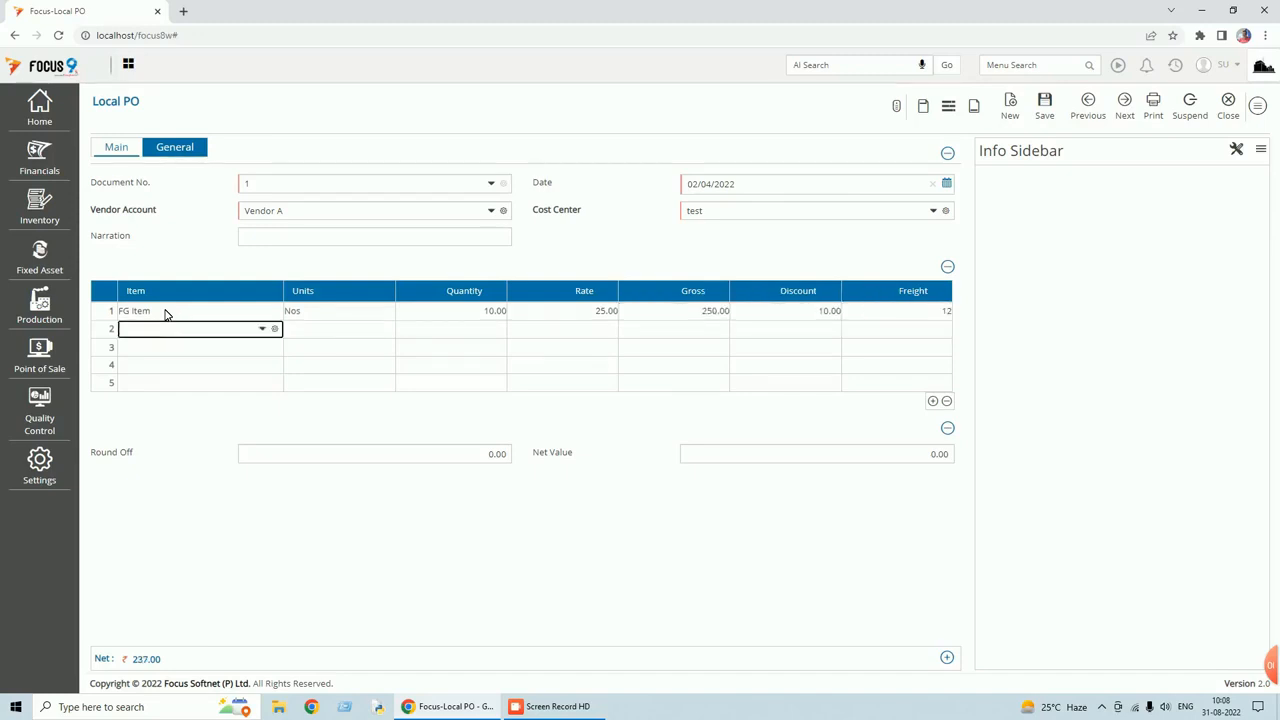
Set the Round Off footer value to -2.
mouse_move(141, 661)
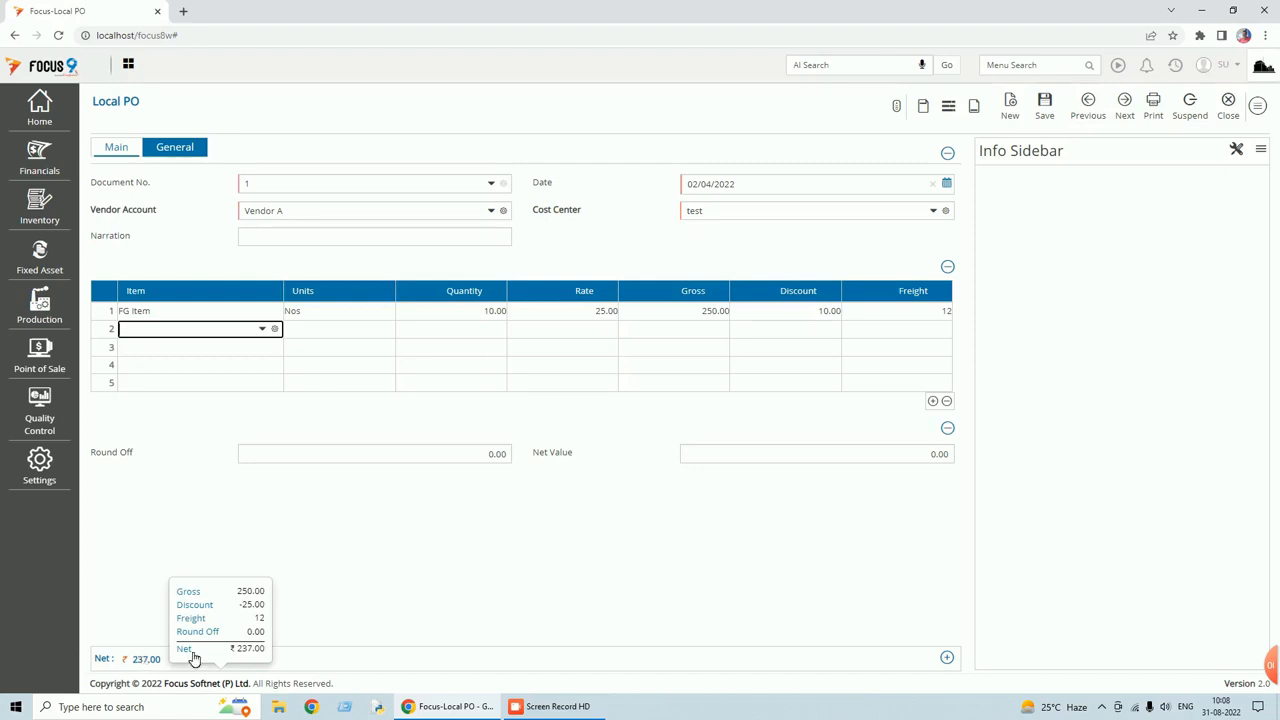
left_click(445, 454)
key("BackSpace")
type("-2")
key("Tab")
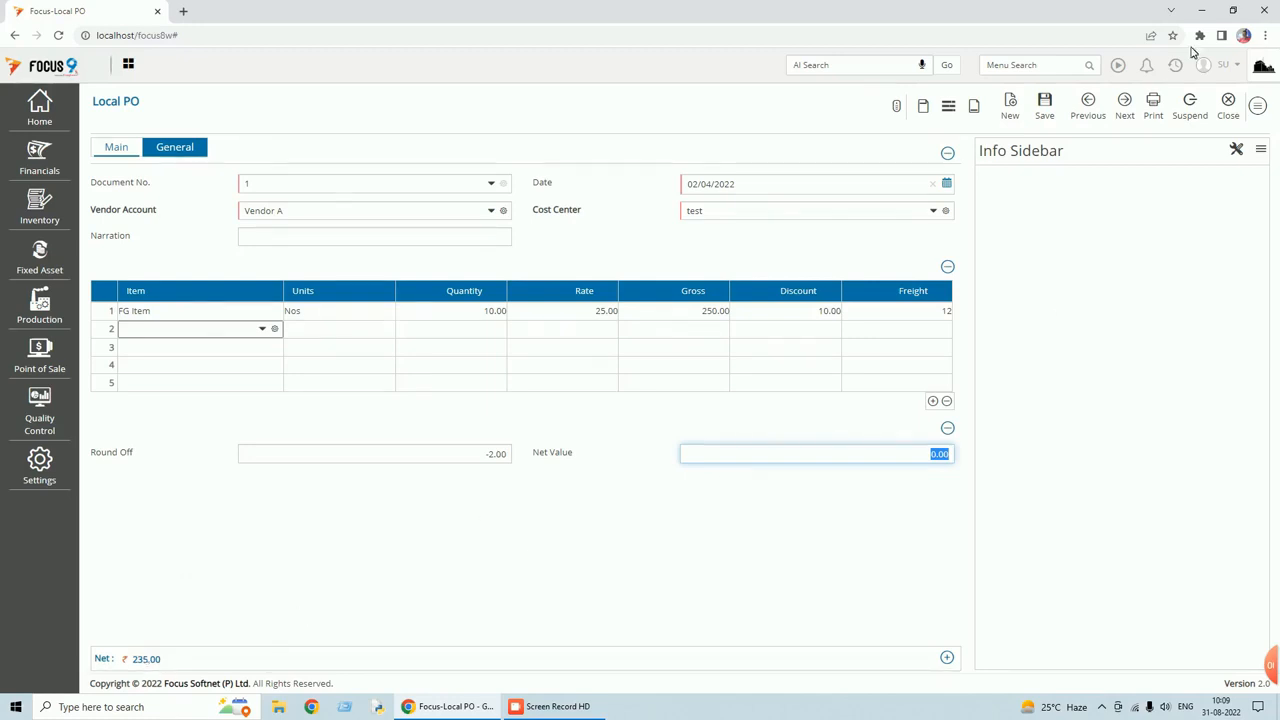
Save the voucher and reload voucher 1 to check it.
left_click(1055, 110)
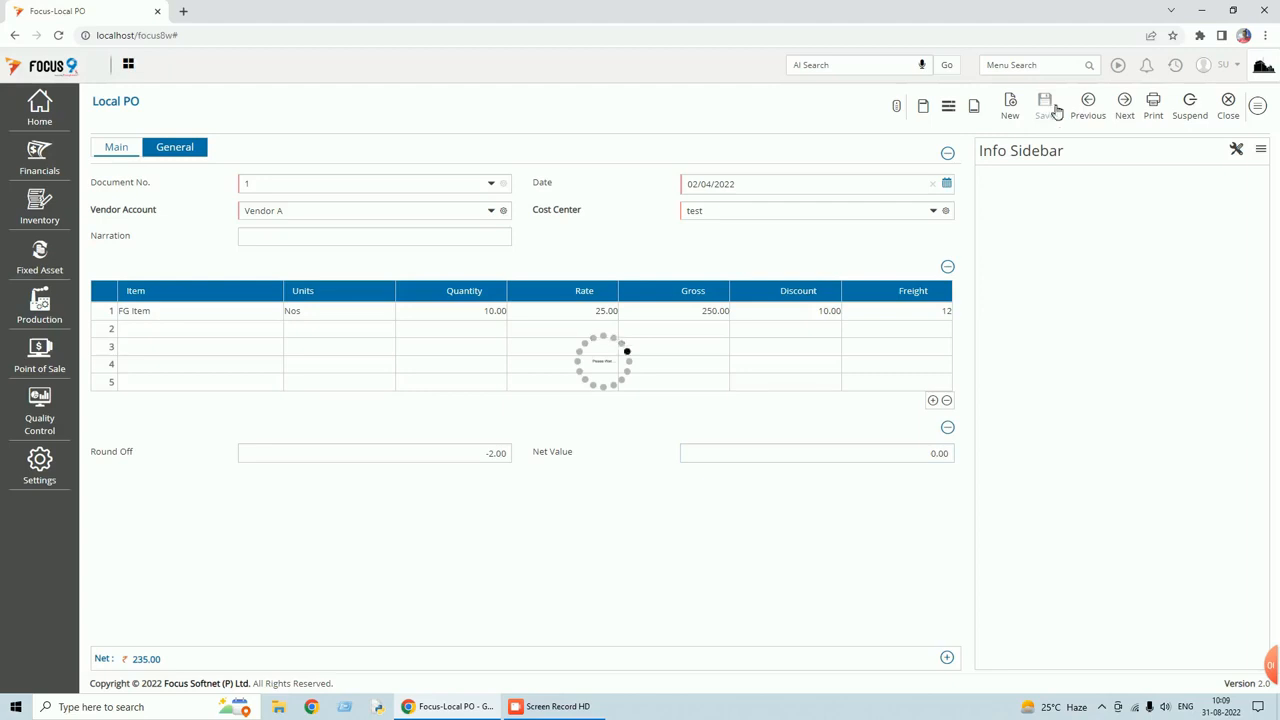
left_click(1092, 112)
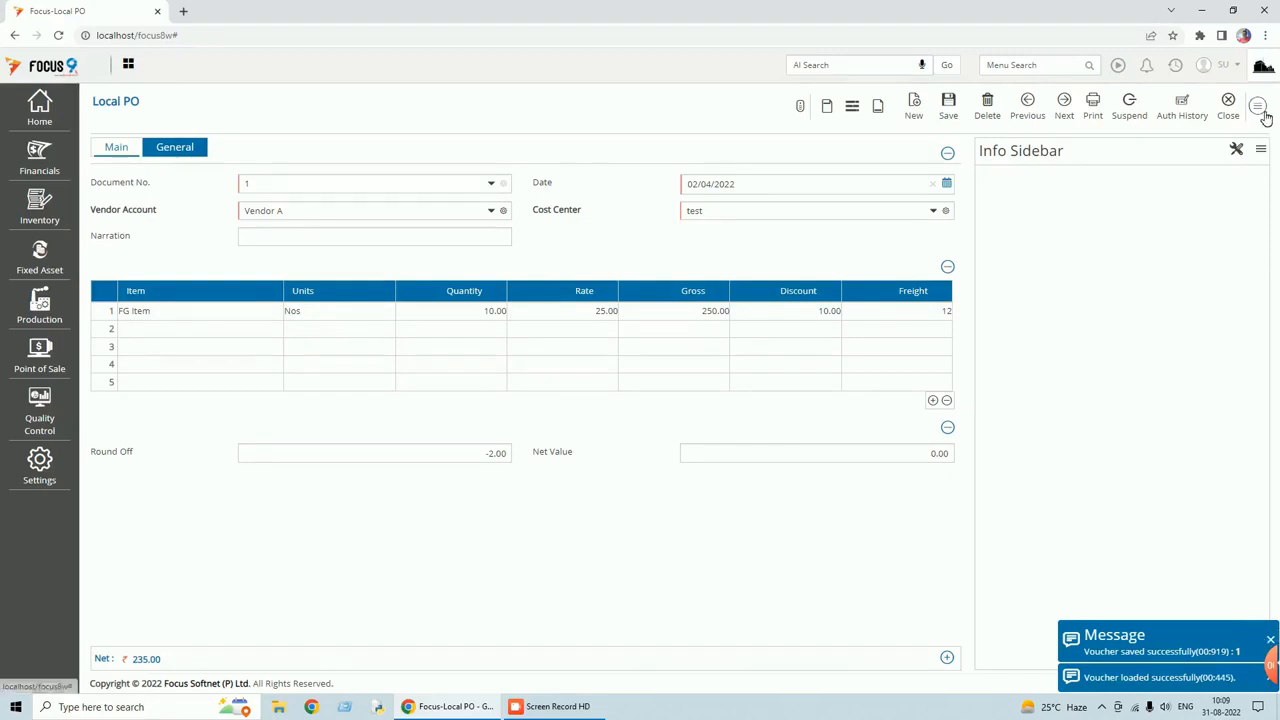
left_click(1262, 110)
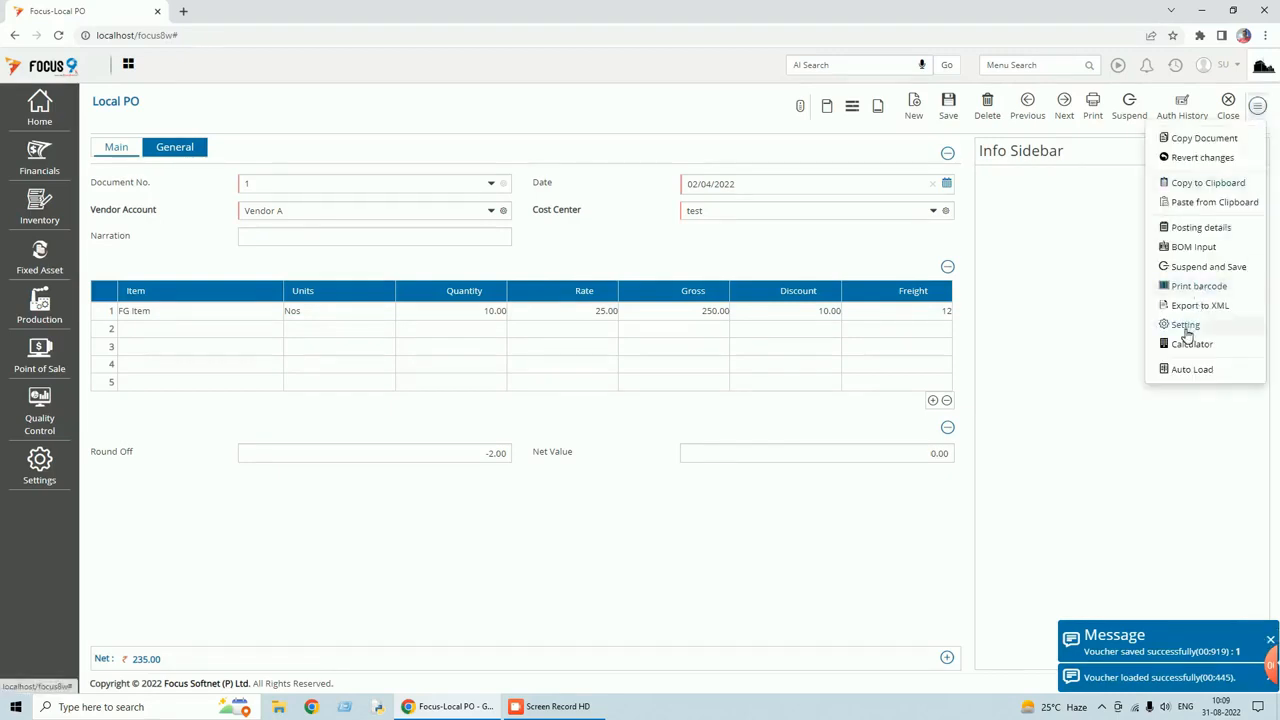
Open the Local PO settings' footer fields and edit the Net Value row.
left_click(1186, 328)
left_click(586, 143)
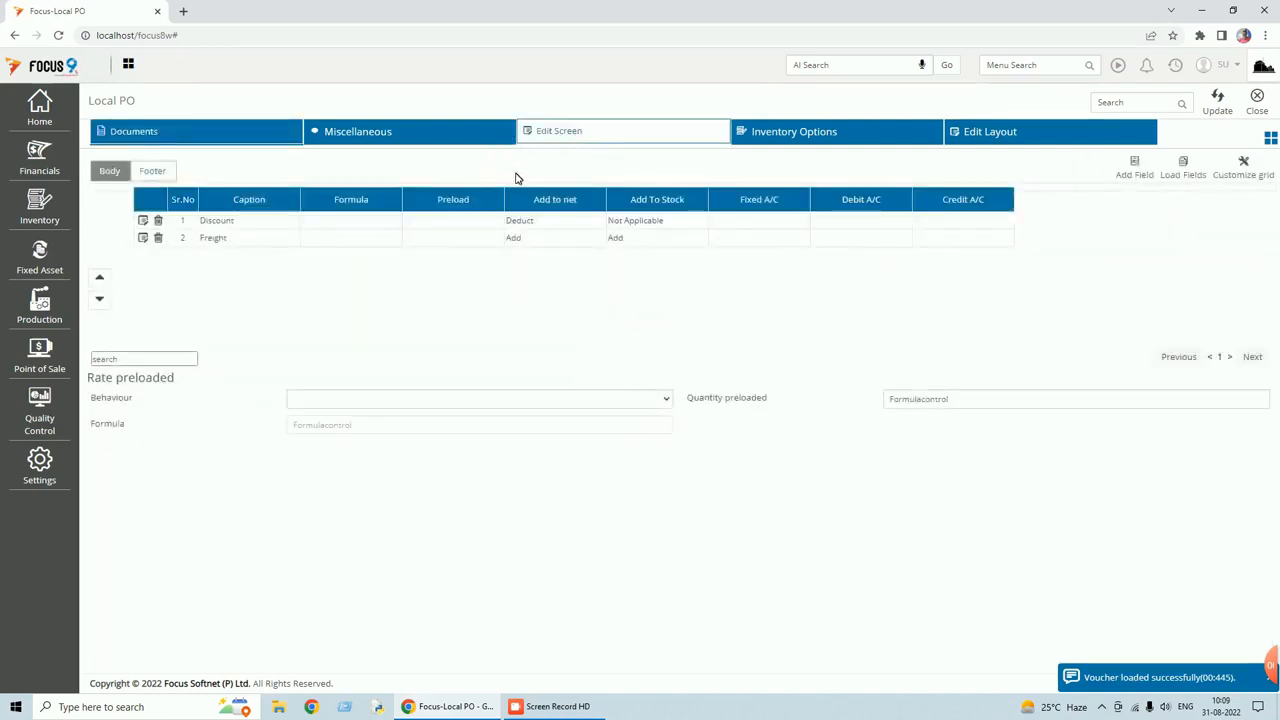
left_click(166, 174)
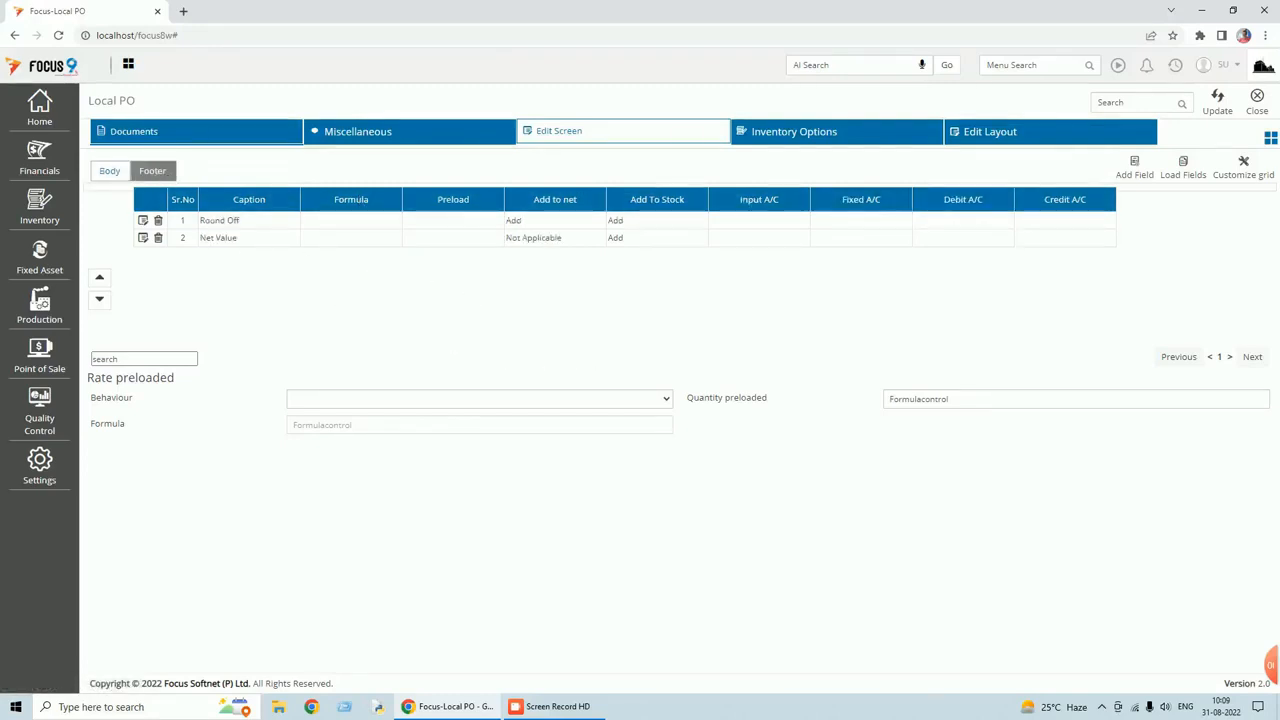
left_click(144, 241)
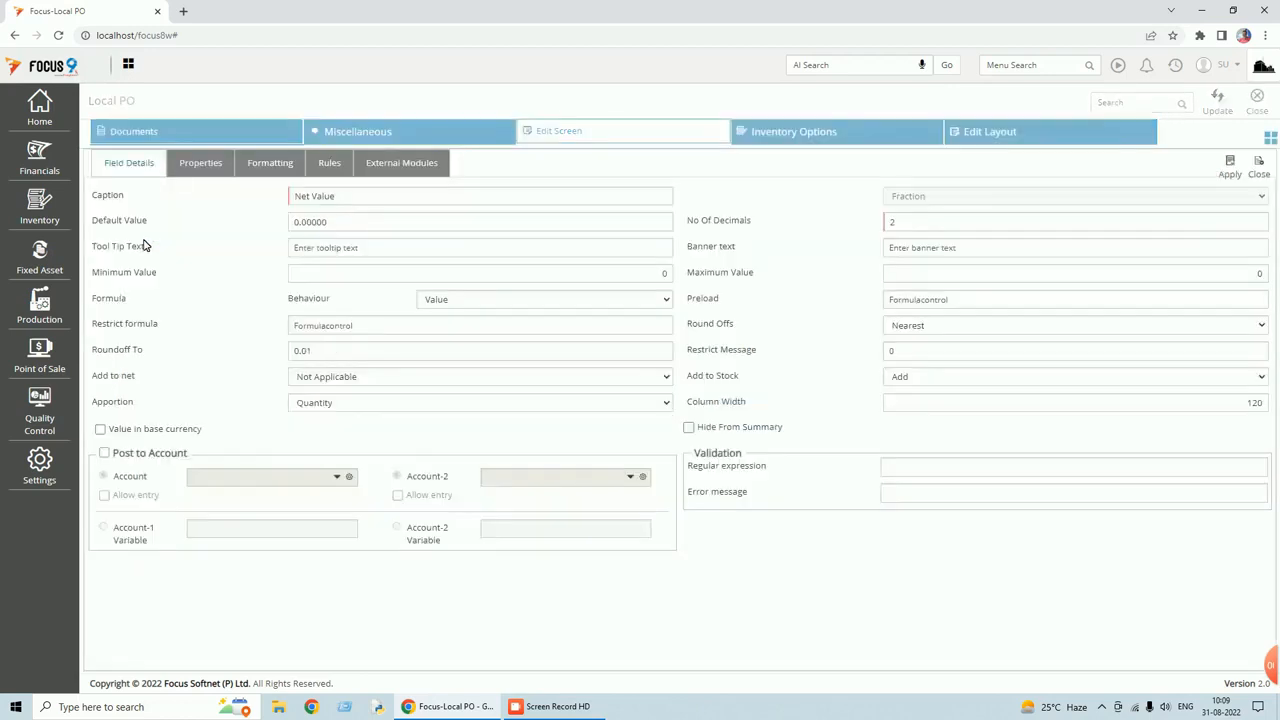
Search Net Value's preload variables for gross, discount and freight, then cancel and reopen the editor.
left_click(886, 302)
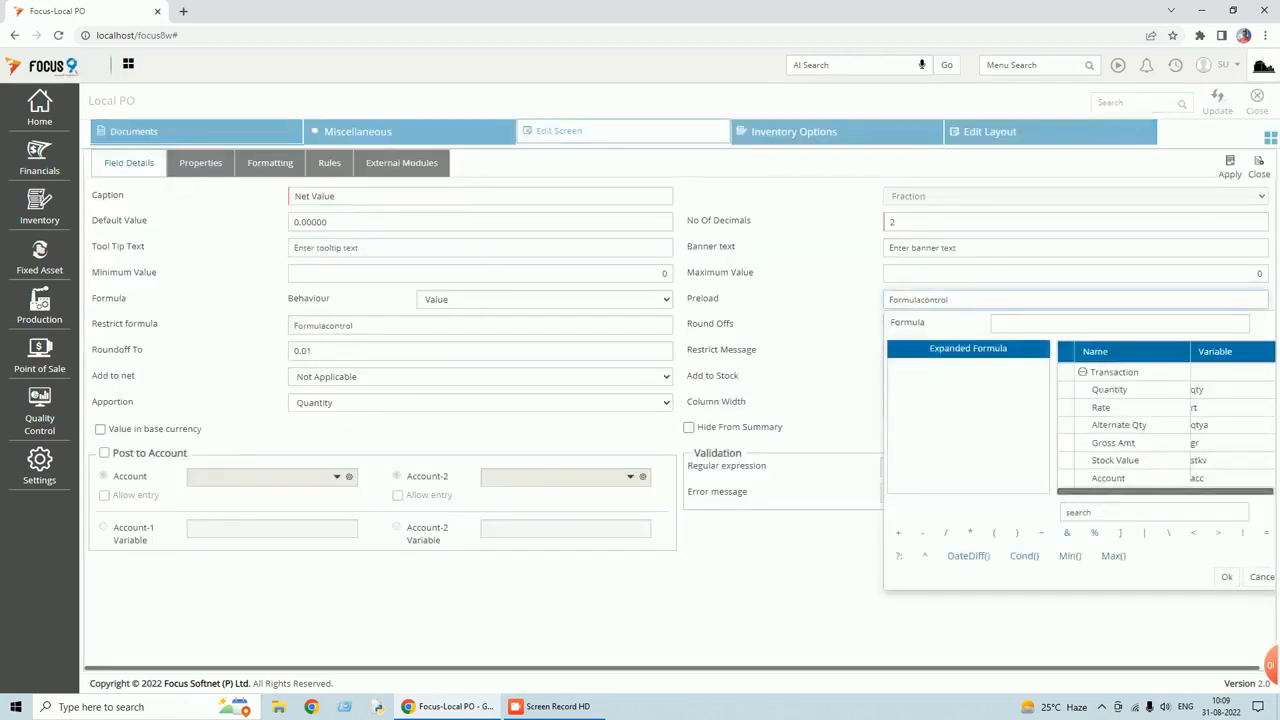
left_click(1180, 512)
type("gros")
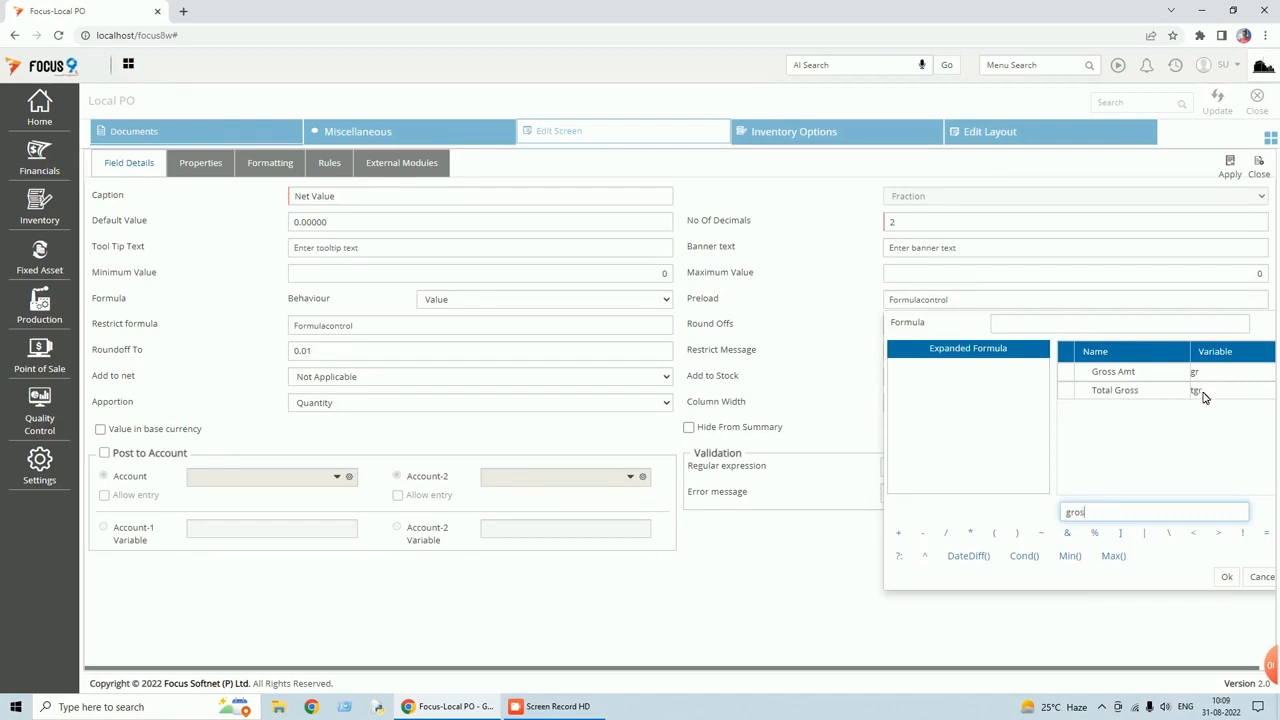
key("BackSpace")
key("BackSpace")
key("BackSpace")
key("BackSpace")
type("d")
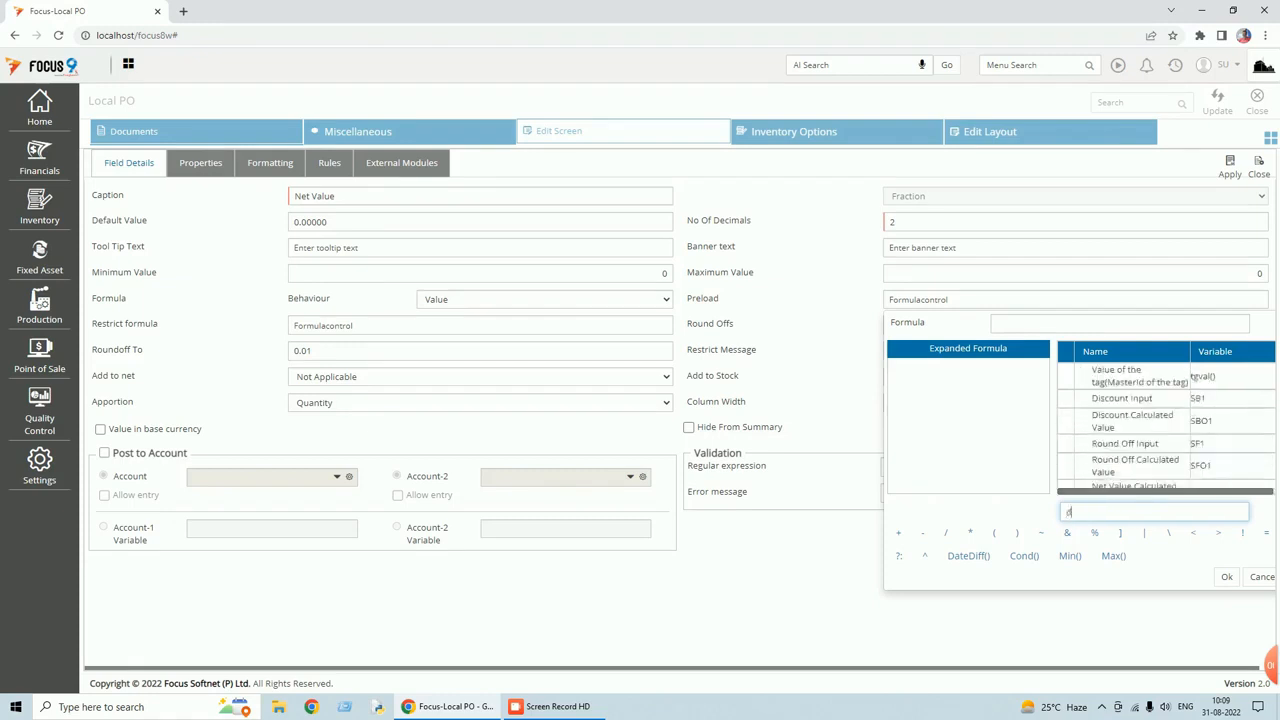
type("isc")
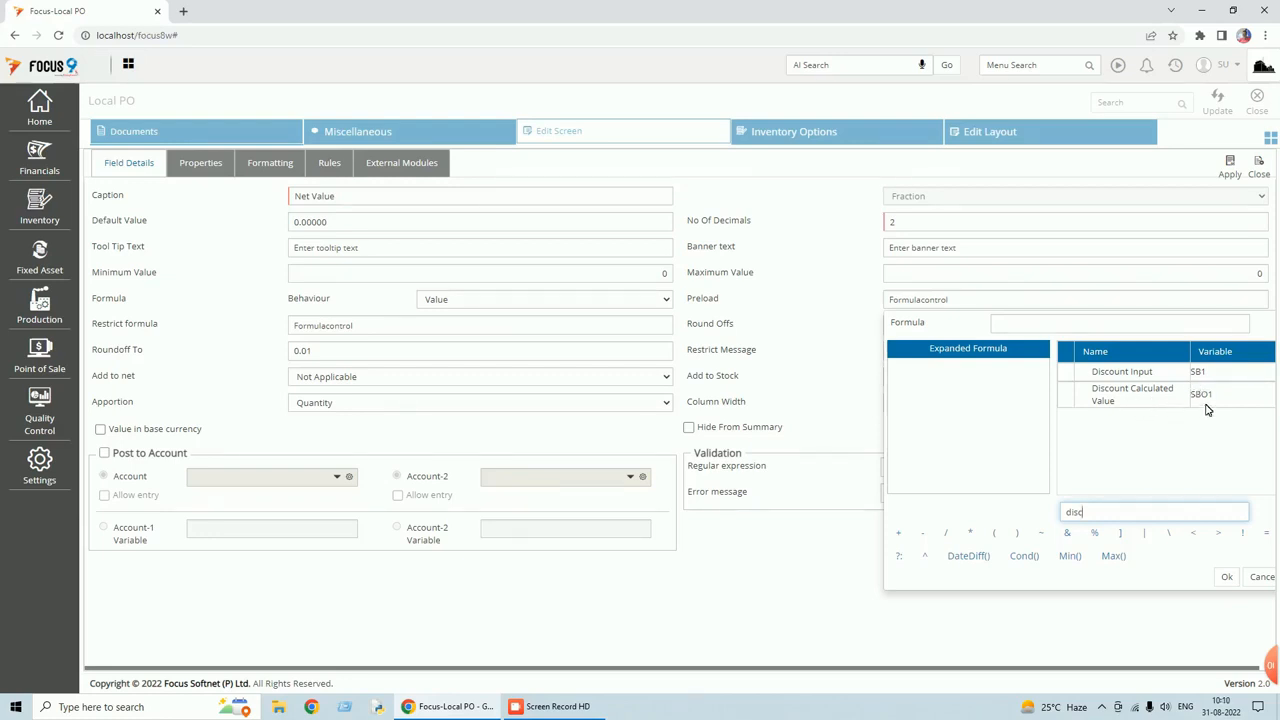
key("BackSpace")
key("BackSpace")
key("BackSpace")
type("frei")
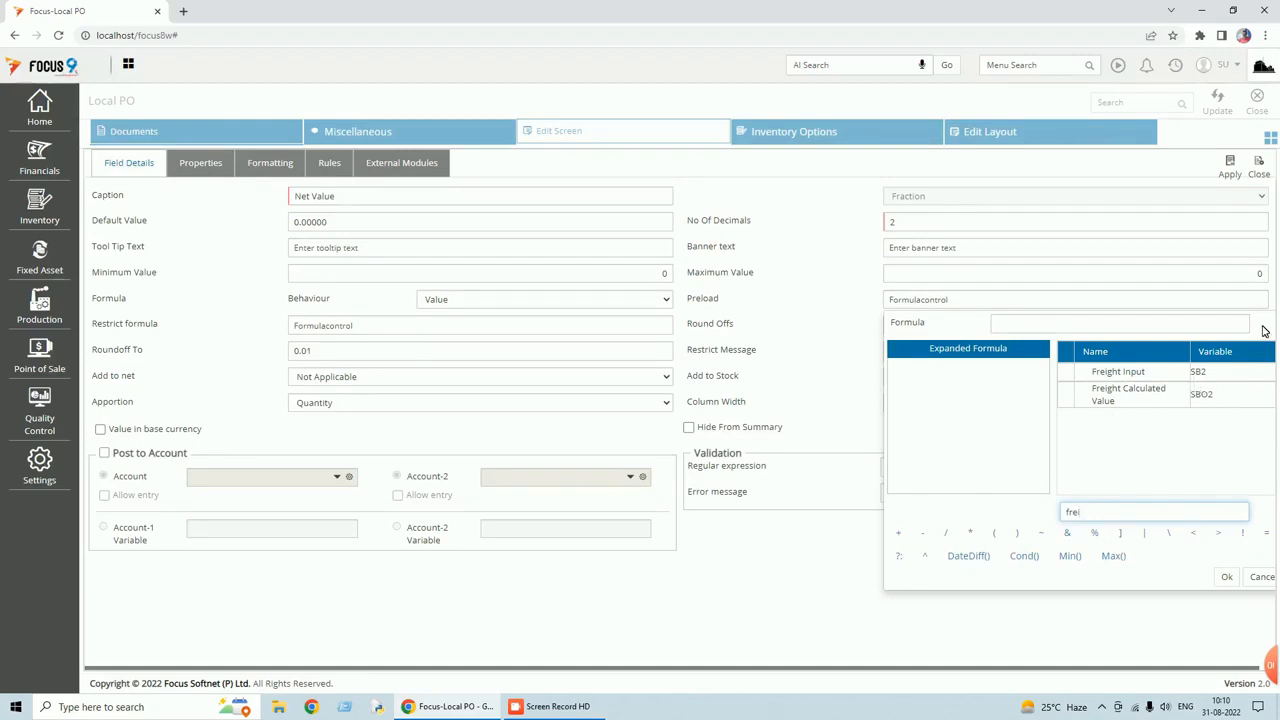
key("Tab")
left_click(1264, 580)
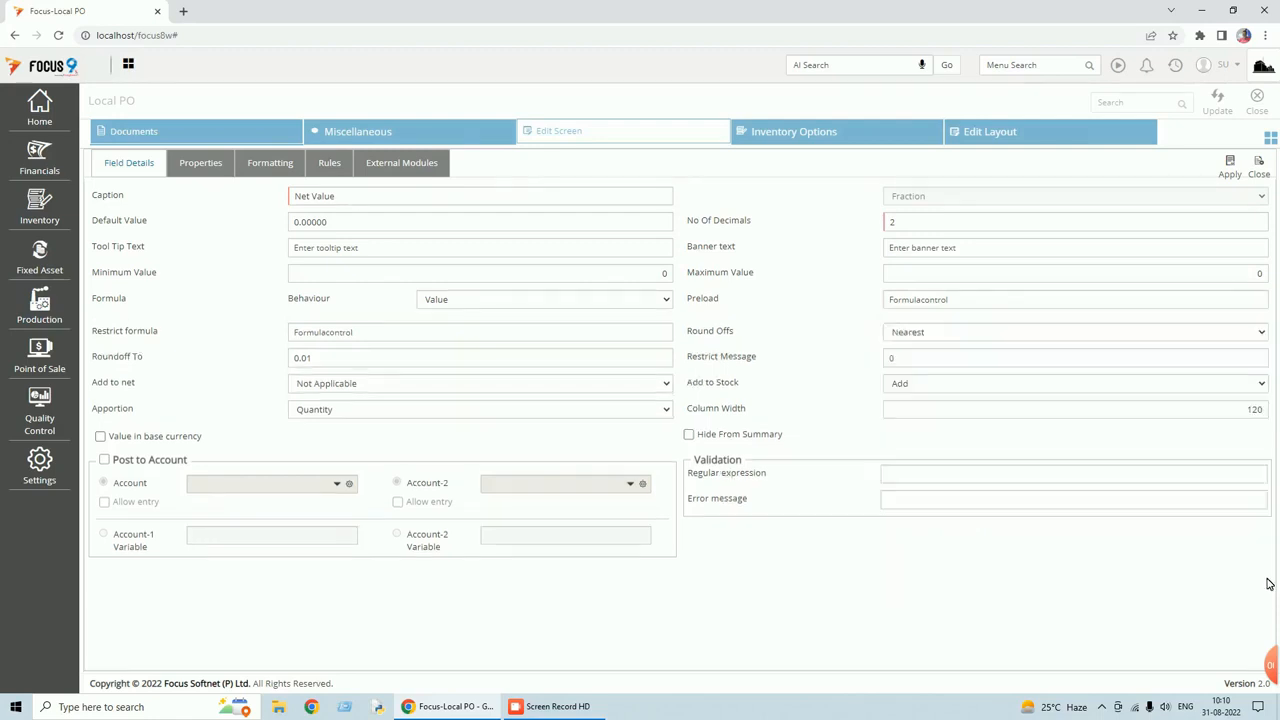
left_click(905, 298)
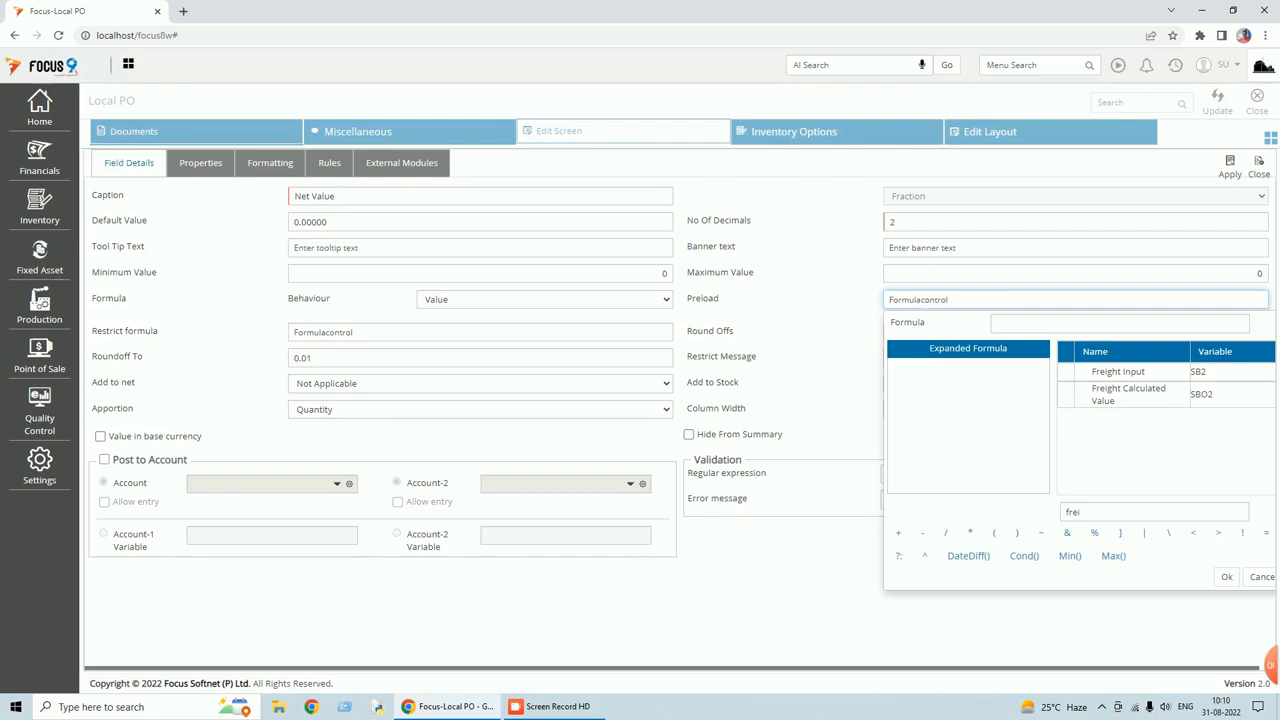
Enter Net Value preload formula &TGR+TSBO1+TSBO2+SFO1, accept it and save the field.
type("&TGR")
type("BO1+SB")
key("BackSpace")
type("SBO2")
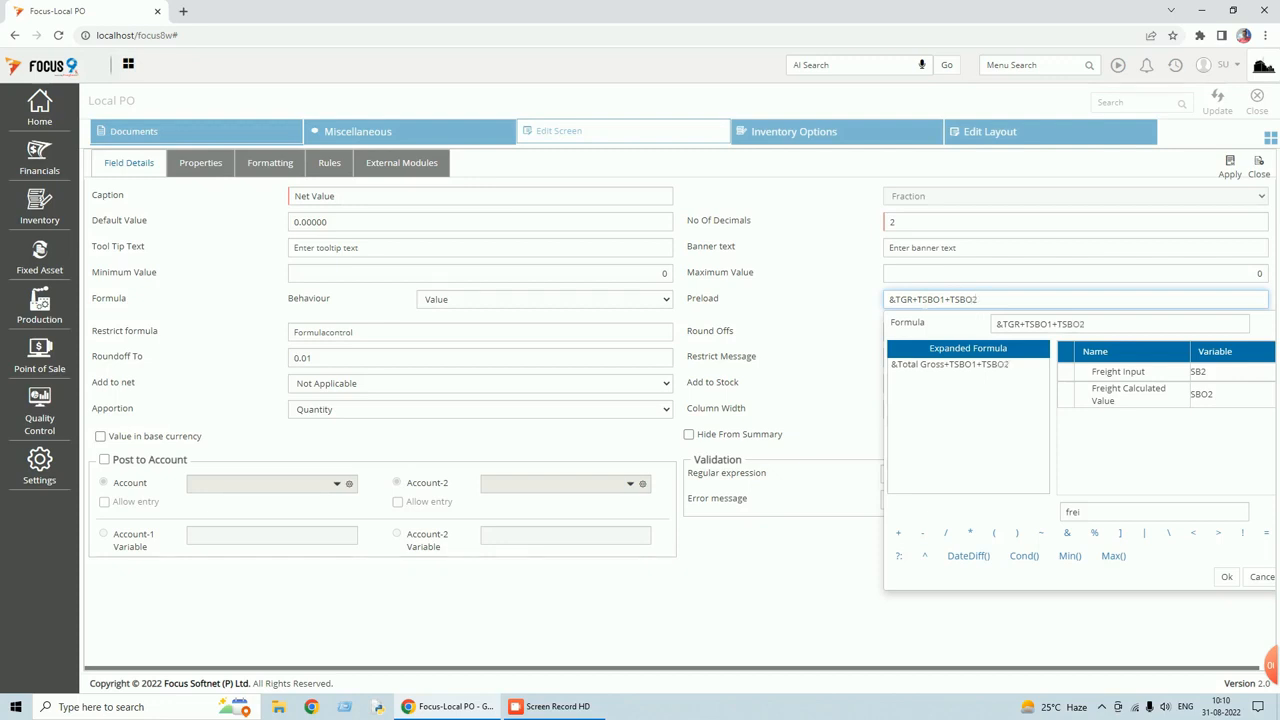
type("+")
double_click(1074, 511)
type("ROUND")
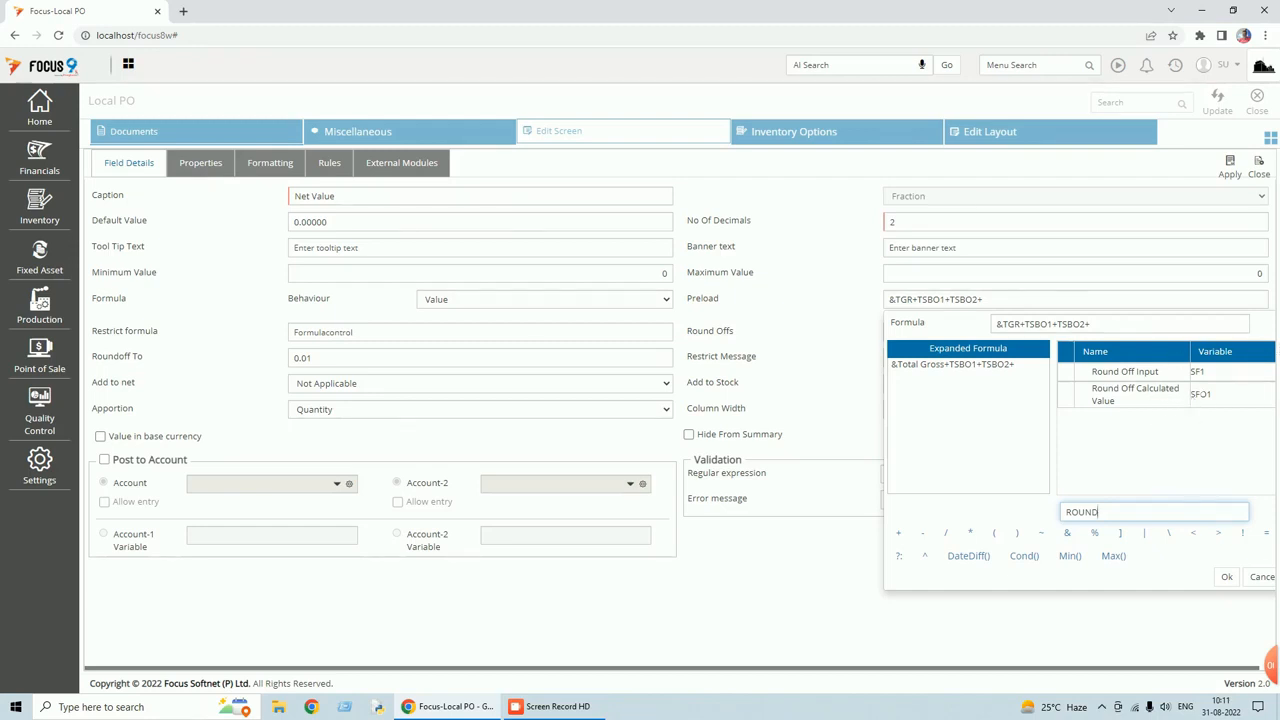
key("Tab")
left_click(1120, 324)
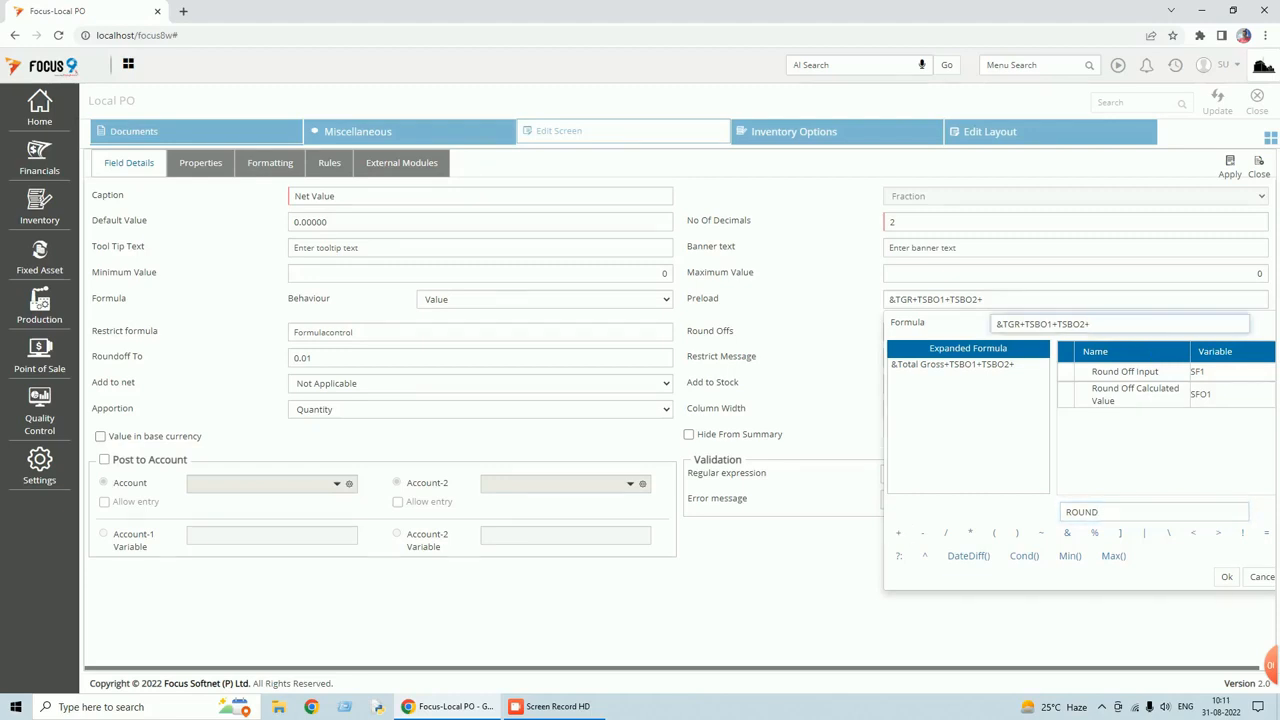
type("SFO1")
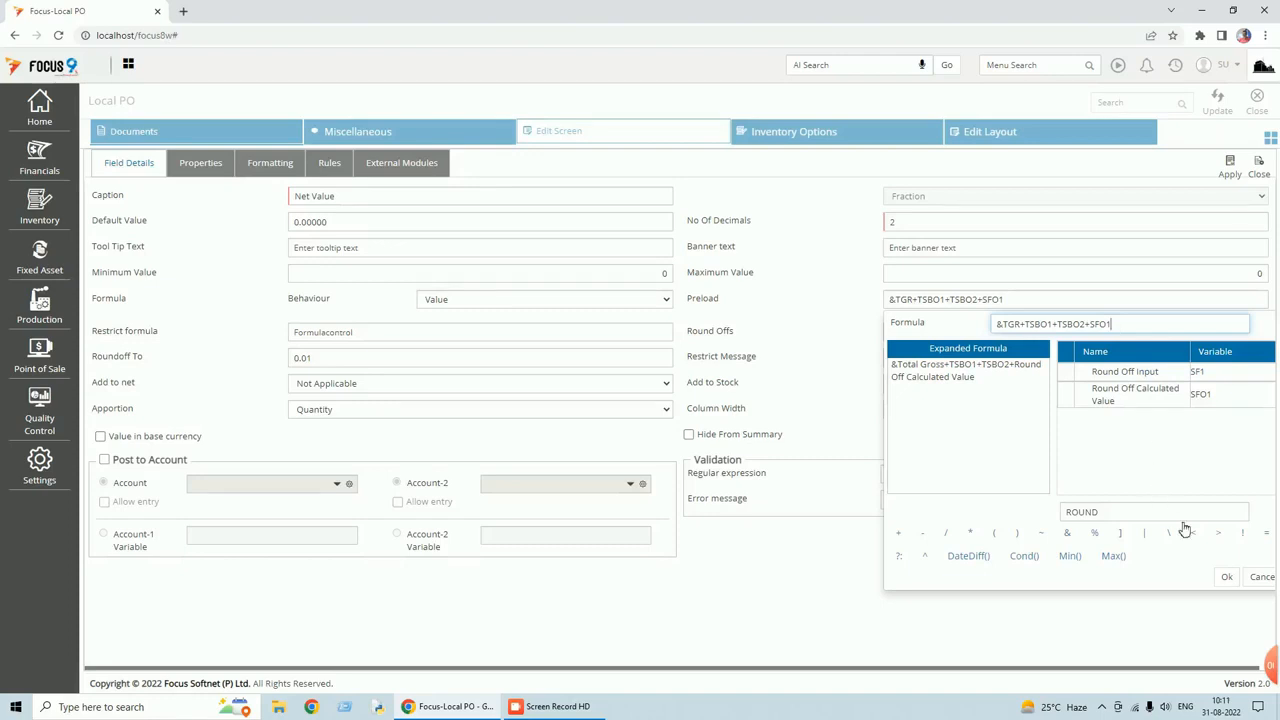
left_click(1226, 577)
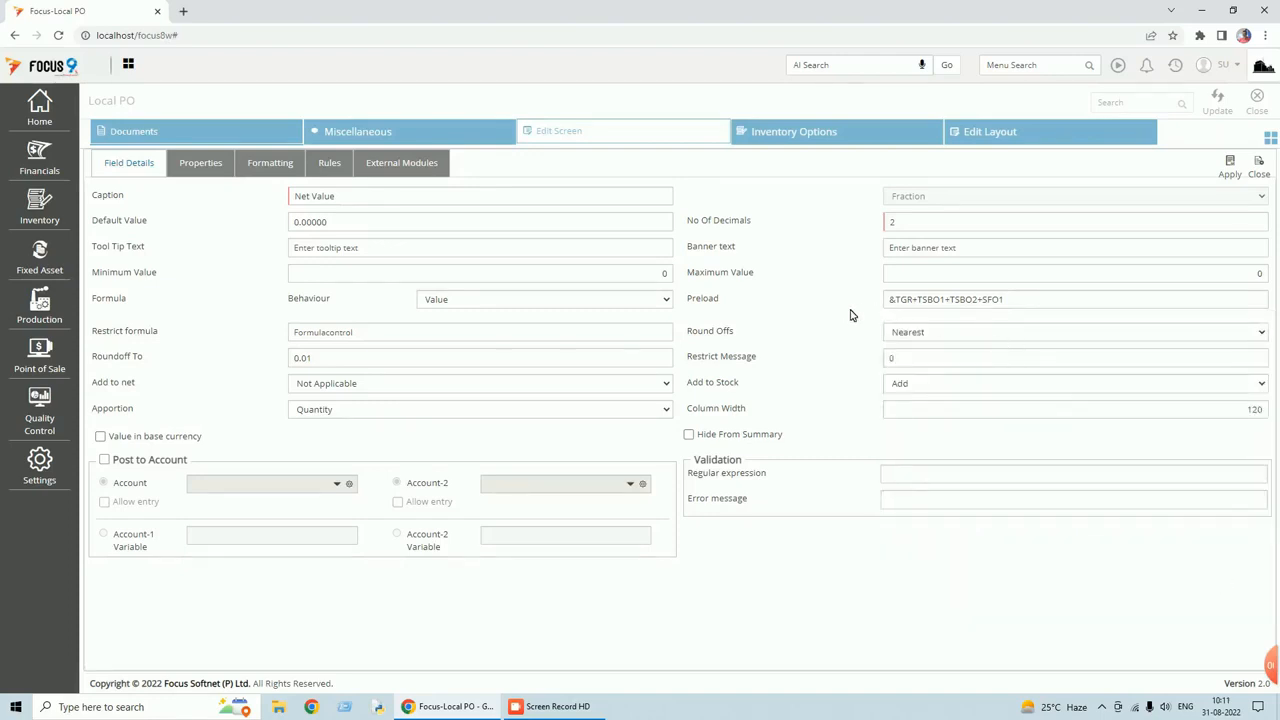
left_click(1231, 172)
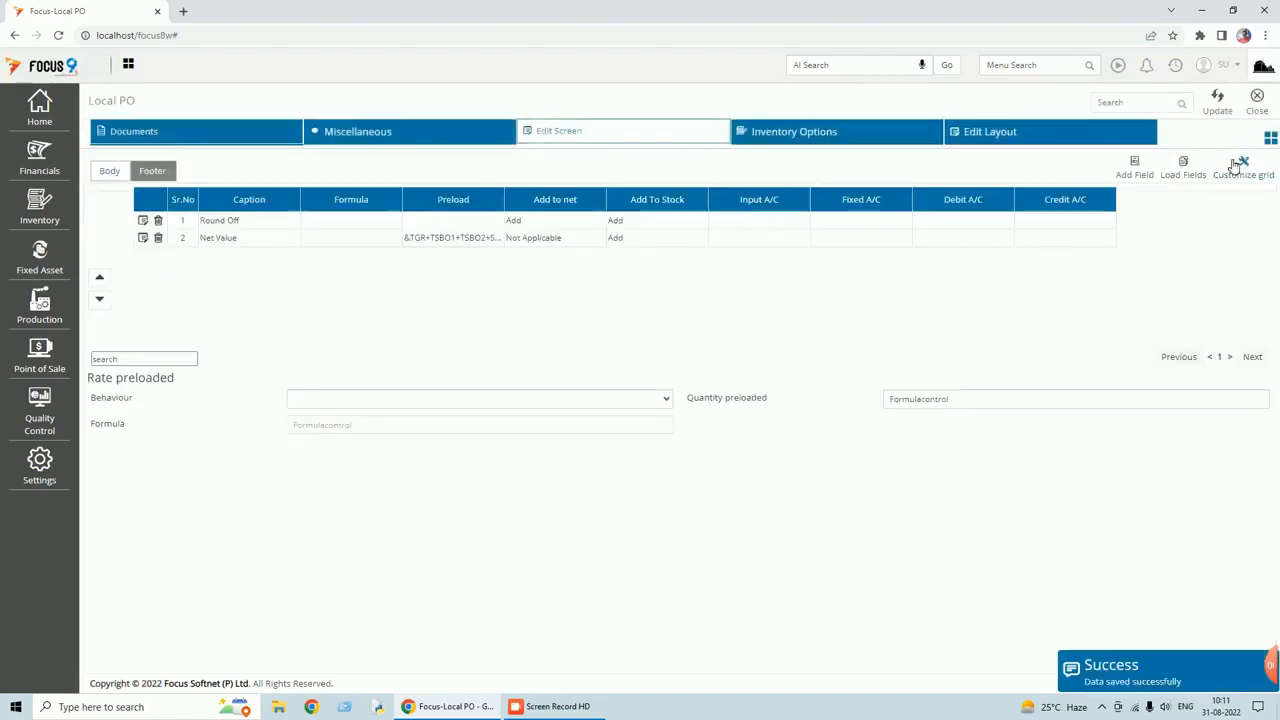
Save and close the settings, then check voucher 1's Net Value reading 285.00.
left_click(1219, 106)
left_click(1260, 108)
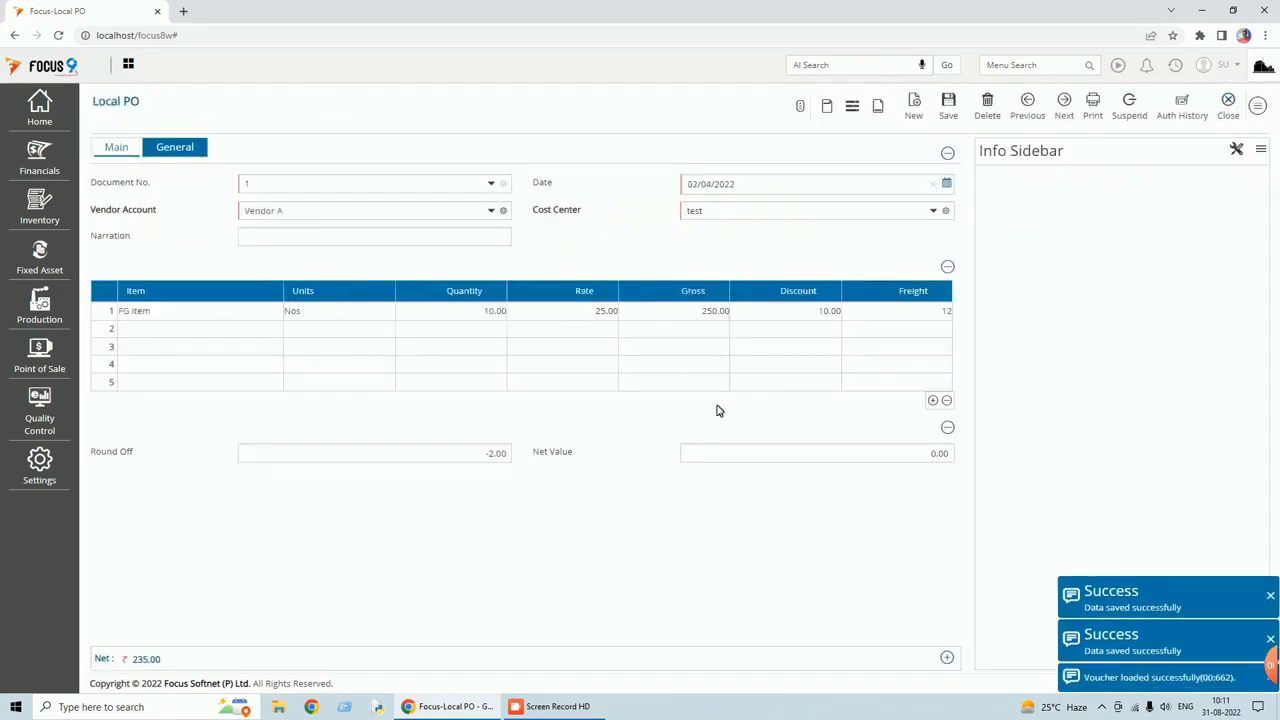
left_click(816, 454)
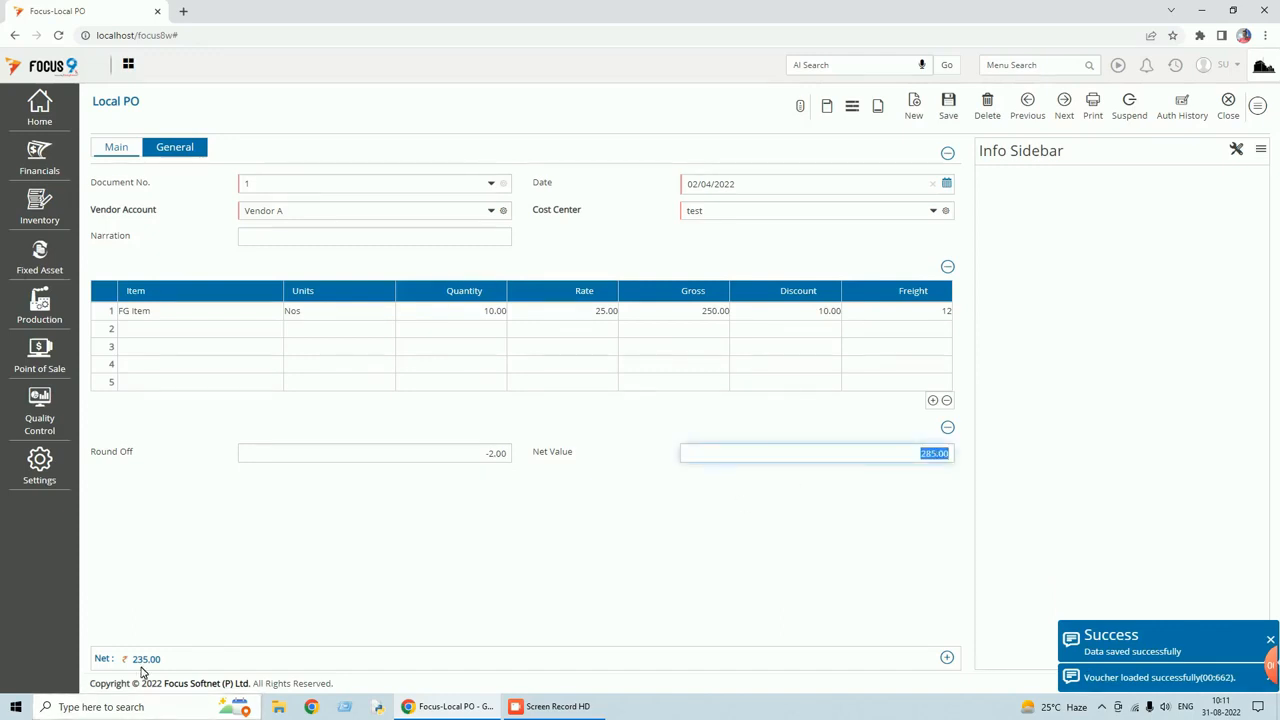
mouse_move(145, 662)
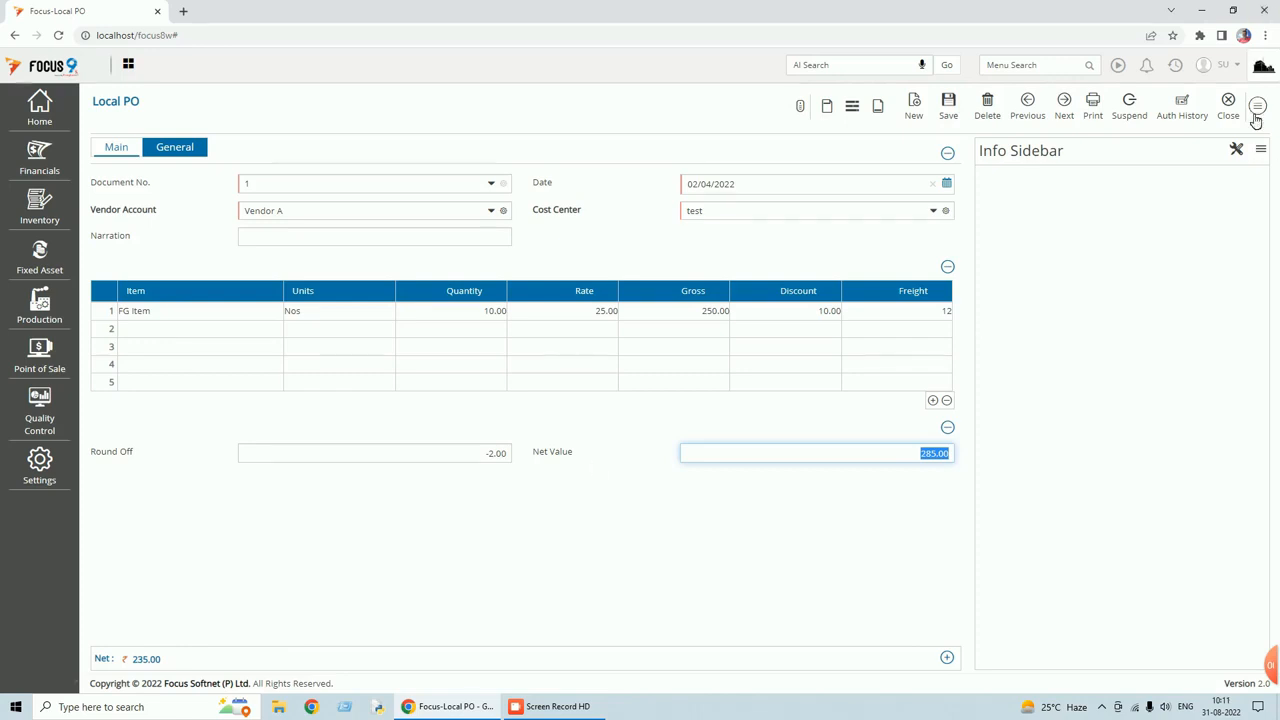
Reopen the Local PO settings without saving the voucher and edit the Net Value footer field.
left_click(1258, 106)
left_click(1186, 325)
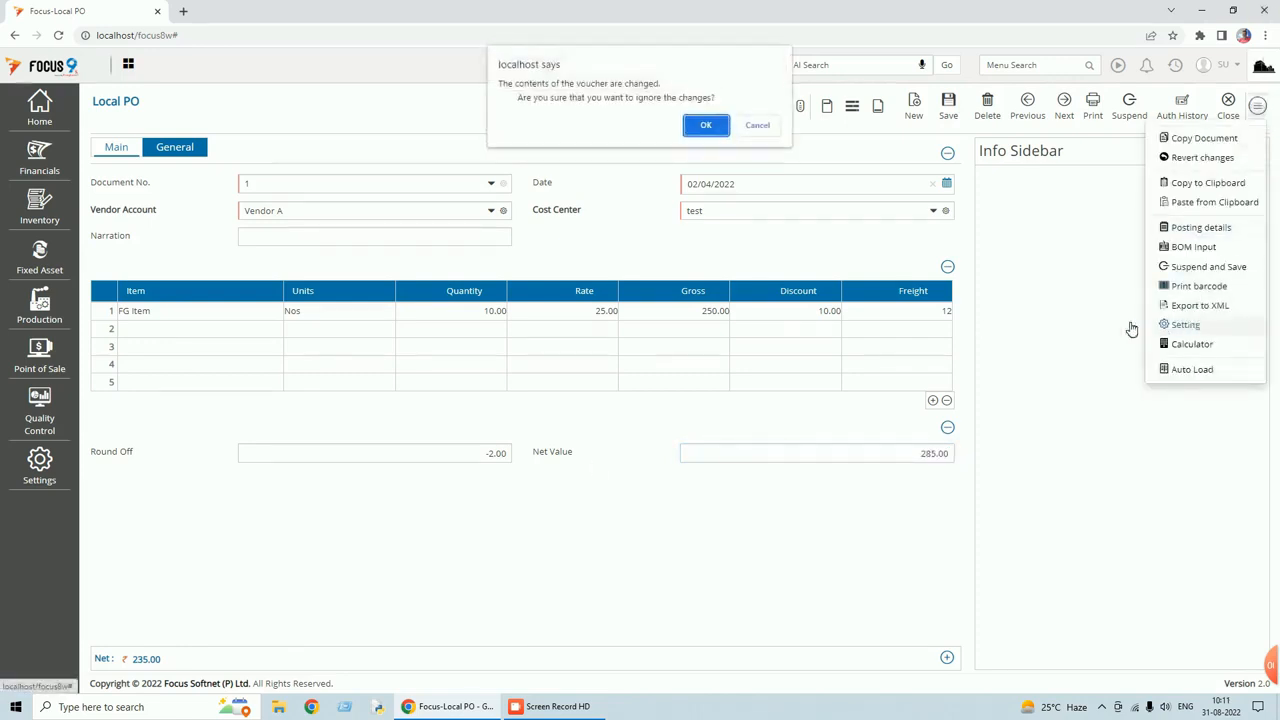
left_click(705, 126)
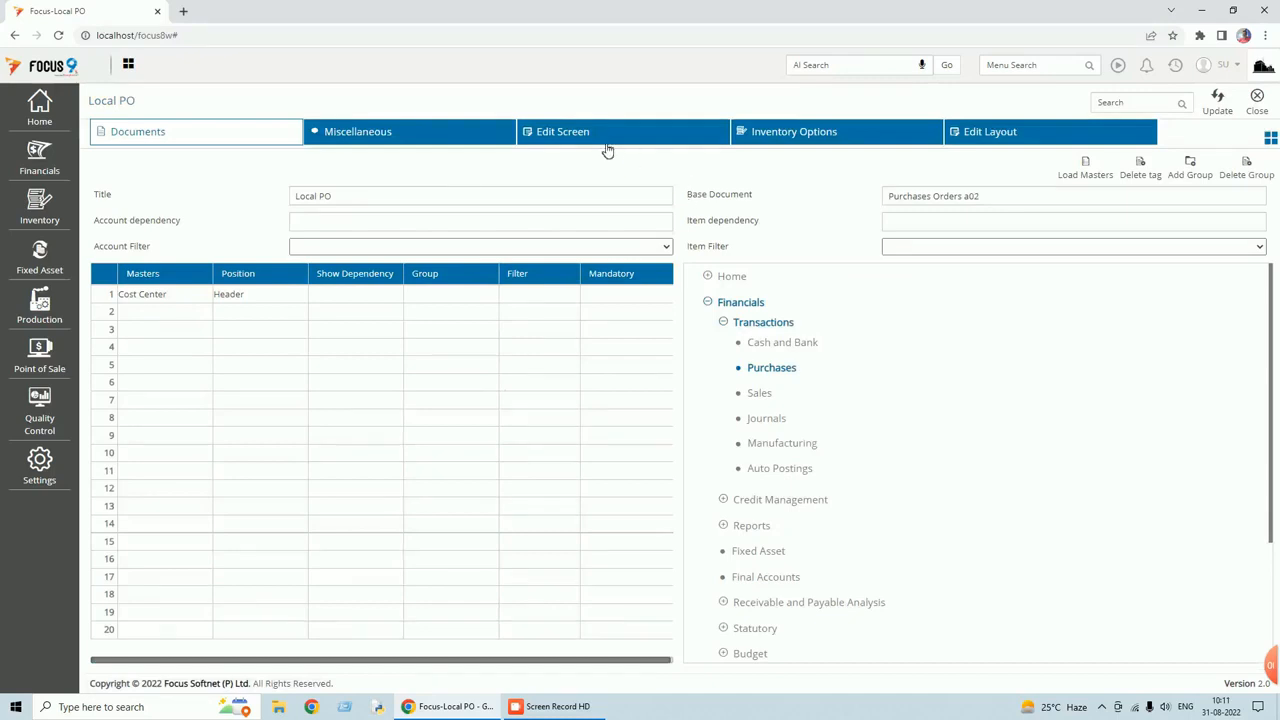
left_click(605, 144)
left_click(152, 173)
left_click(143, 238)
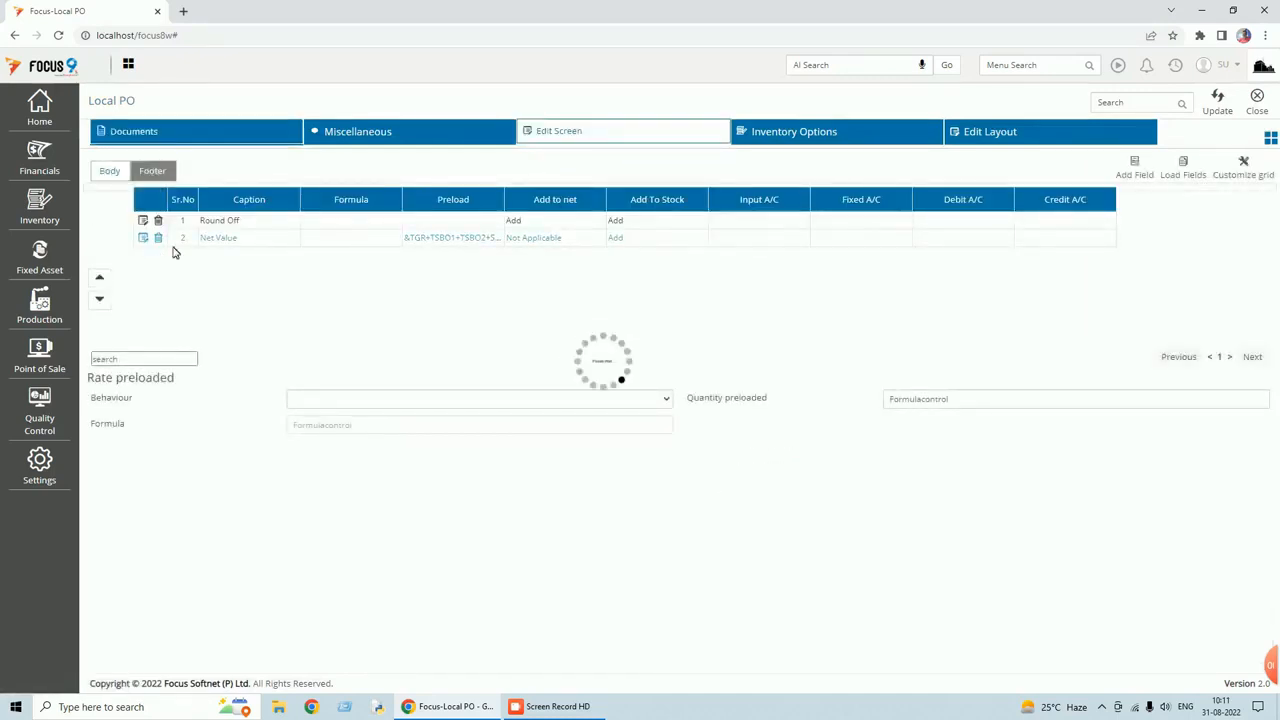
Change the Net Value preload to &TGR-TSBO1+TSBO2+SFO1 and save the field.
left_click(918, 299)
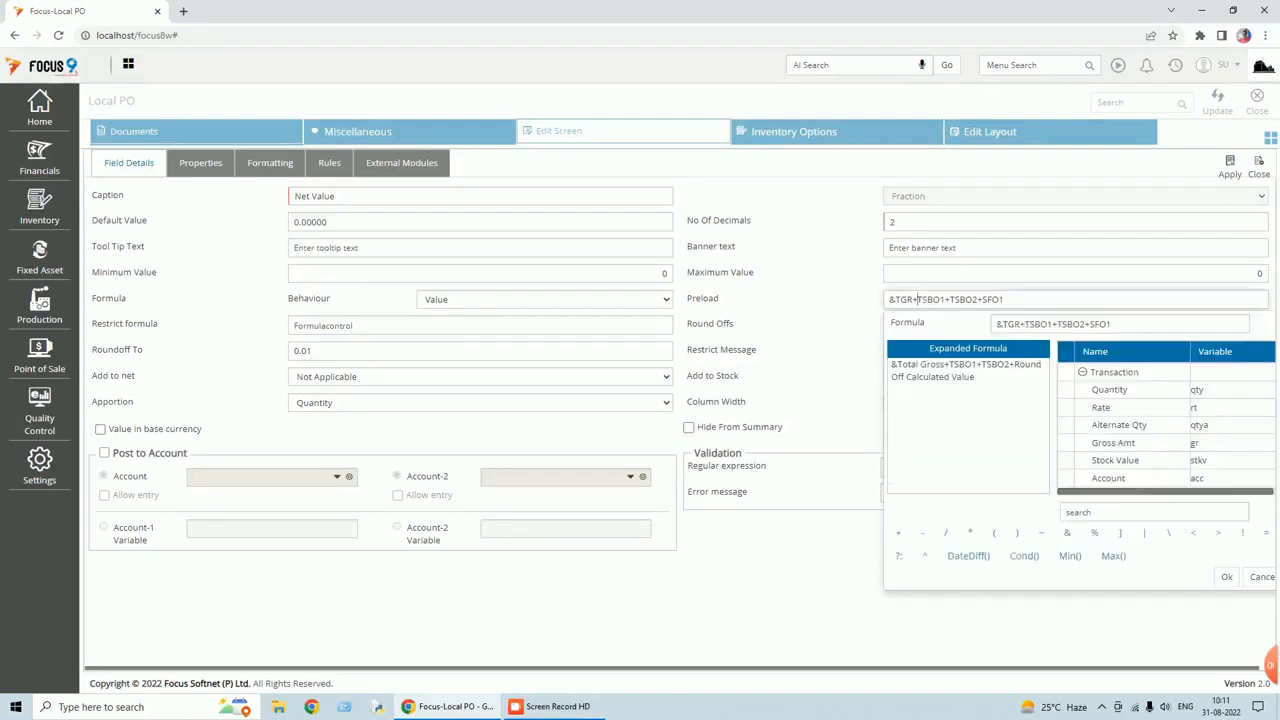
key("BackSpace")
type("-")
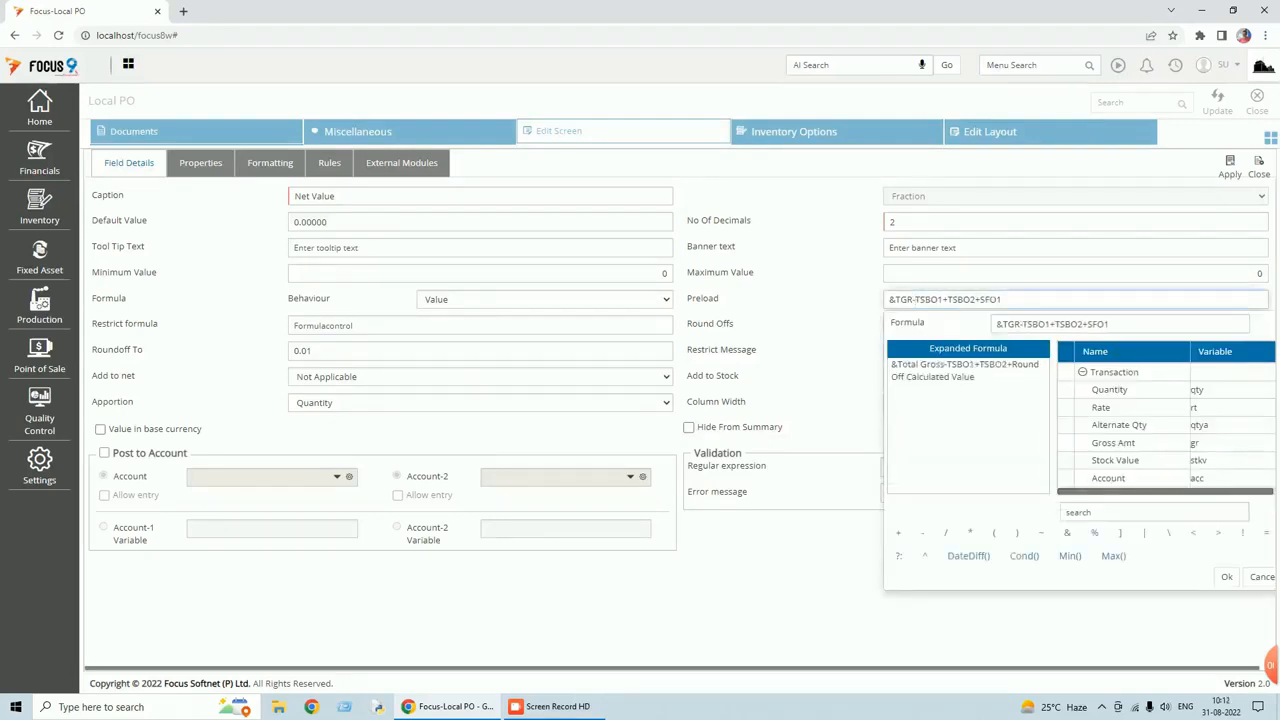
left_click(1226, 577)
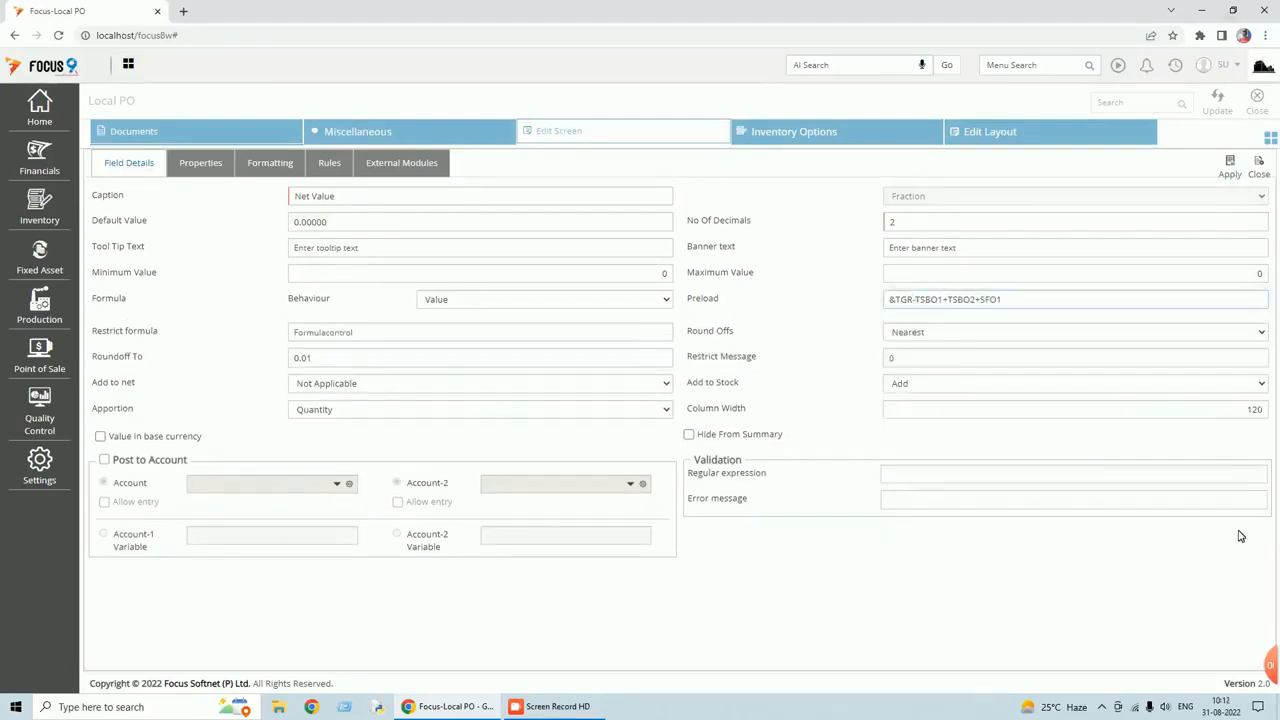
left_click(1230, 170)
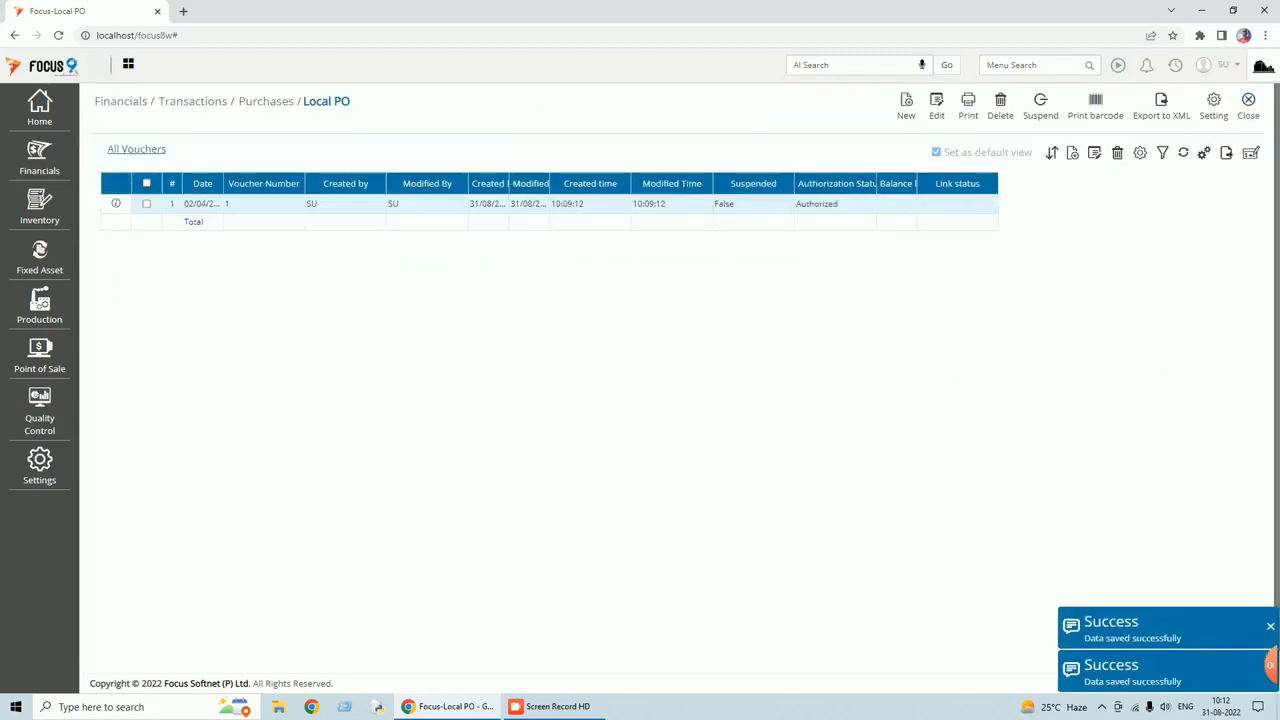
double_click(580, 206)
Confirm voucher 1's Net Value now reads 235.00 and dismiss the success notice.
left_click(812, 453)
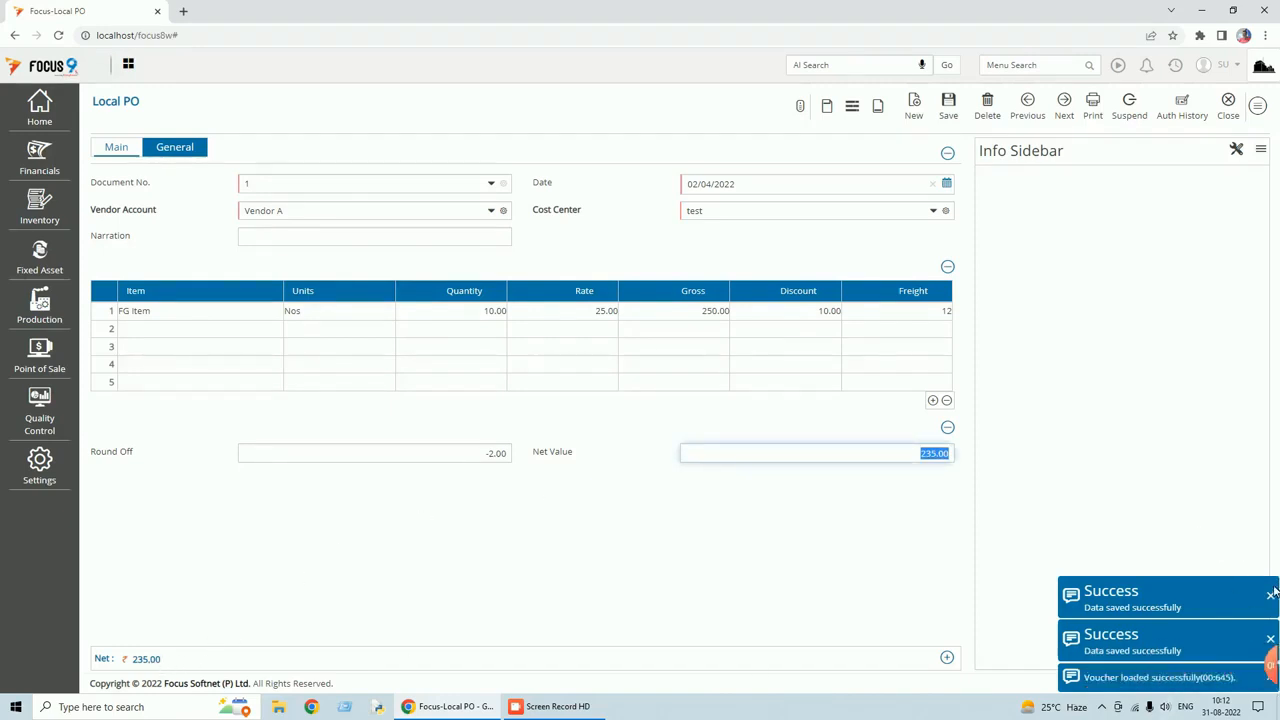
left_click(1271, 597)
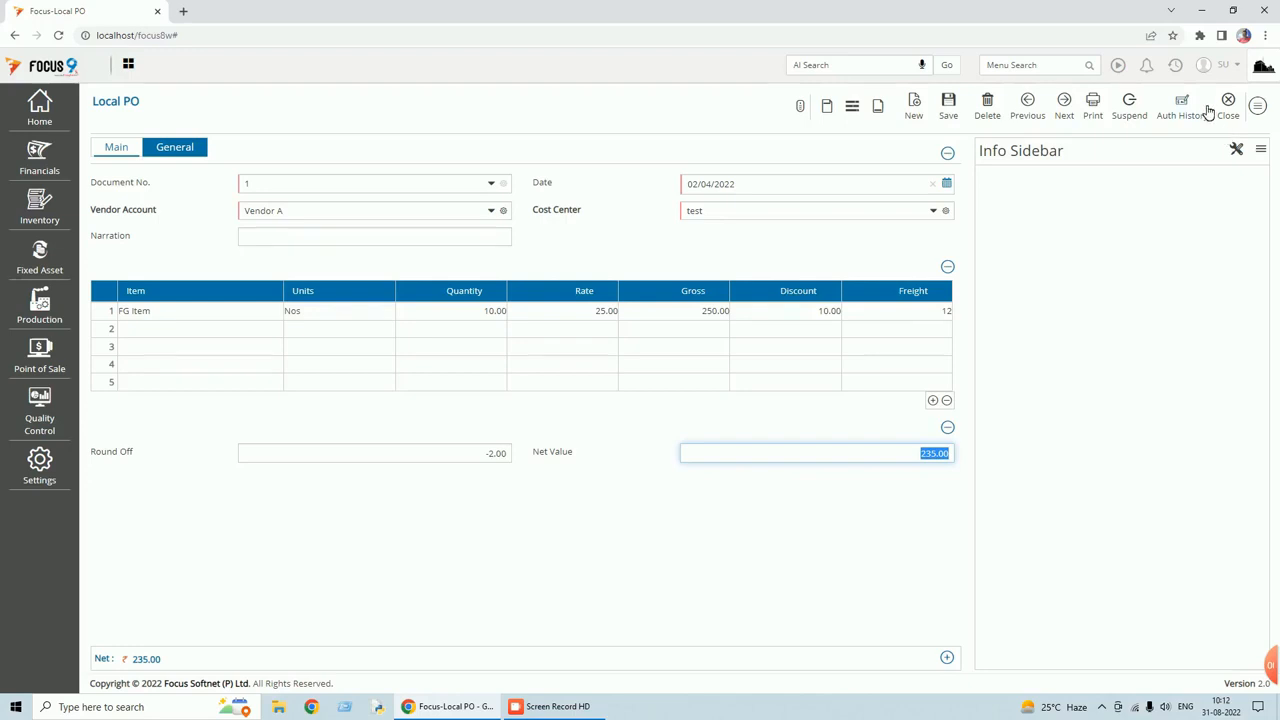
Reopen the Local PO screen field settings, leaving the voucher without saving.
left_click(1259, 107)
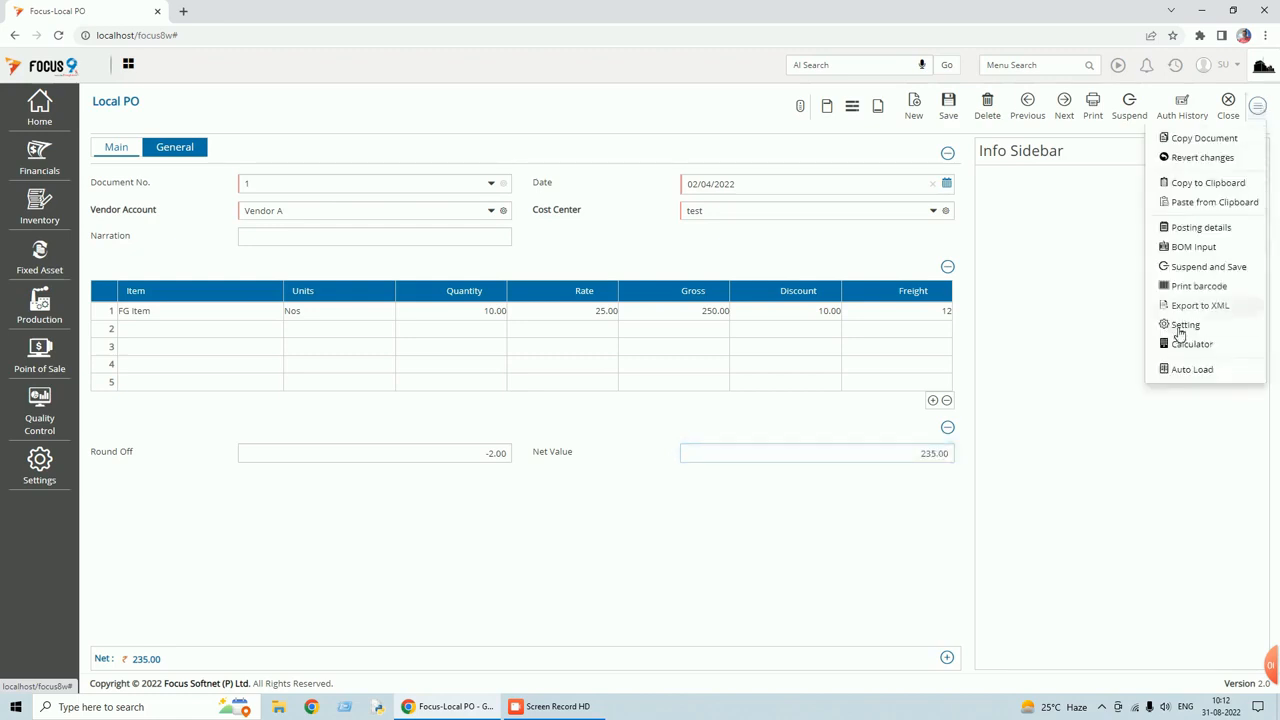
left_click(1185, 325)
left_click(708, 126)
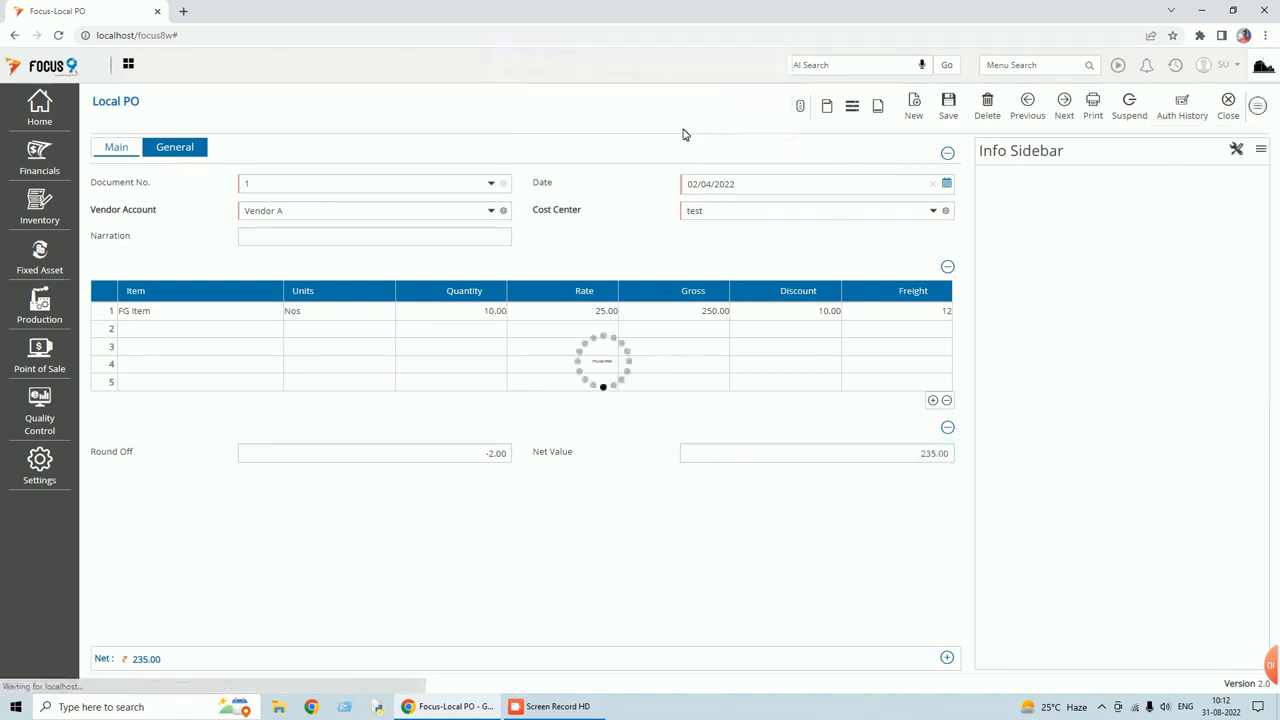
left_click(539, 135)
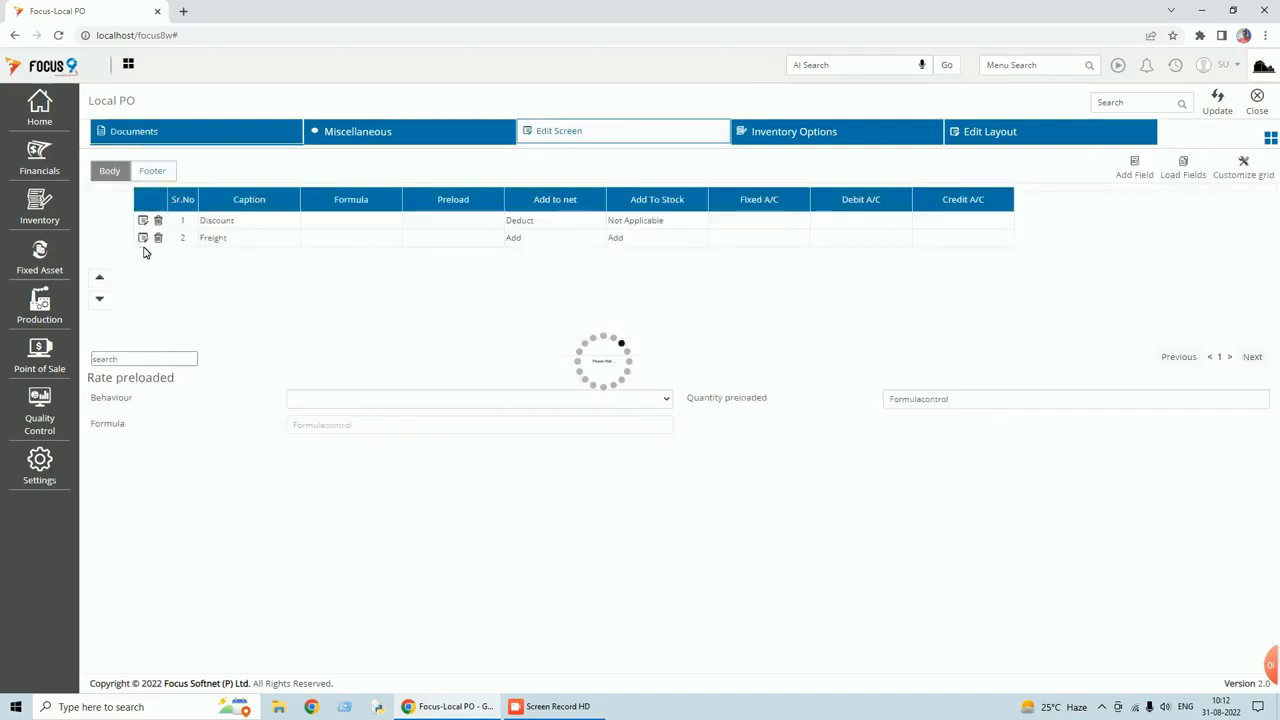
Add body field 'Line Total' with behaviour Value, not added to net, positioned after Gross.
left_click(1128, 174)
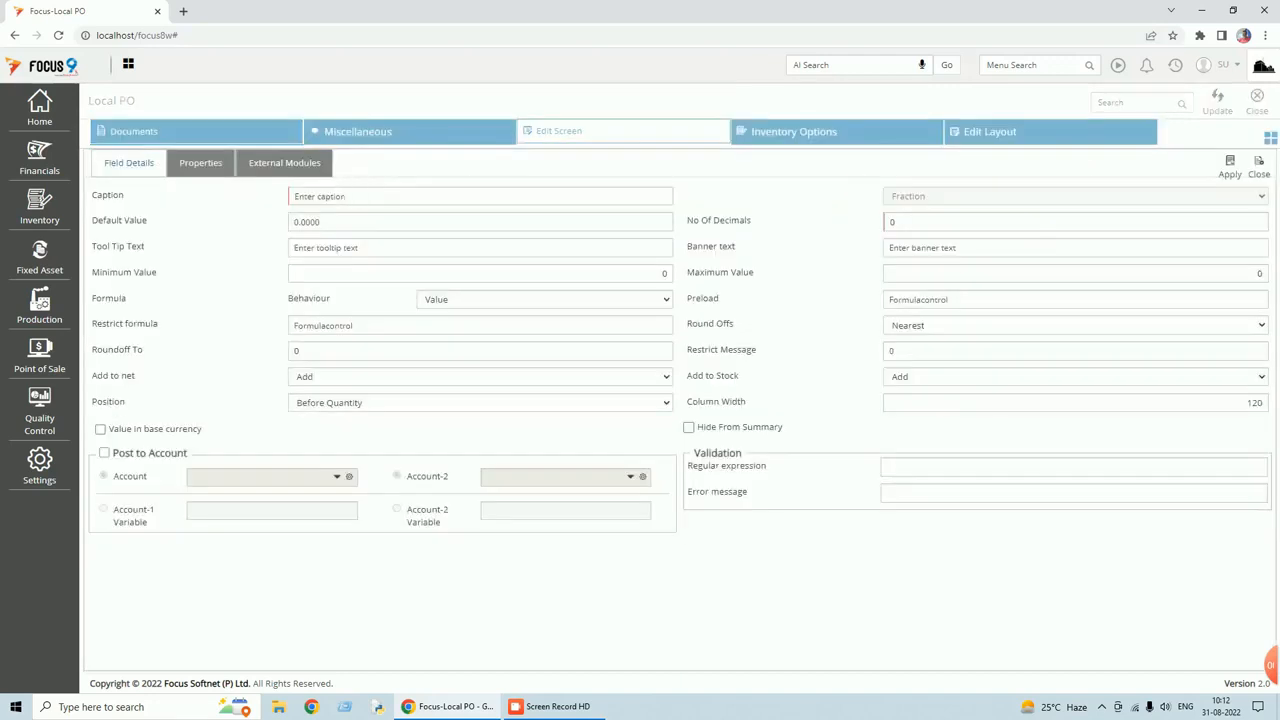
type("IINLi")
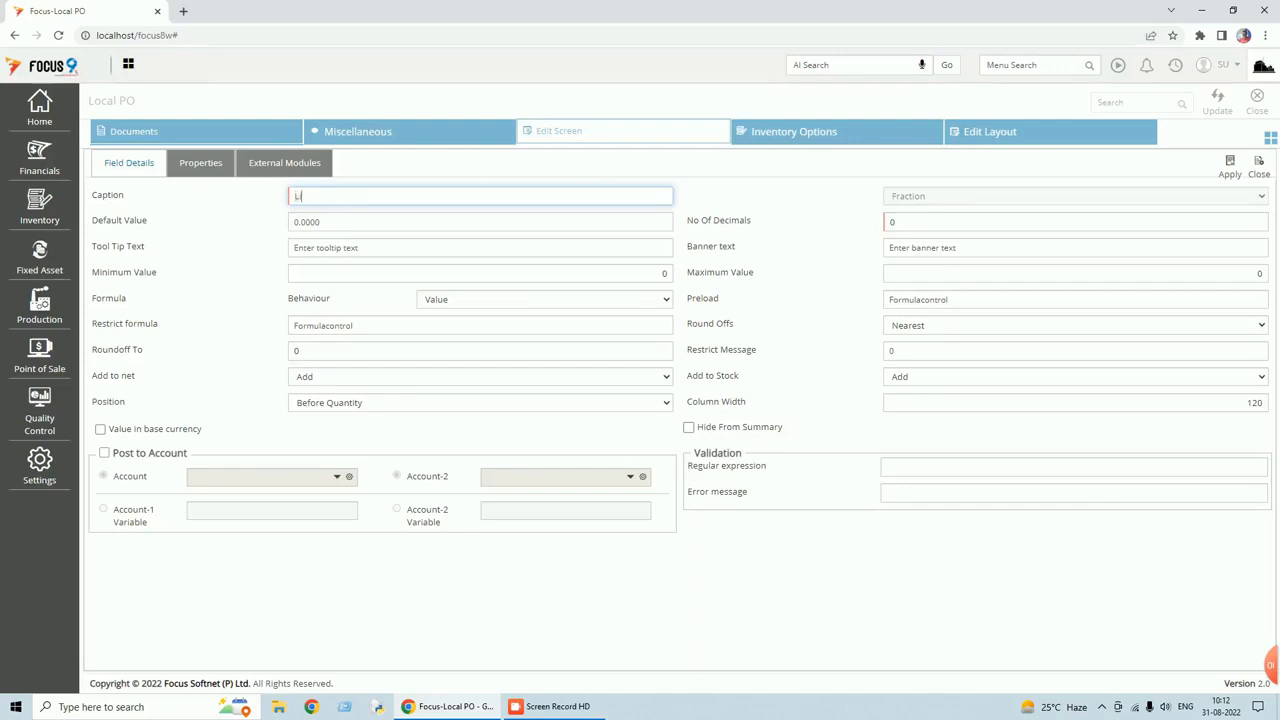
type("ne Total")
key("Tab")
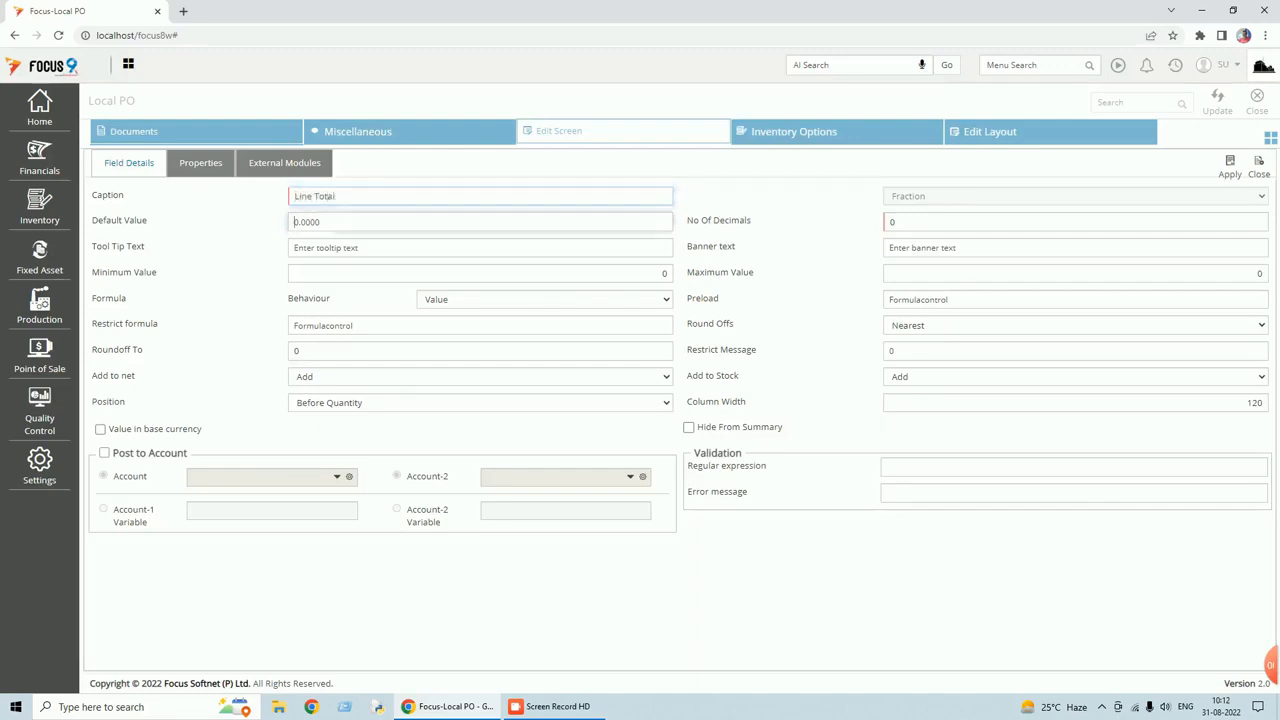
left_click(480, 305)
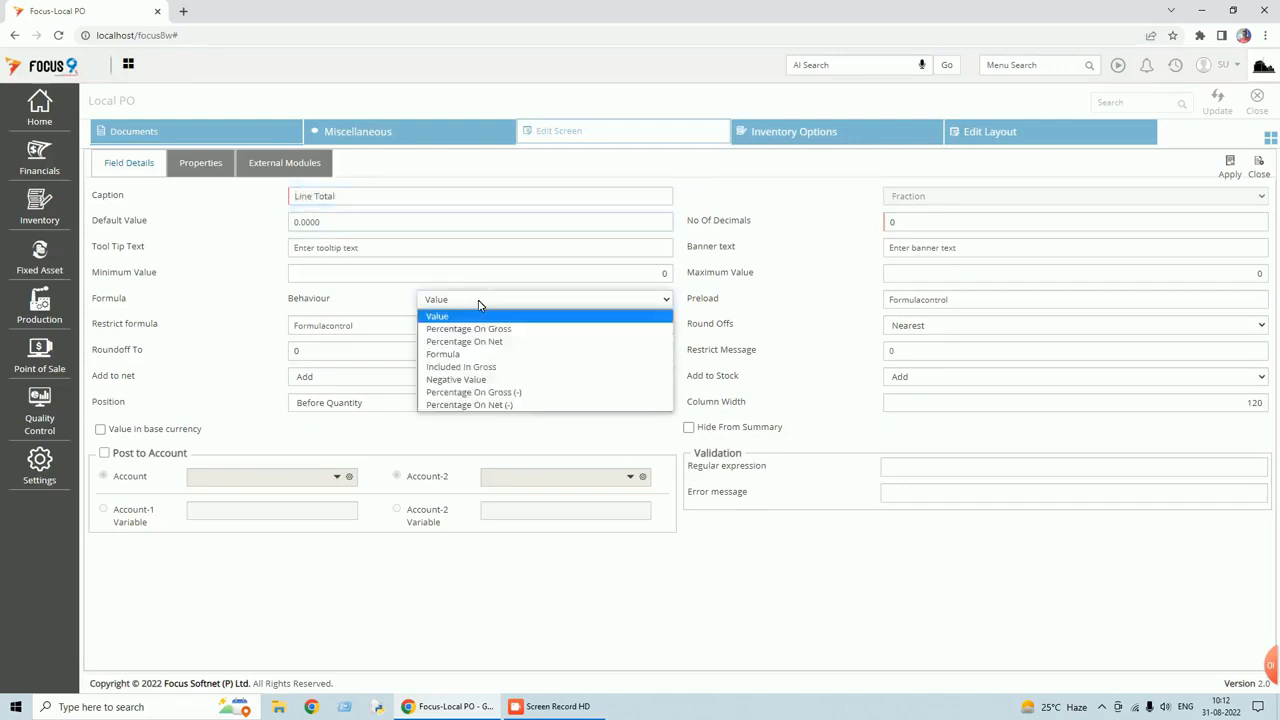
left_click(470, 317)
left_click(354, 380)
left_click(417, 420)
left_click(390, 403)
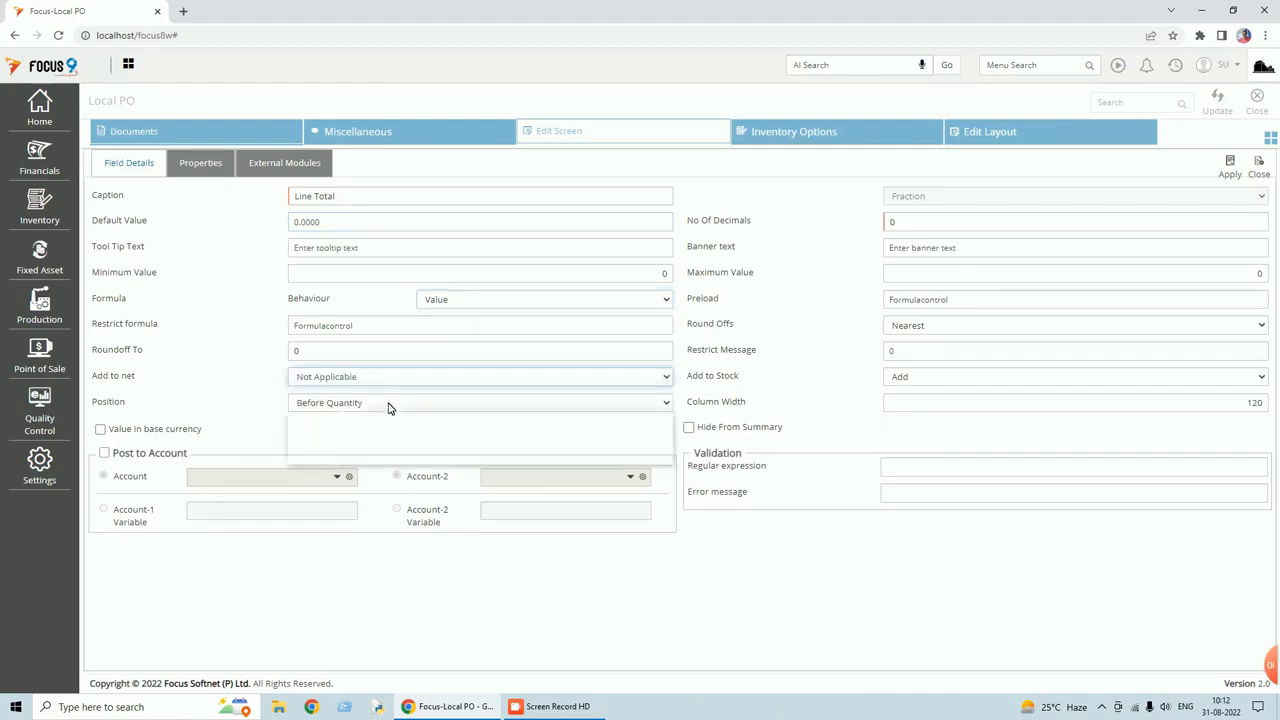
left_click(350, 457)
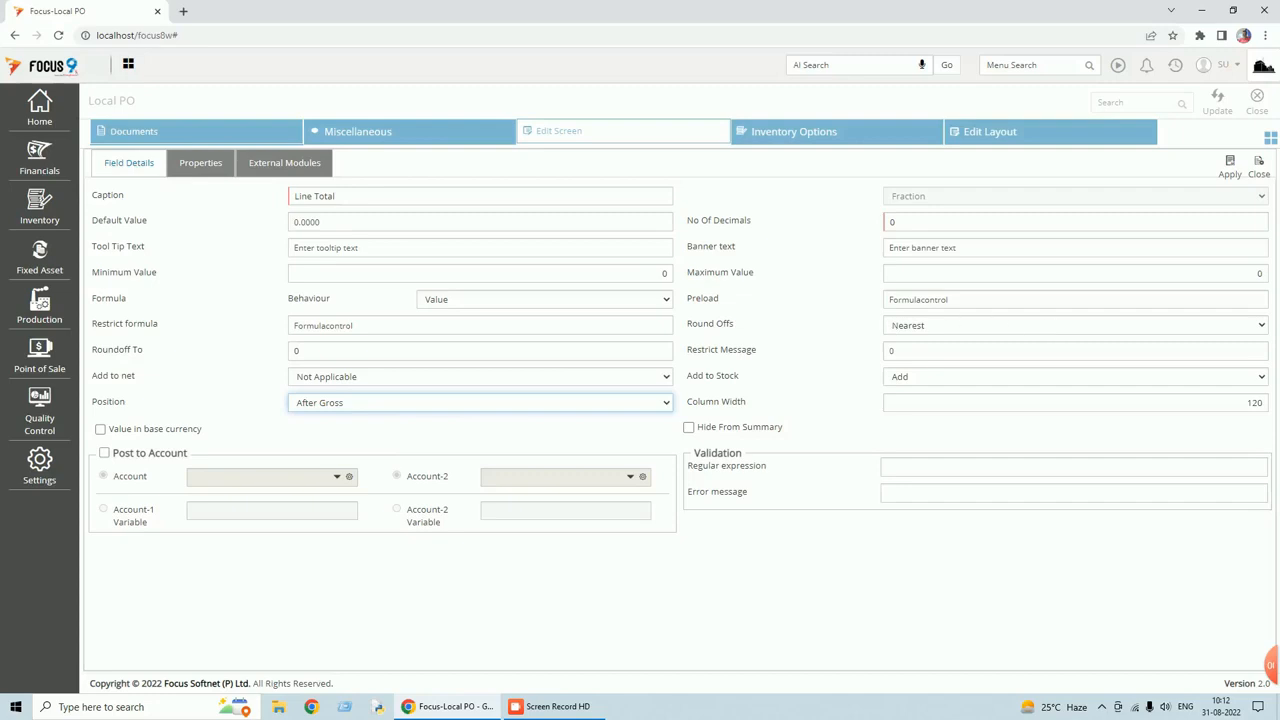
left_click(960, 300)
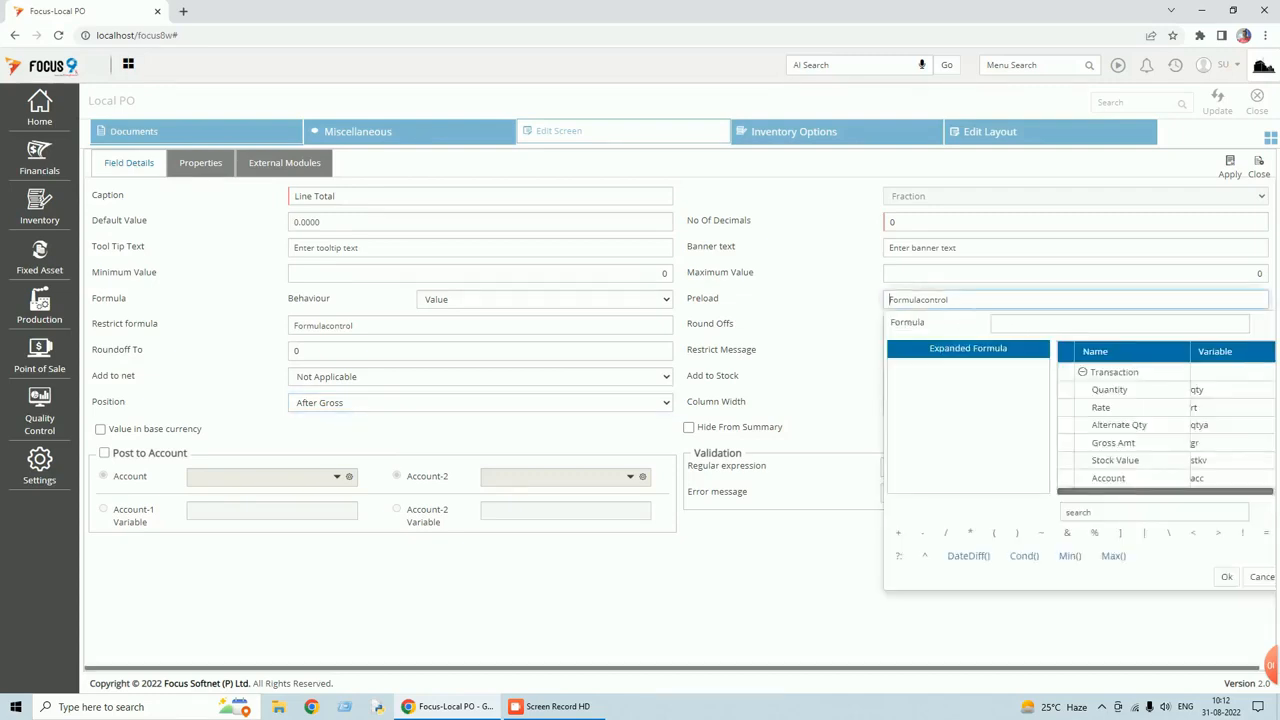
Give Line Total the preload formula &gr-sbo1+sbo2, then save and update the configuration.
type("&")
type("gr-sbo1+sbo2")
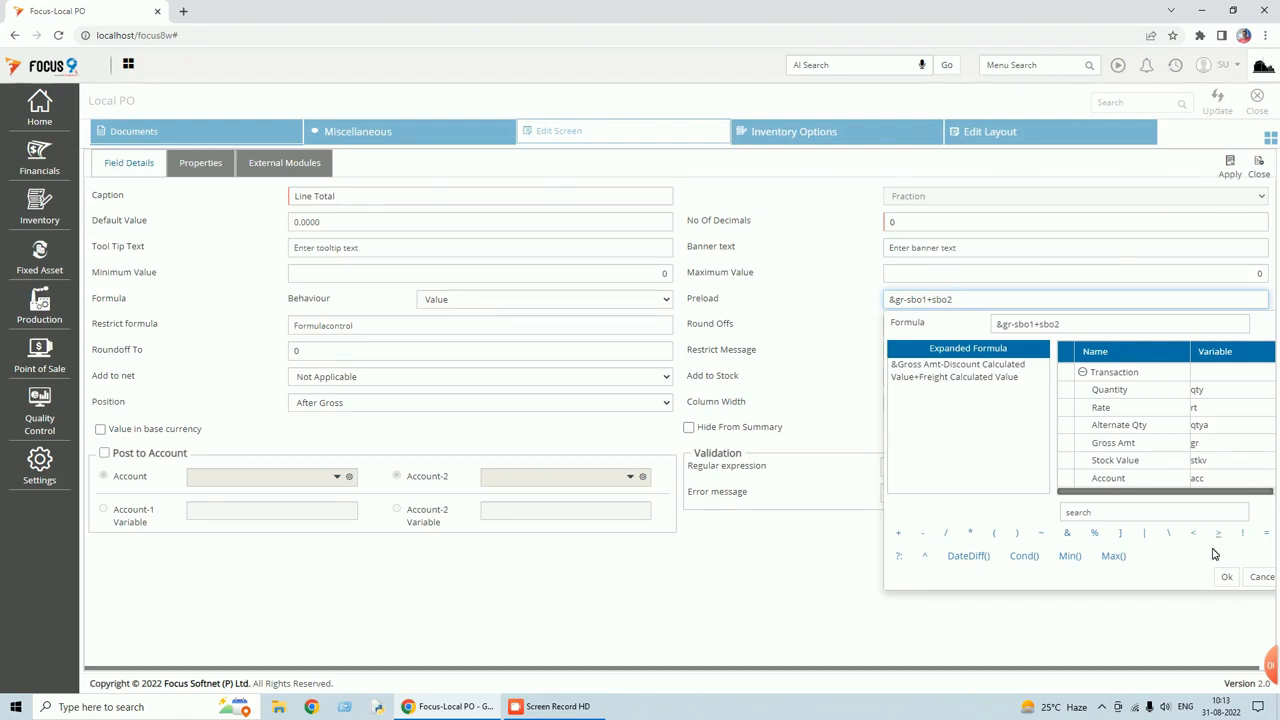
left_click(1225, 576)
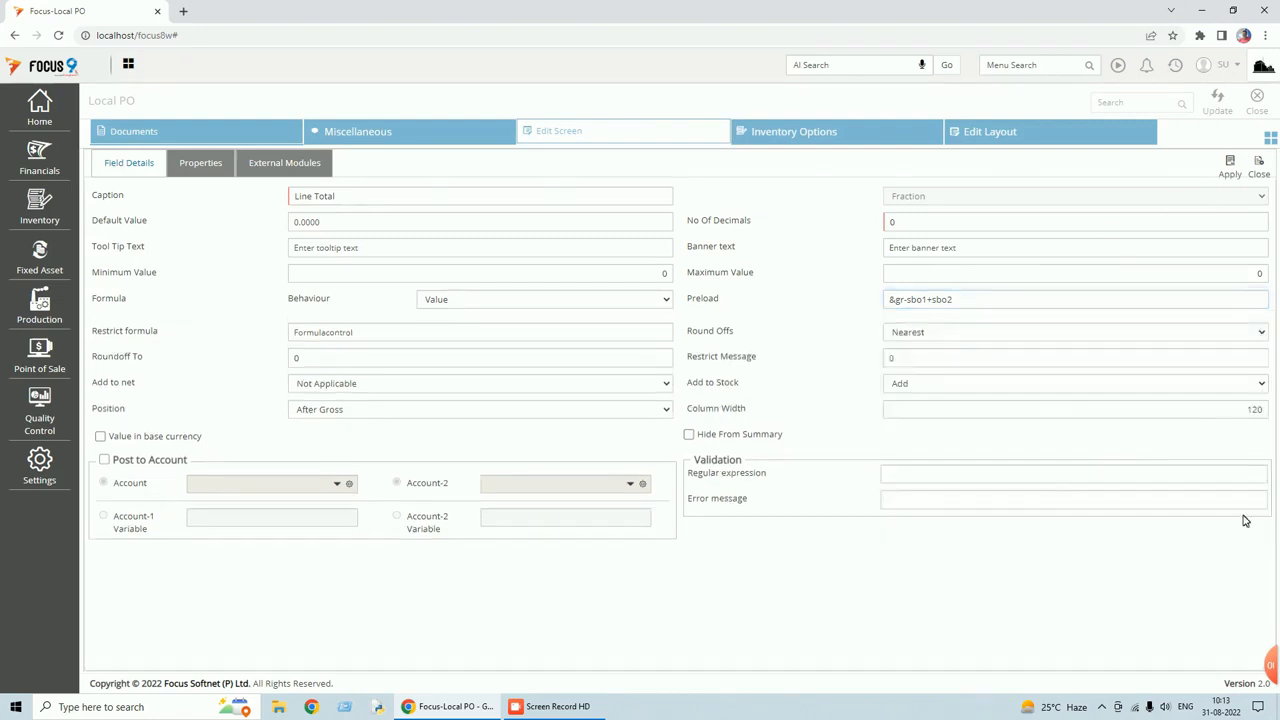
left_click(1236, 180)
left_click(1218, 108)
left_click(1252, 112)
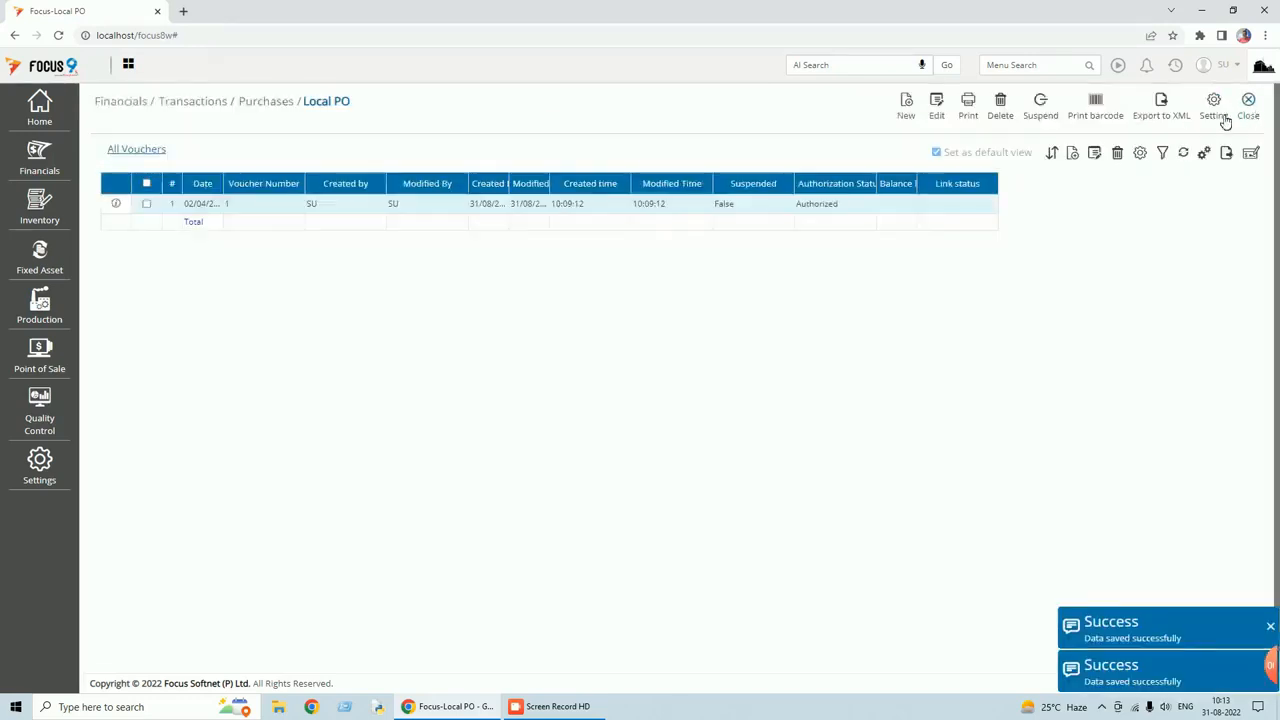
Open Local PO voucher 1 and commit row 1's Freight so Line Total recalculates to 237.
left_click(605, 205)
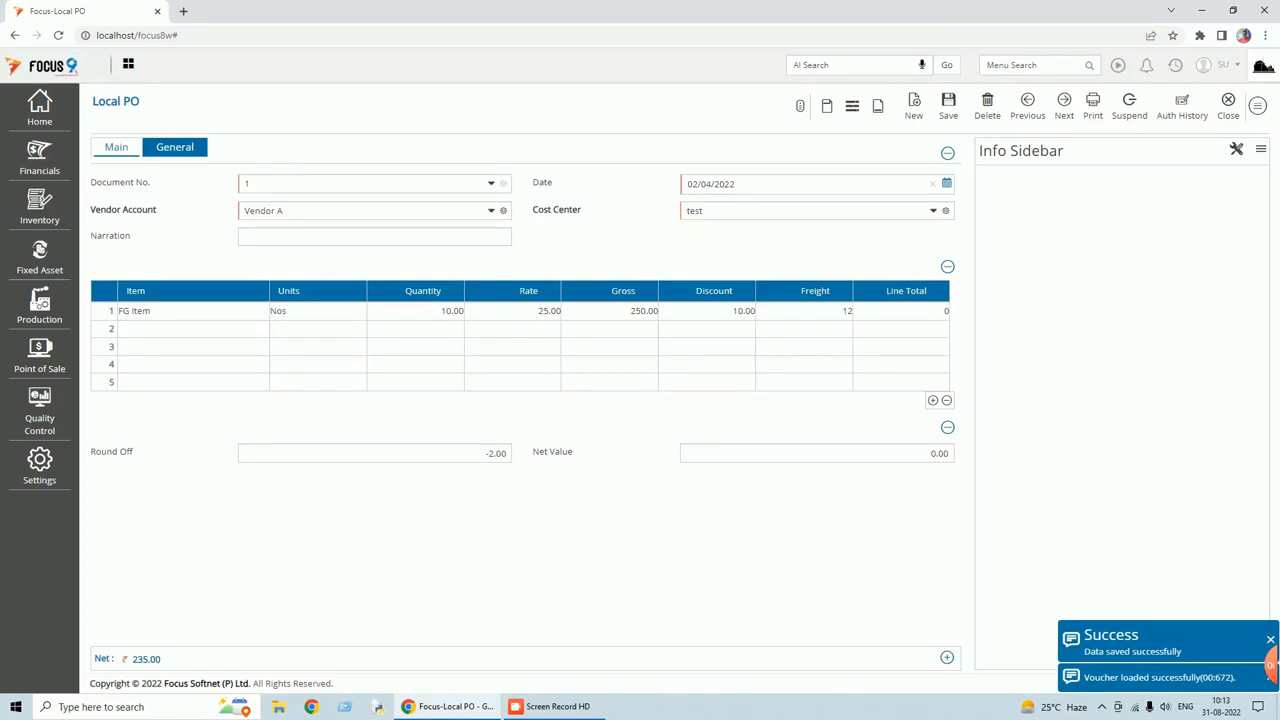
left_click(628, 312)
left_click(830, 314)
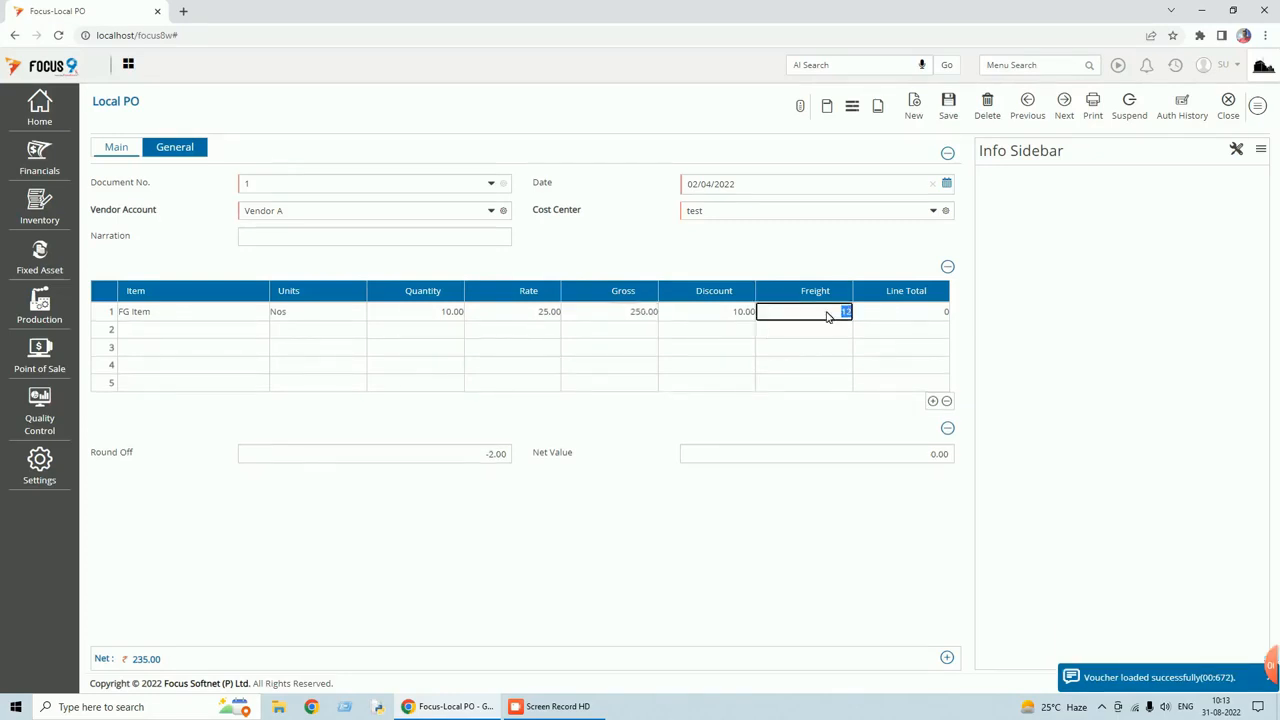
key("Tab")
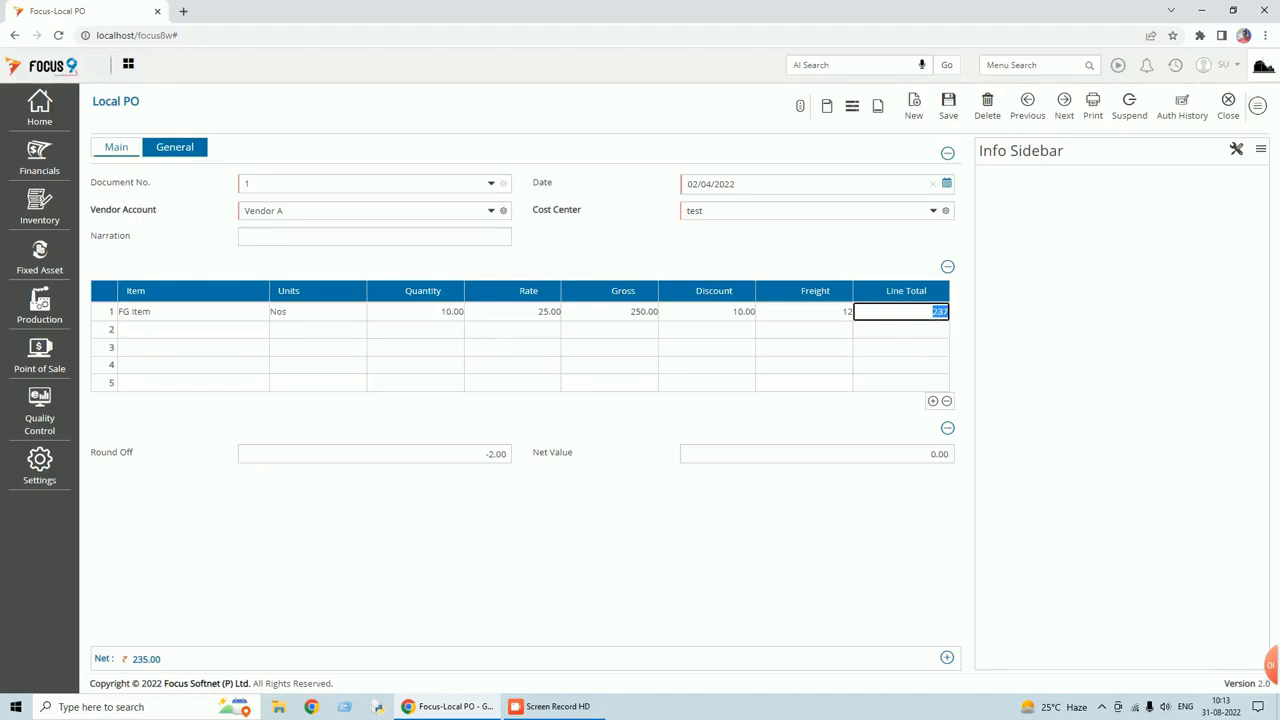
mouse_move(163, 660)
Cancel the discard prompt, save voucher 1 with Line Total 237, and close the voucher and list.
left_click(1233, 110)
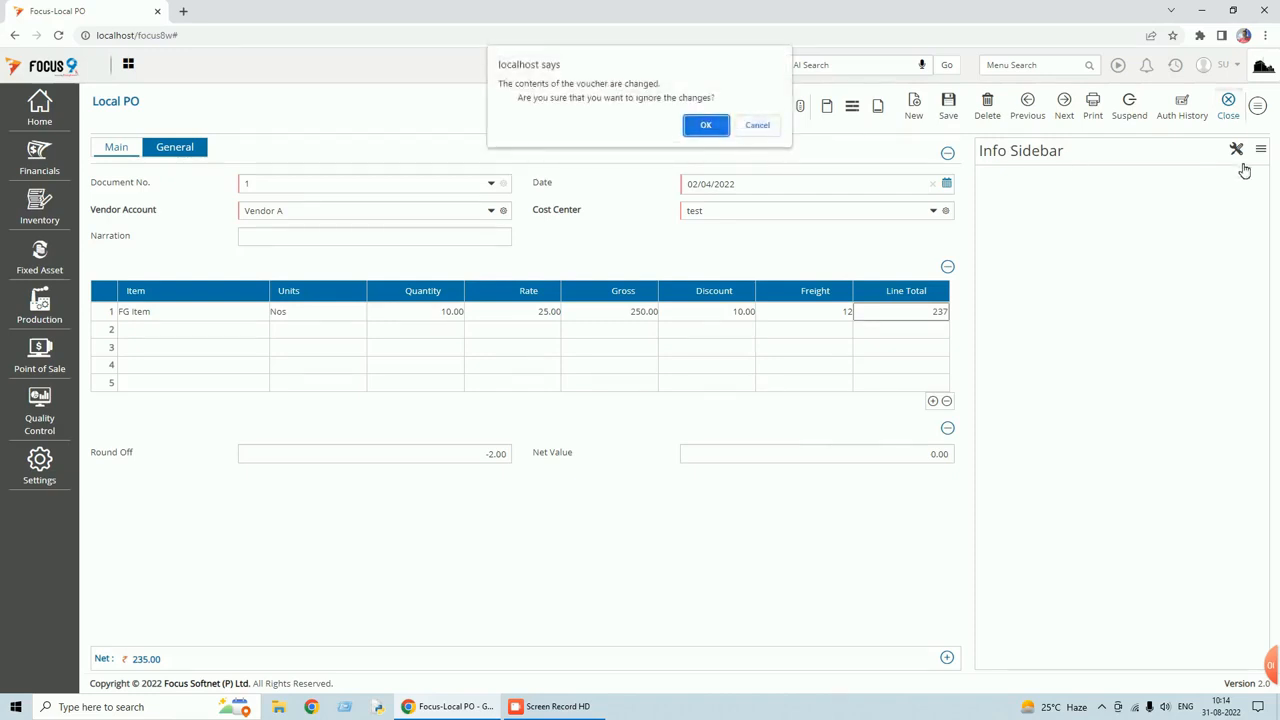
left_click(755, 126)
left_click(945, 106)
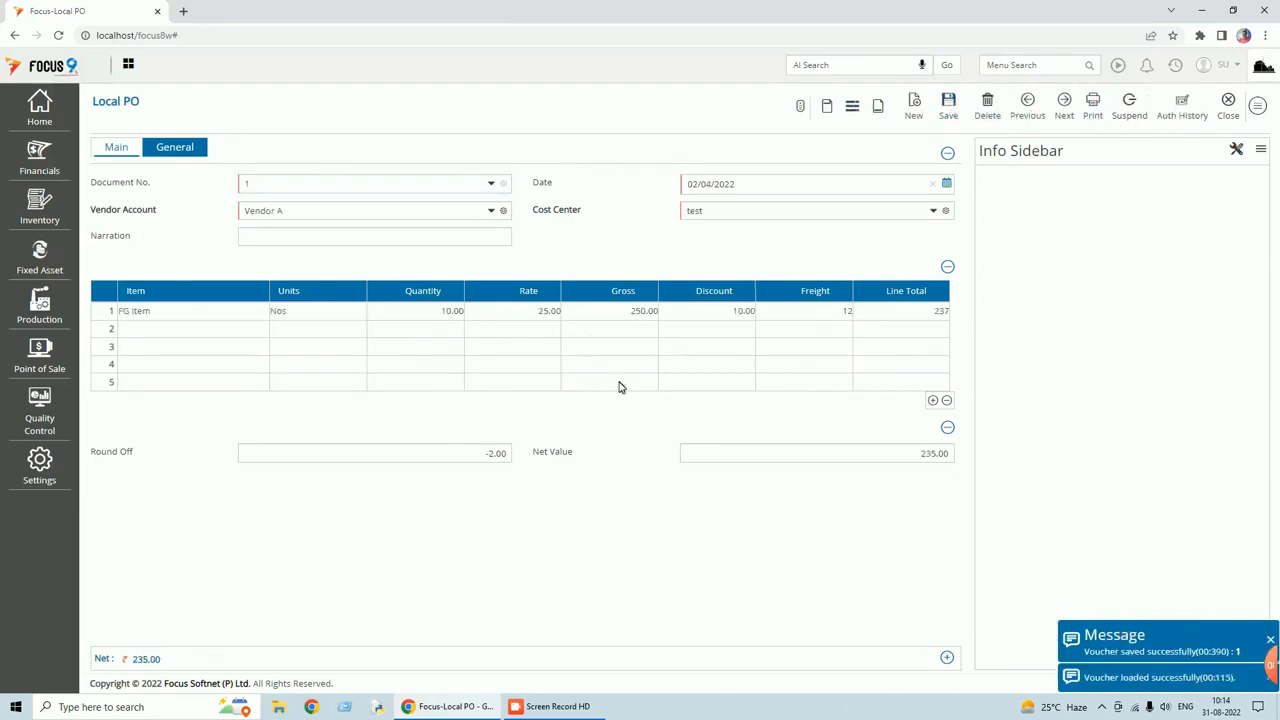
left_click(1238, 117)
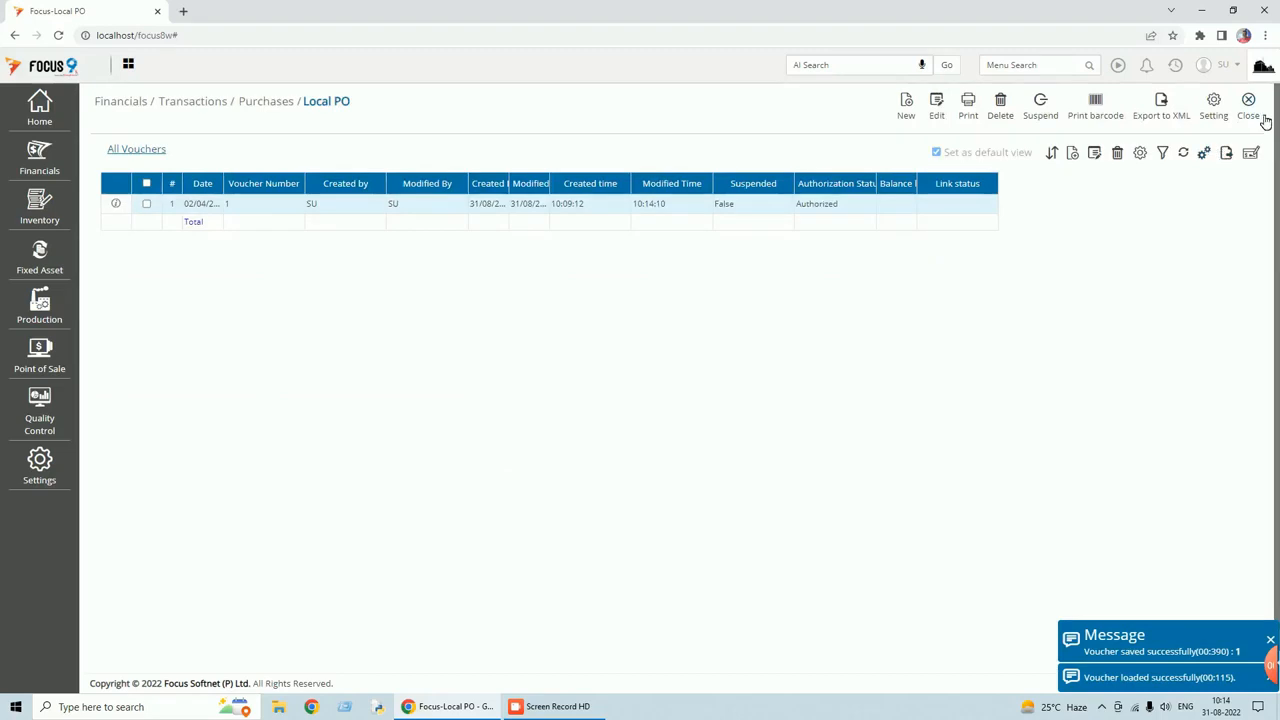
left_click(1258, 118)
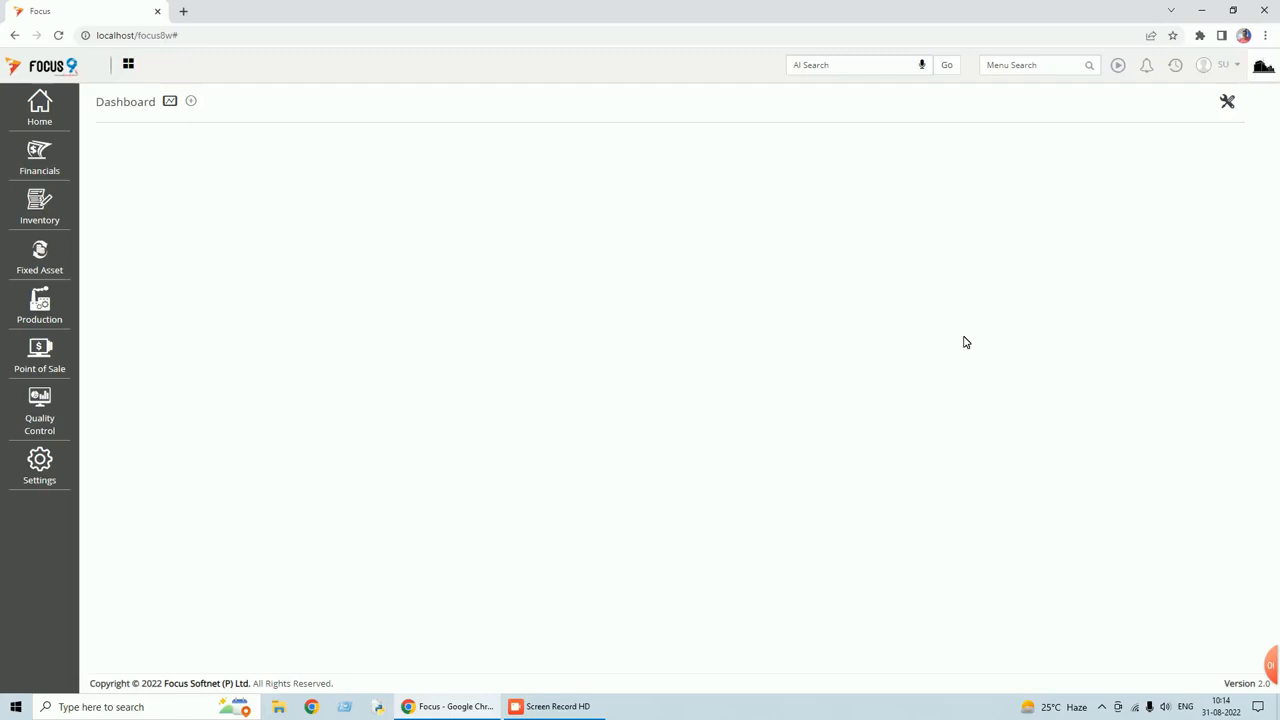
Abandon a menu search for 'mrn' and open Settings > Configure Transactions.
left_click(1033, 65)
type("mrn")
key("BackSpace")
key("BackSpace")
key("BackSpace")
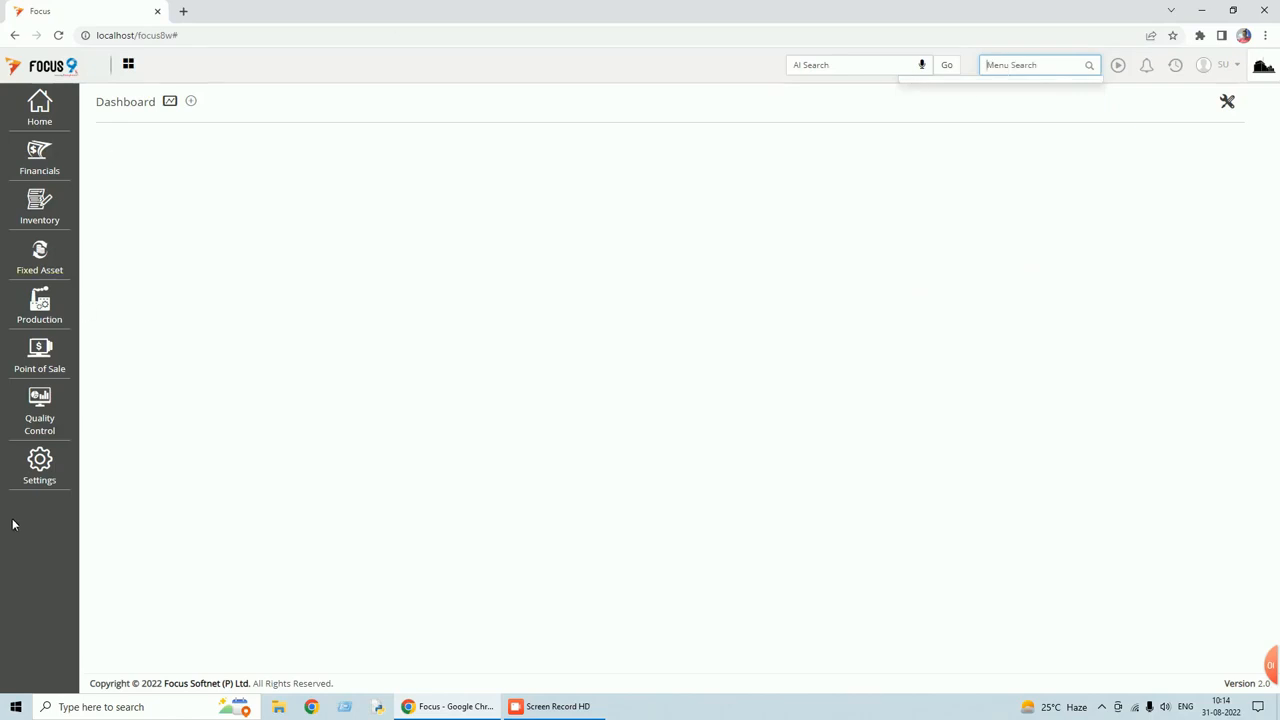
left_click(45, 470)
left_click(142, 113)
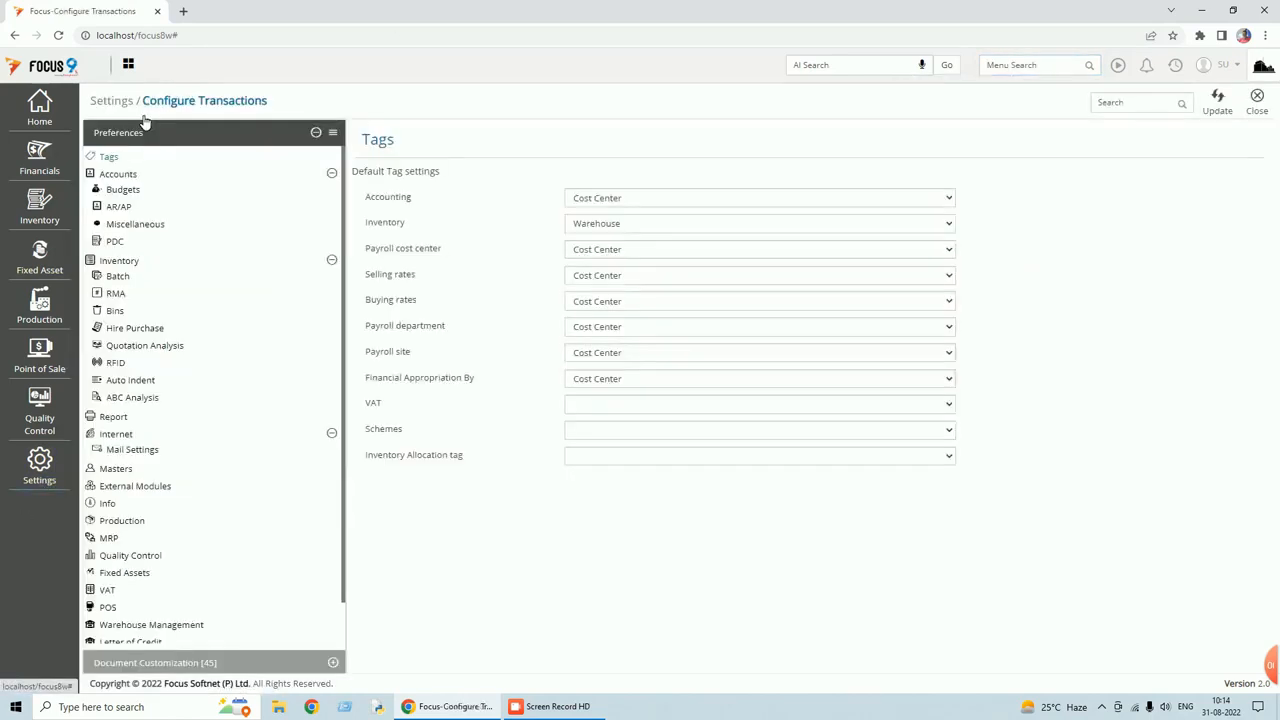
scroll(153, 384, "down", 1)
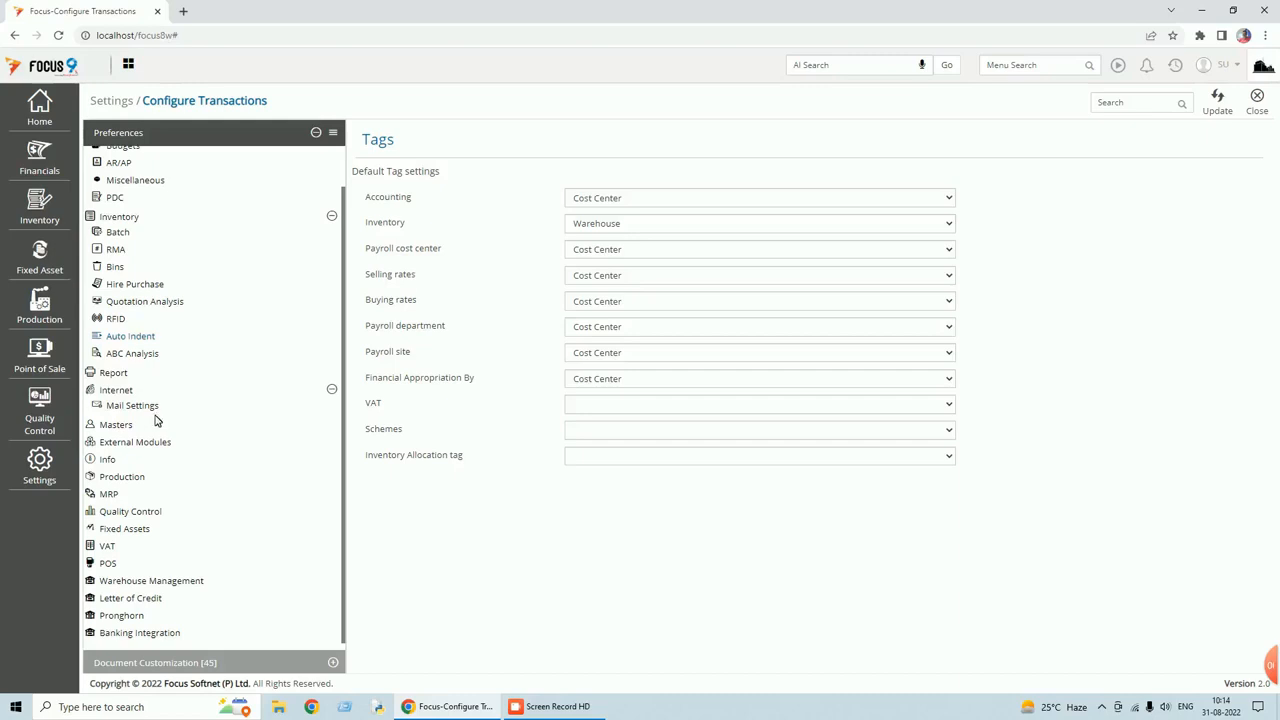
Filter Document Customization by 'ma' and open Material Receipt Notes.
left_click(195, 663)
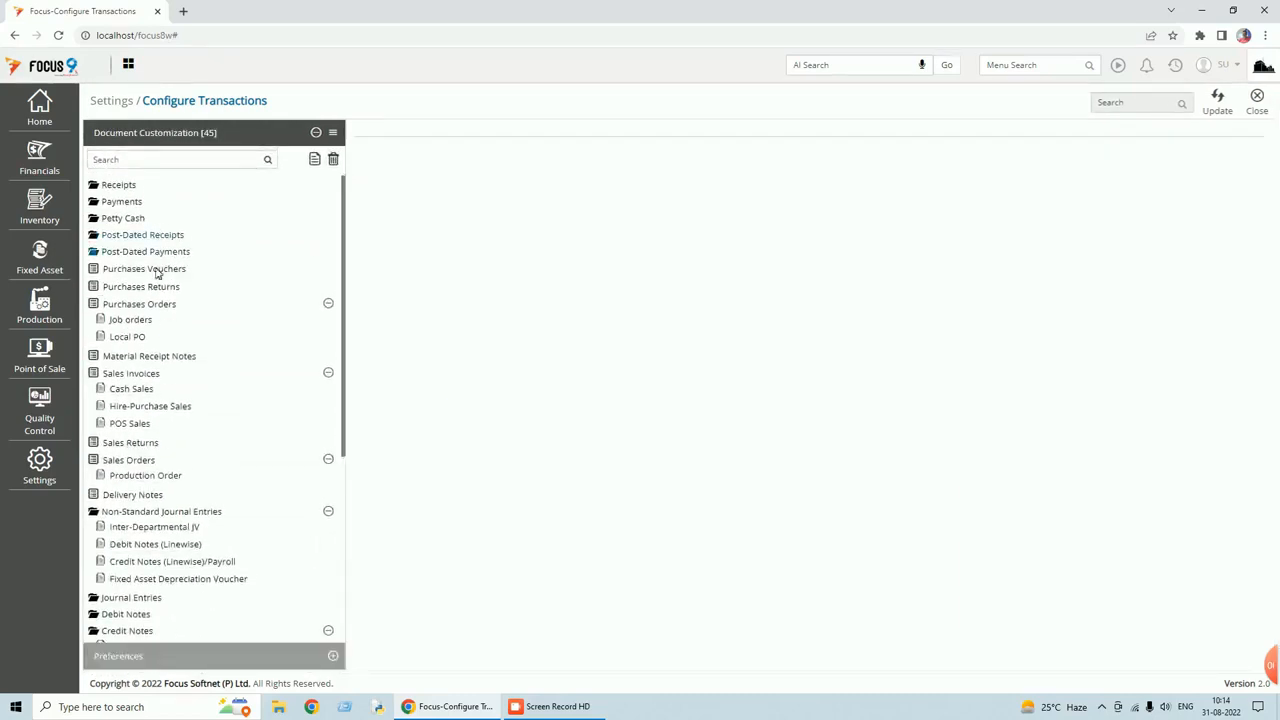
left_click(160, 156)
type("mat")
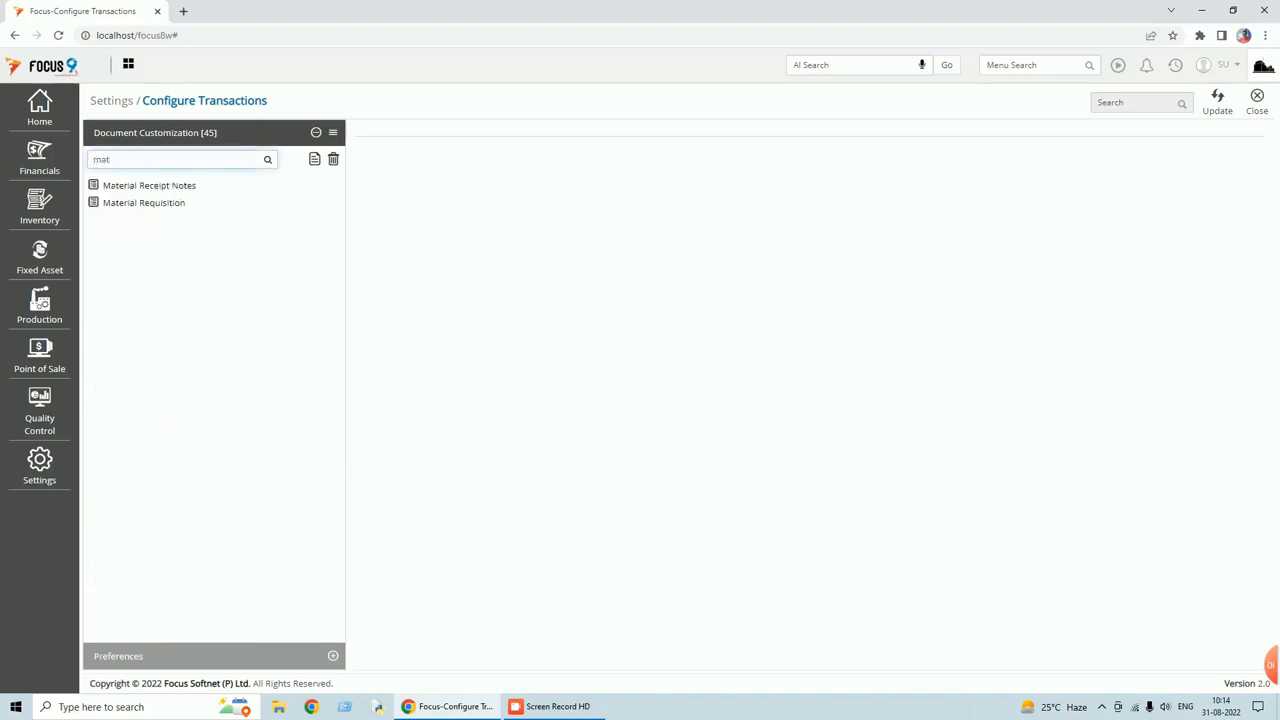
left_click(176, 188)
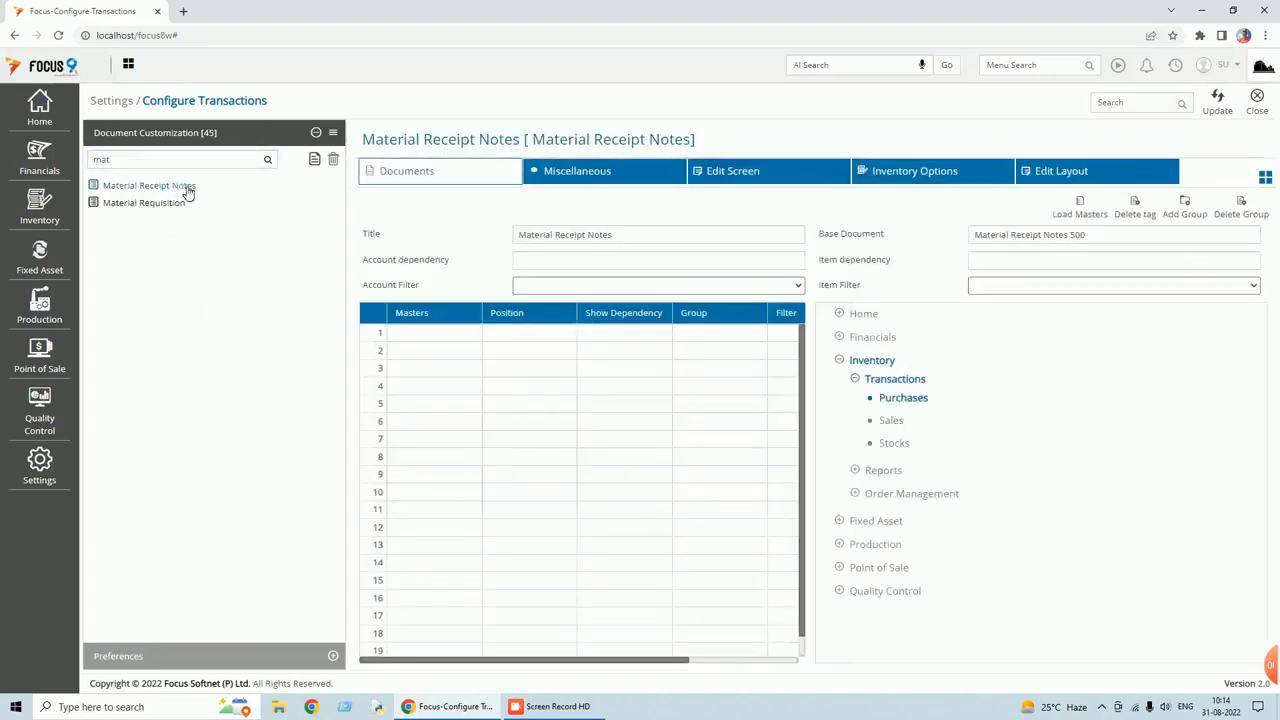
Create a new document from Material Receipt Notes titled Local MRN under Financials > Transactions > Purchases.
left_click(315, 161)
left_click_drag(602, 236, 454, 240)
type("Local MRN")
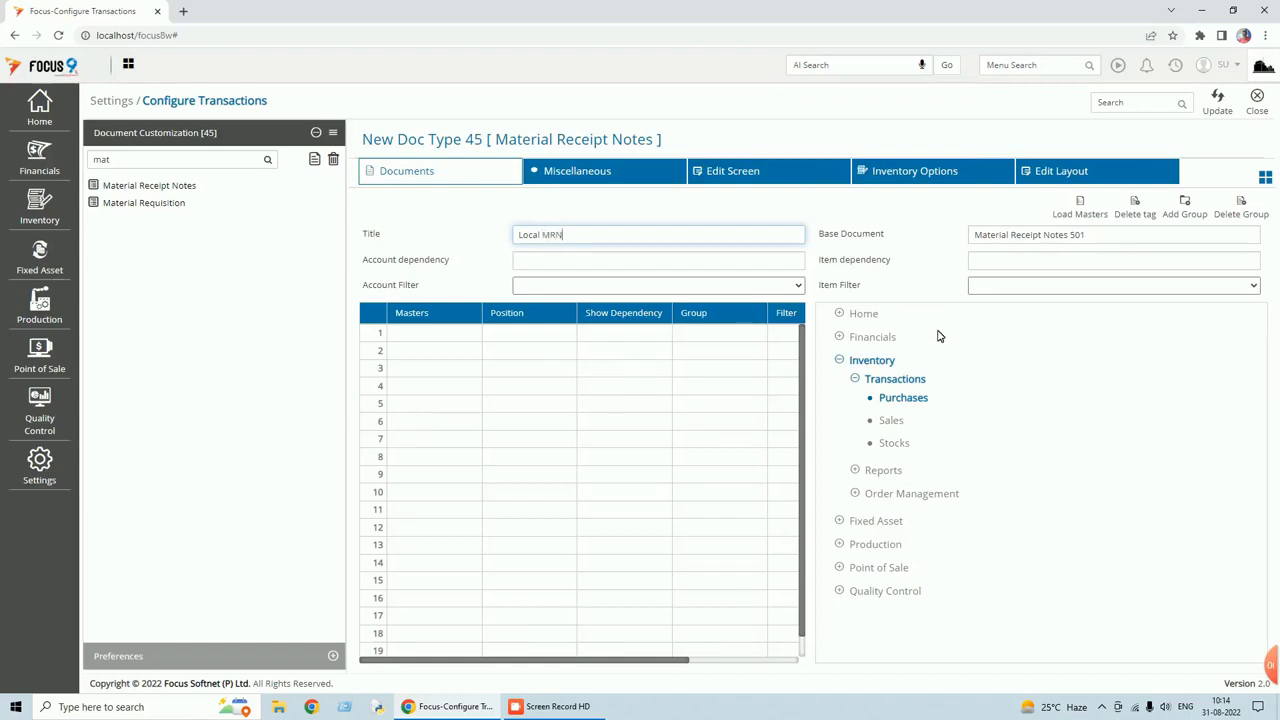
left_click(922, 376)
left_click(896, 400)
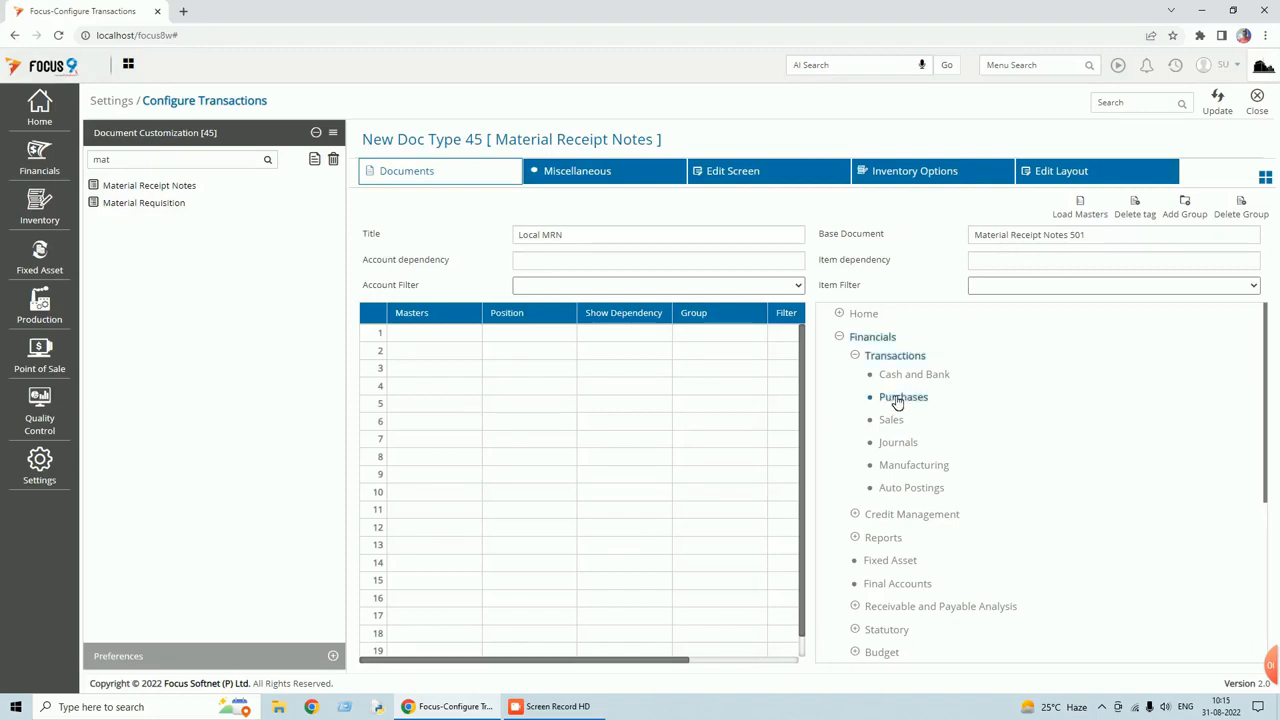
Set row 1 of the Masters grid to Cost Center with Position Header.
left_click(437, 336)
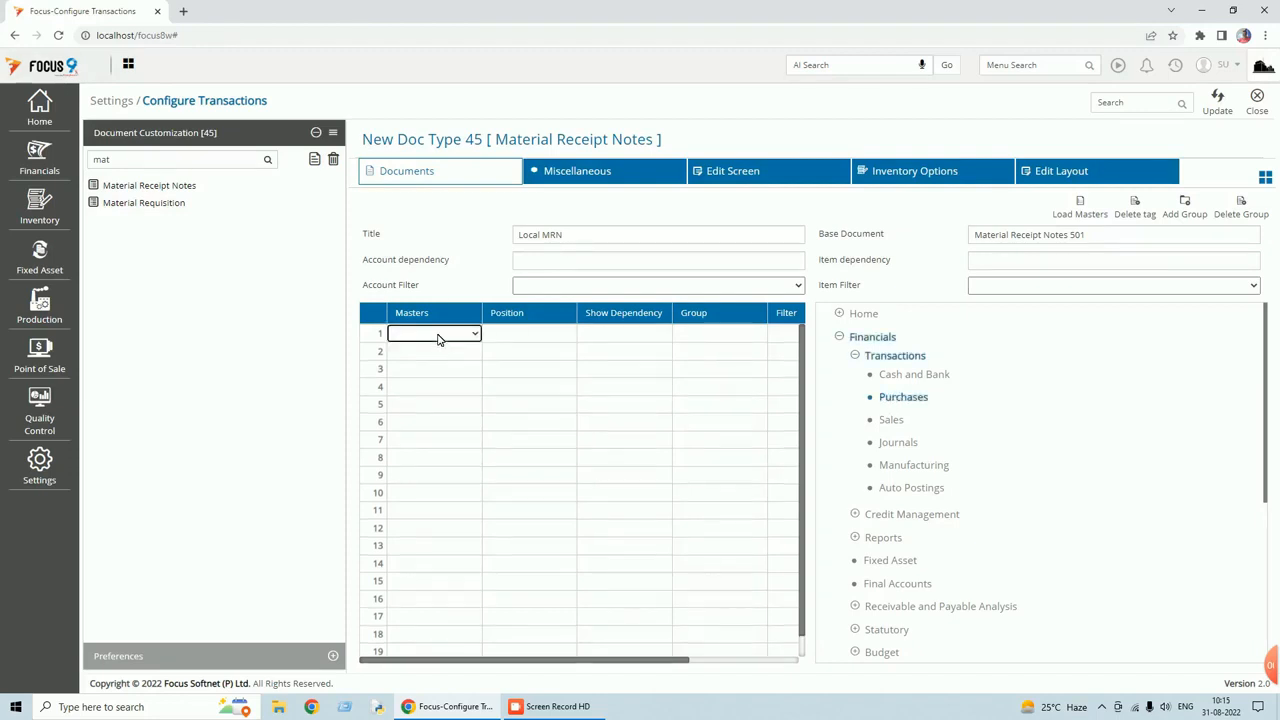
key("c")
key("Tab")
key("h")
key("Tab")
key("Tab")
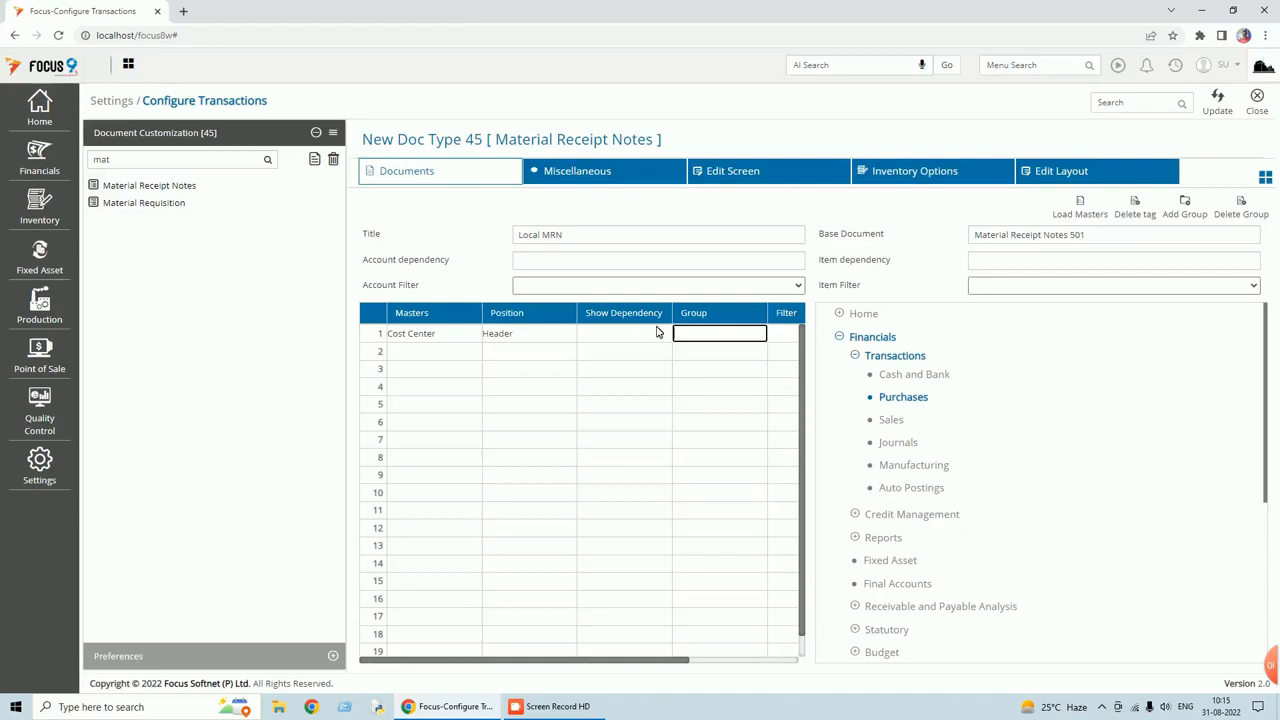
left_click(1083, 216)
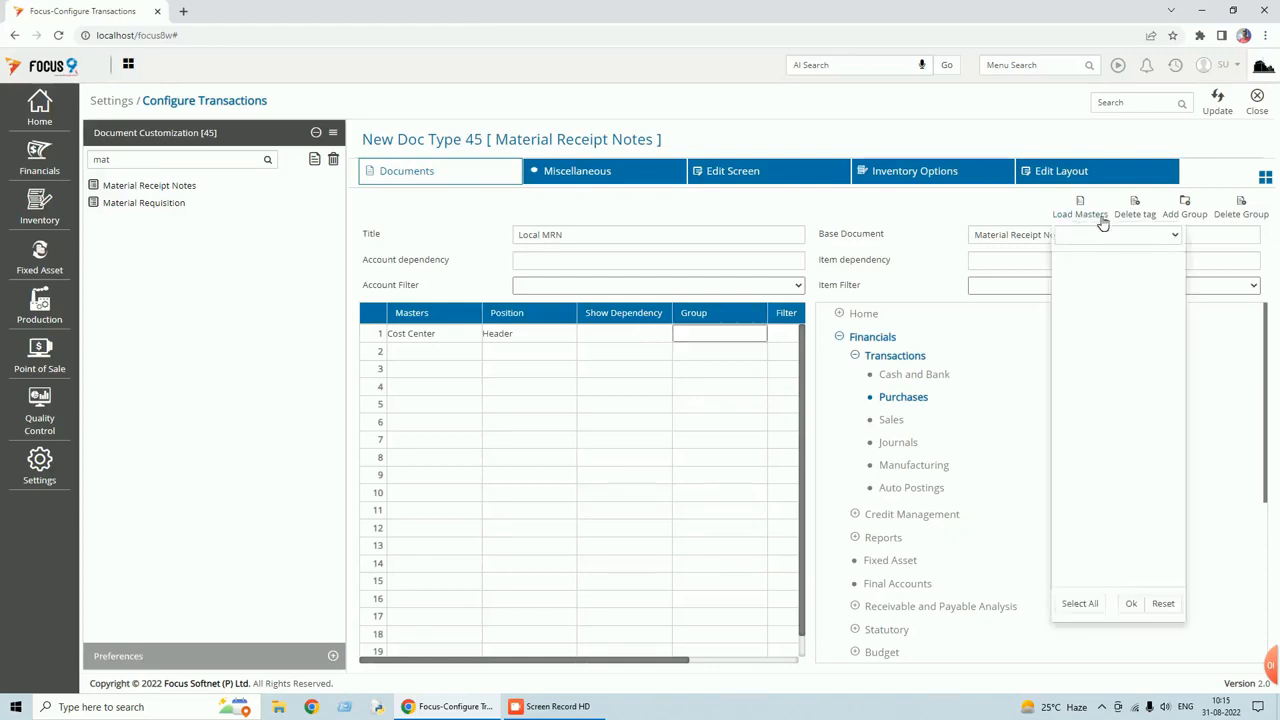
Load the Cost Center master settings from Local PO into Local MRN, then go to Edit Screen.
left_click(1173, 235)
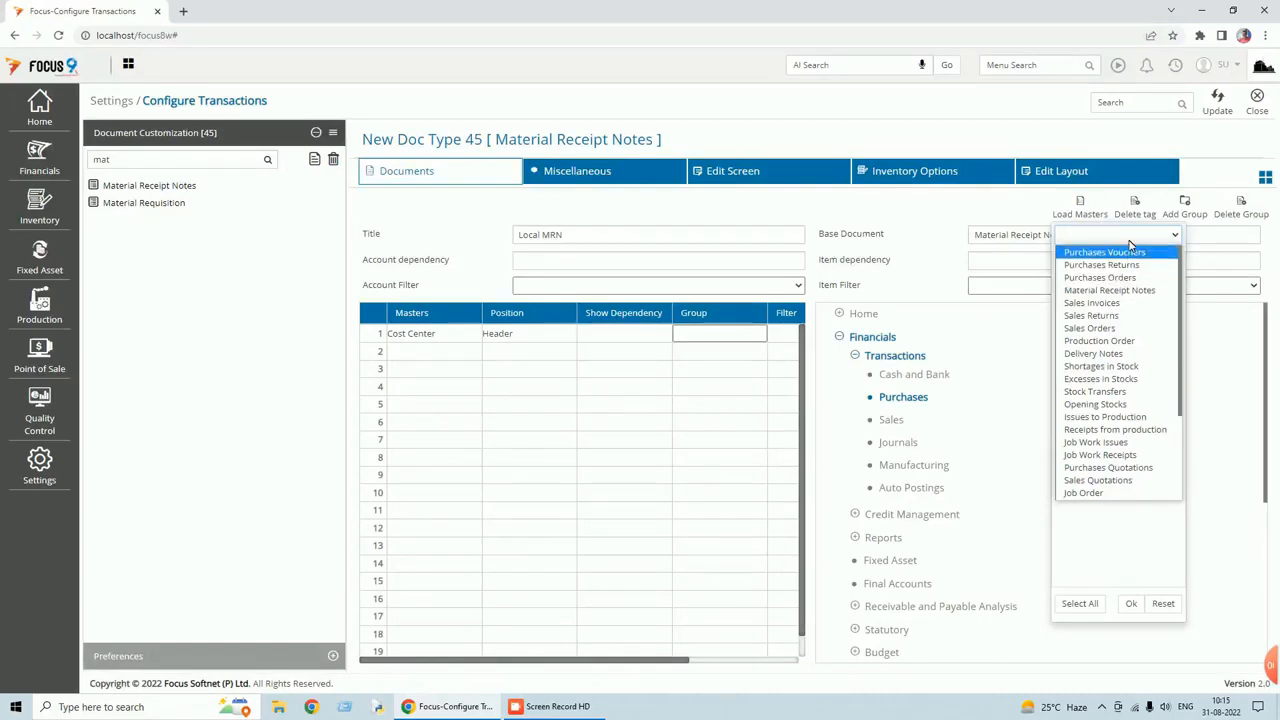
key("l")
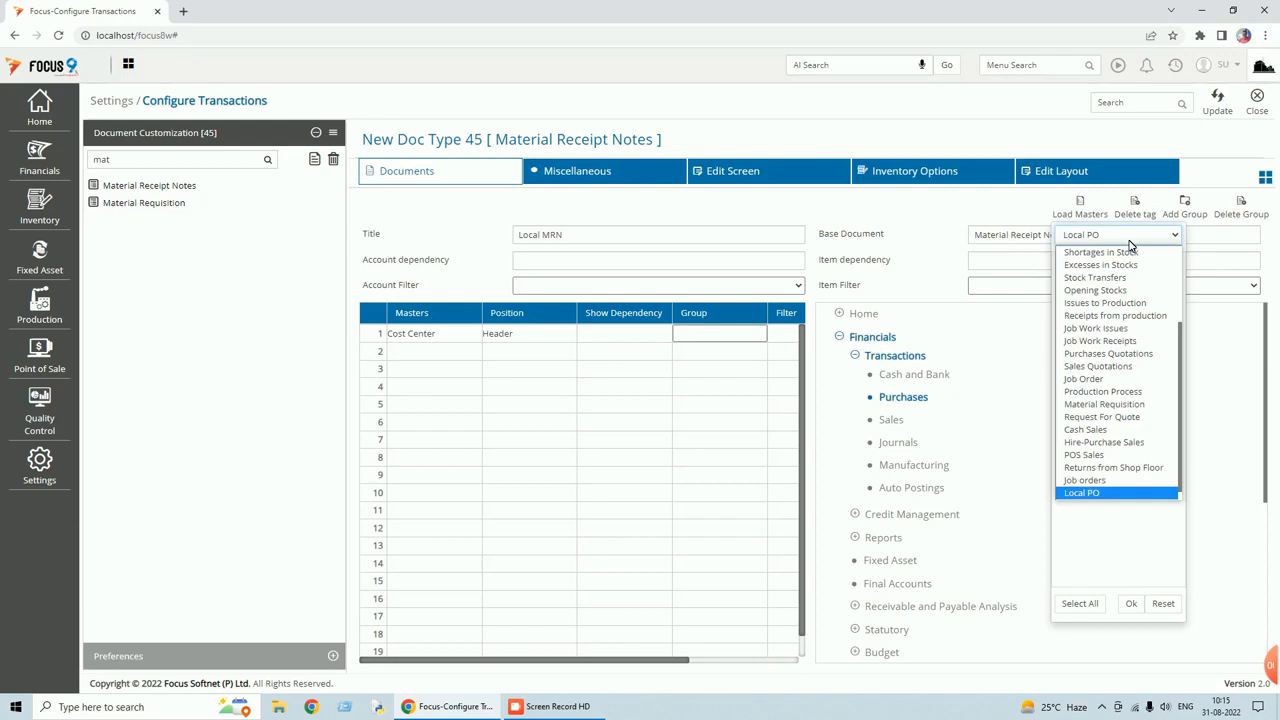
left_click(1095, 491)
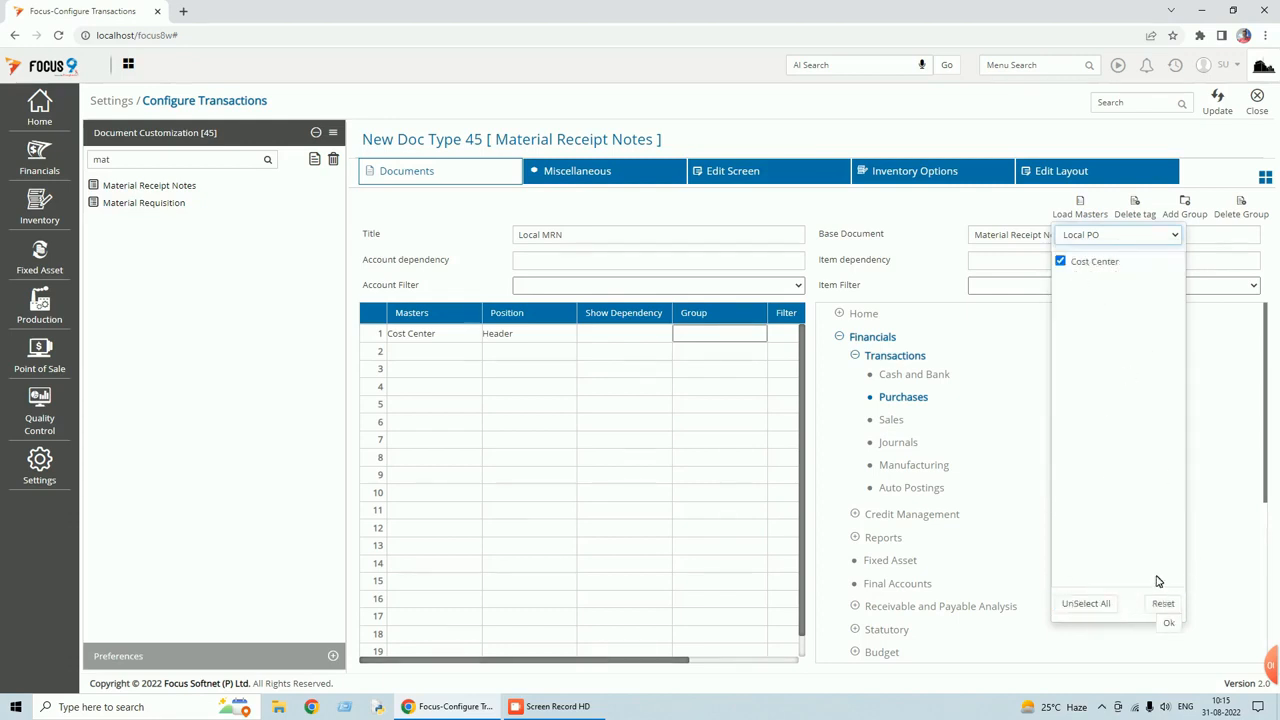
left_click(1169, 623)
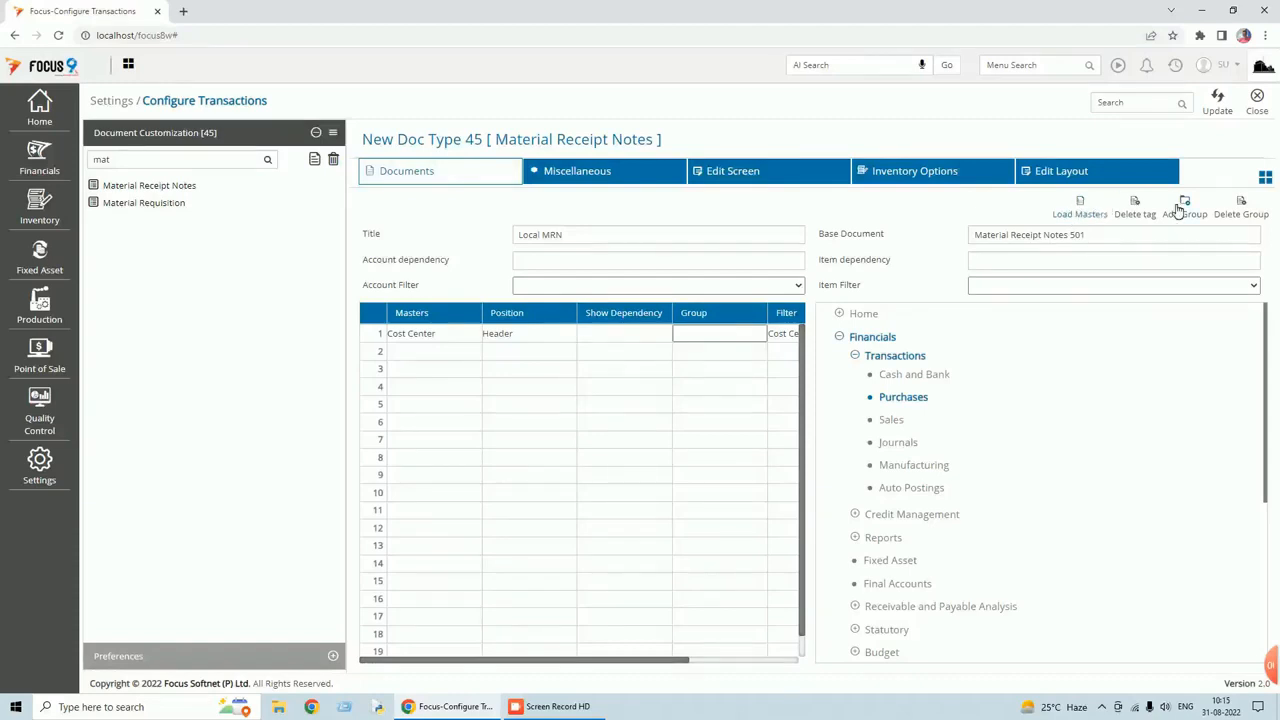
left_click(727, 174)
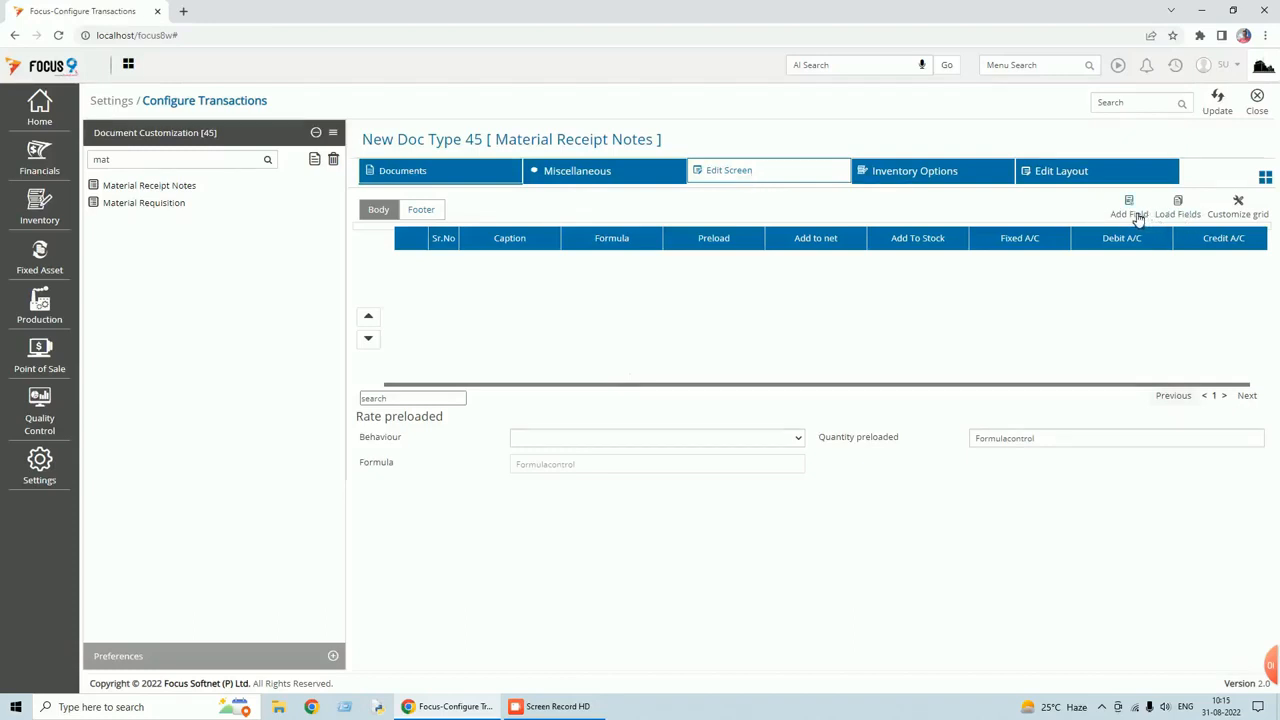
Load the Discount, Freight and Line Total body fields from Local PO into Local MRN.
left_click(1174, 216)
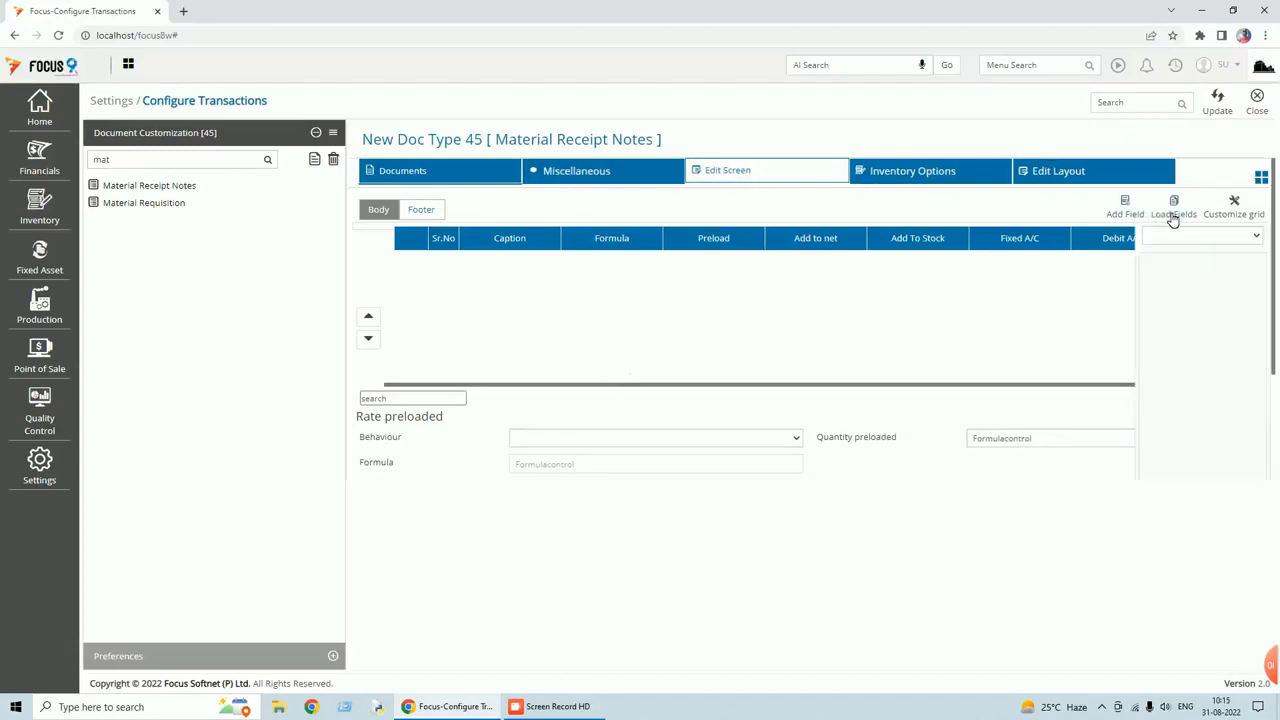
left_click(1176, 218)
left_click(1184, 217)
left_click(1262, 238)
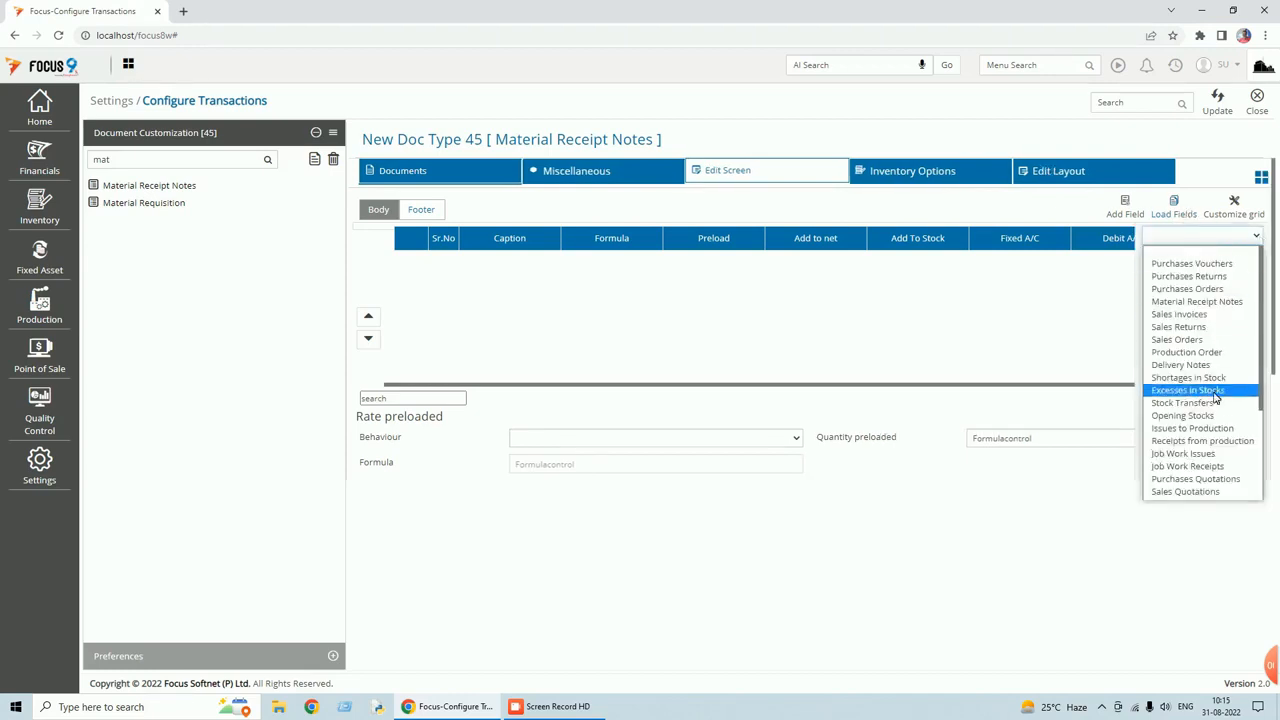
scroll(1217, 398, "down", 3)
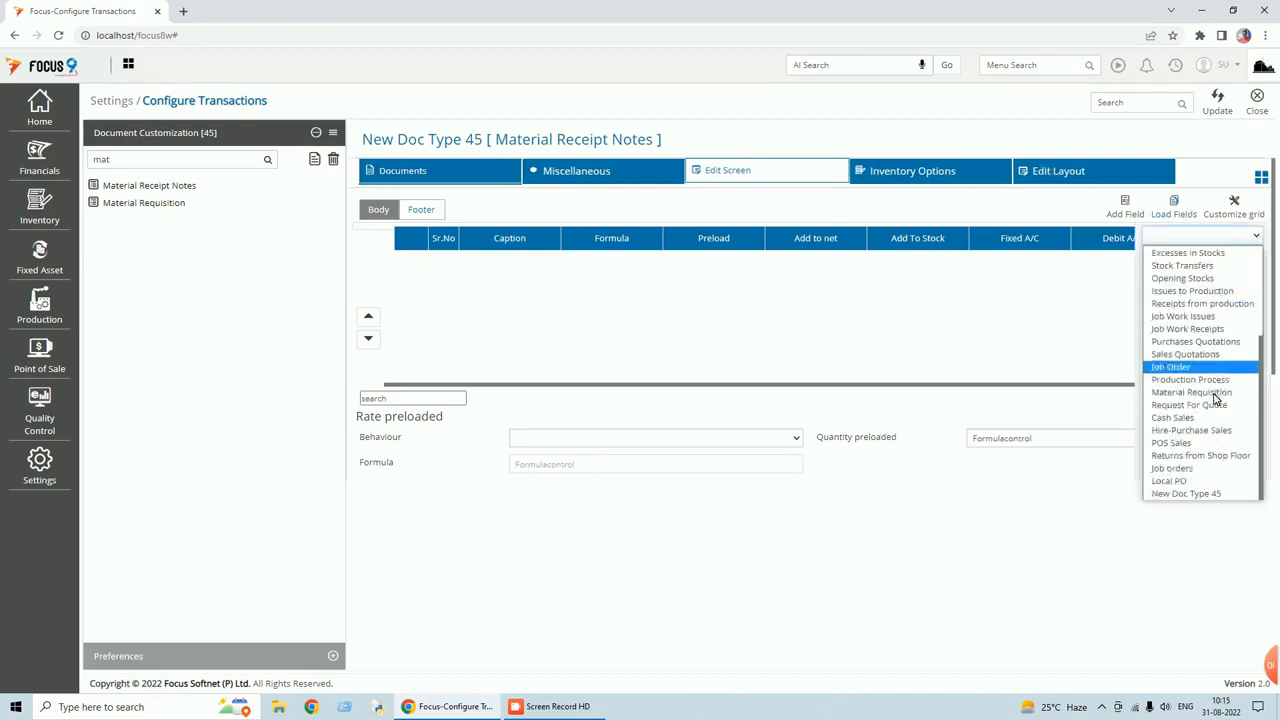
left_click(1195, 481)
left_click(1148, 262)
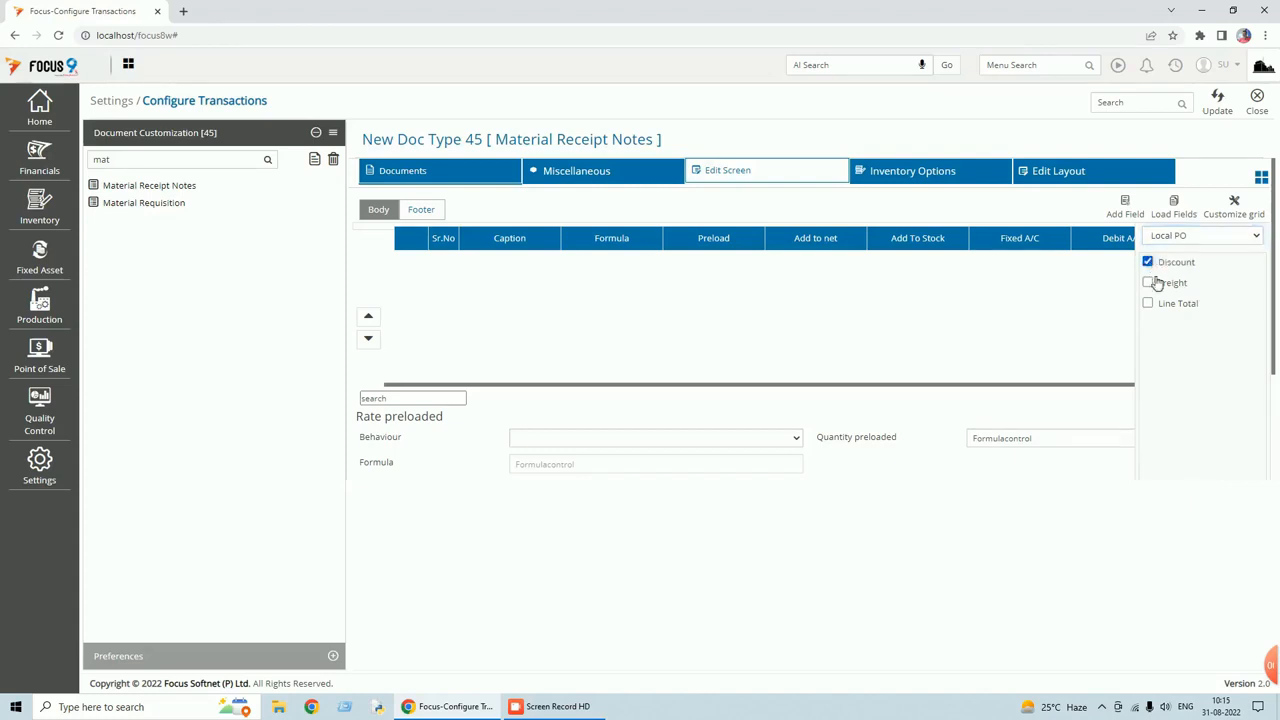
left_click(1148, 283)
left_click(1148, 304)
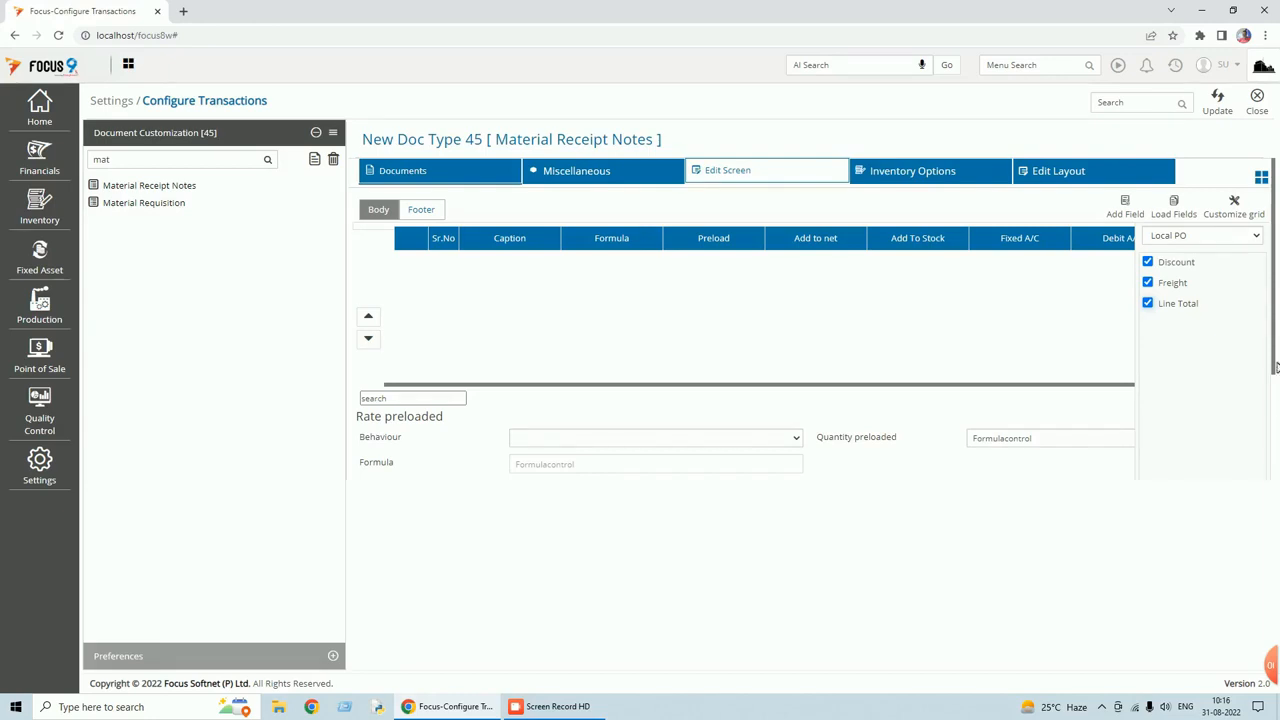
scroll(1257, 389, "down", 2)
left_click(1250, 462)
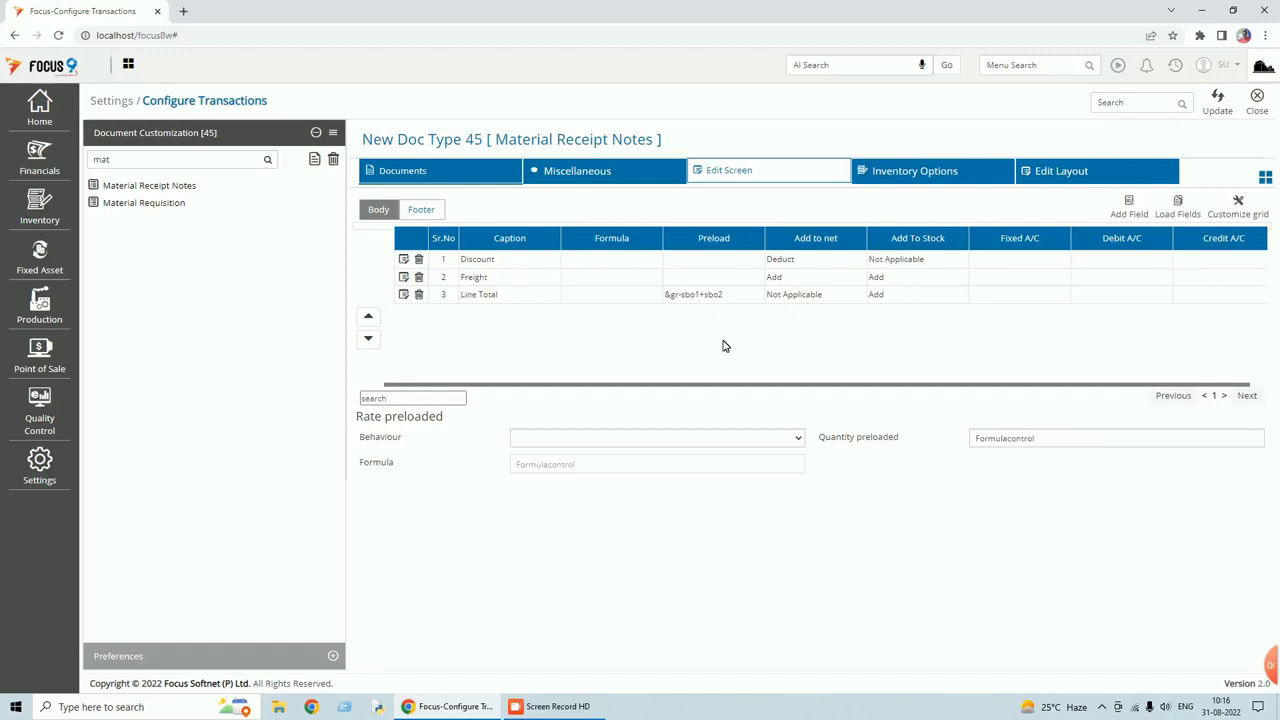
left_click(1047, 174)
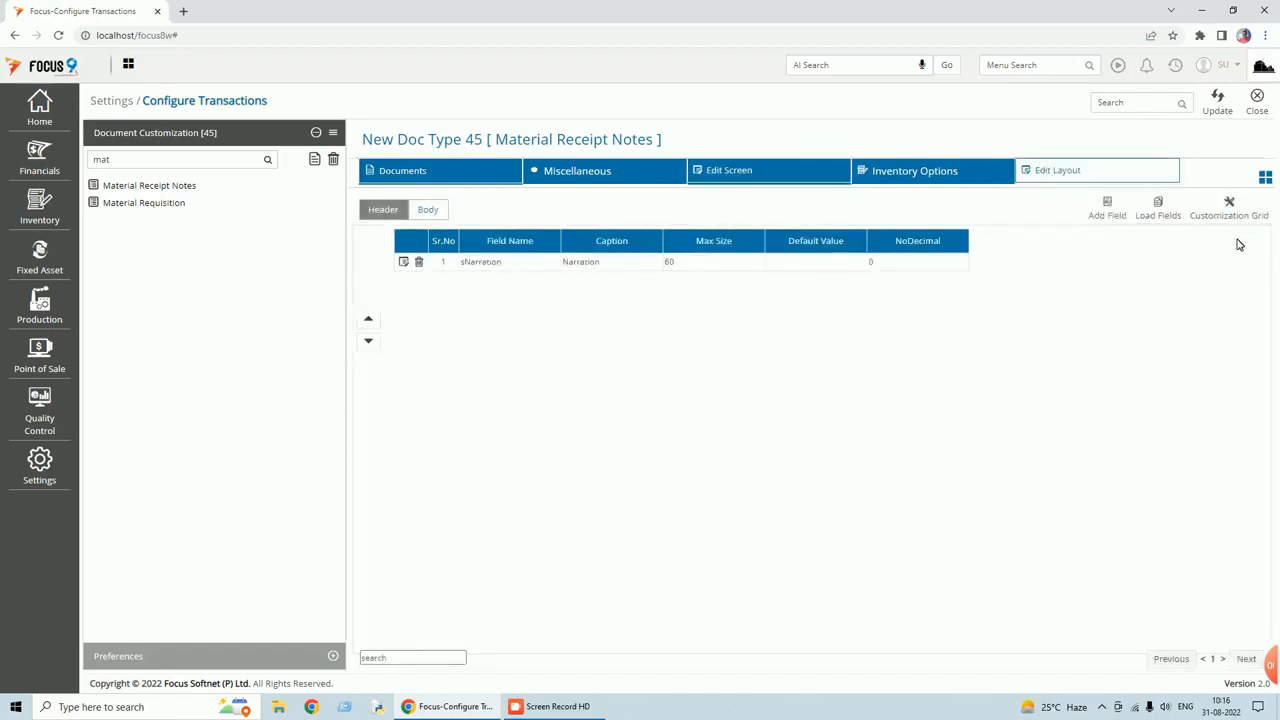
Load Quotation Reference and Attachment from Local PO into the header and update the configuration.
left_click(1162, 215)
left_click(1258, 240)
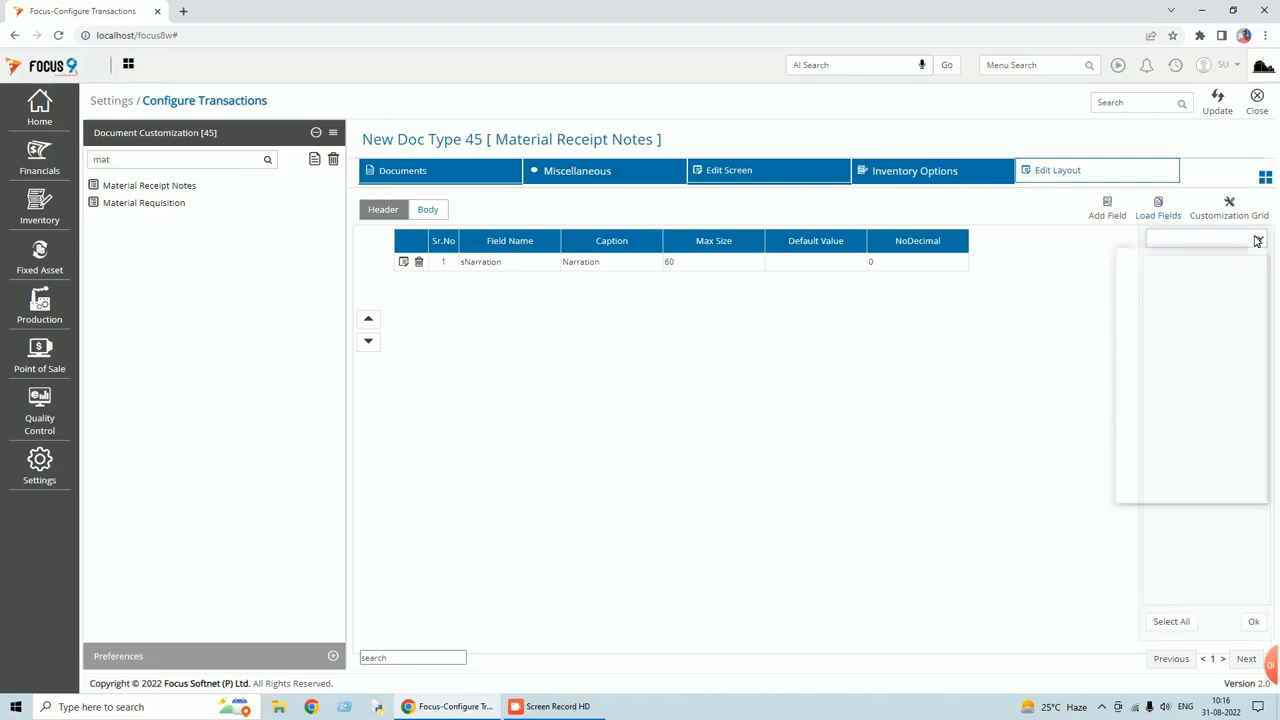
scroll(1223, 357, "down", 5)
left_click(1160, 485)
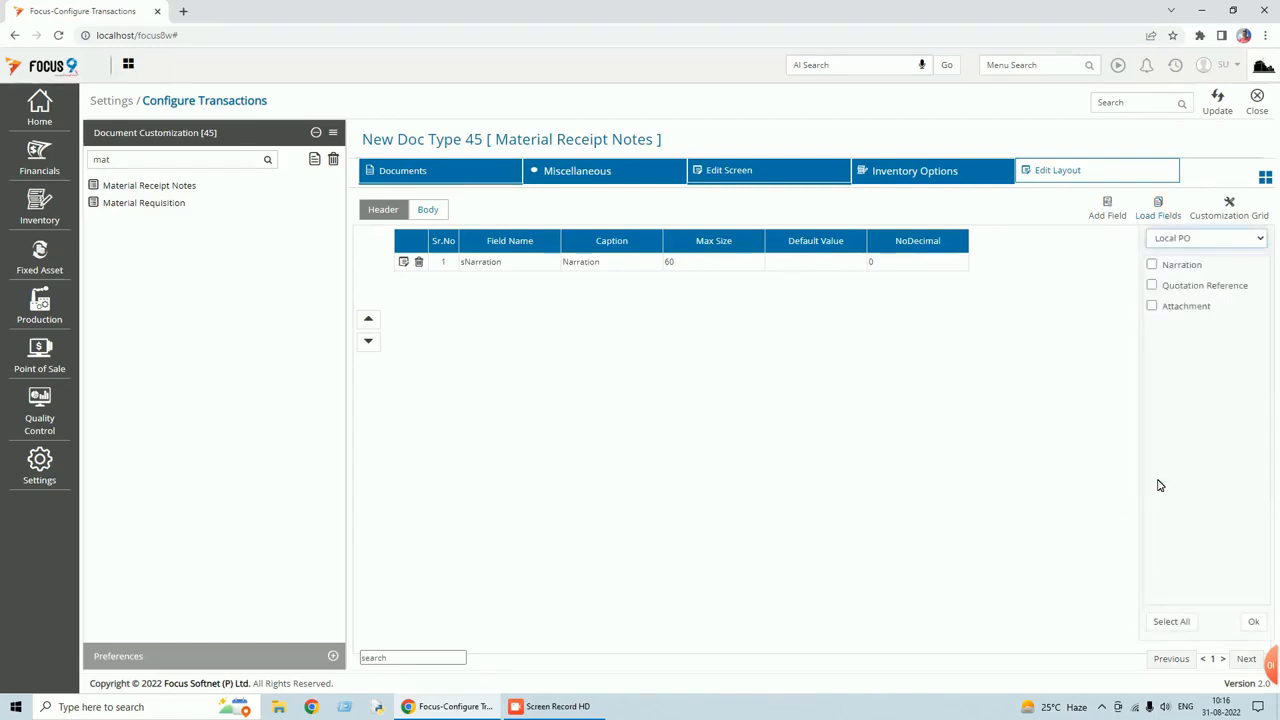
left_click(1153, 286)
left_click(1152, 307)
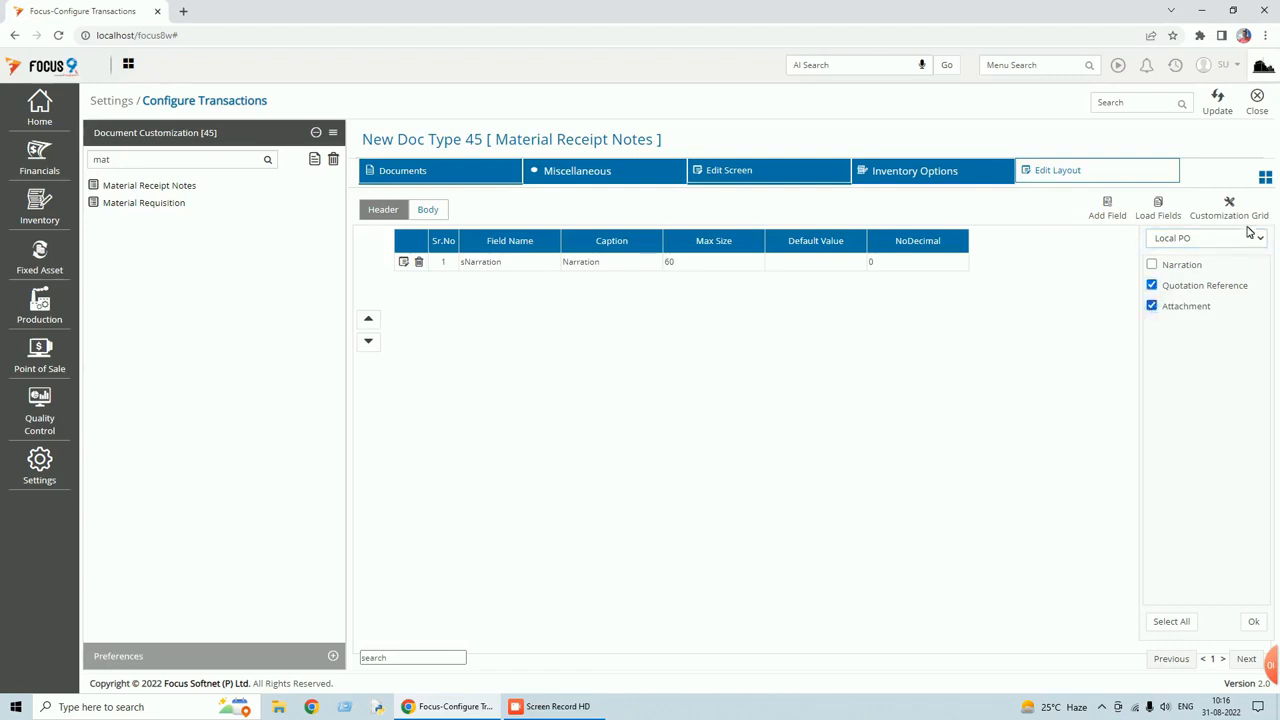
left_click(1254, 622)
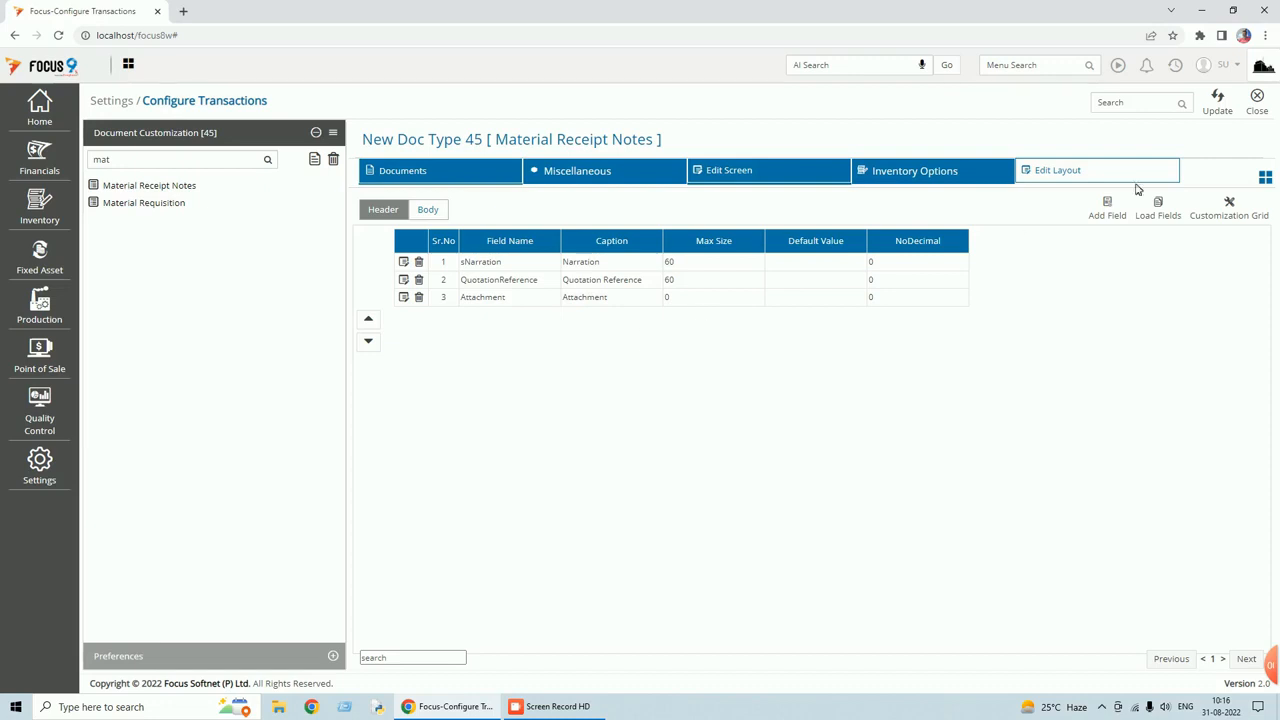
left_click(1216, 102)
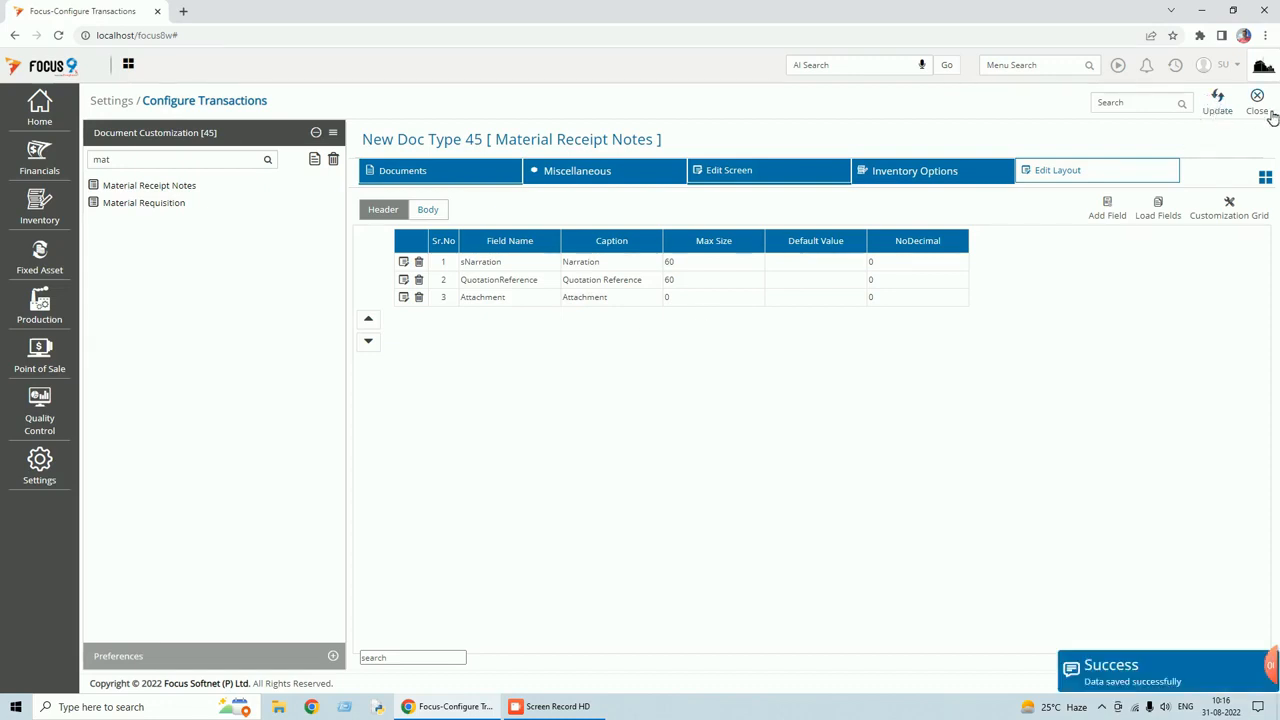
left_click(1266, 113)
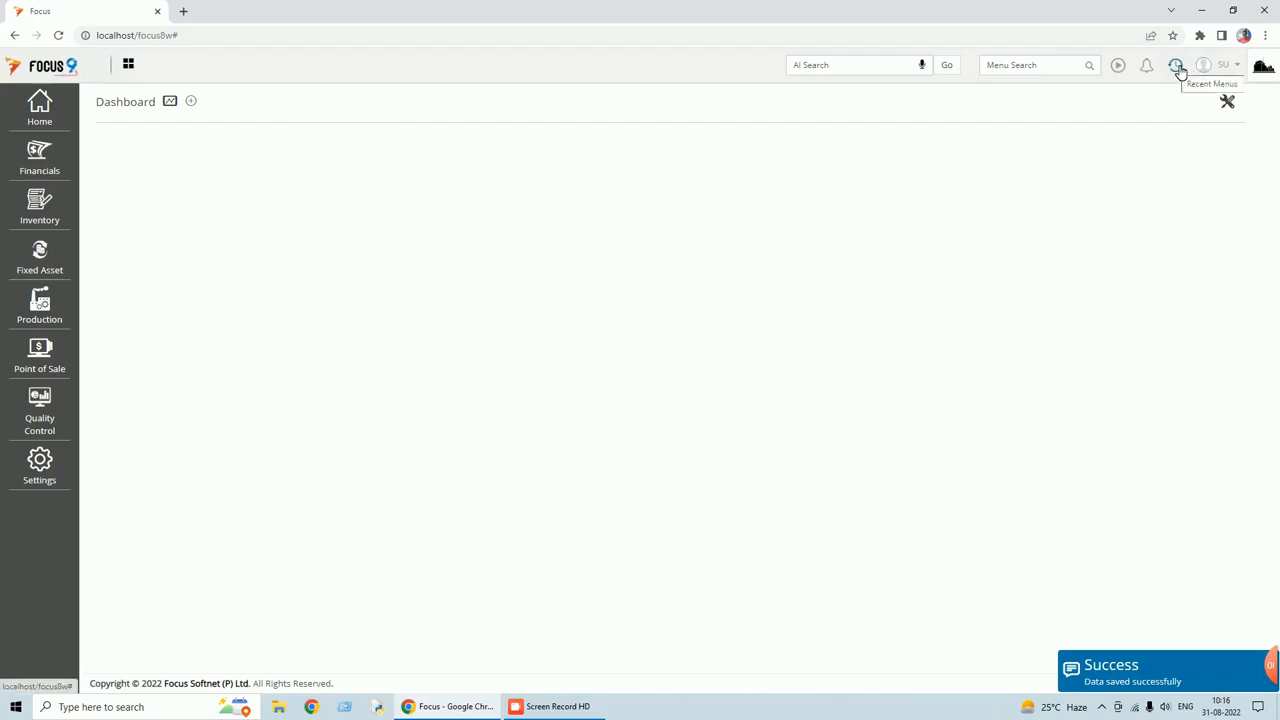
Log out and sign back in with the user name and password, retrying after fixing Caps Lock.
left_click(1236, 65)
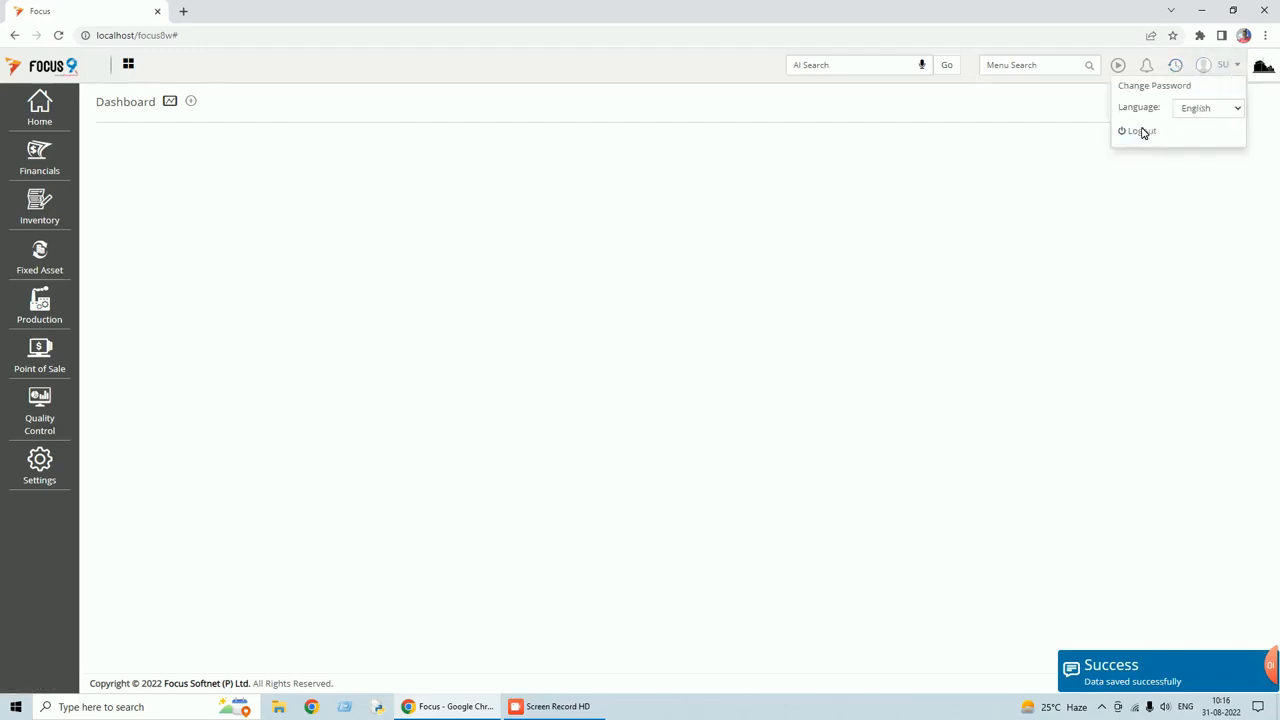
left_click(1143, 132)
type("su")
left_click(745, 320)
type("s")
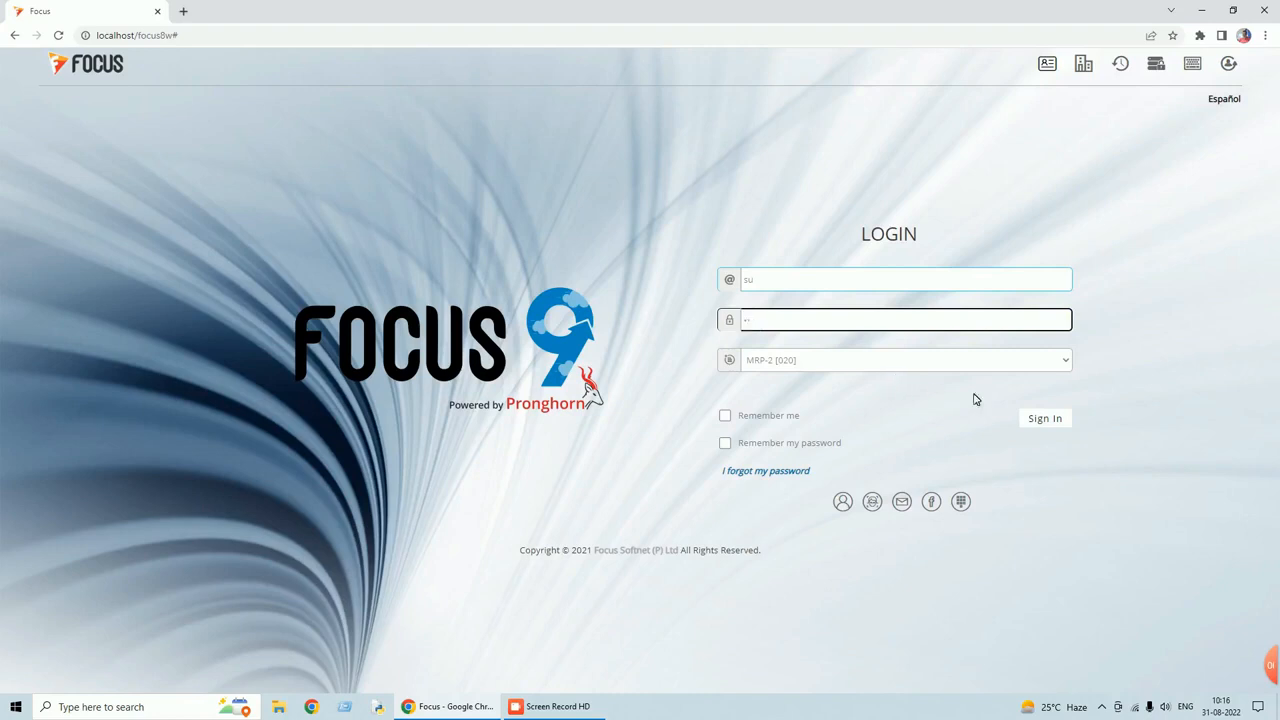
left_click(1045, 418)
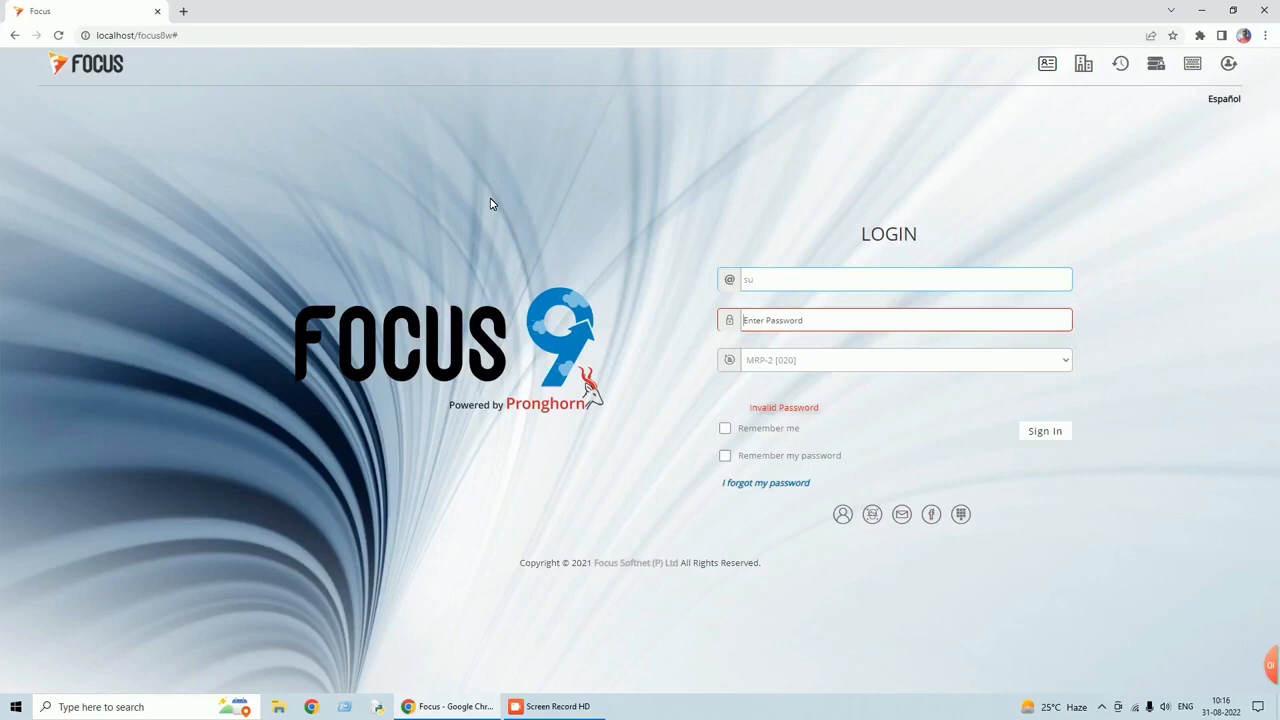
key("Caps_Lock")
key("Caps_Lock")
type("s")
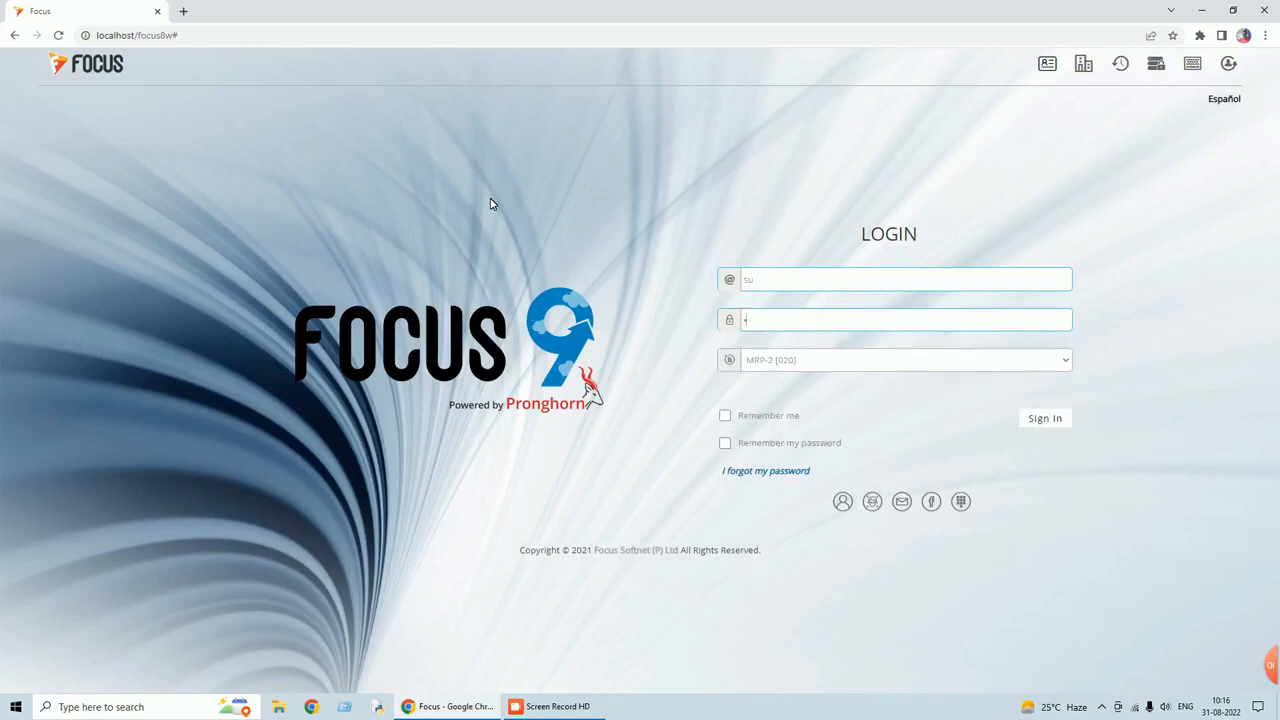
left_click(1050, 418)
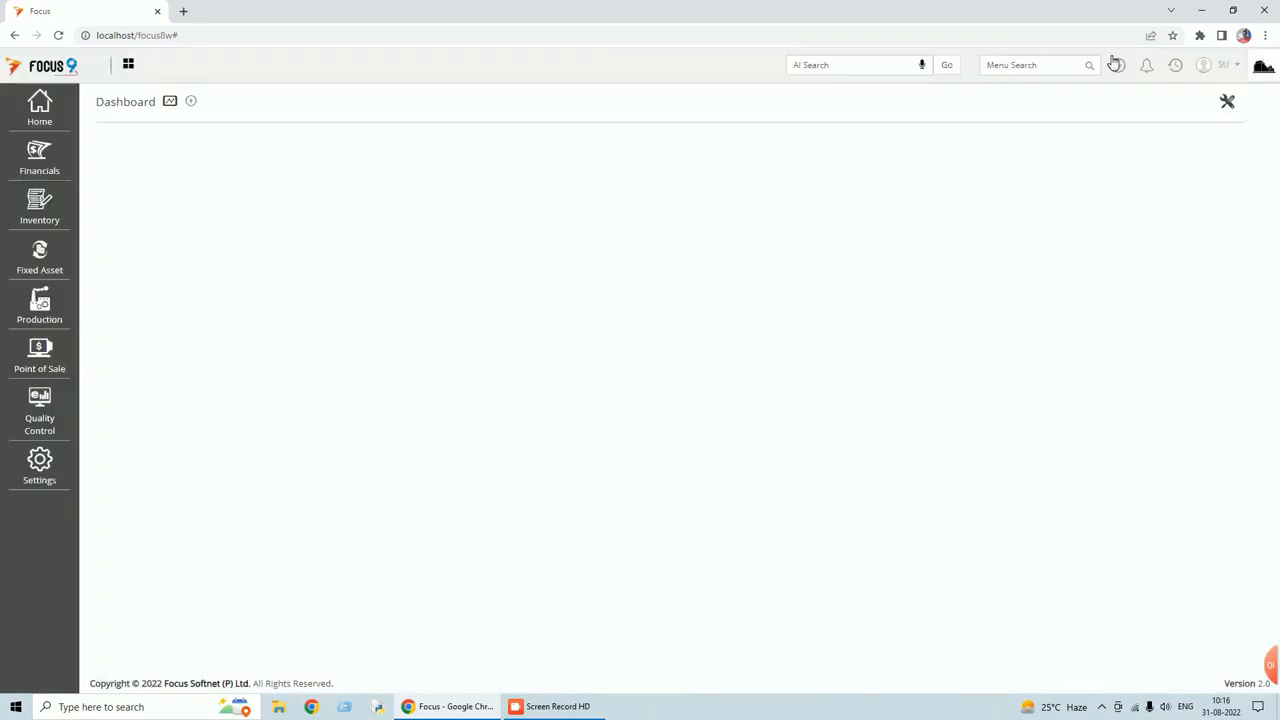
Open the Local MRN document settings under Financials > Transactions > Purchases.
left_click(43, 160)
left_click(120, 142)
left_click(137, 186)
left_click(138, 262)
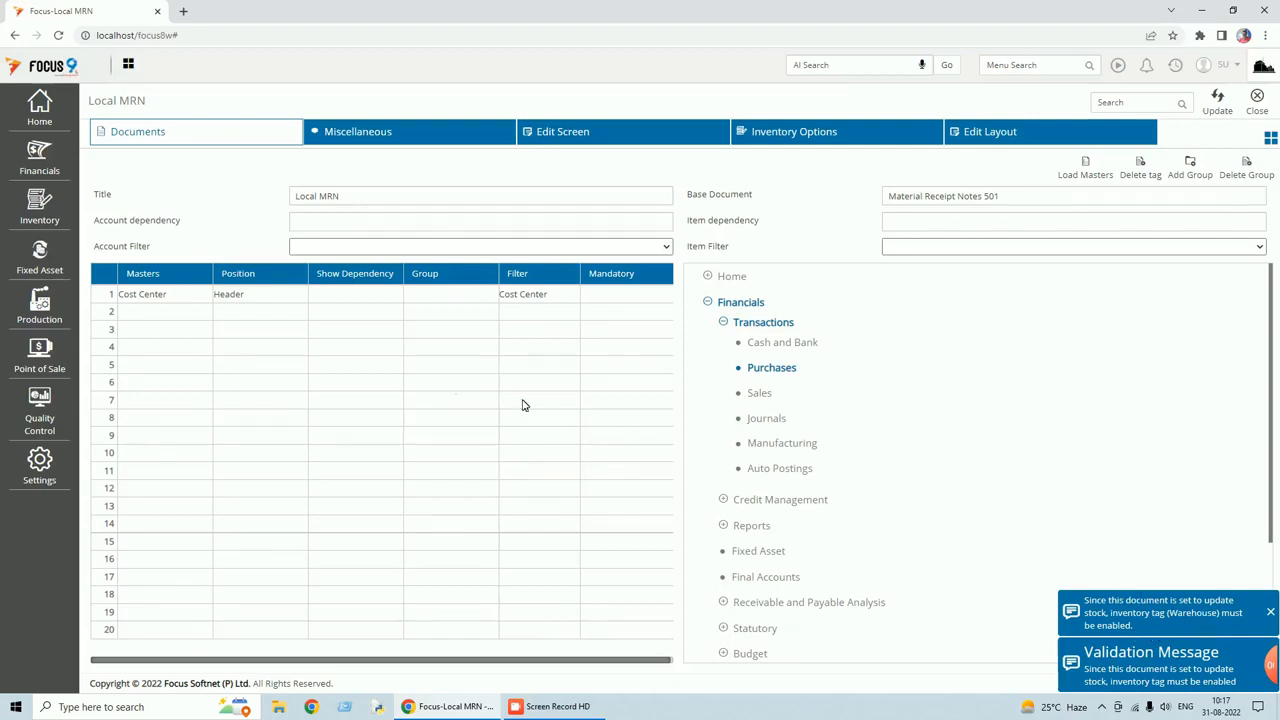
Add Warehouse as the row 2 Header master in Local MRN's Masters grid.
left_click(163, 316)
type("w")
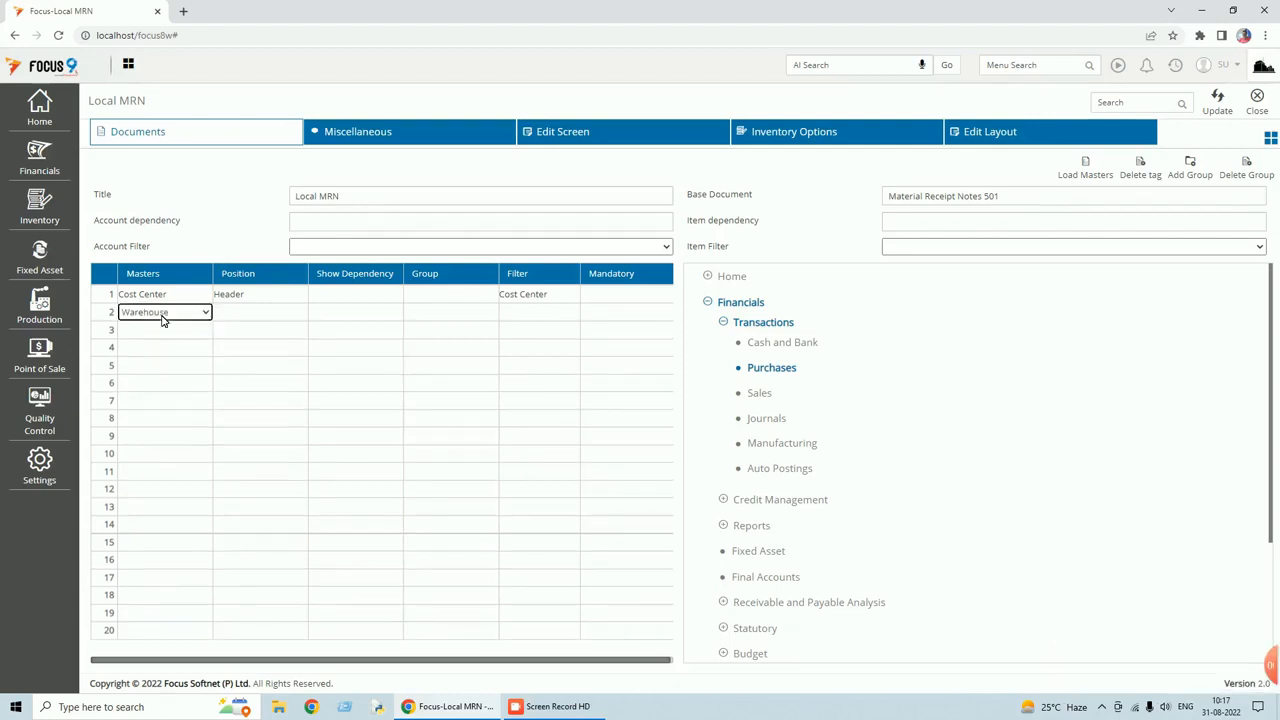
key("Tab")
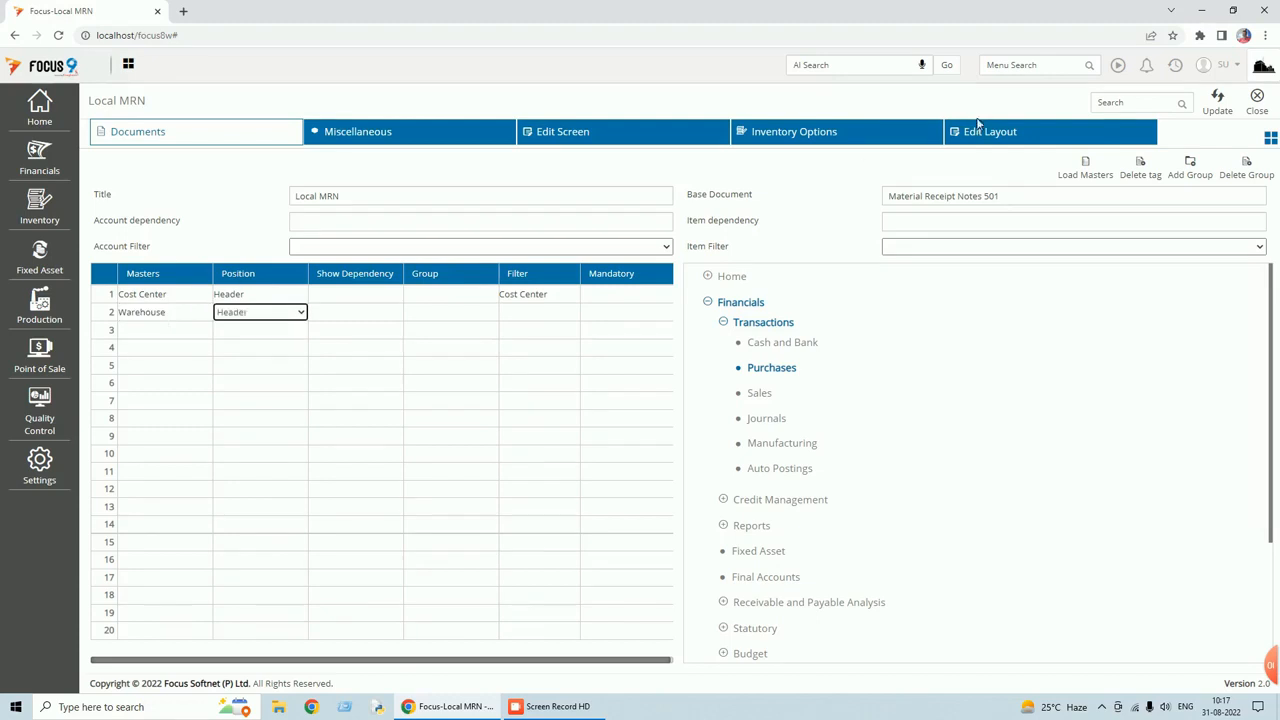
left_click(442, 145)
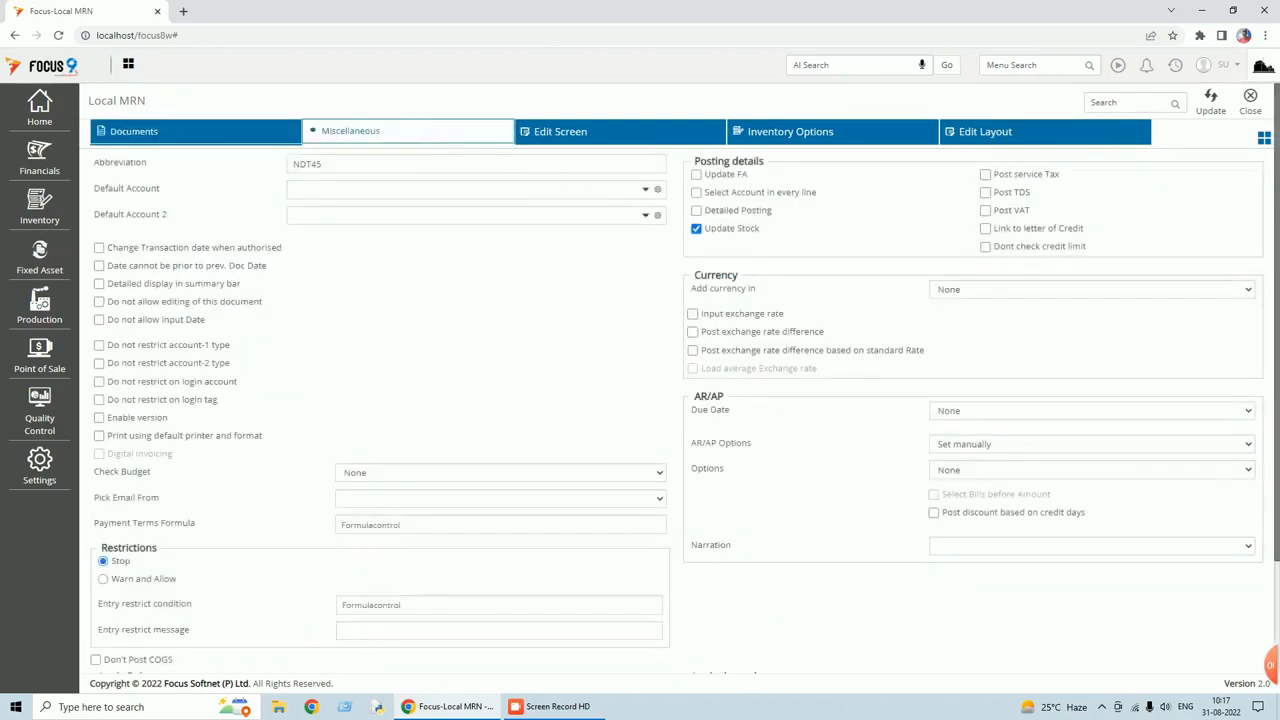
Review Posting and Inventory Options with Update Stock kept on, then update and close Local MRN settings.
left_click(697, 176)
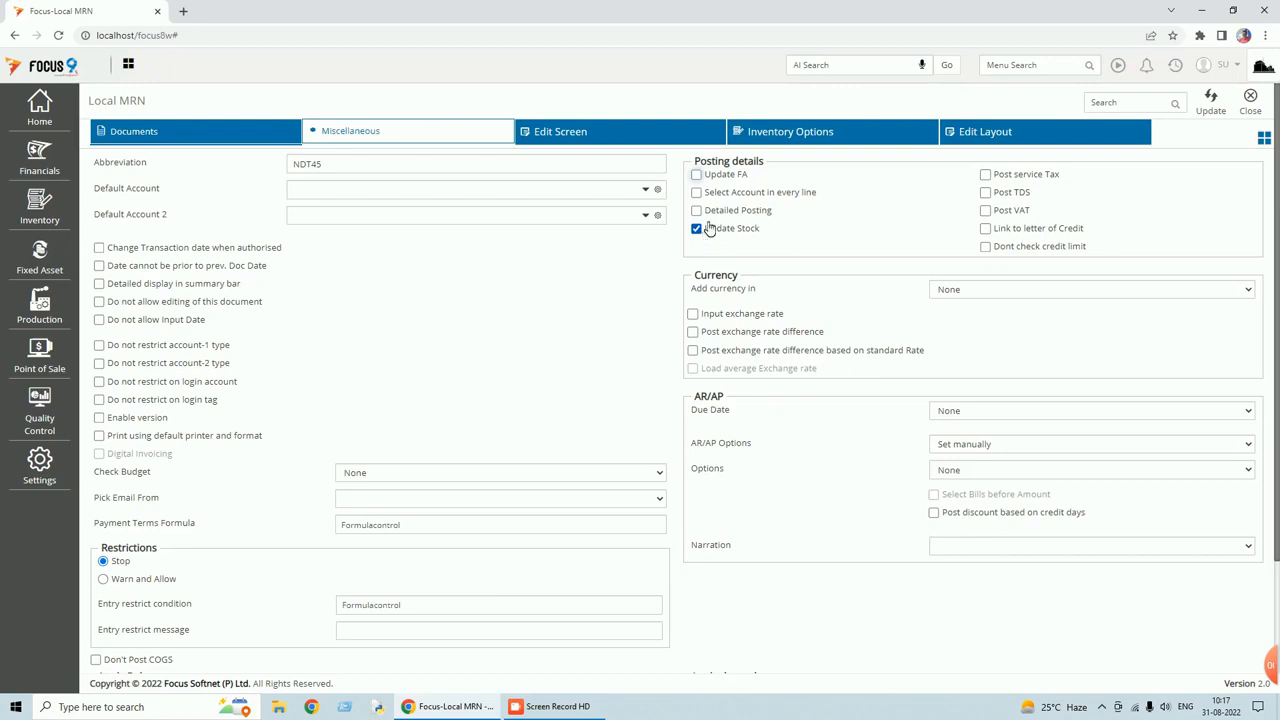
left_click(753, 136)
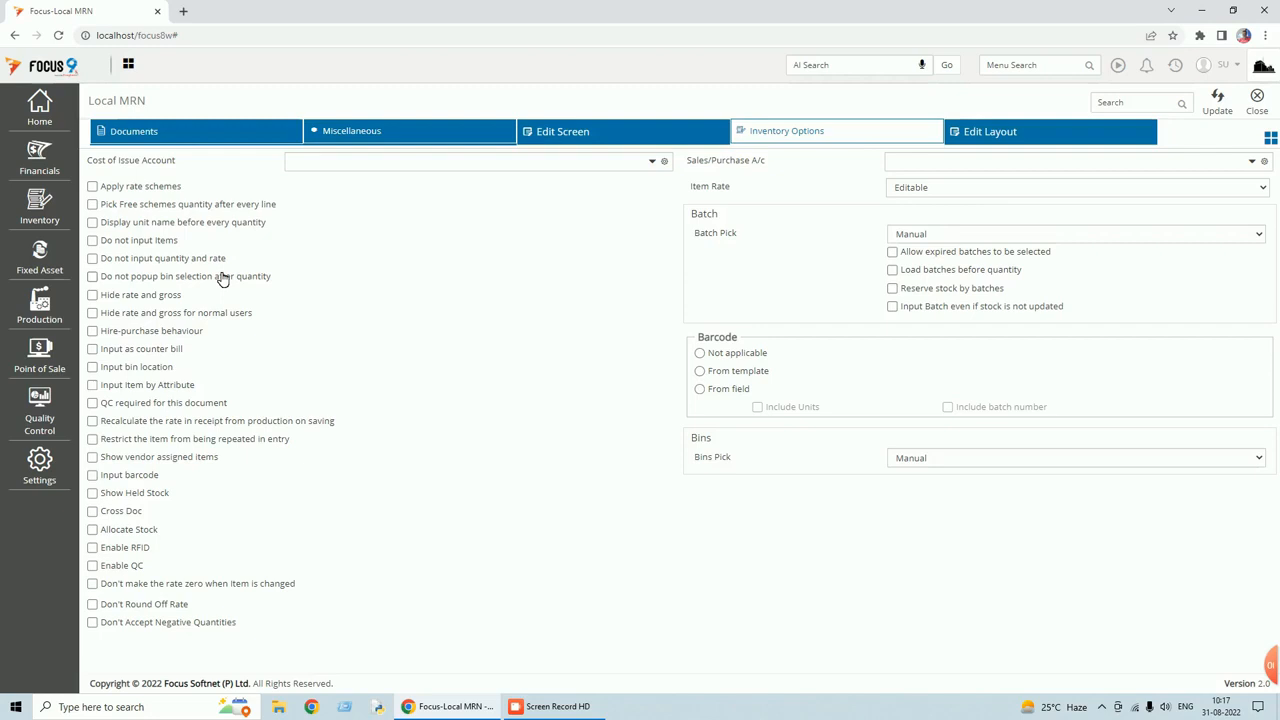
left_click(347, 133)
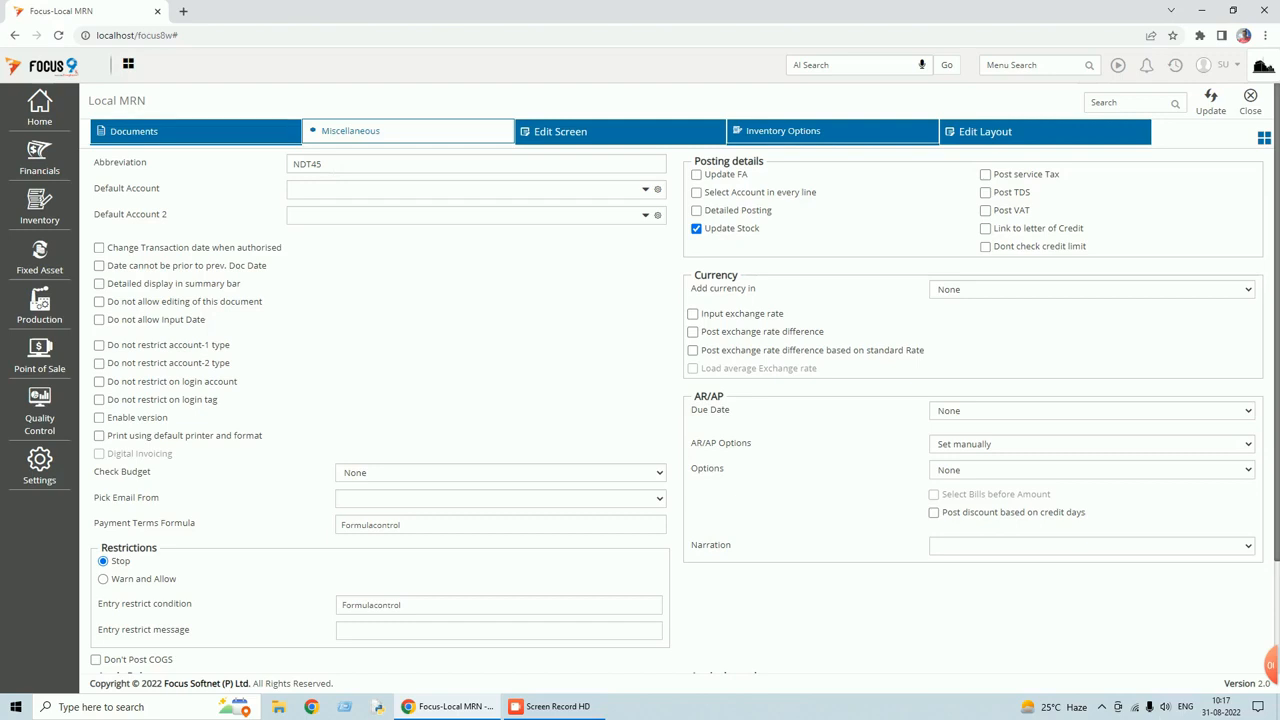
left_click(1212, 100)
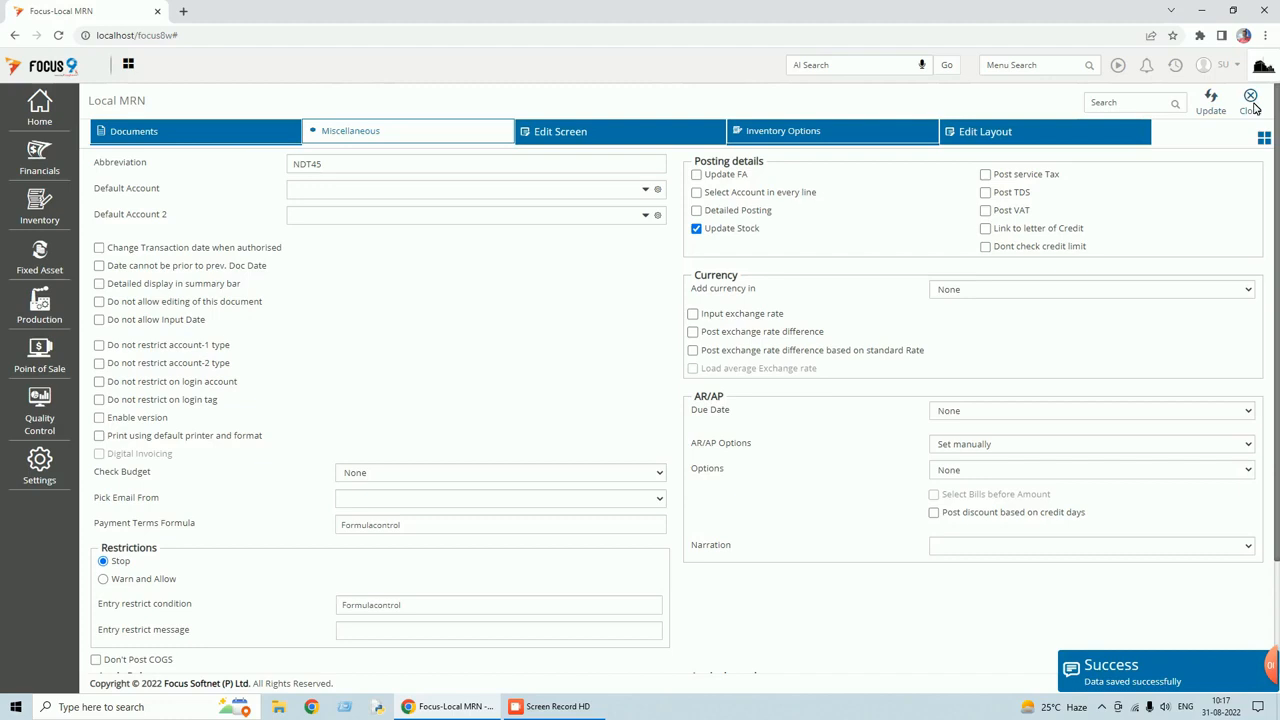
left_click(1251, 102)
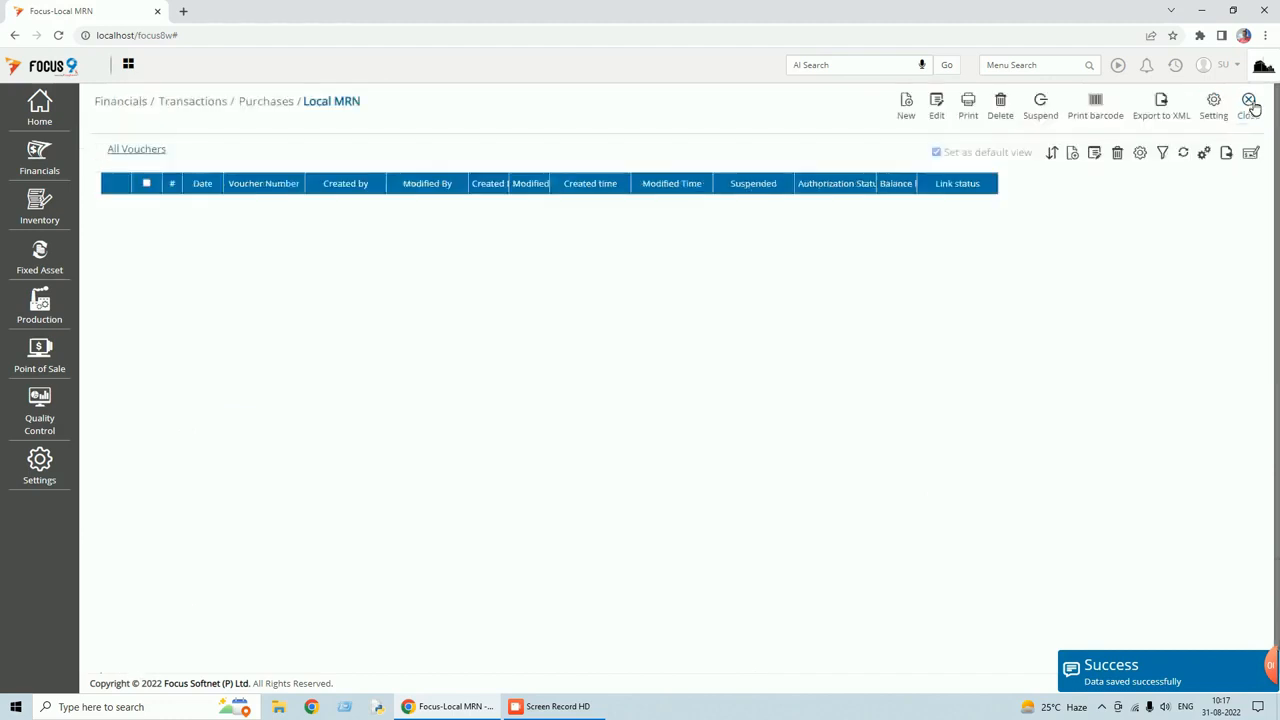
left_click(907, 110)
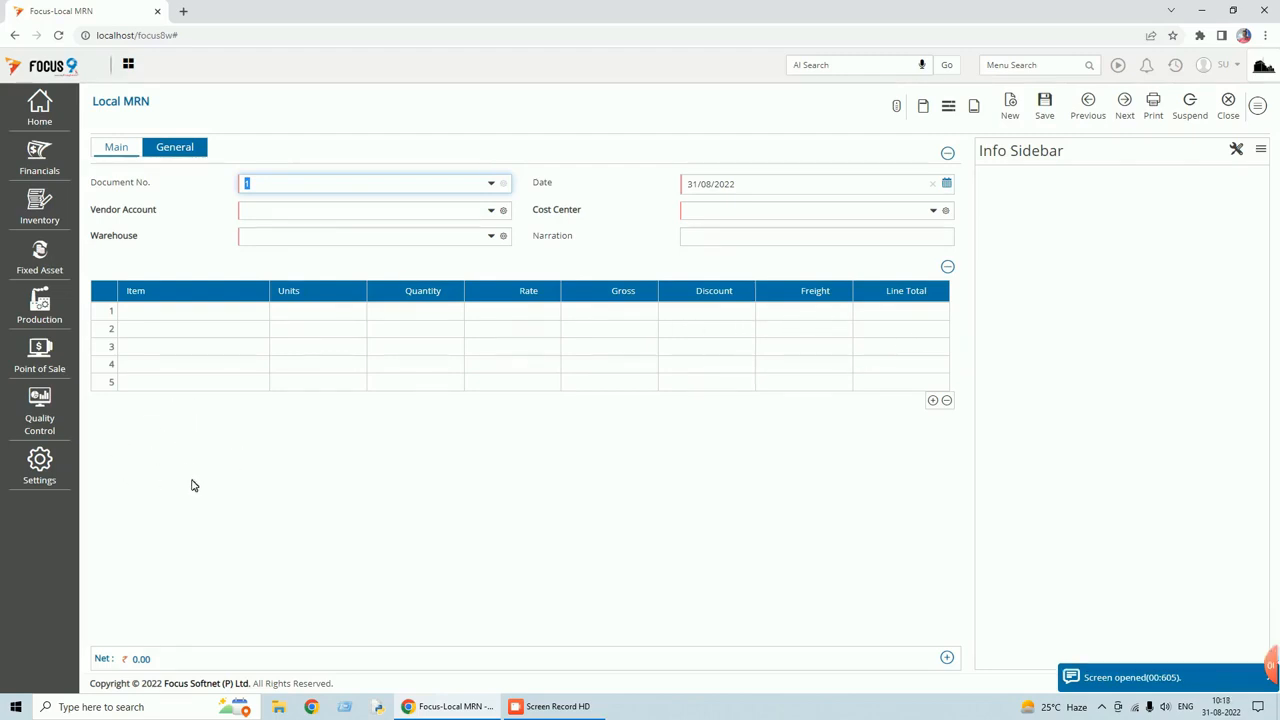
Reopen the Local MRN document settings from the new entry's options menu.
left_click(1258, 105)
left_click(1185, 306)
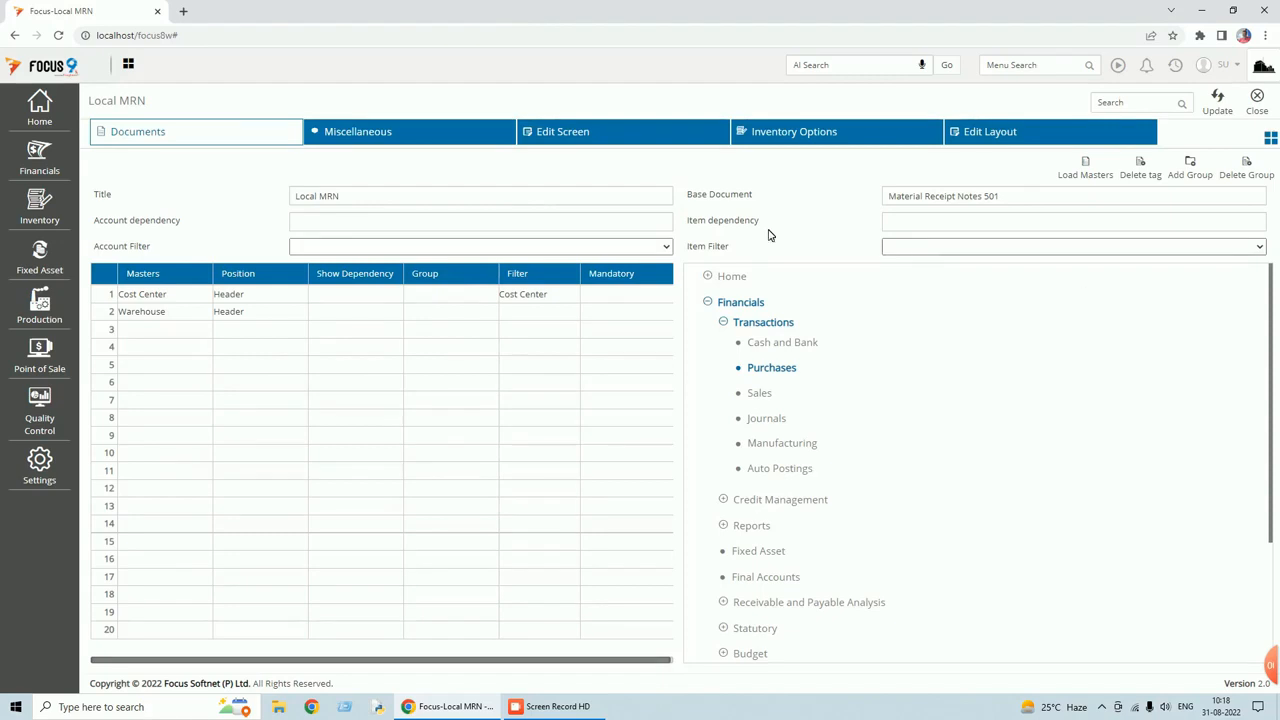
Load Round Off and Net Value from Local PO into the Local MRN footer fields.
left_click(370, 142)
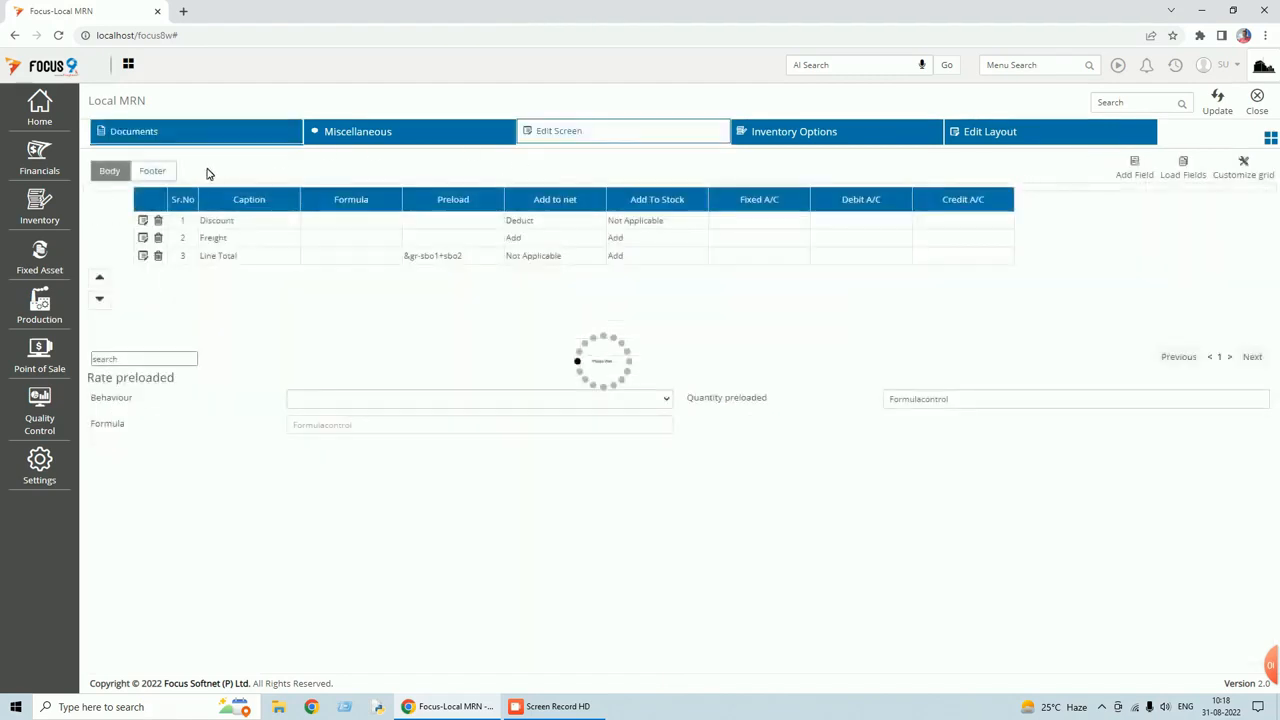
left_click(166, 172)
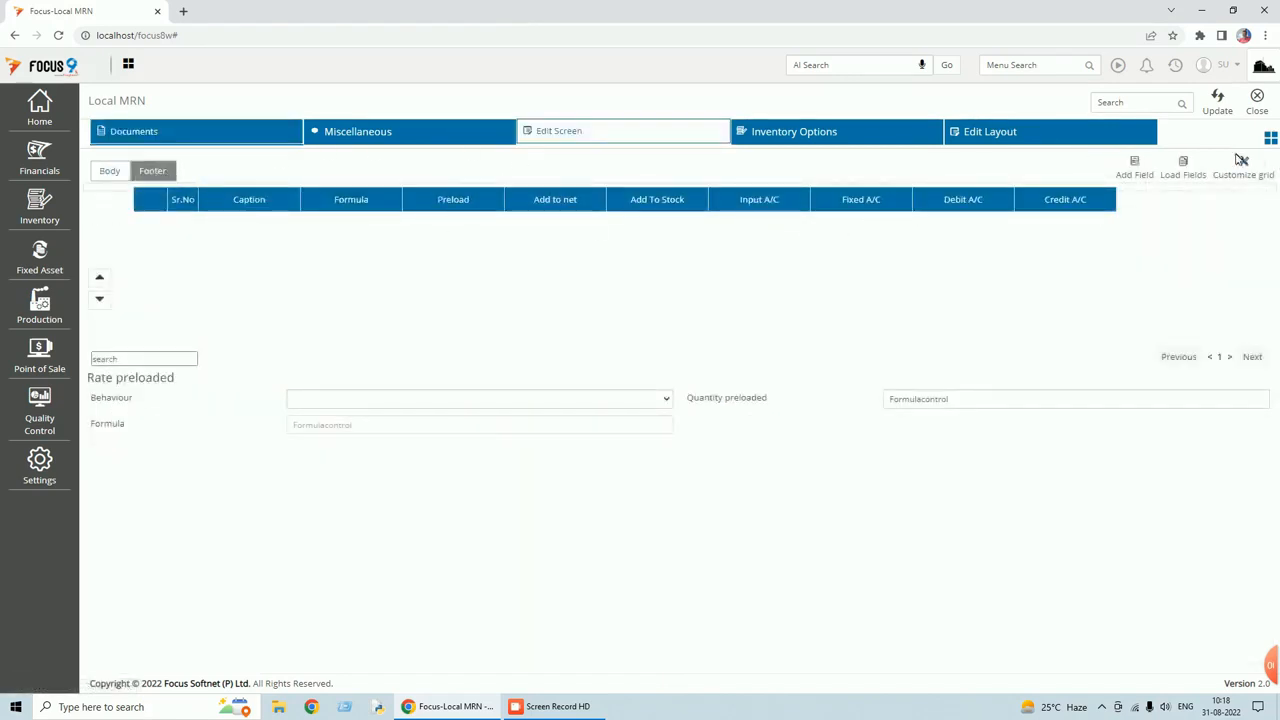
left_click(1184, 172)
left_click(1259, 199)
scroll(1171, 329, "down", 5)
left_click(1196, 442)
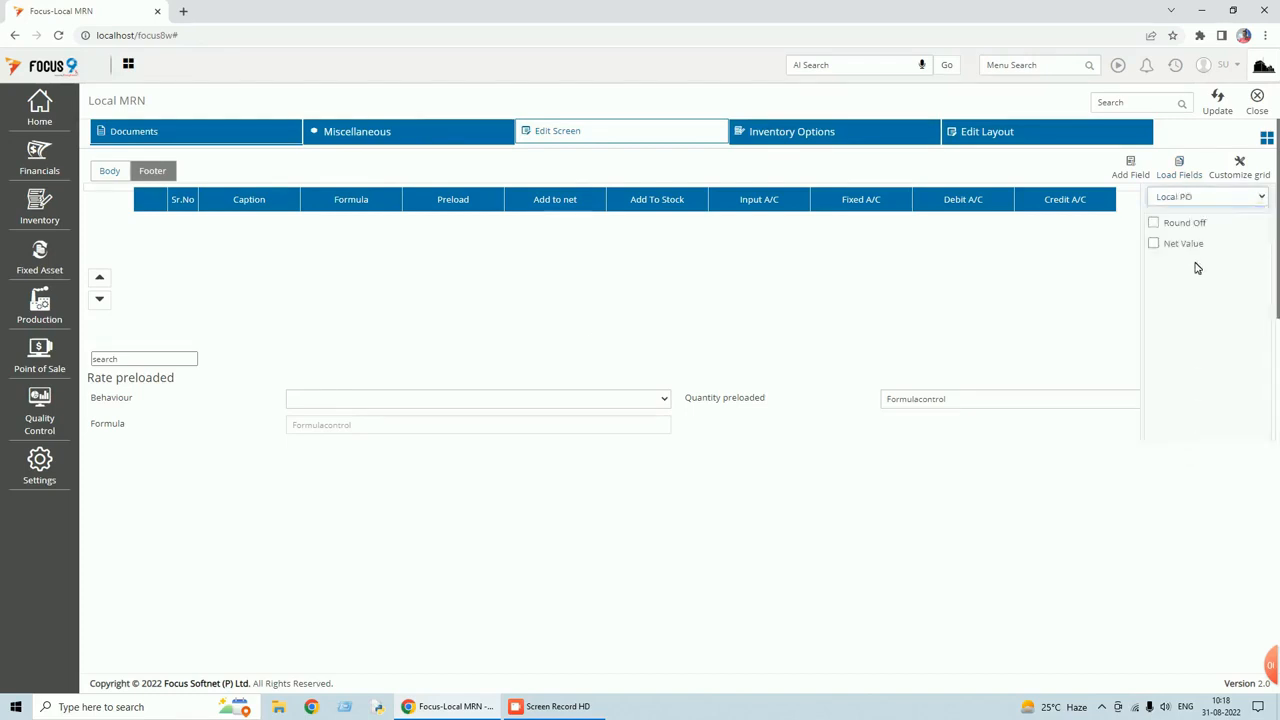
left_click(1153, 223)
left_click(1153, 244)
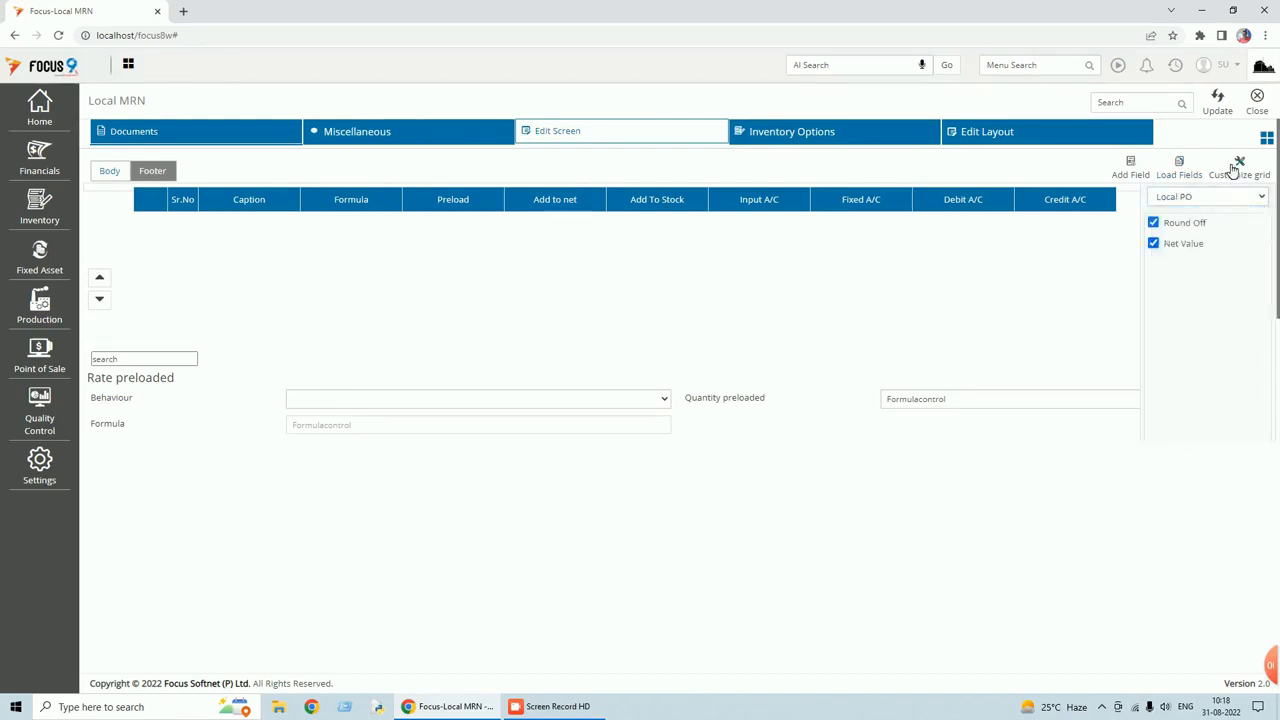
scroll(1257, 343, "down", 2)
left_click(1254, 422)
Save the Local MRN settings, close them, and start a new Local MRN entry.
left_click(1218, 106)
left_click(1258, 108)
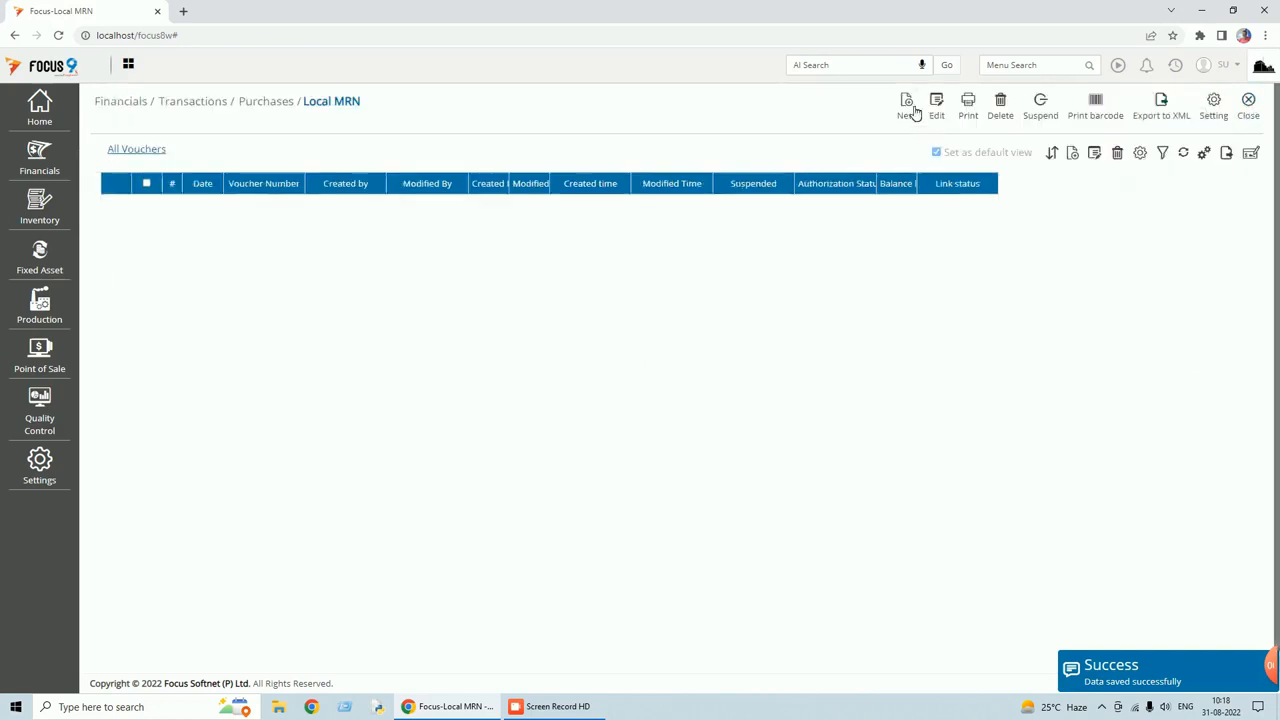
left_click(915, 111)
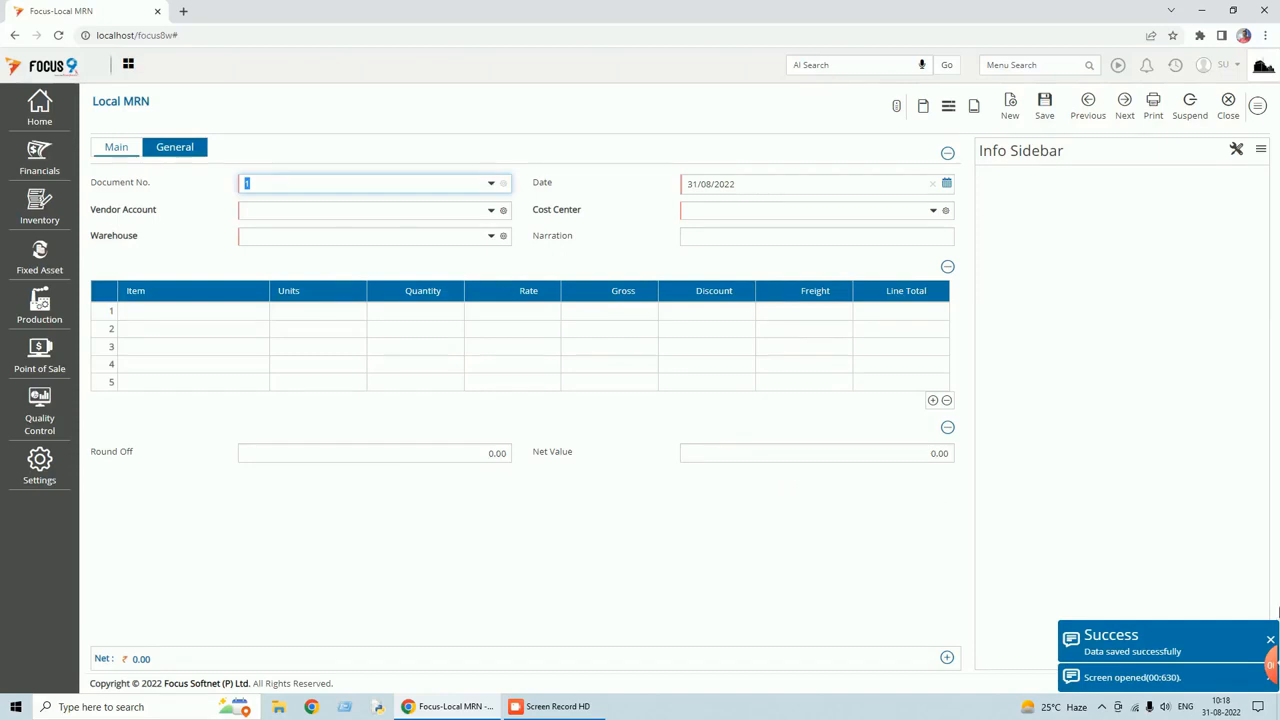
Dismiss the save confirmation, leaving a blank Local MRN entry with Round Off and Net Value at 0.00.
left_click(1270, 640)
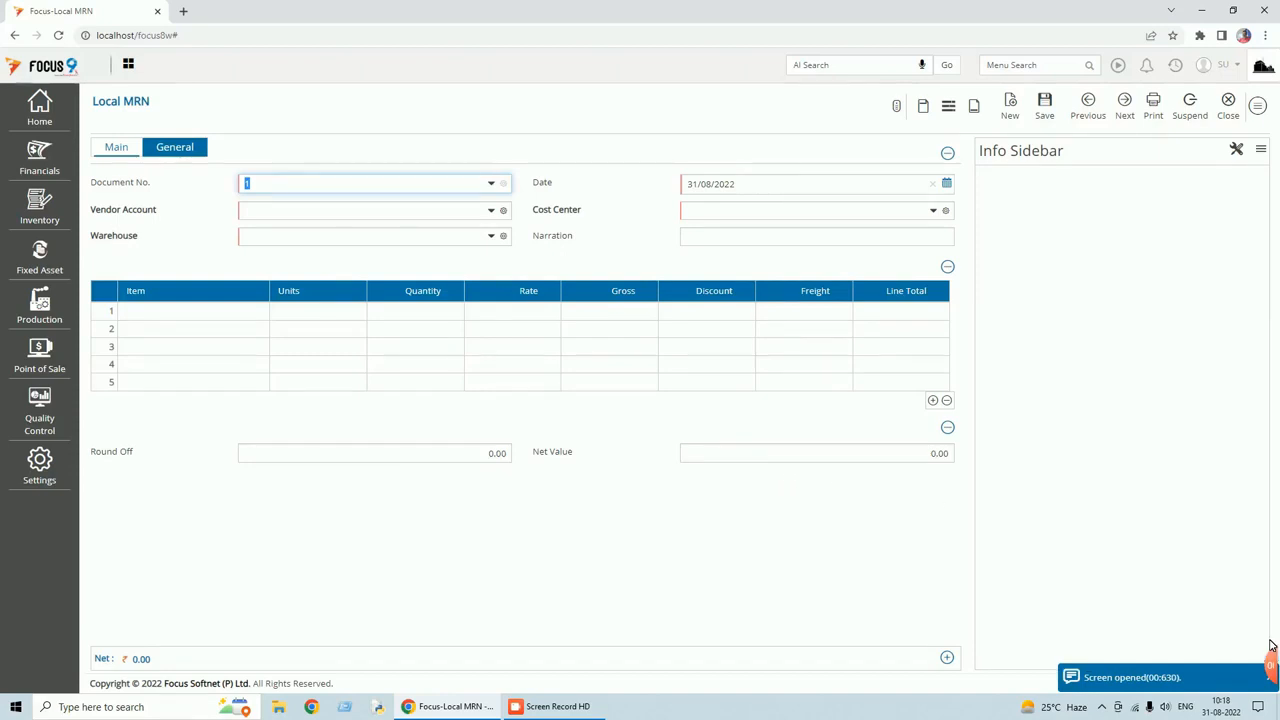
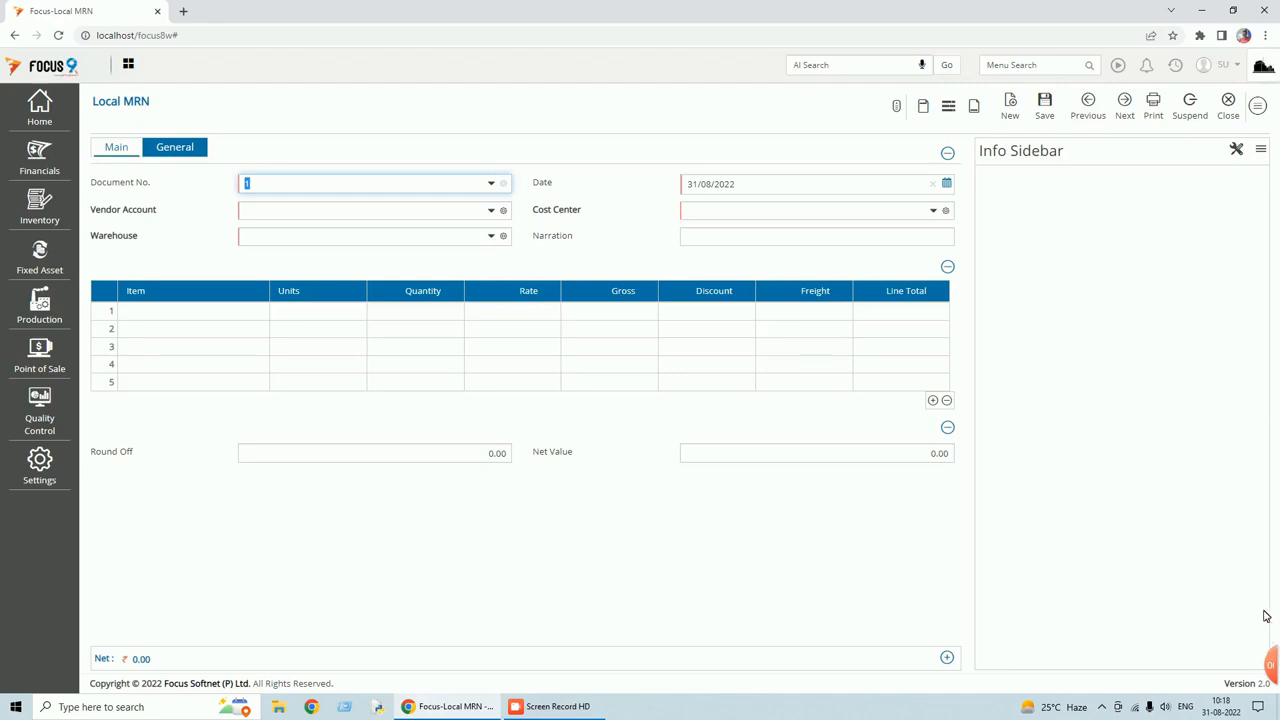
Close the blank Local MRN entry form and then the Local MRN voucher list.
left_click(1230, 117)
left_click(1249, 116)
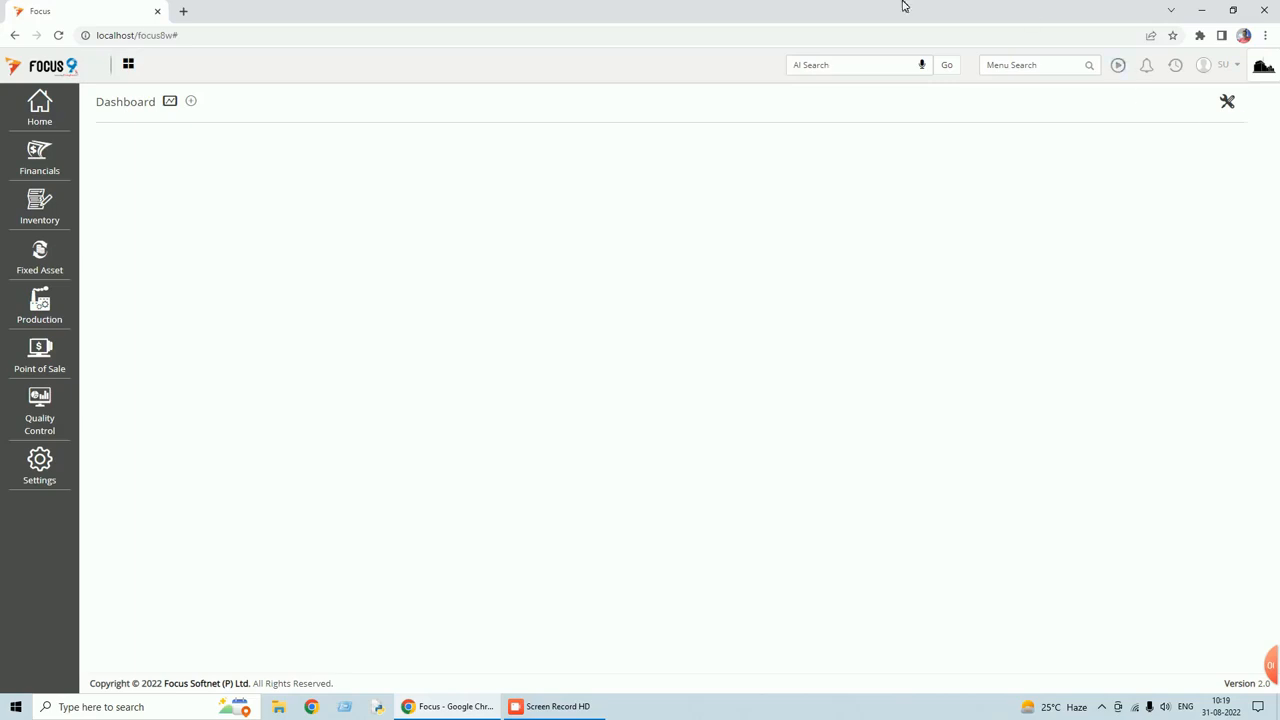
Open the Design Workflow screen through the menu search 'des'.
left_click(1034, 65)
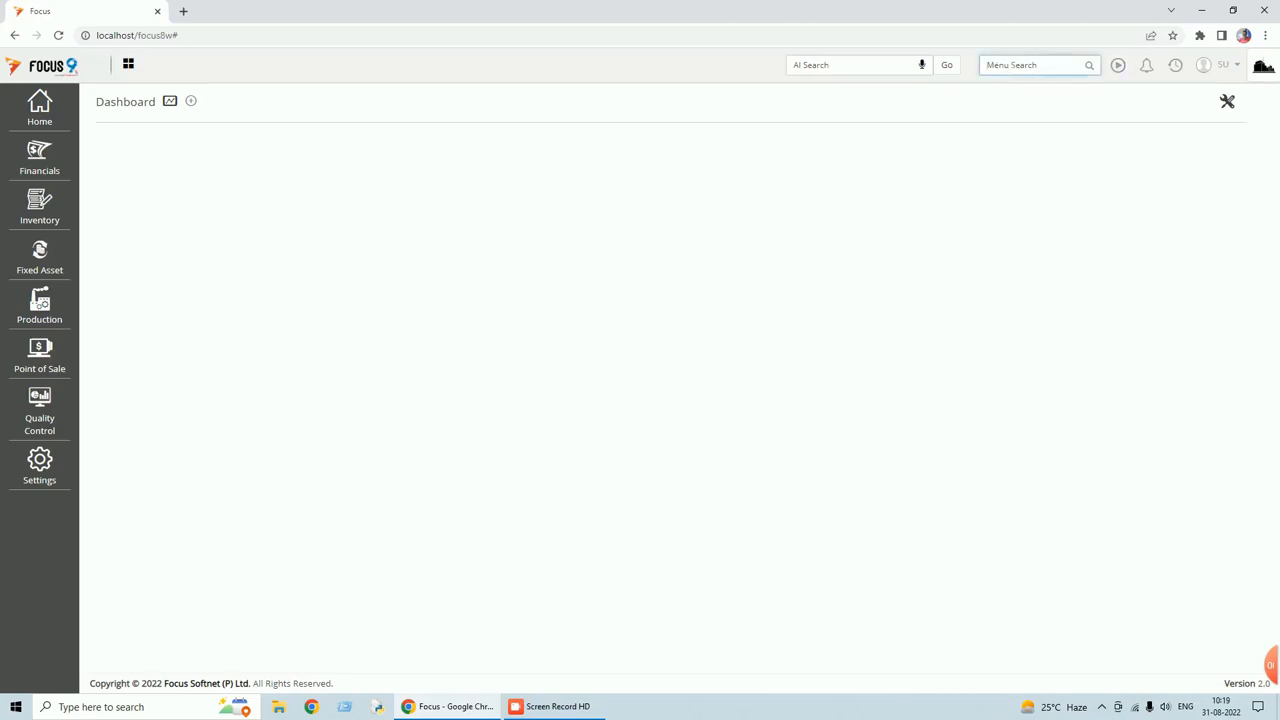
type("desig")
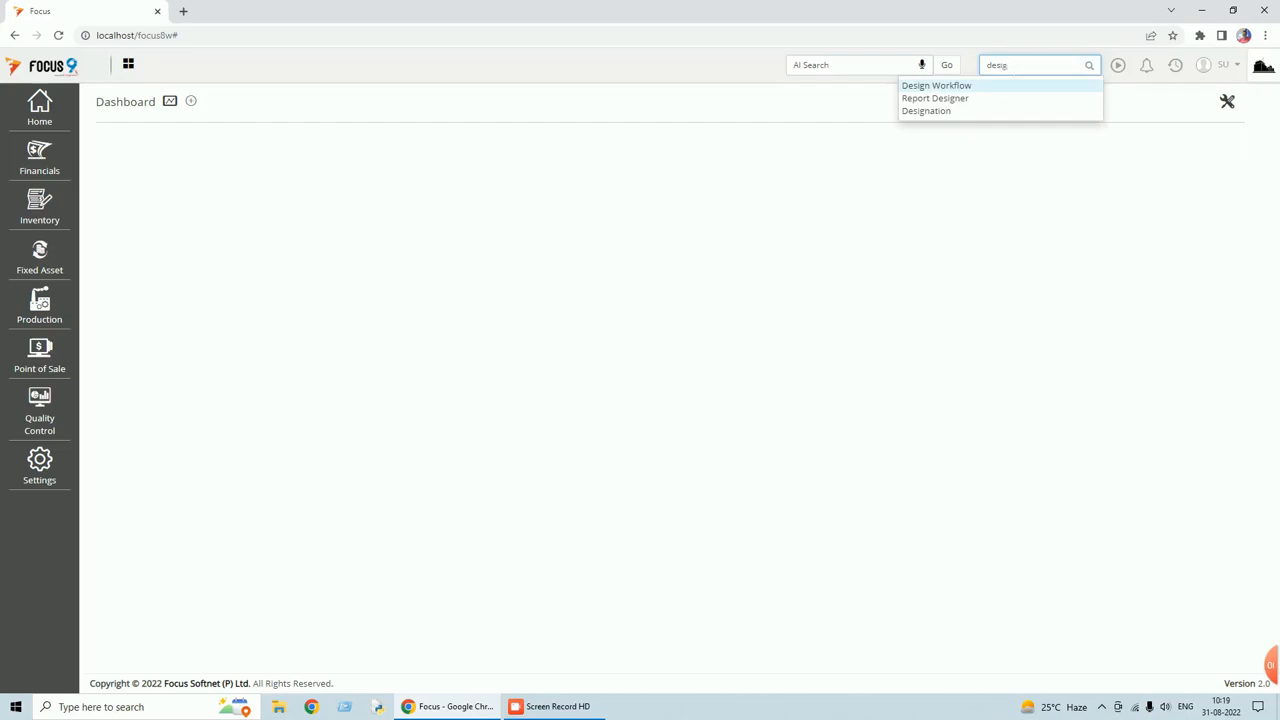
left_click(951, 86)
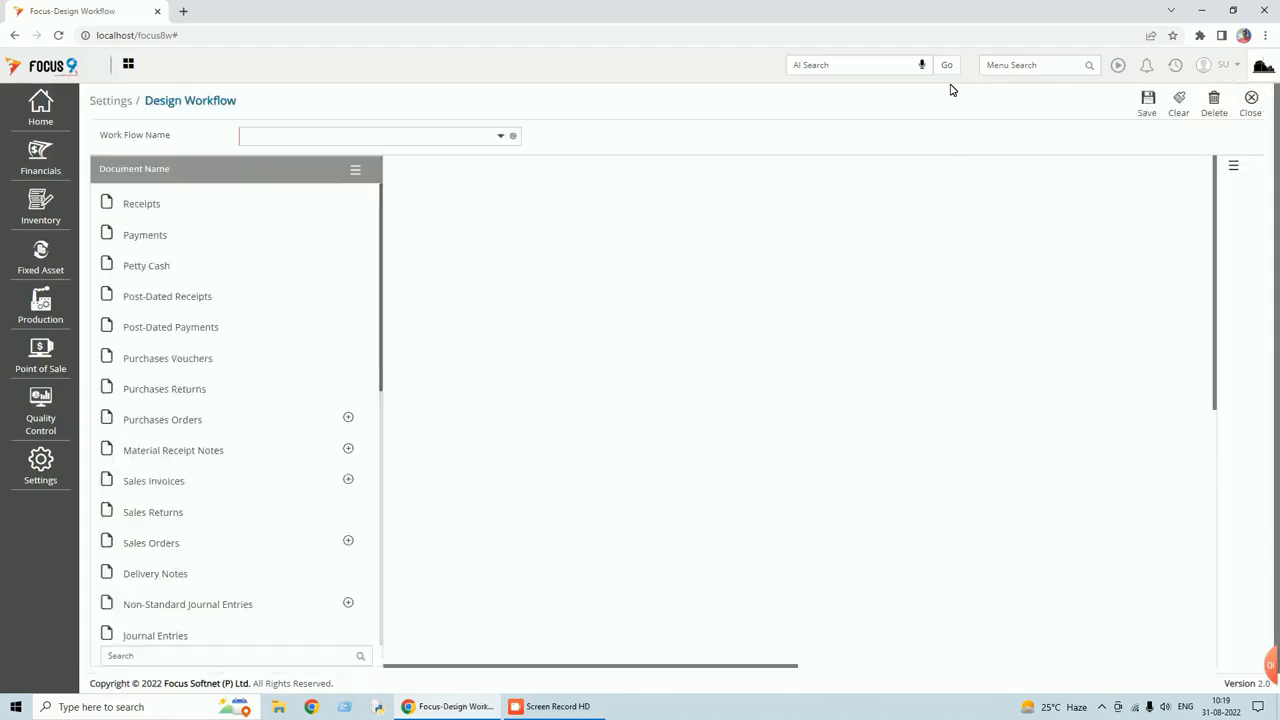
Name the new workflow 'Local Purchases' and filter the document list by 'loc'.
left_click(503, 138)
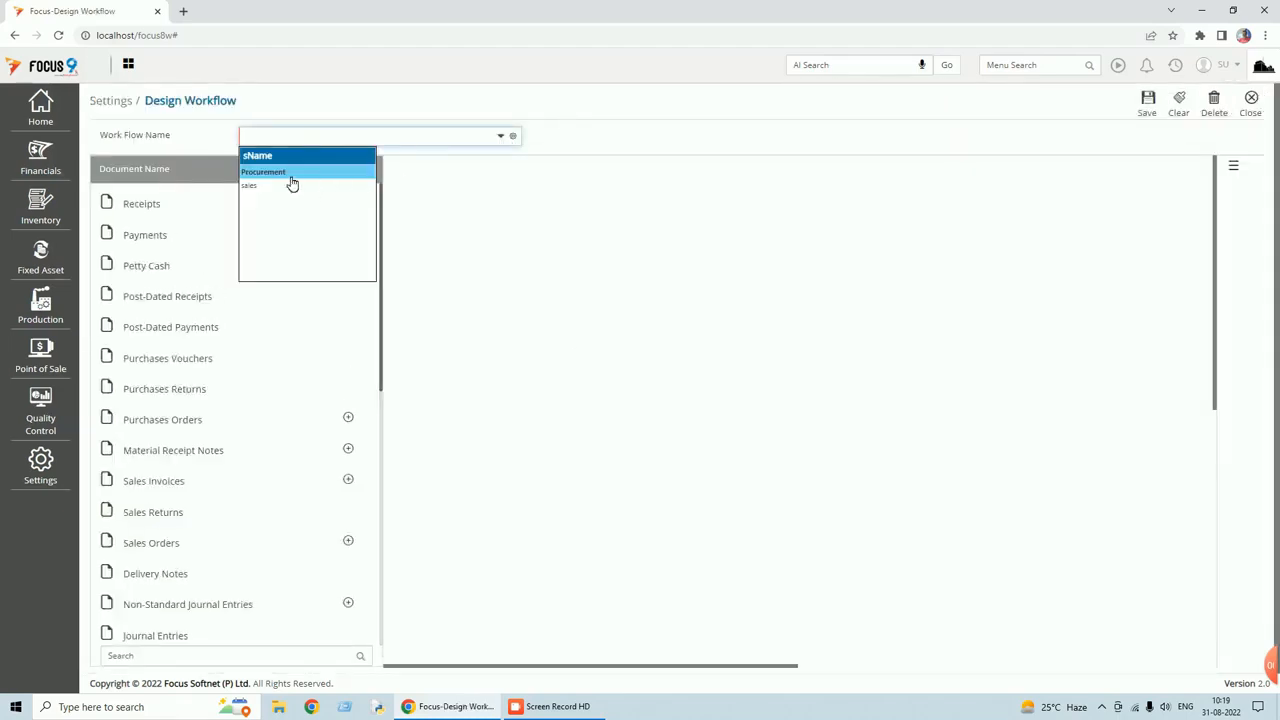
type("Local Purchases")
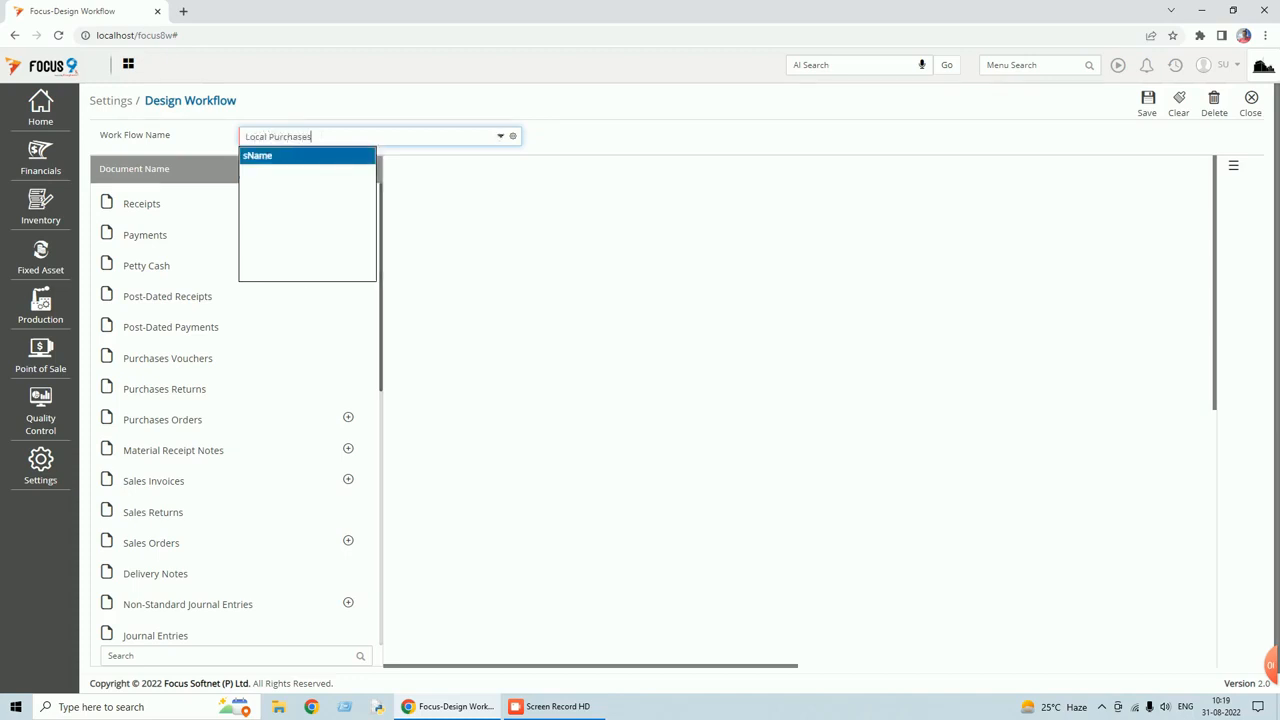
key("Tab")
key("Tab")
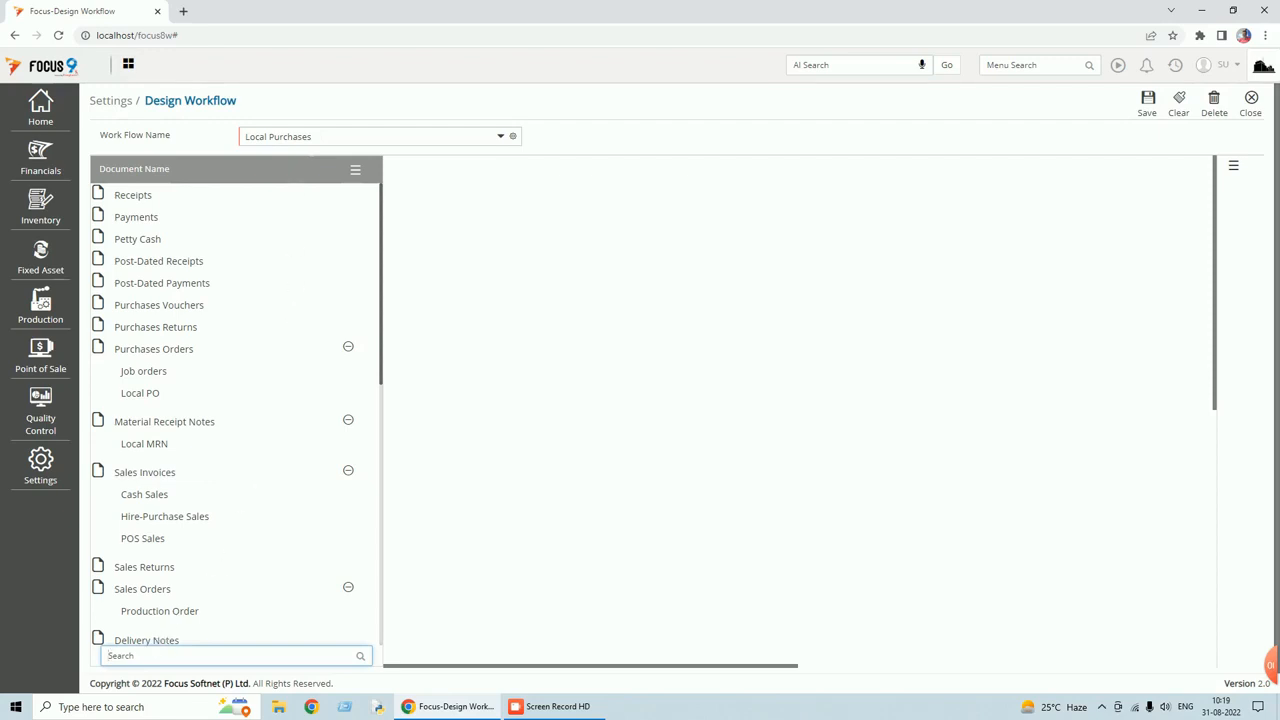
type("local")
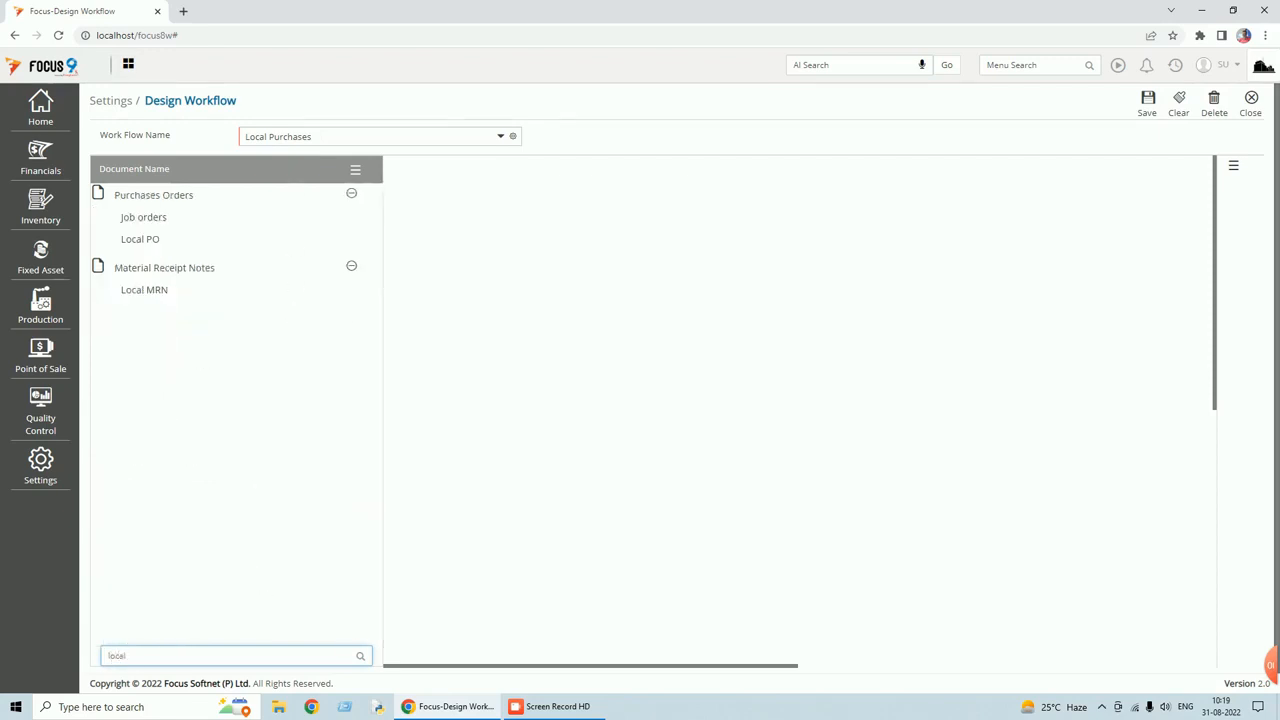
left_click(150, 243)
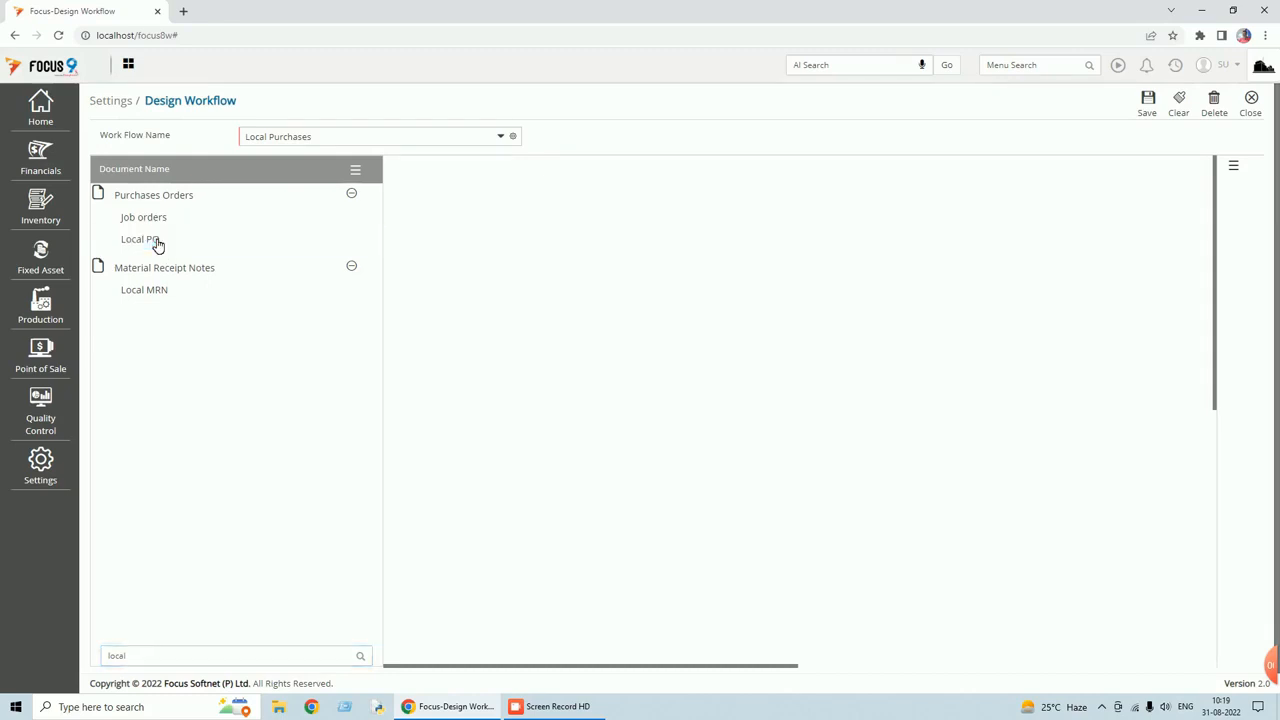
Place Local PO and Local MRN on the canvas and link Local PO to Local MRN.
left_click_drag(160, 240, 590, 236)
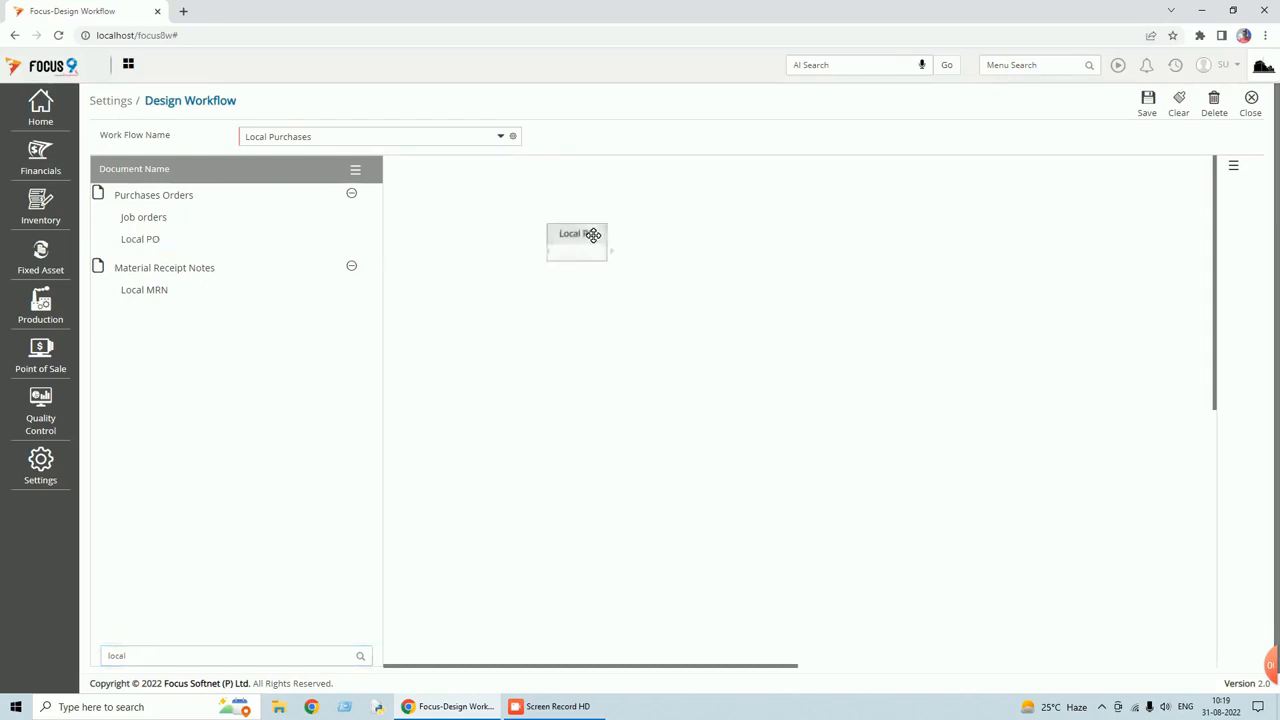
left_click_drag(157, 291, 731, 237)
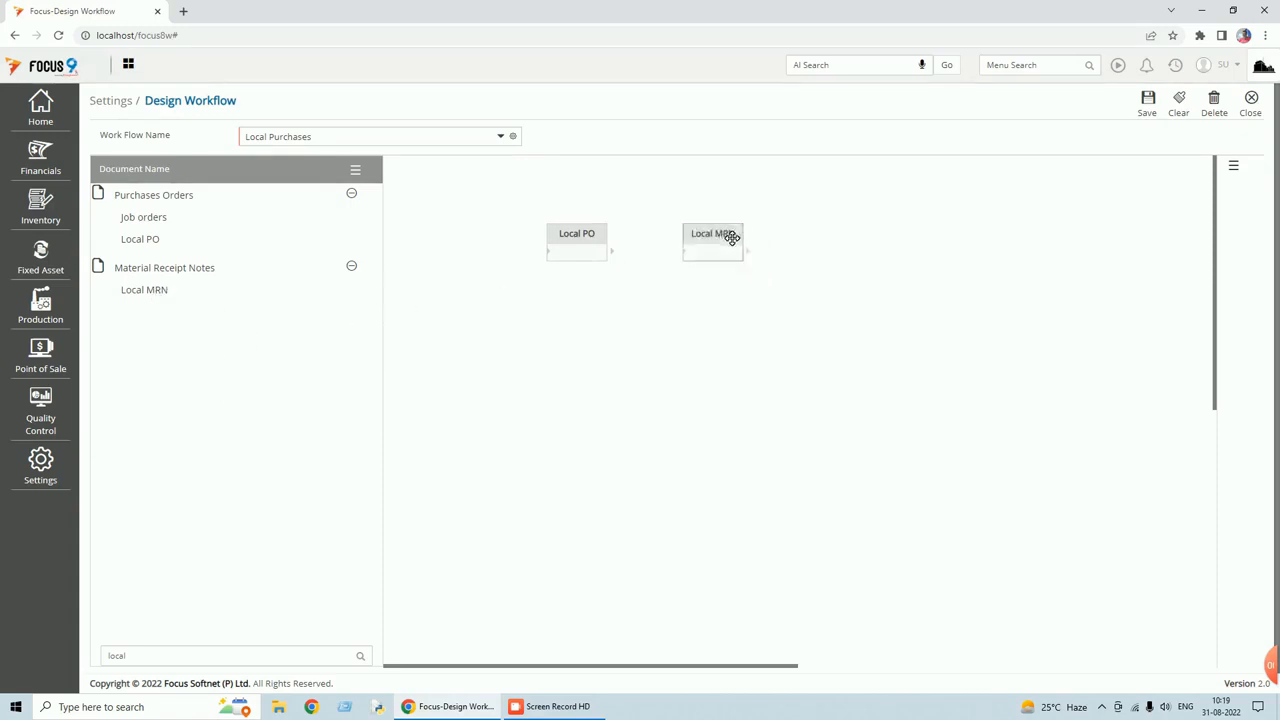
left_click(607, 255)
left_click(625, 262)
left_click(686, 256)
Open the settings of the PO-to-MRN connector.
double_click(652, 251)
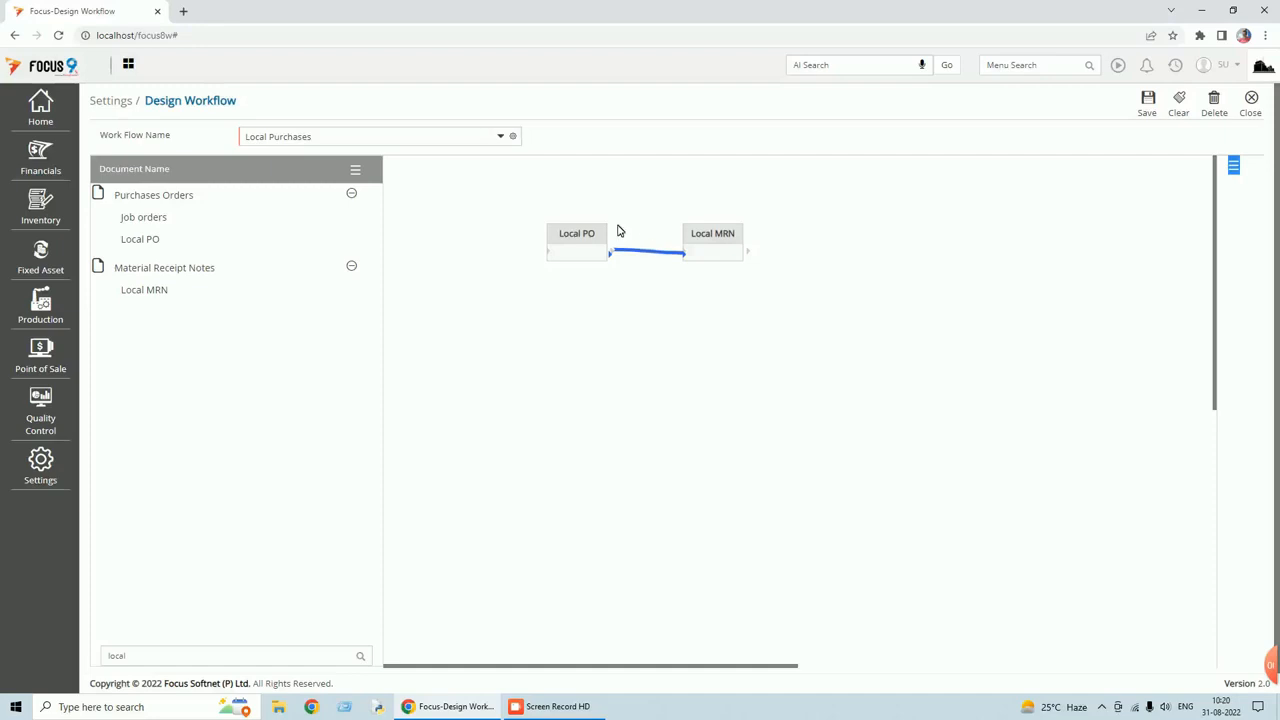
left_click(650, 259)
double_click(650, 259)
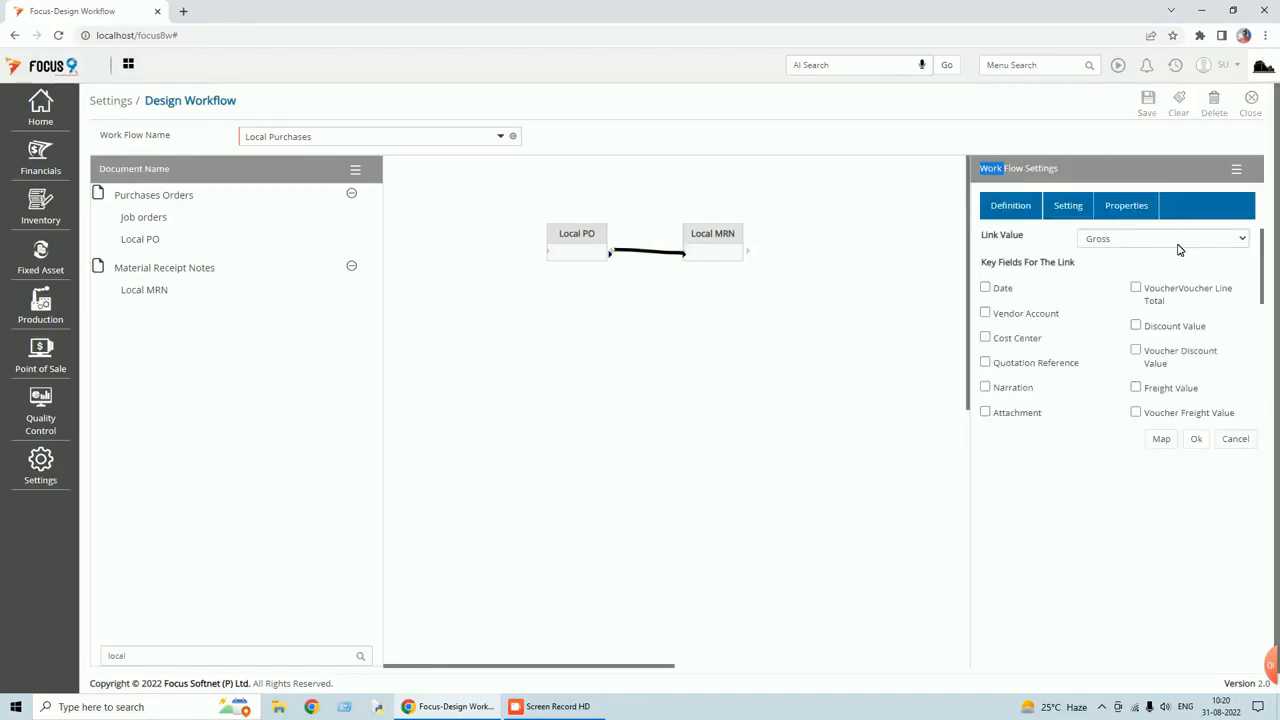
Use Quantity as the link value and make Vendor Account a key field.
left_click(1240, 245)
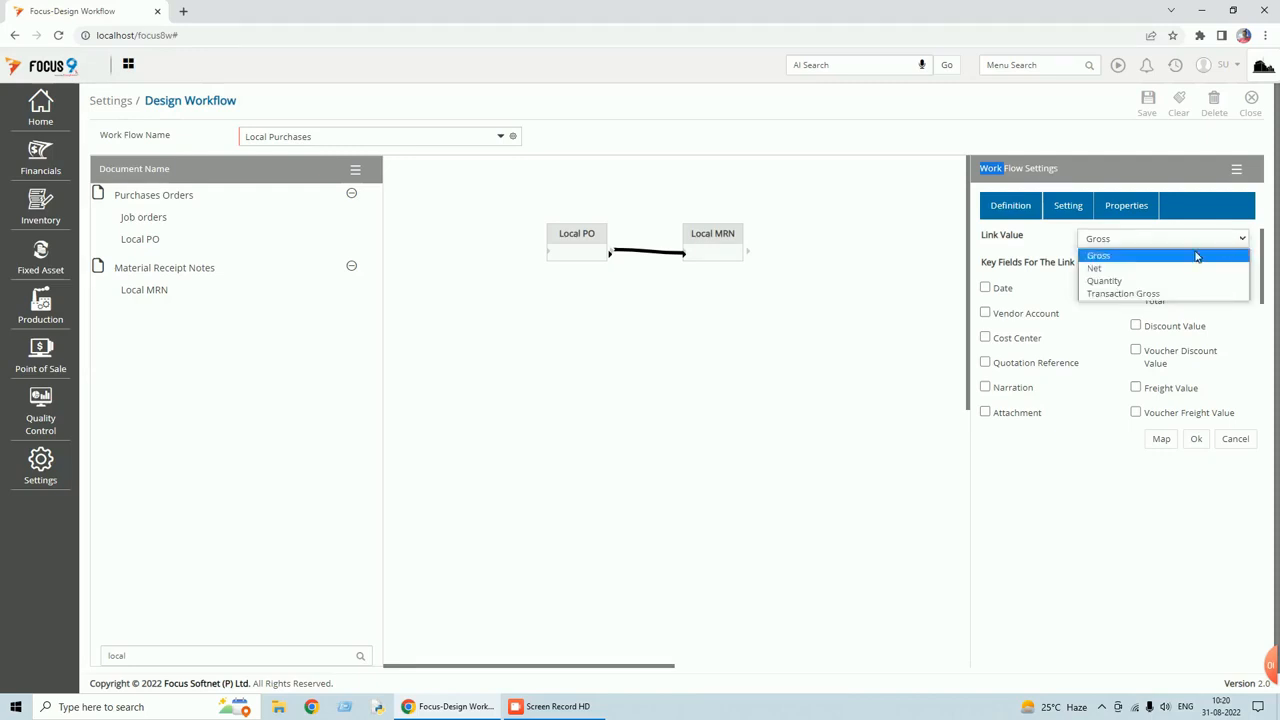
left_click(1131, 284)
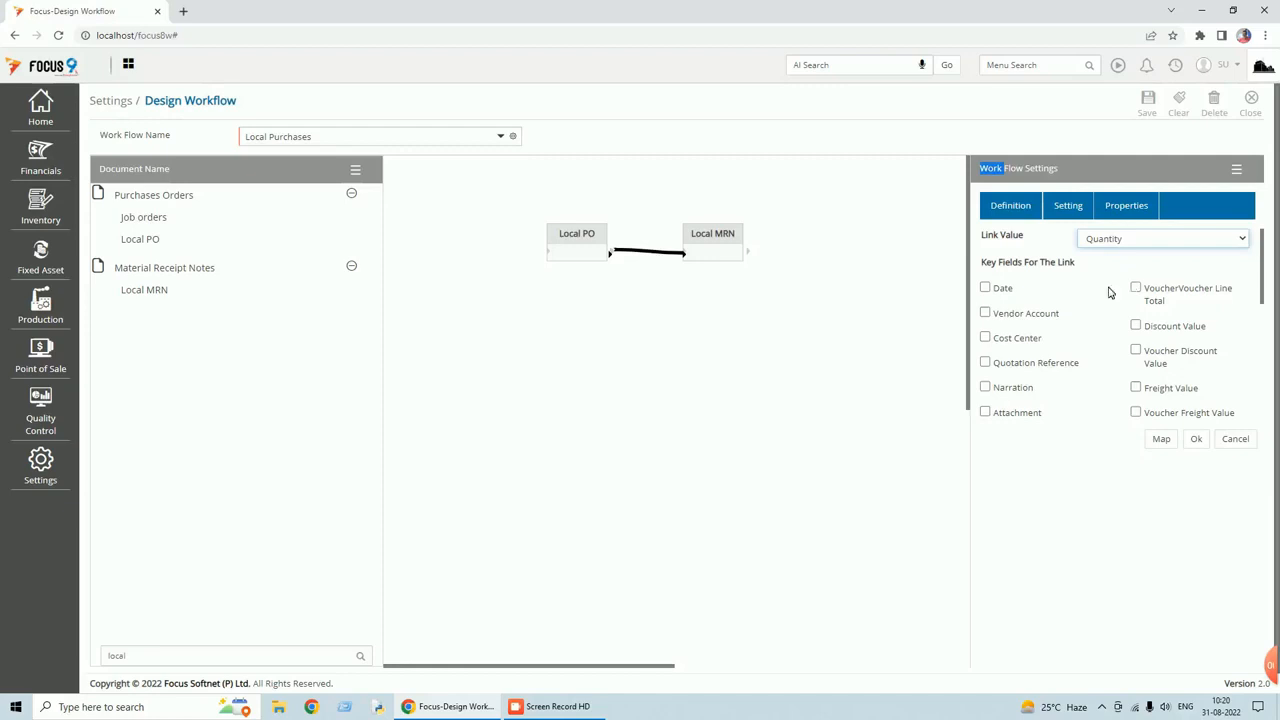
left_click(985, 317)
left_click(985, 314)
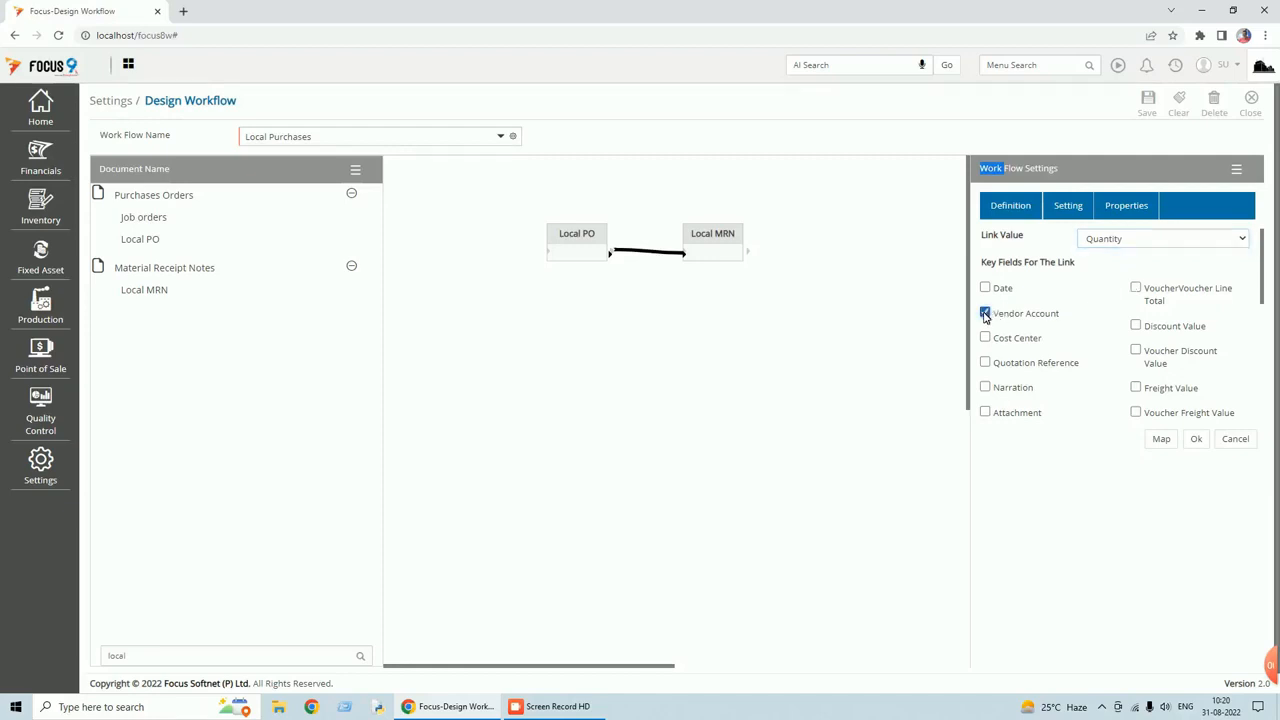
scroll(1045, 364, "down", 1)
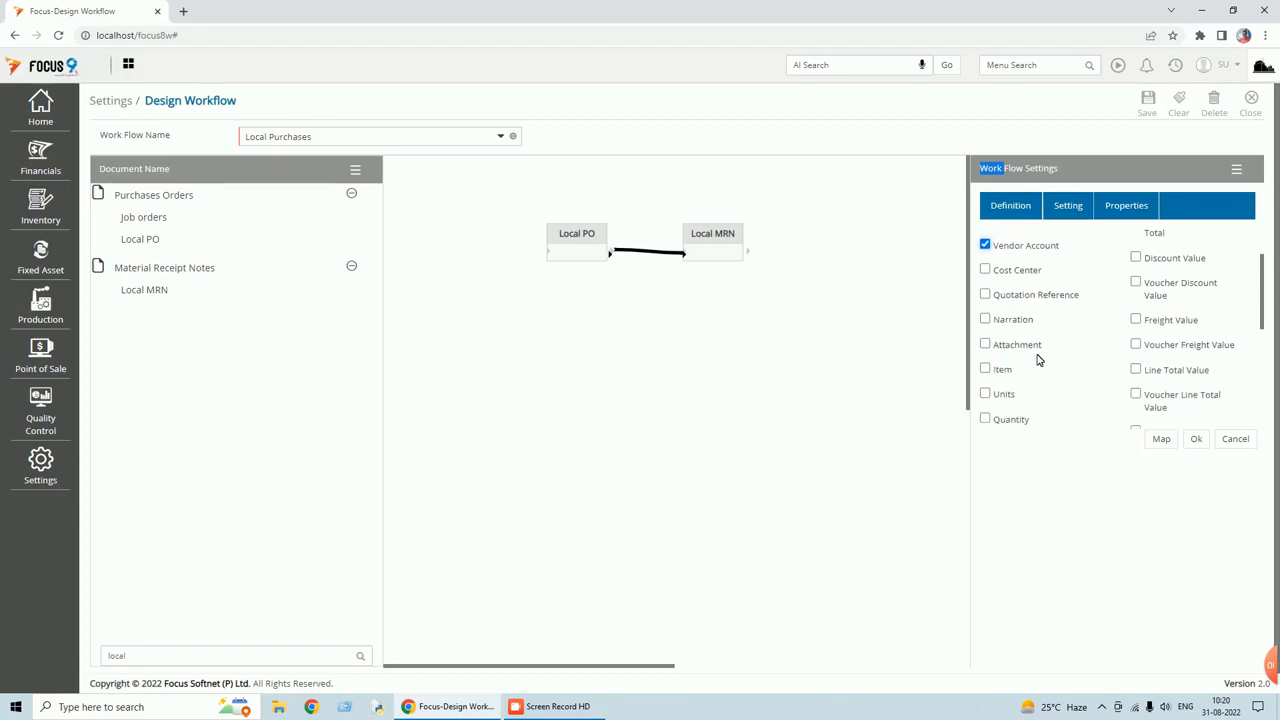
scroll(1030, 356, "up", 1)
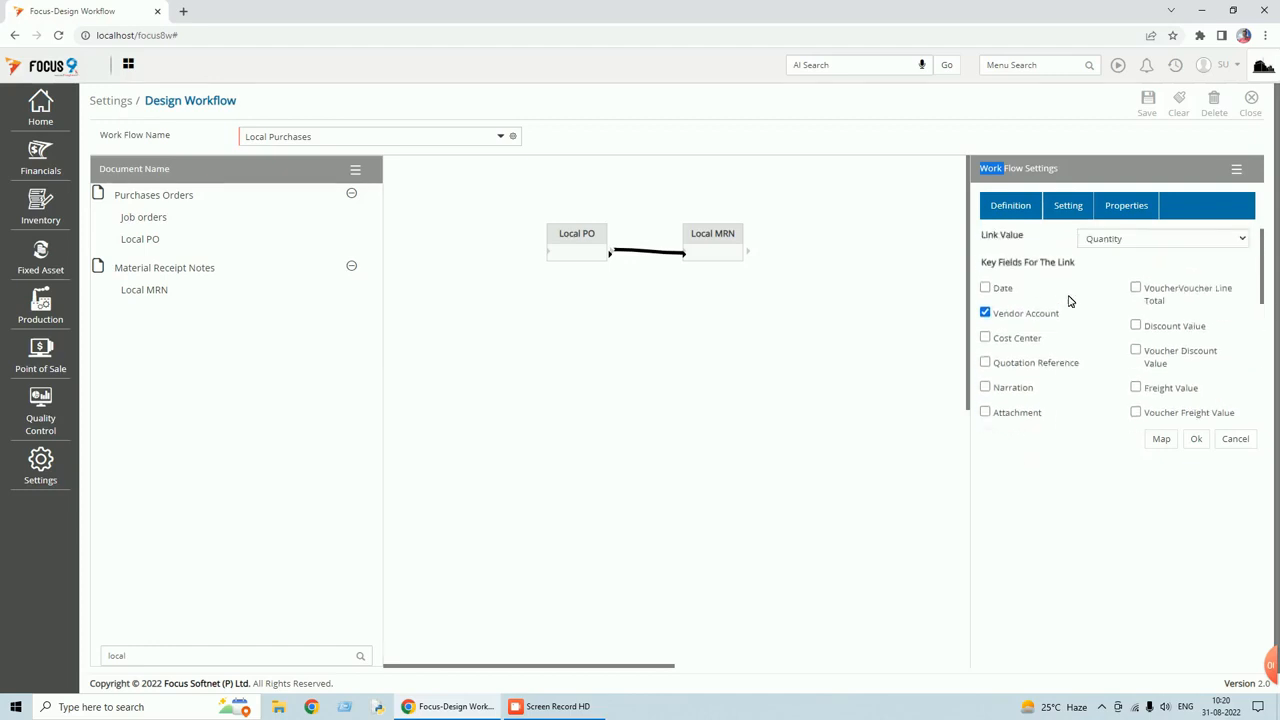
left_click(1126, 212)
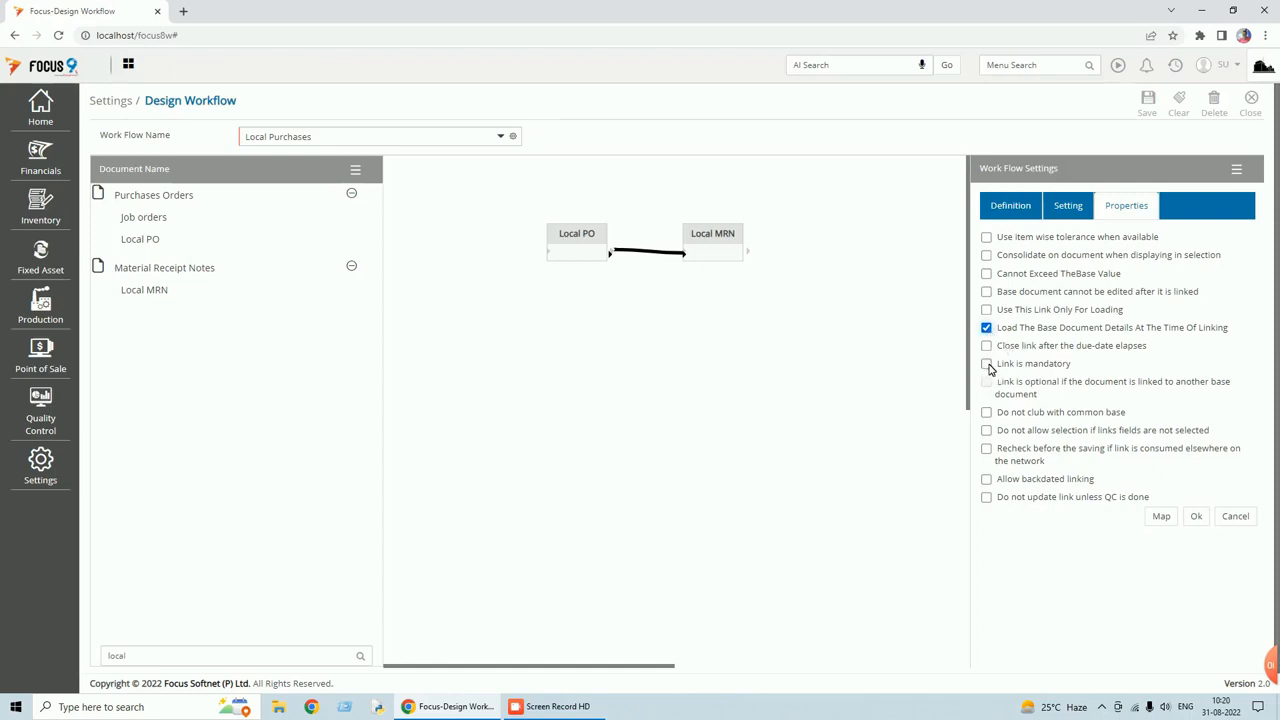
Enable 'Cannot Exceed The Base Value' and leave 'Link is mandatory' unticked on the link.
left_click(987, 366)
left_click(987, 274)
left_click(986, 364)
left_click(1160, 517)
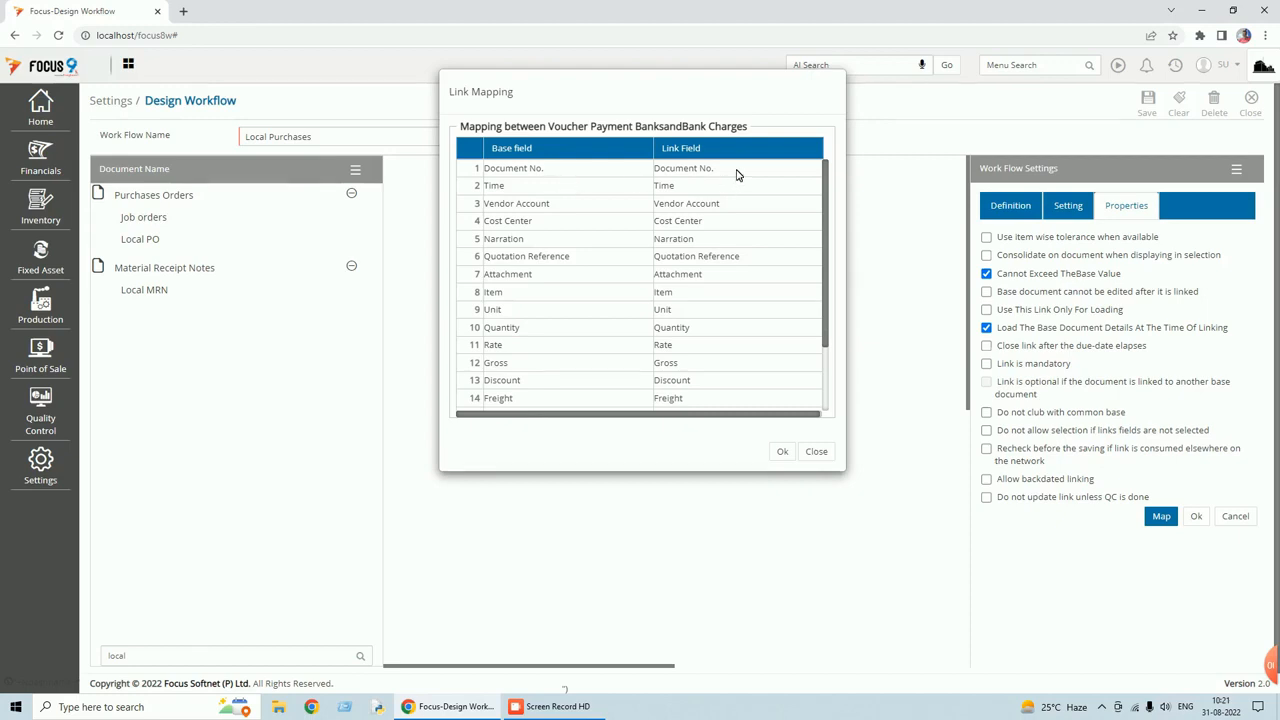
Delete the Document No. and Time rows from the link field mapping.
right_click(468, 170)
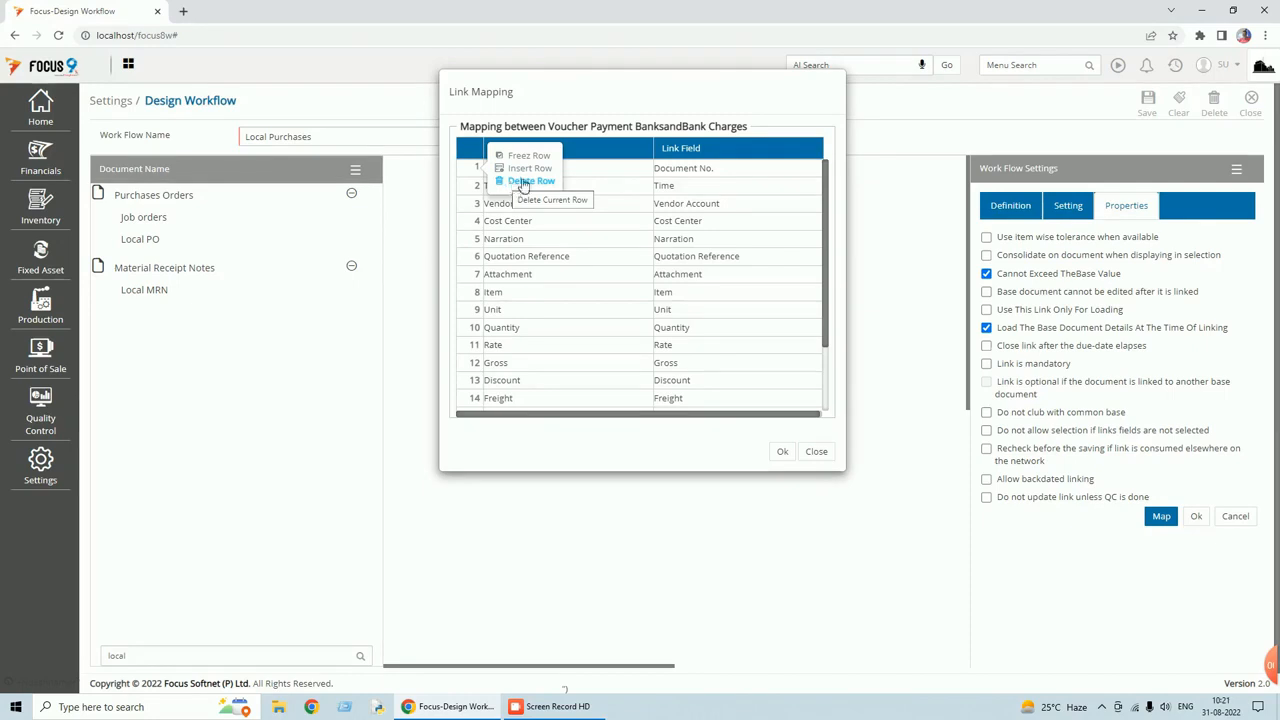
left_click(782, 451)
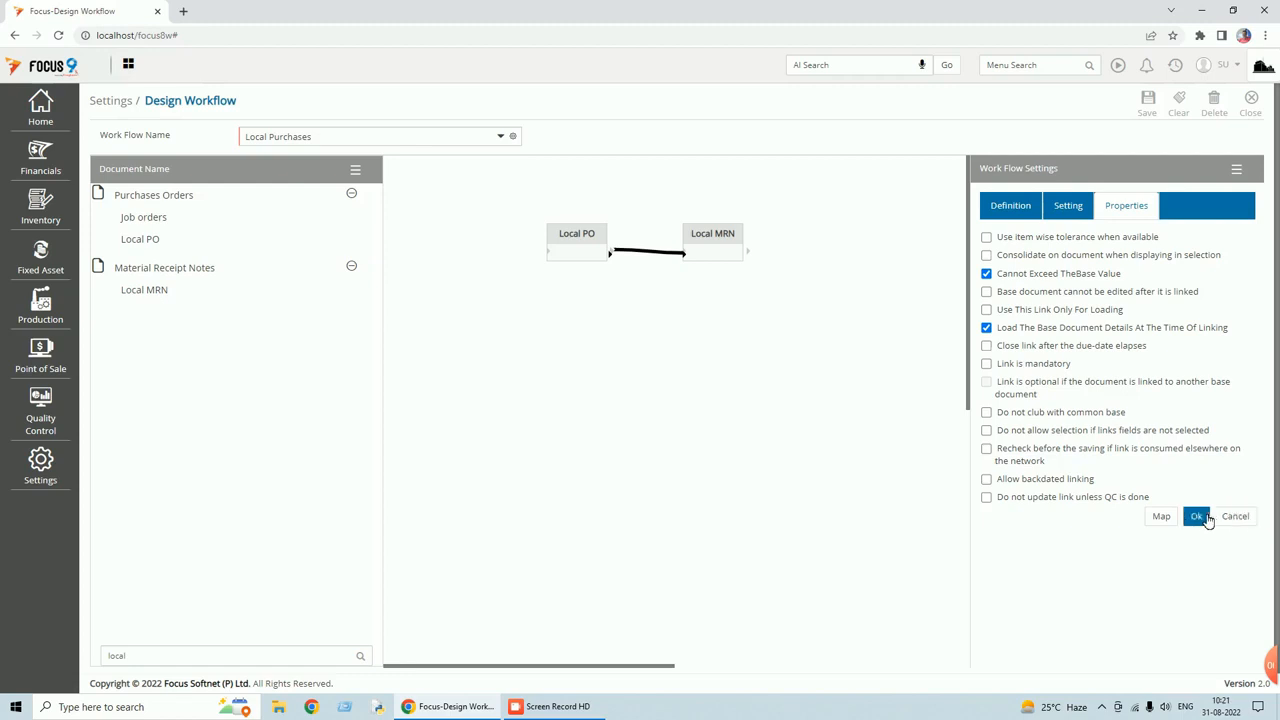
left_click(1161, 517)
right_click(470, 170)
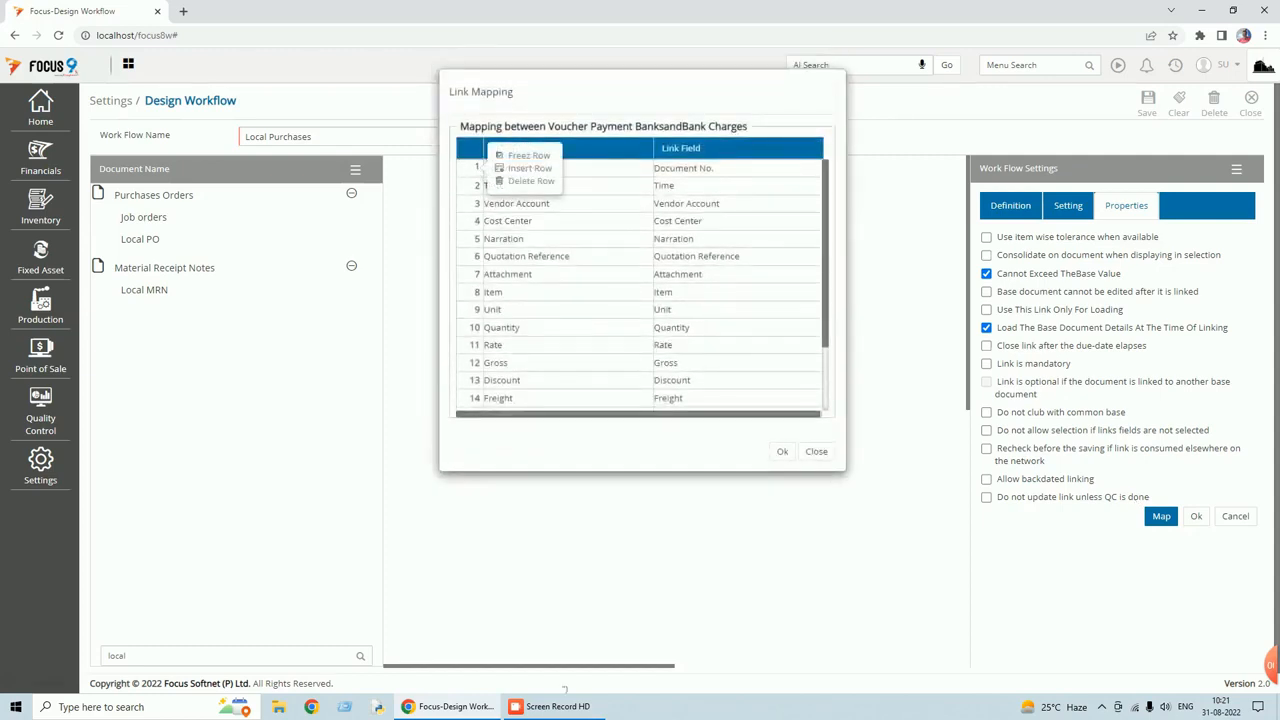
left_click(527, 181)
left_click(708, 111)
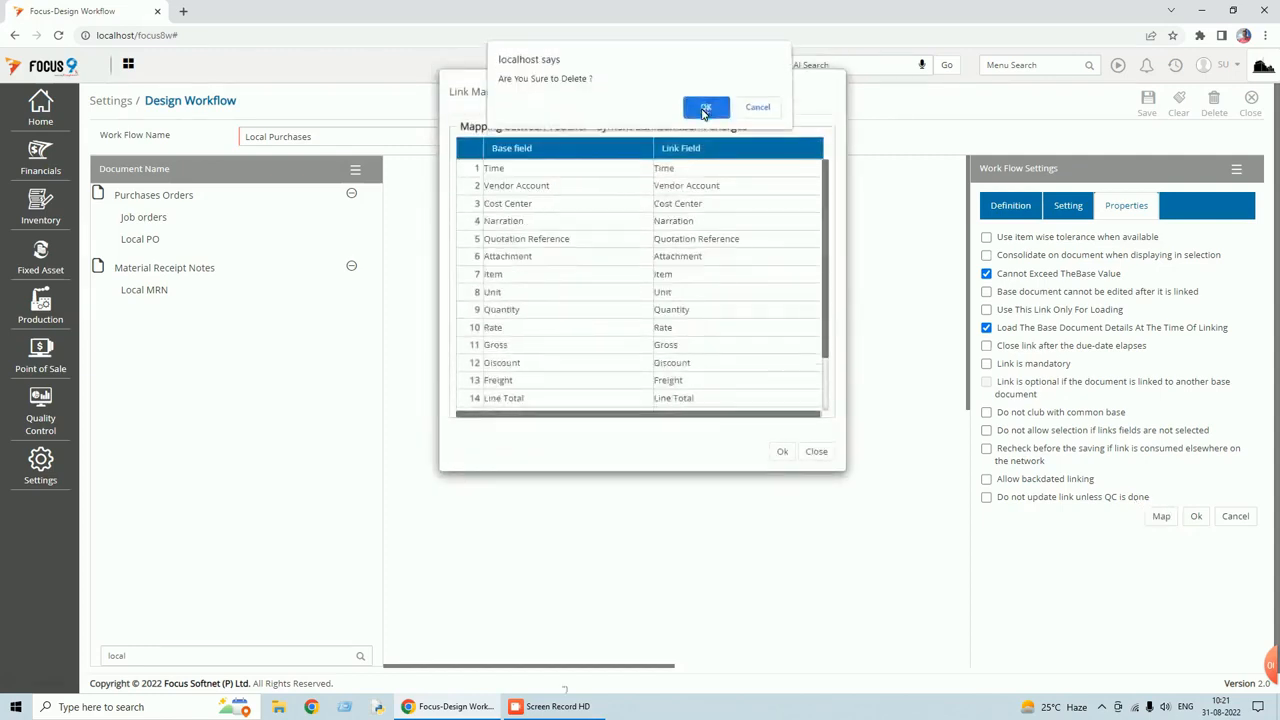
right_click(470, 170)
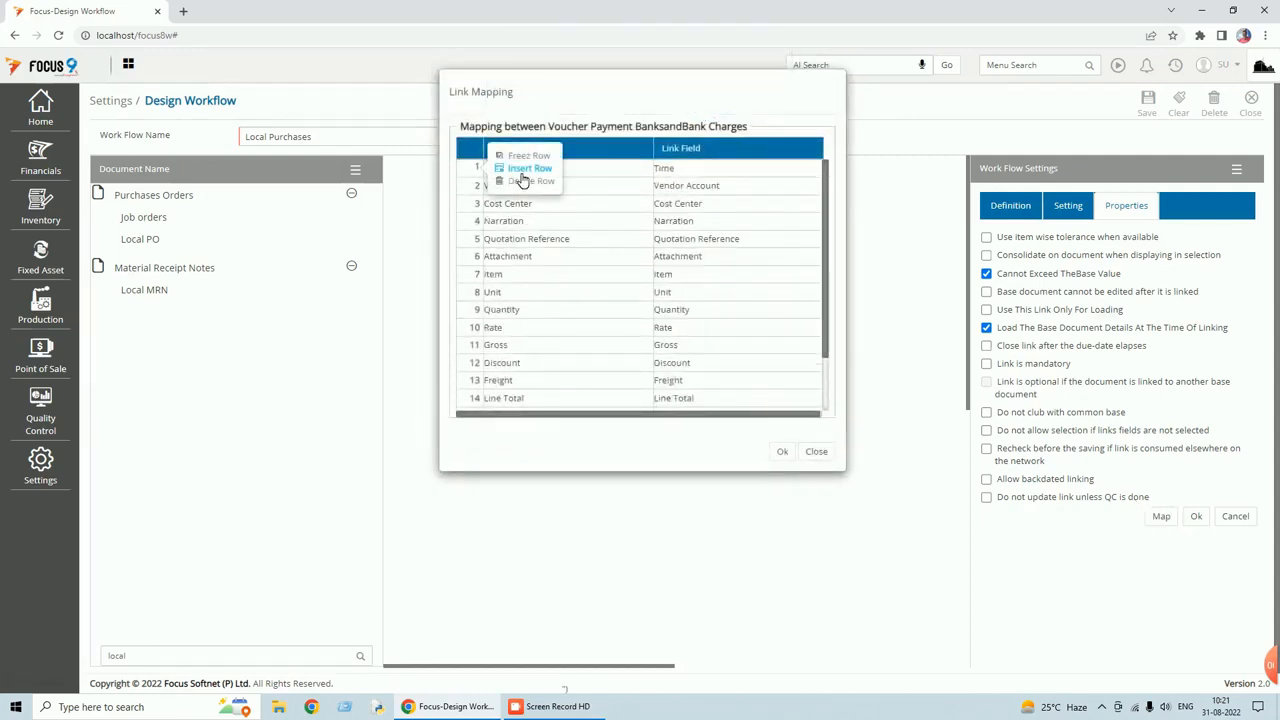
left_click(527, 181)
left_click(707, 112)
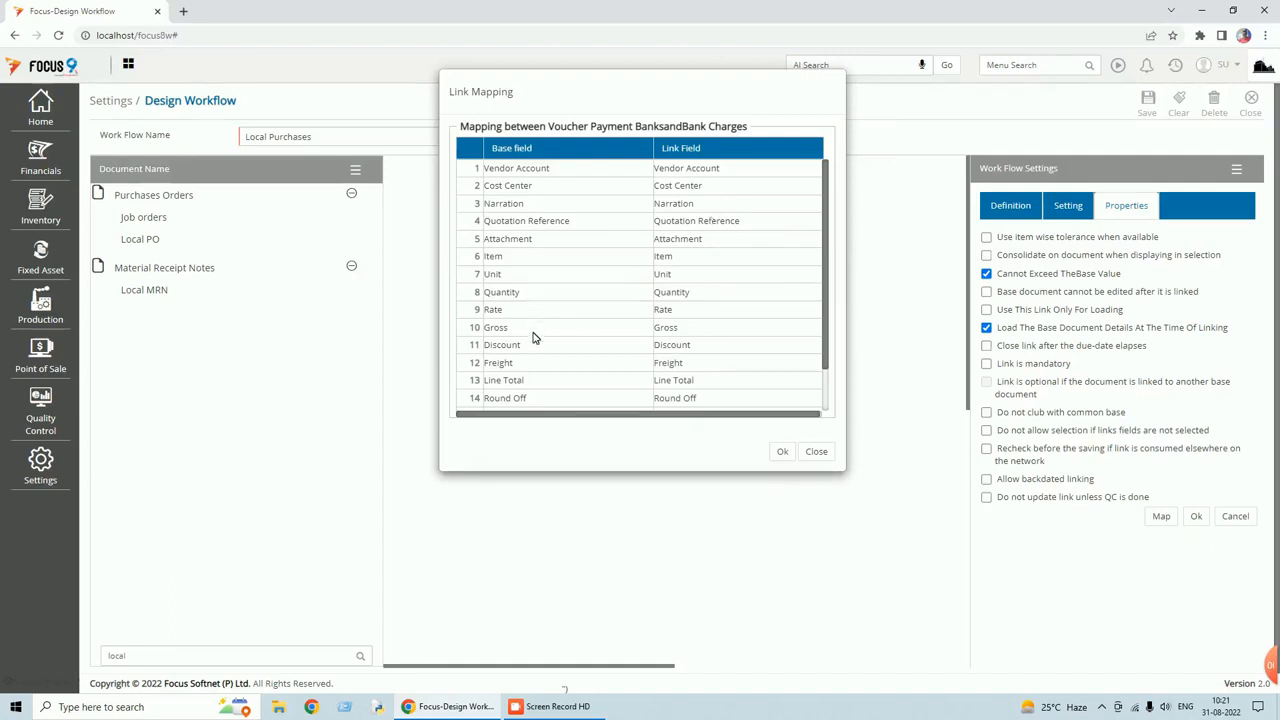
Delete the Round Off mapping row and confirm the mapping.
scroll(525, 322, "down", 2)
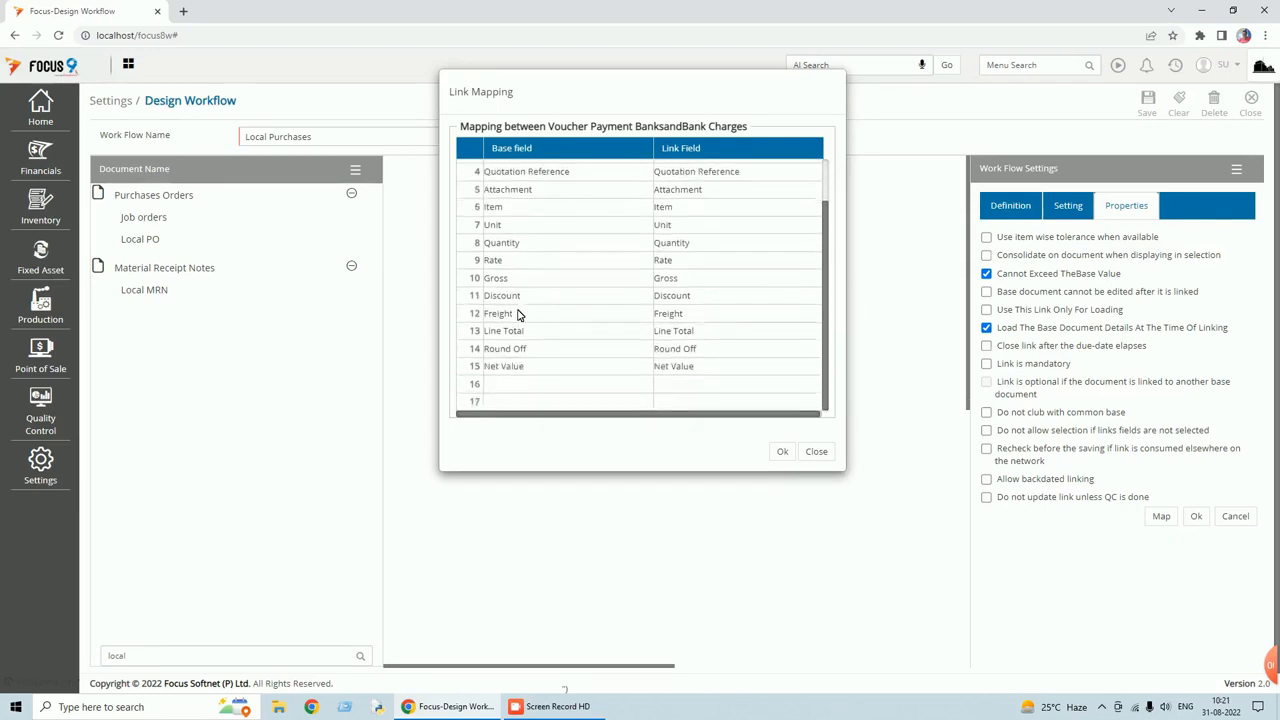
left_click(465, 324)
mouse_move(474, 346)
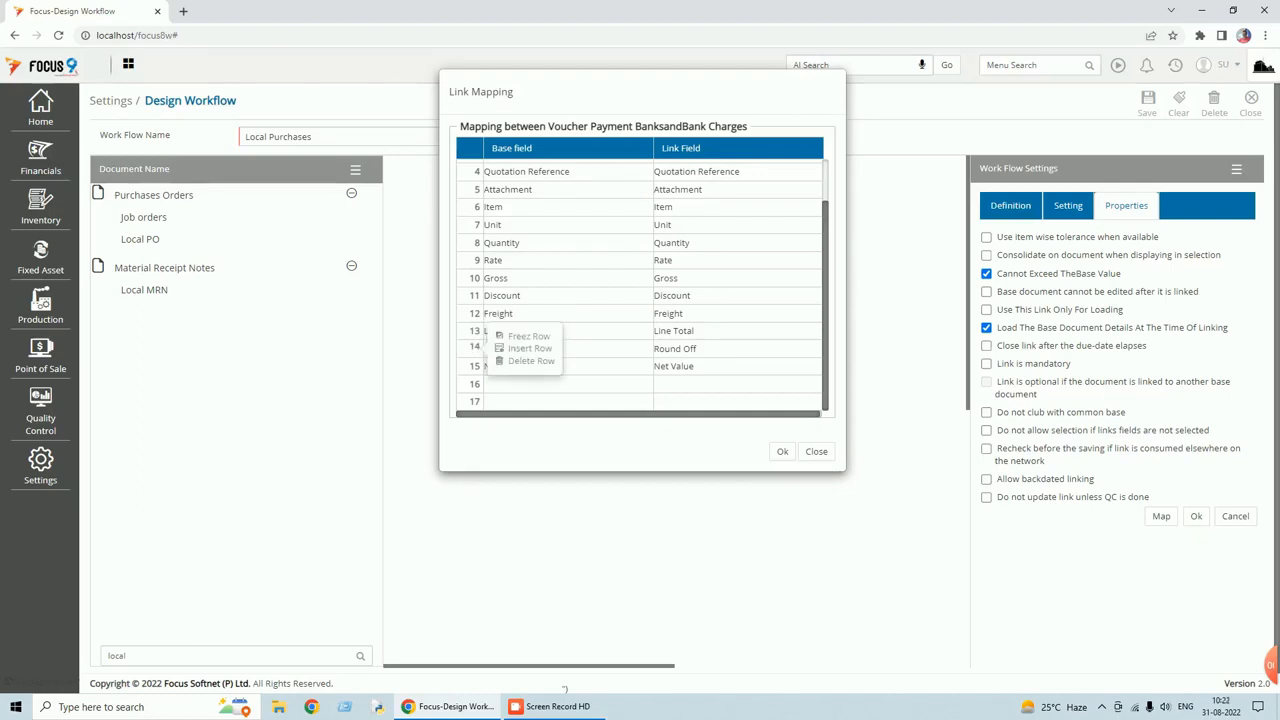
left_click(508, 361)
left_click(705, 110)
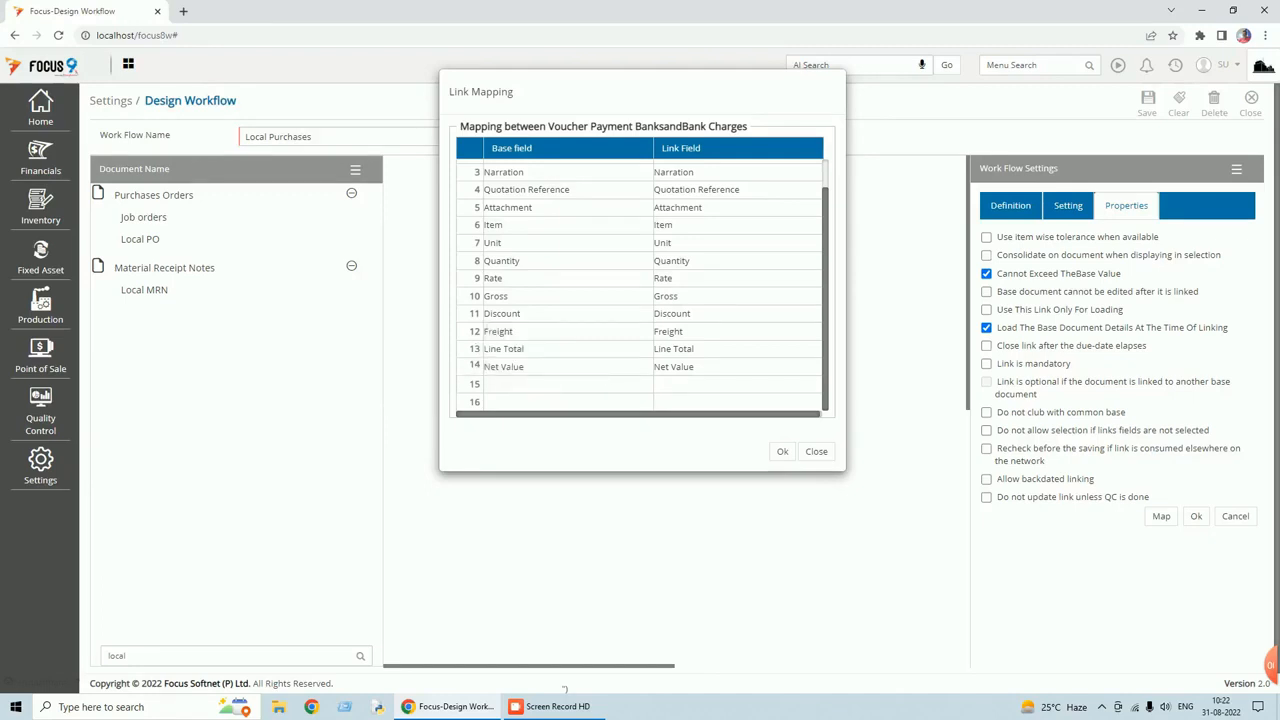
mouse_move(470, 358)
left_click(782, 451)
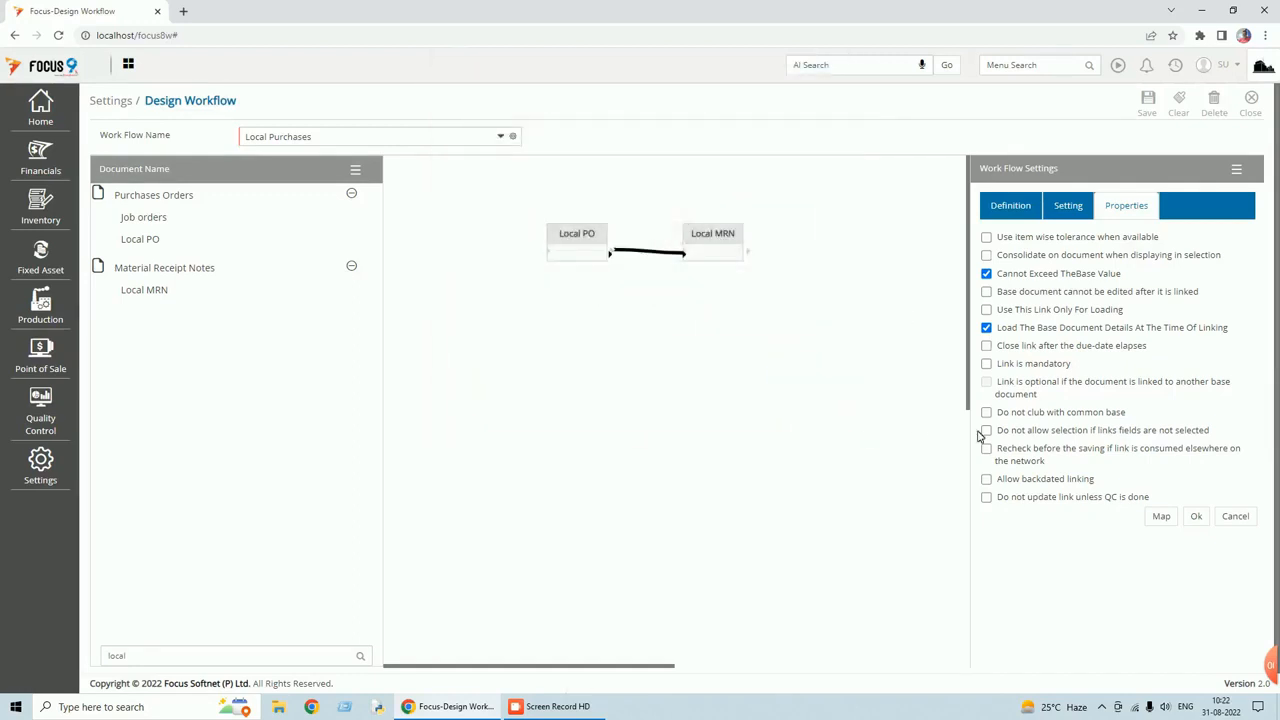
Delete the Line Total mapping row and keep the revised mapping.
left_click(1160, 516)
mouse_move(472, 358)
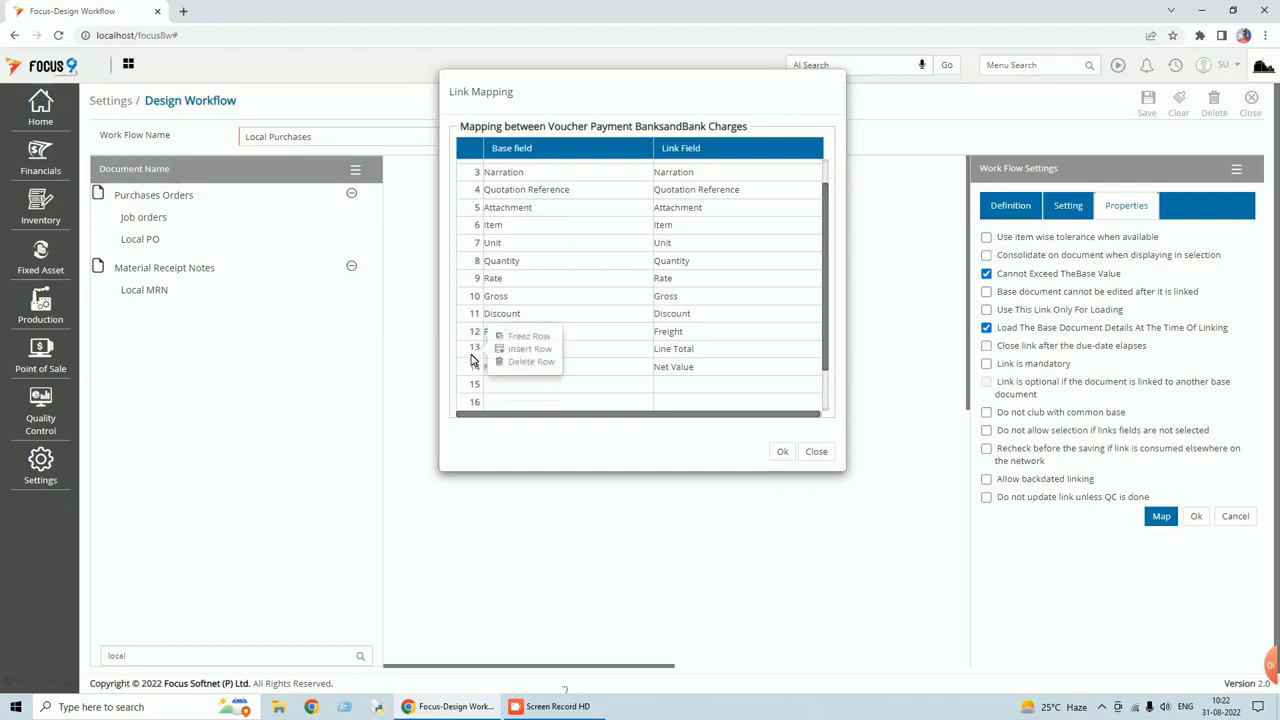
left_click(530, 361)
left_click(702, 111)
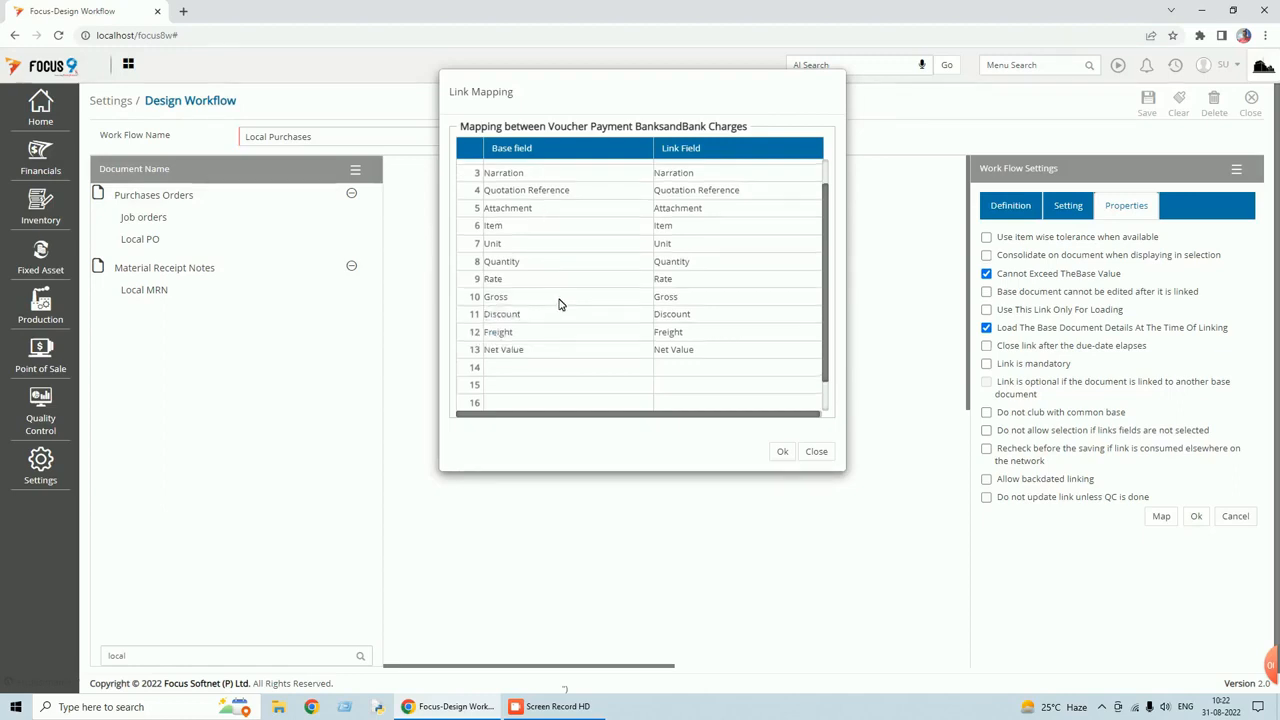
scroll(560, 304, "up", 1)
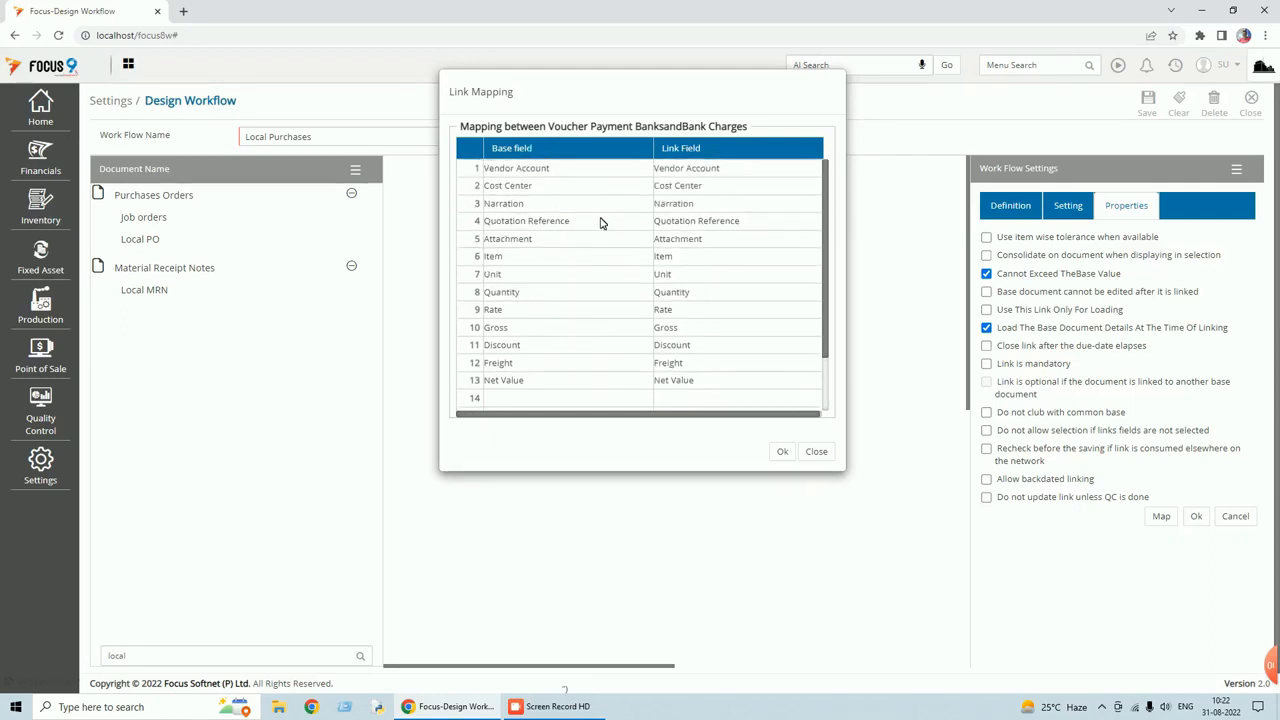
left_click(779, 452)
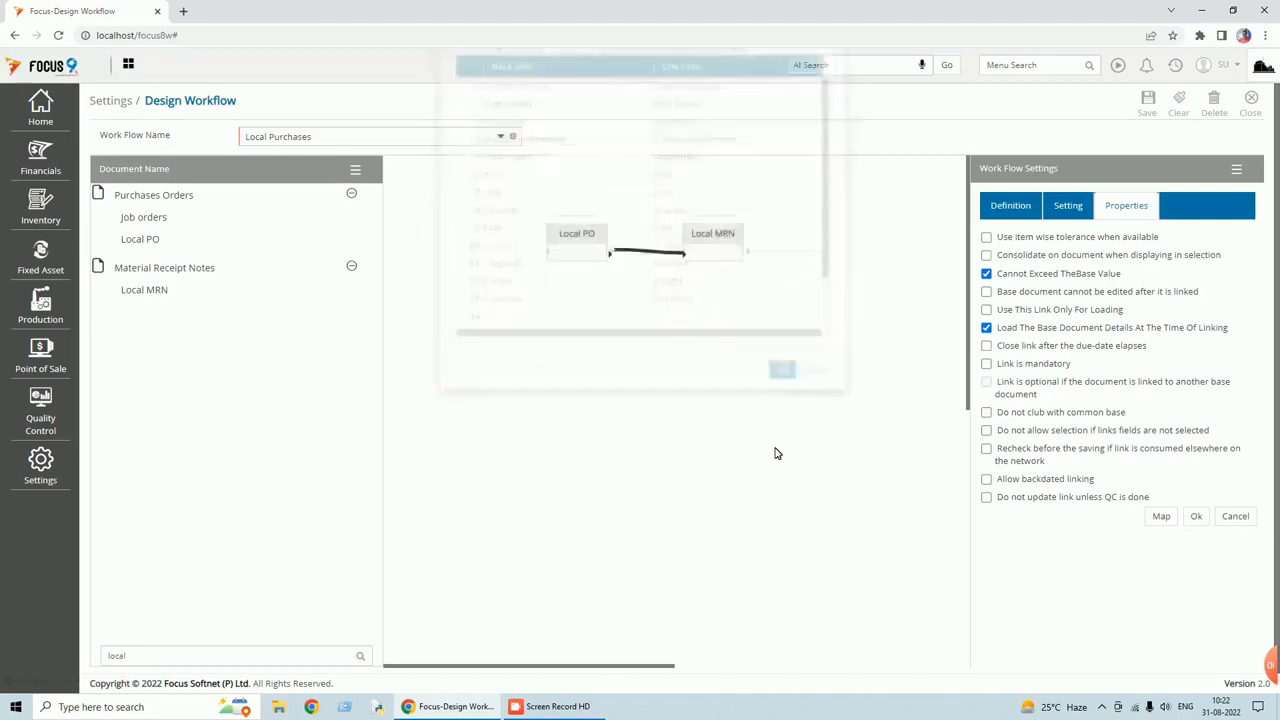
left_click(1013, 212)
Apply the link settings, save the Local Purchases workflow, and close the designer.
left_click(1066, 214)
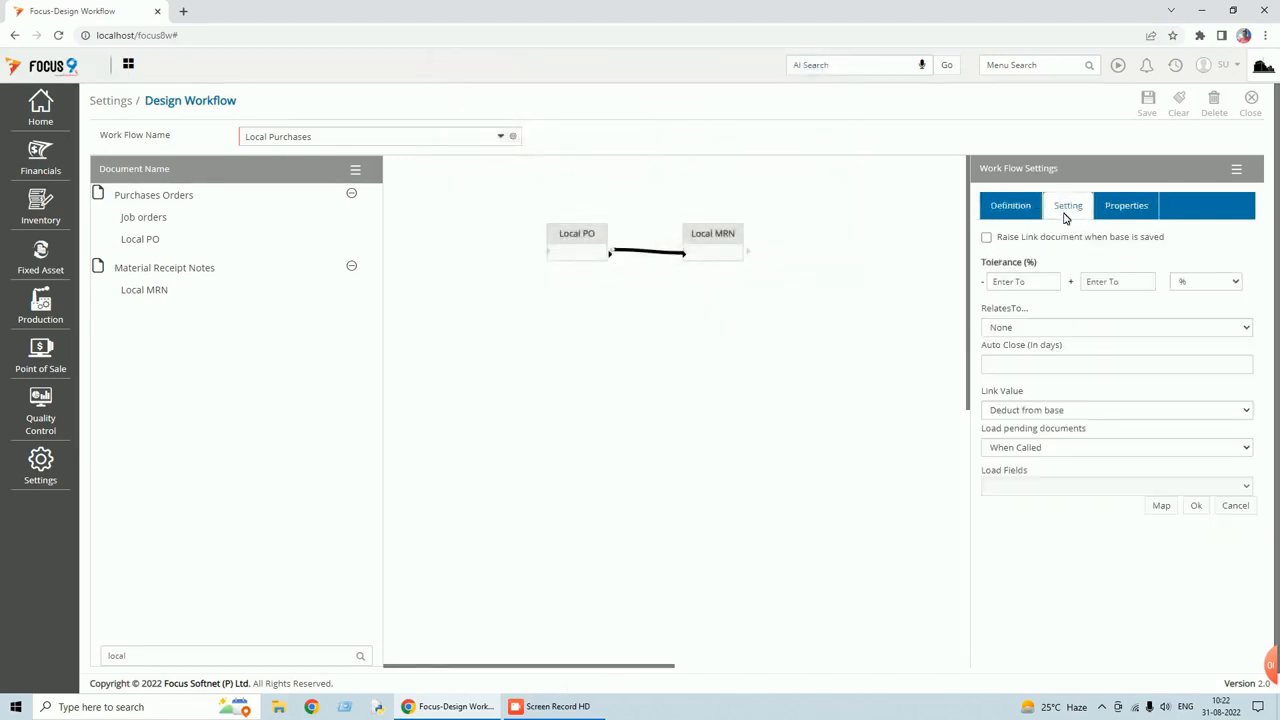
left_click(1127, 212)
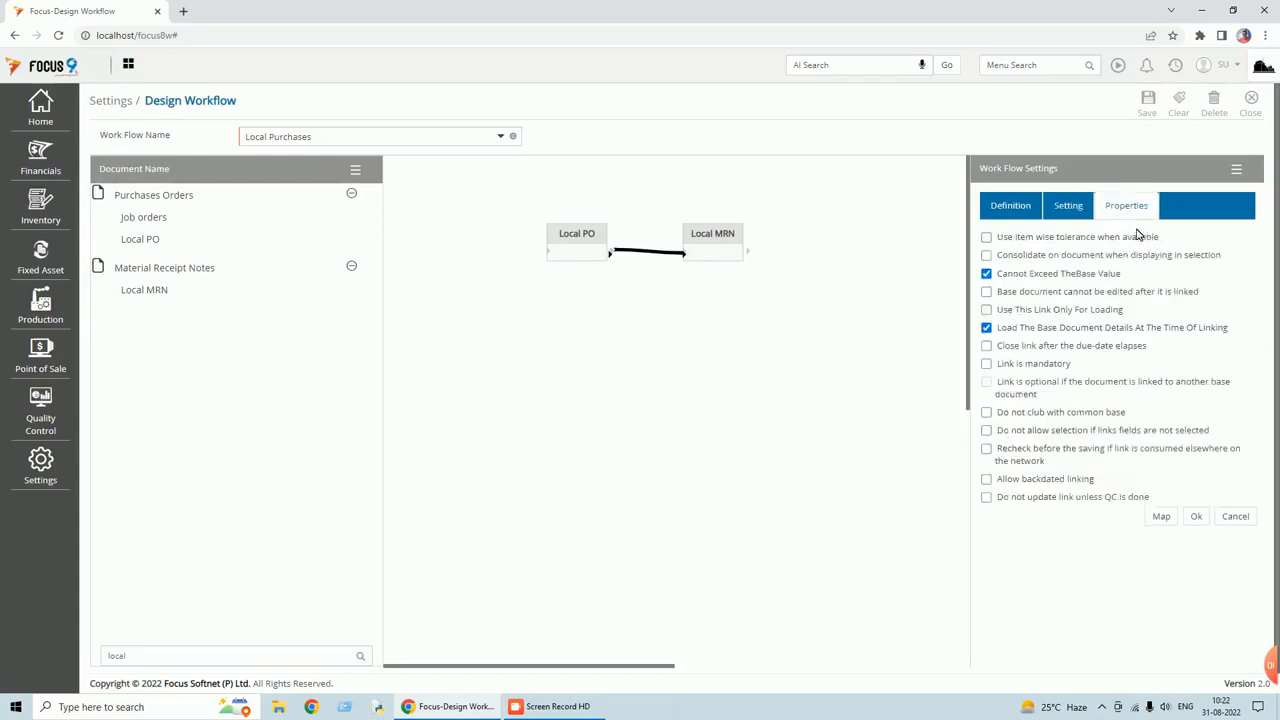
left_click(1199, 518)
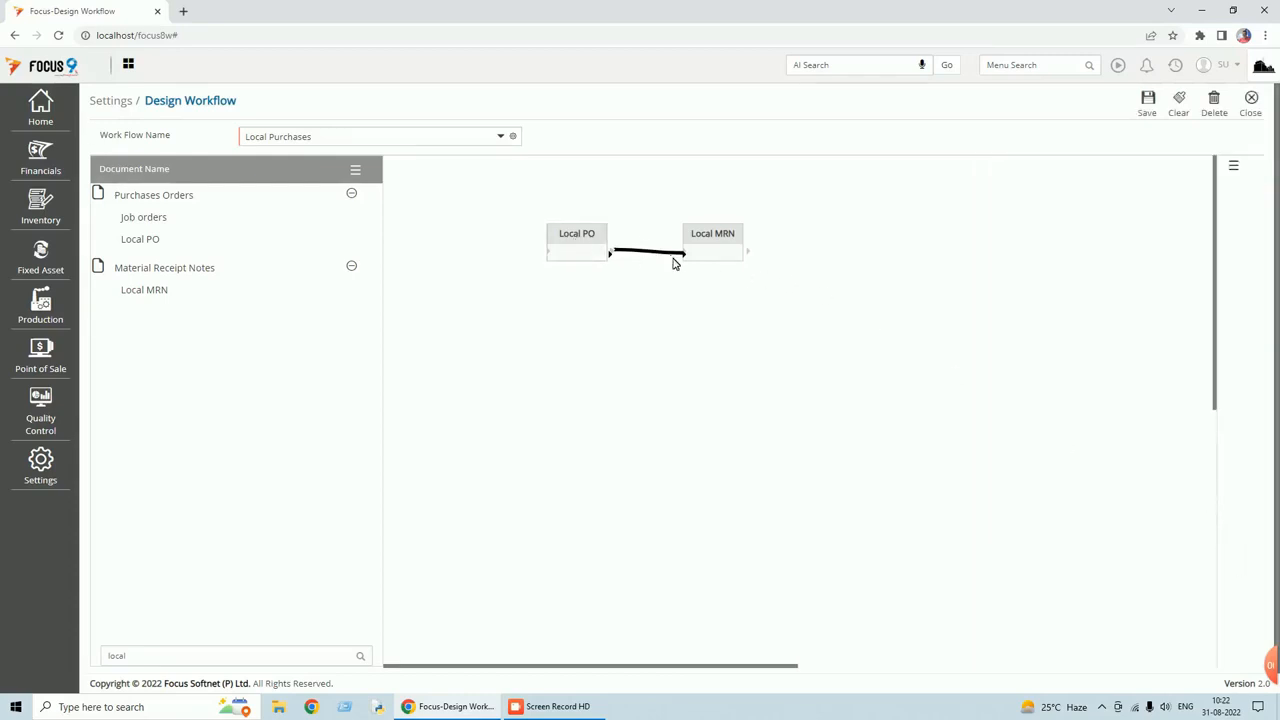
left_click(1150, 110)
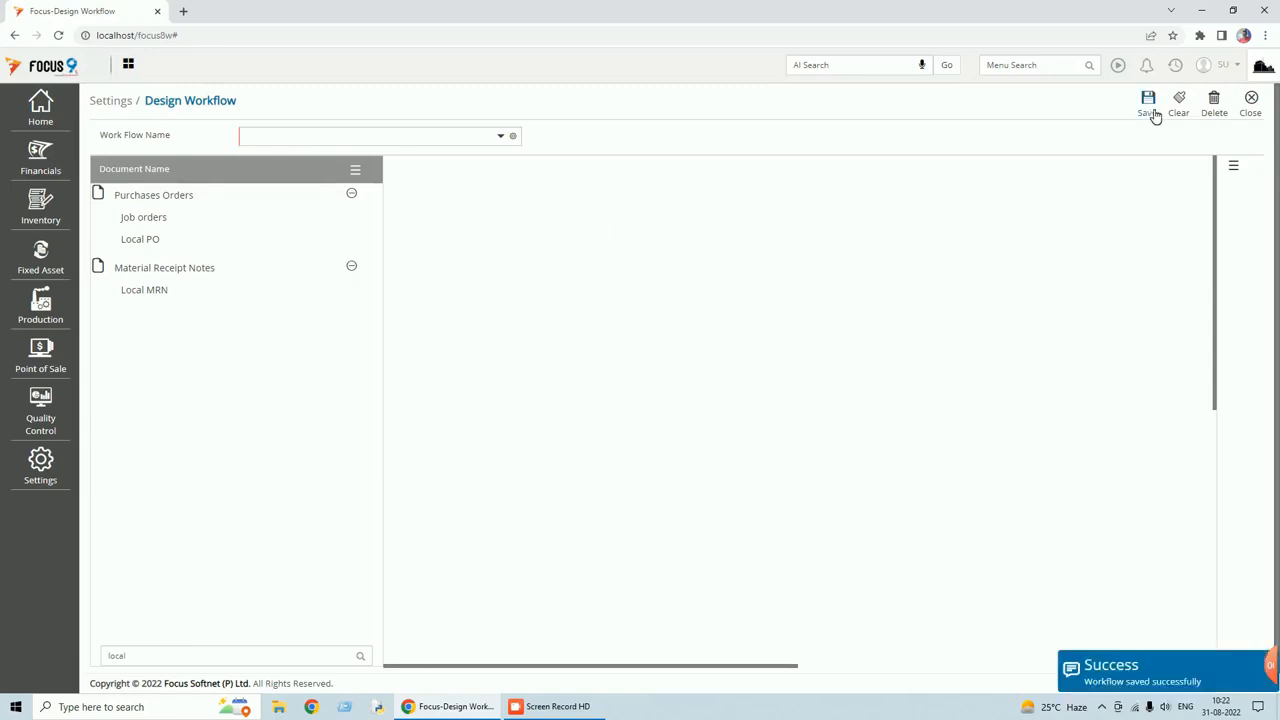
left_click(1250, 118)
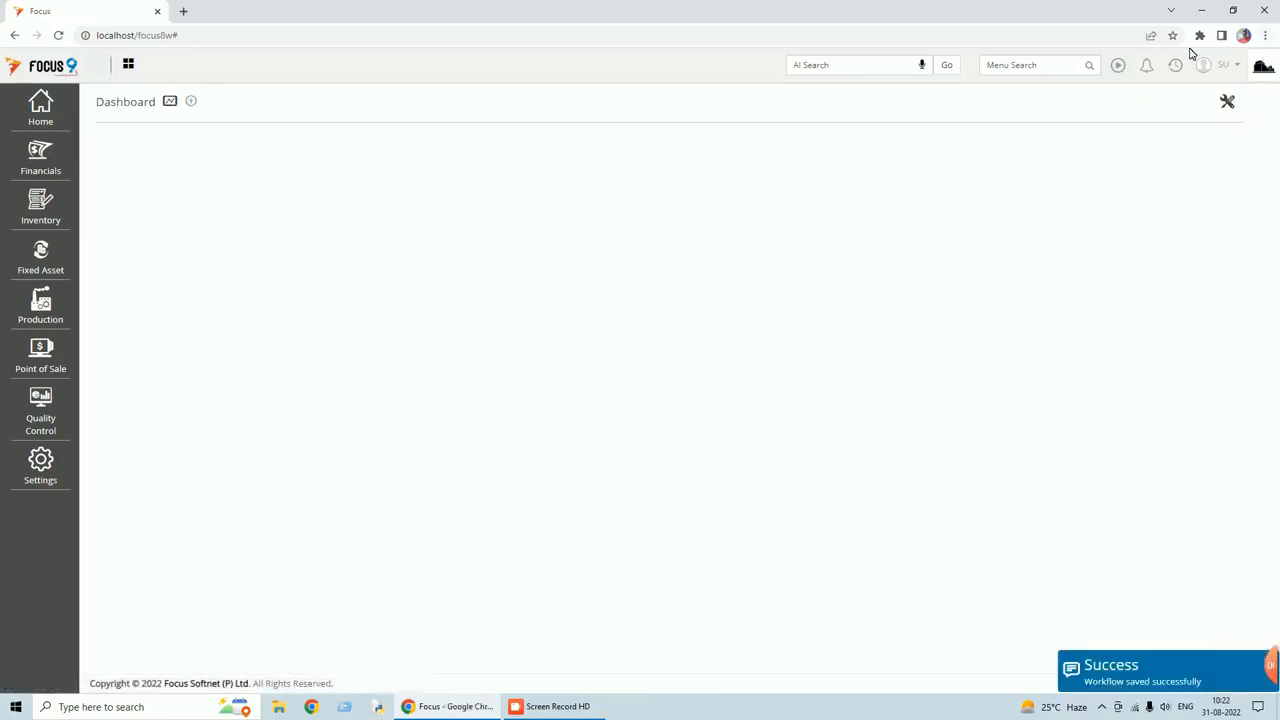
Log out and sign back in with the user's credentials.
left_click(1230, 65)
left_click(1140, 134)
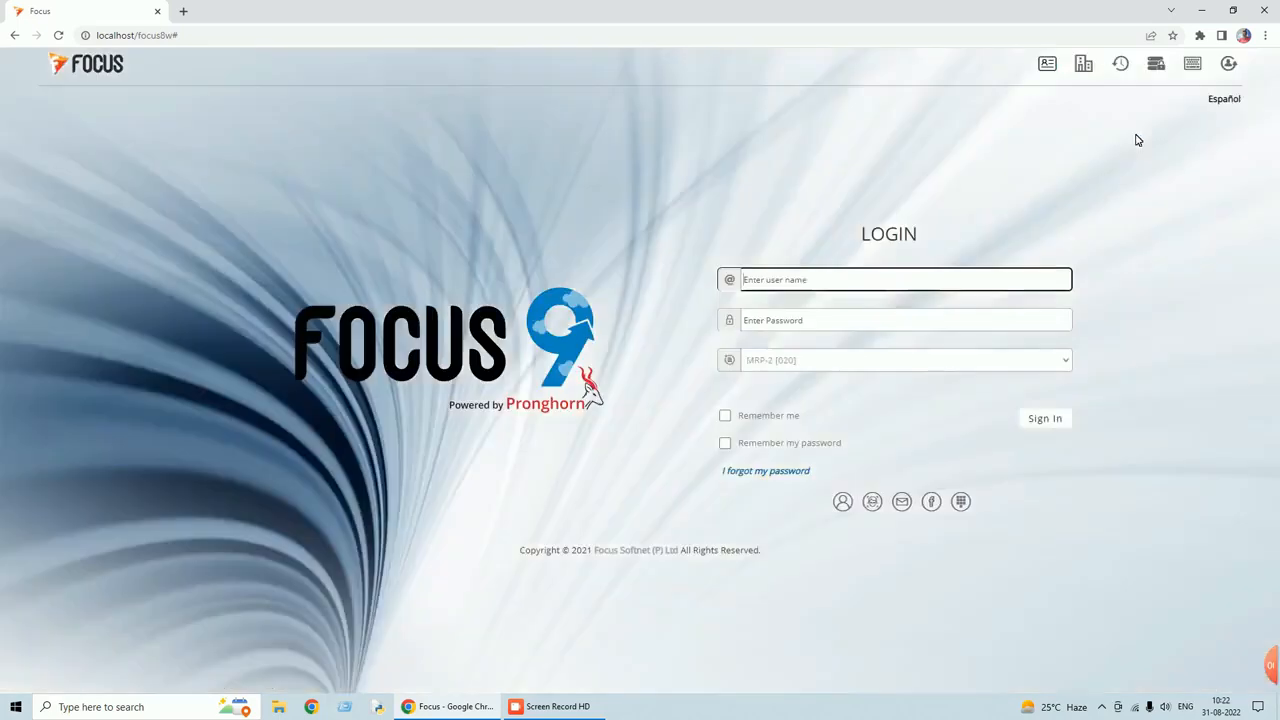
type("su")
key("Tab")
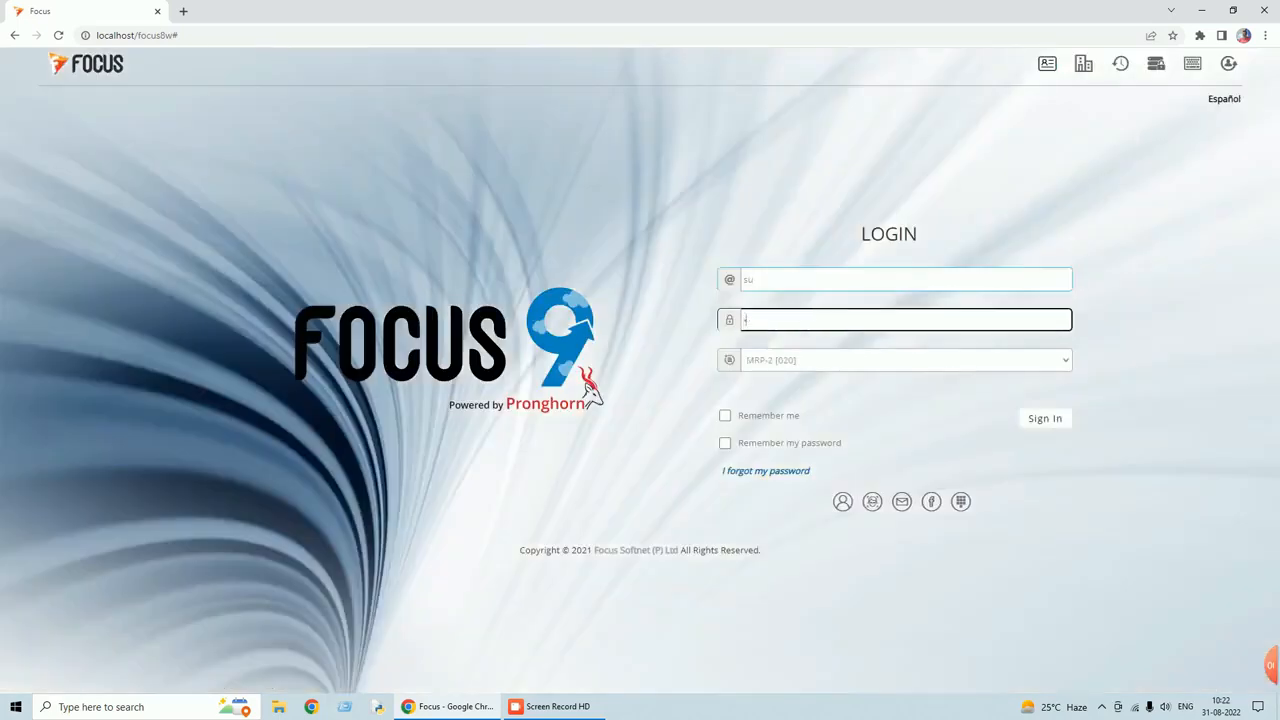
left_click(1046, 420)
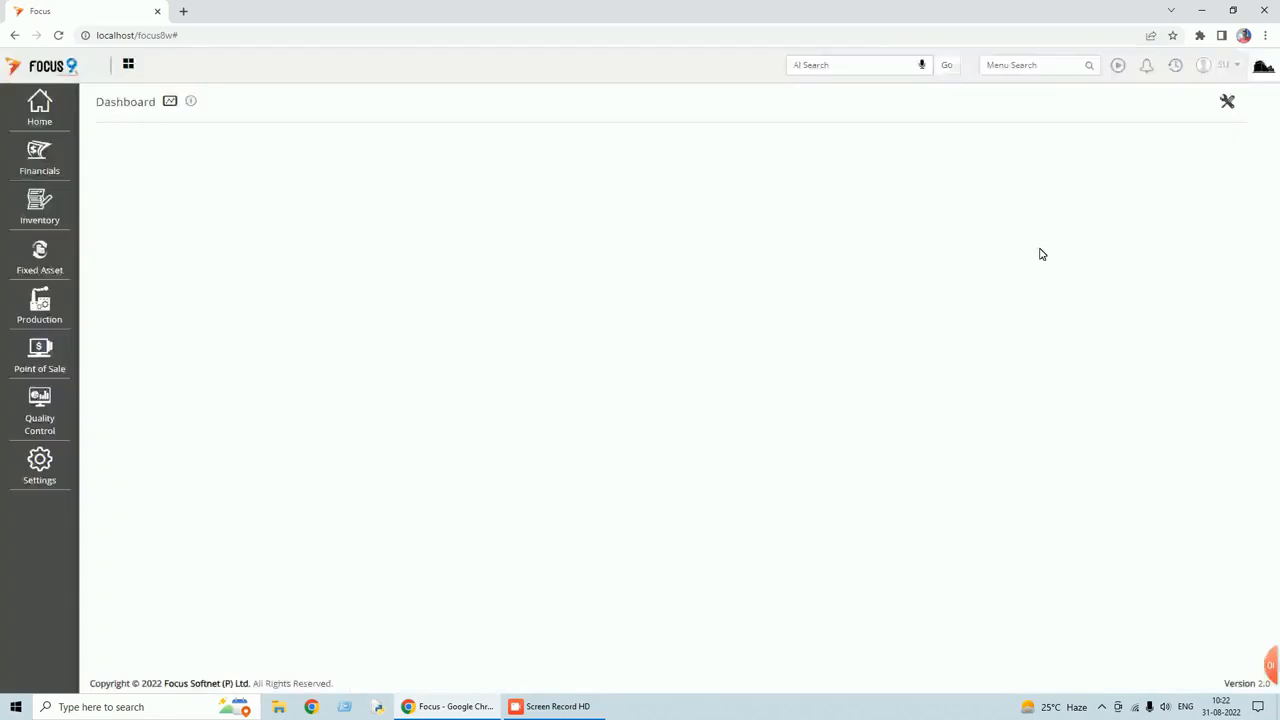
left_click(1178, 67)
Re-save Local PO voucher 1 and close the Local PO voucher list.
left_click(1100, 141)
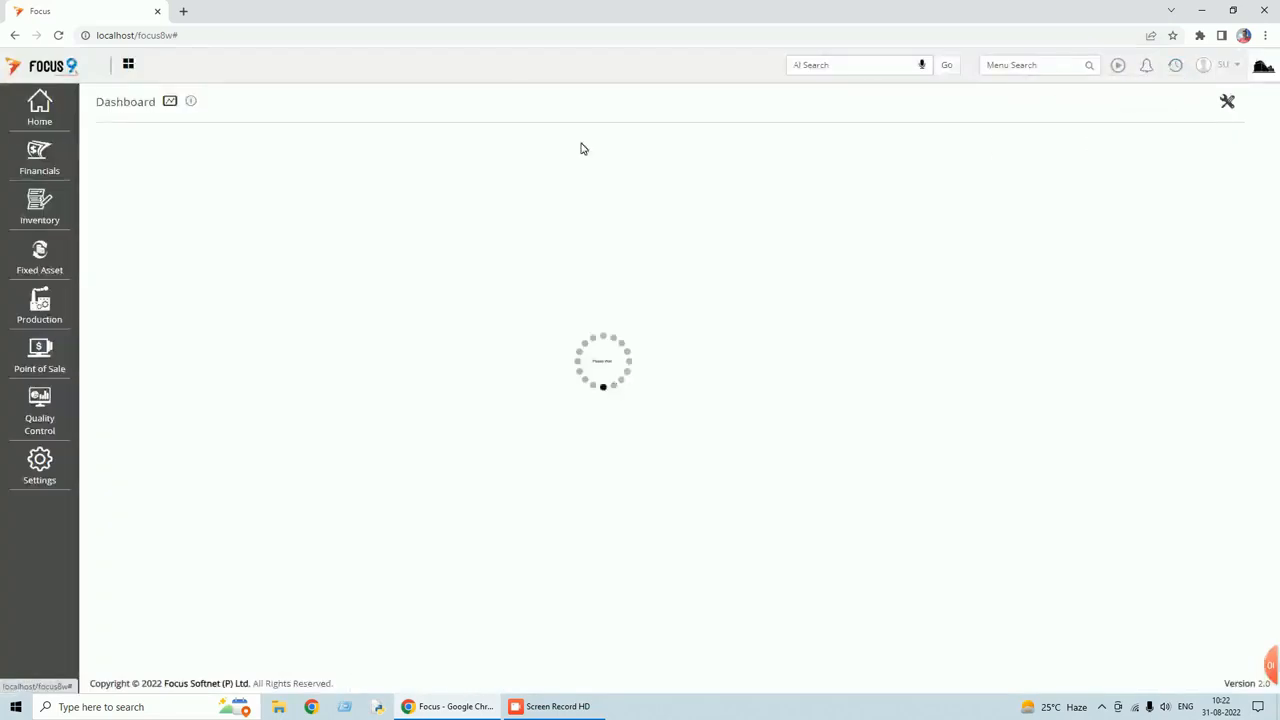
double_click(360, 205)
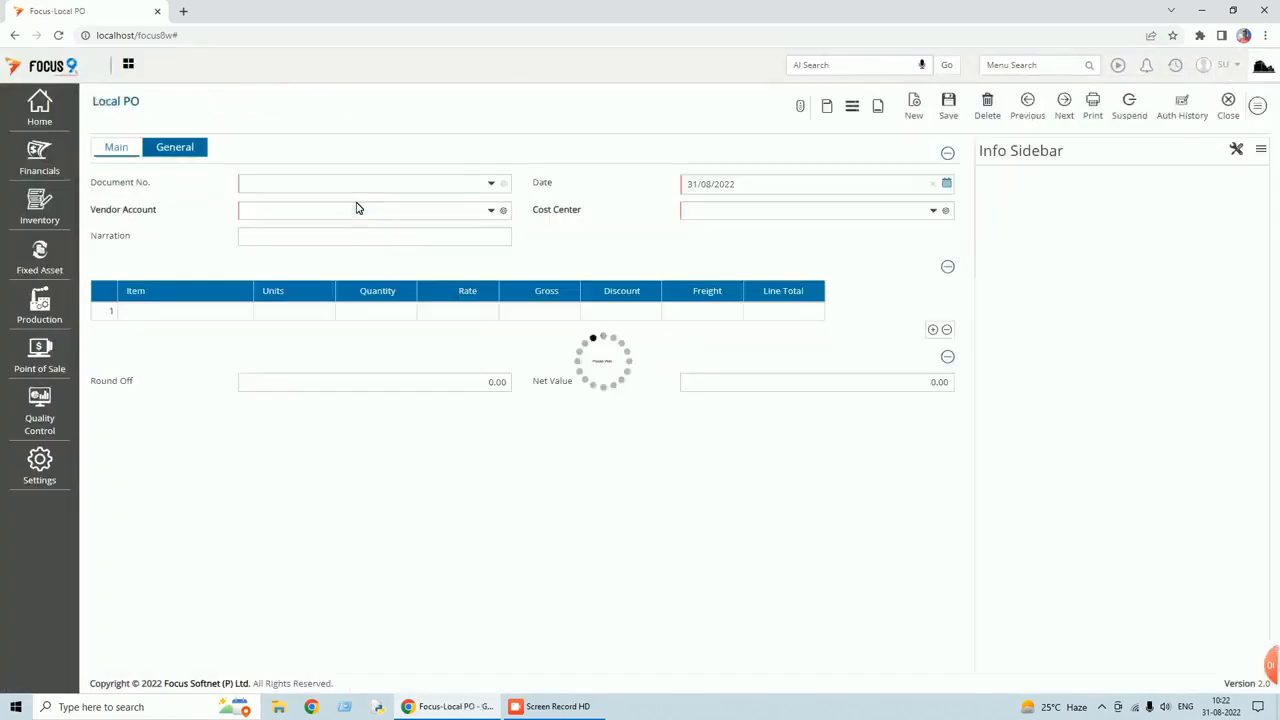
left_click(949, 108)
left_click(1230, 110)
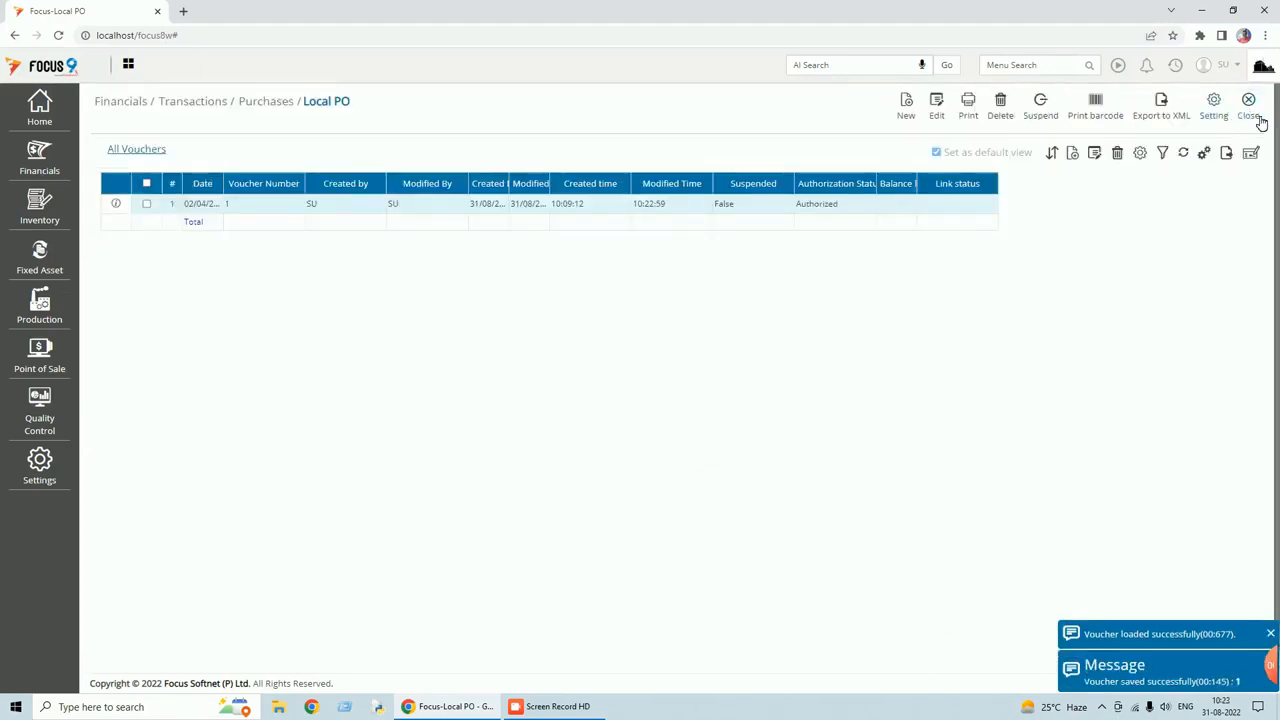
left_click(1250, 110)
Check Local MRN's Pending Local PO tab, then close the Local MRN list.
left_click(1182, 76)
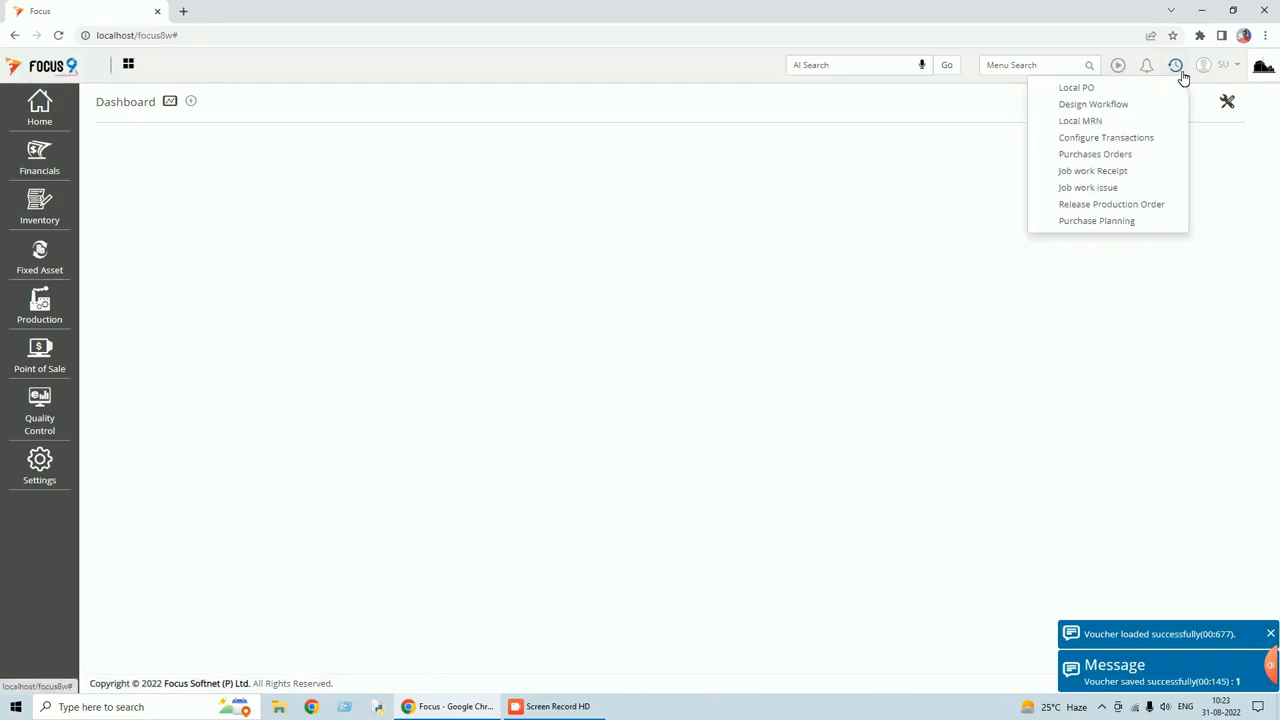
left_click(1077, 121)
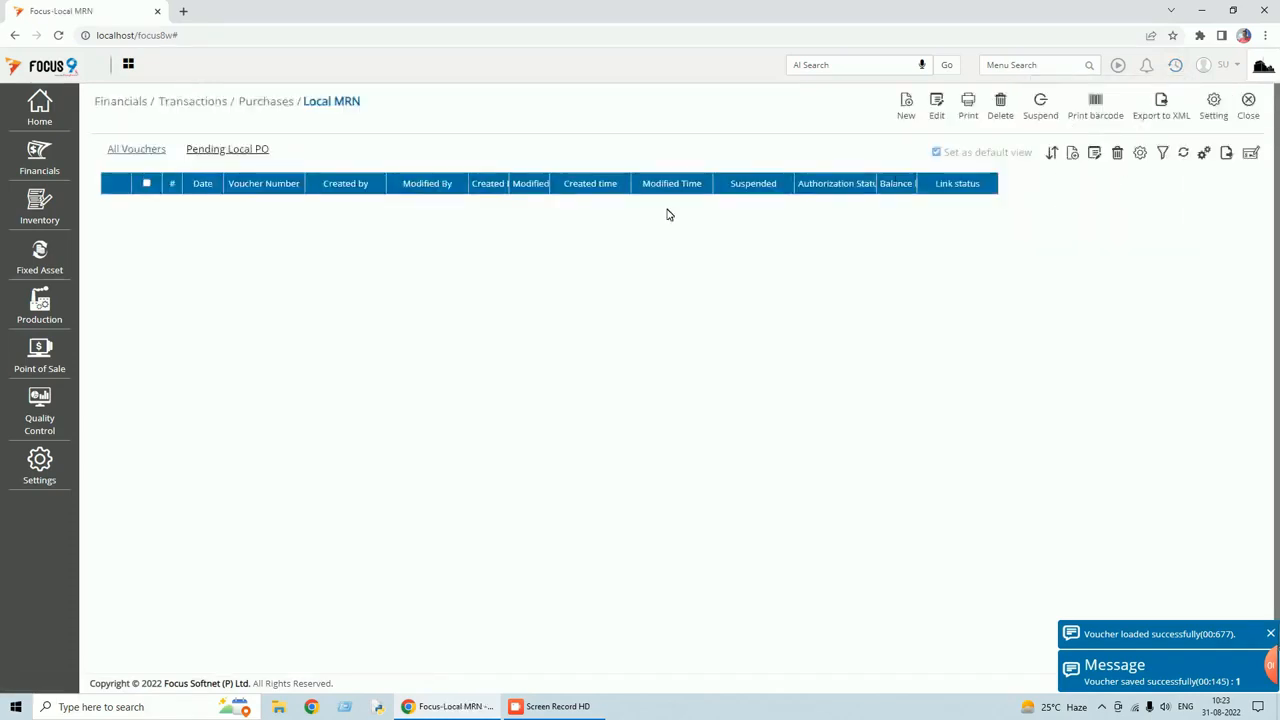
left_click(226, 150)
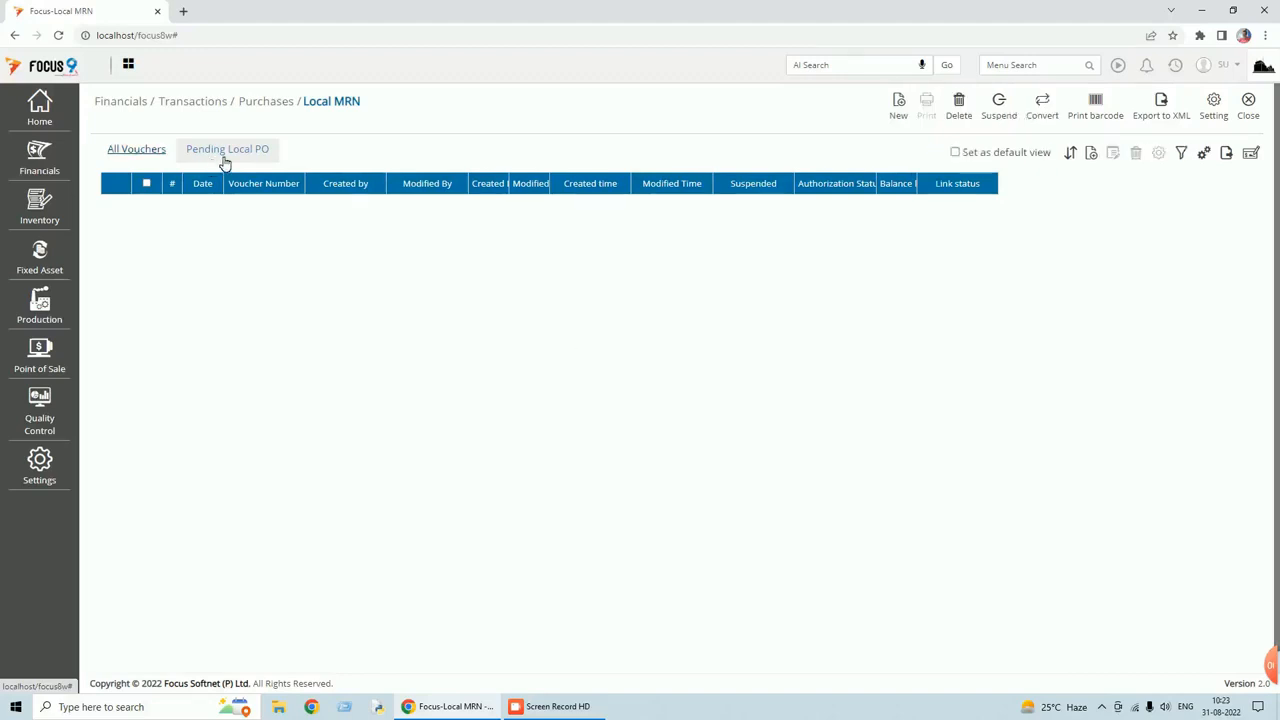
left_click(1250, 117)
left_click(1176, 66)
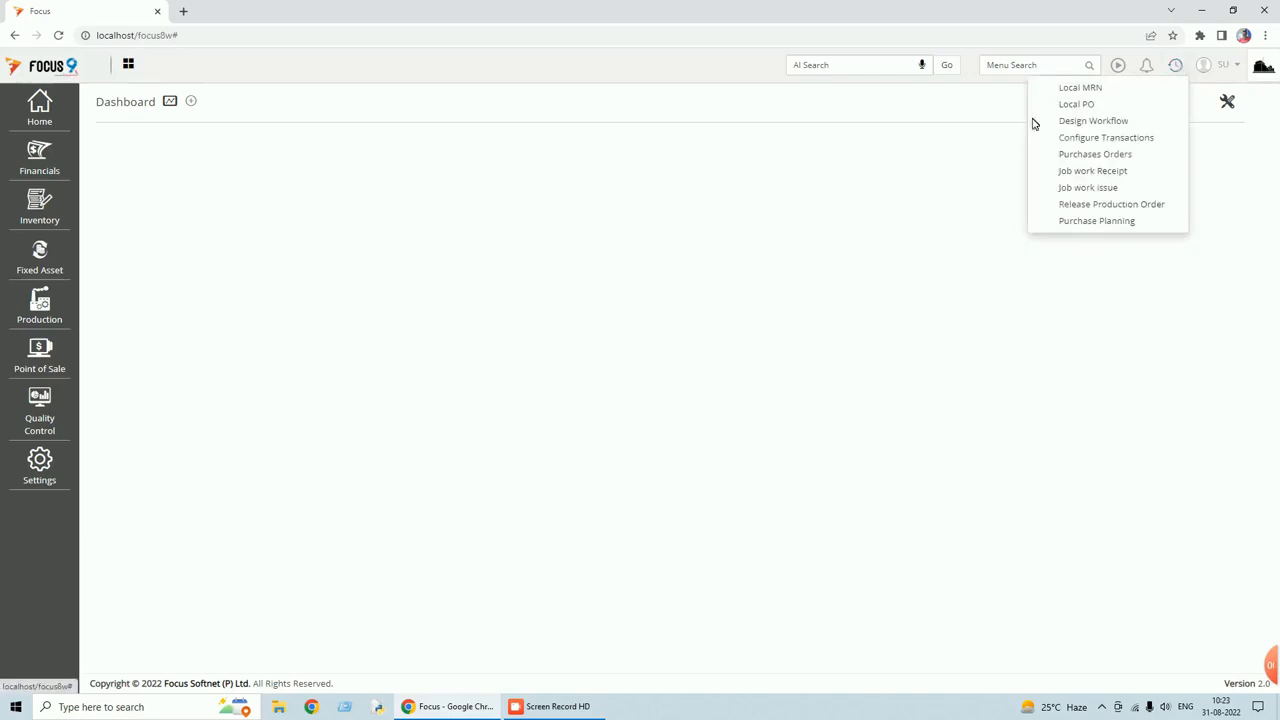
Copy Local PO voucher 1 to the clipboard, then delete it.
left_click(1077, 104)
double_click(540, 205)
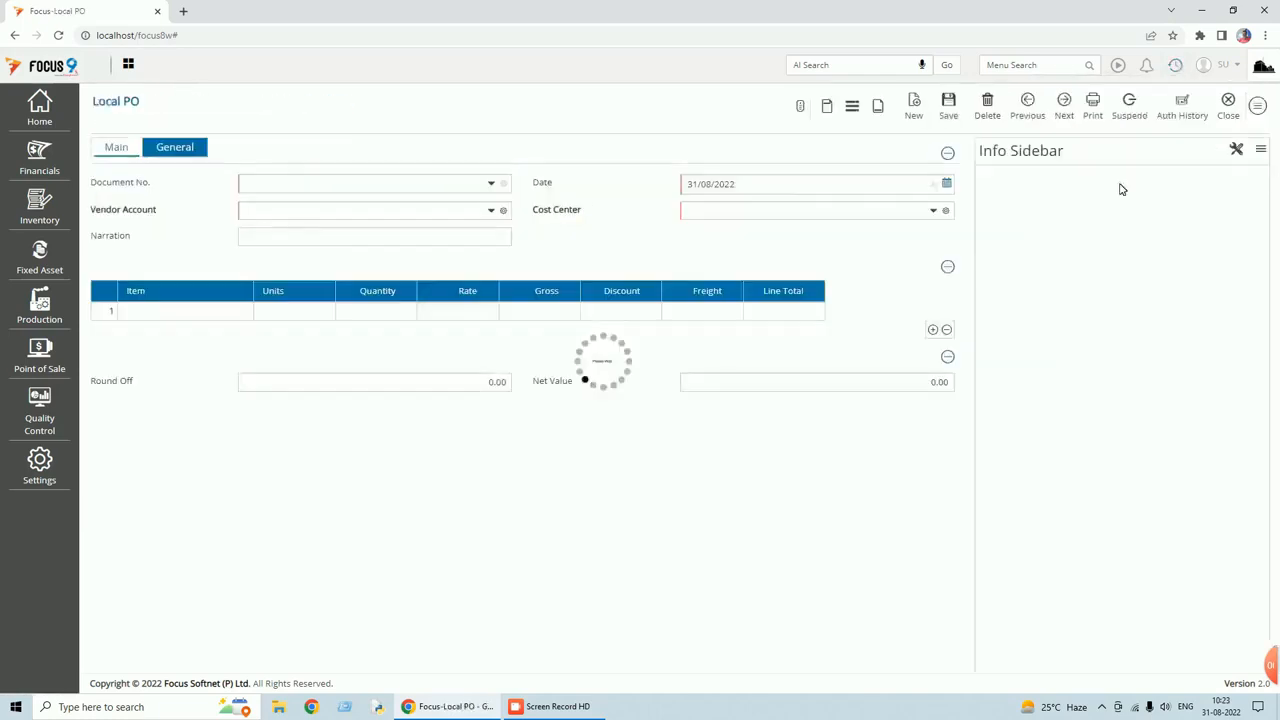
left_click(1258, 106)
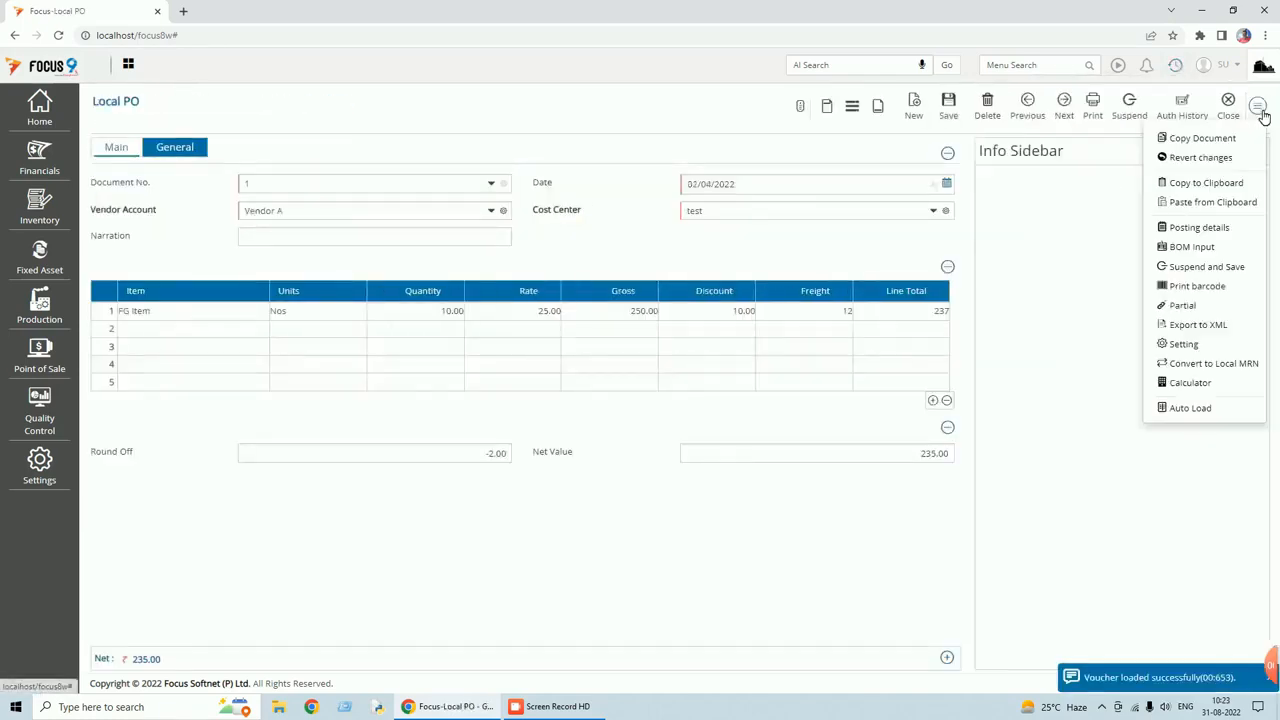
left_click(1201, 184)
left_click(989, 112)
left_click(704, 114)
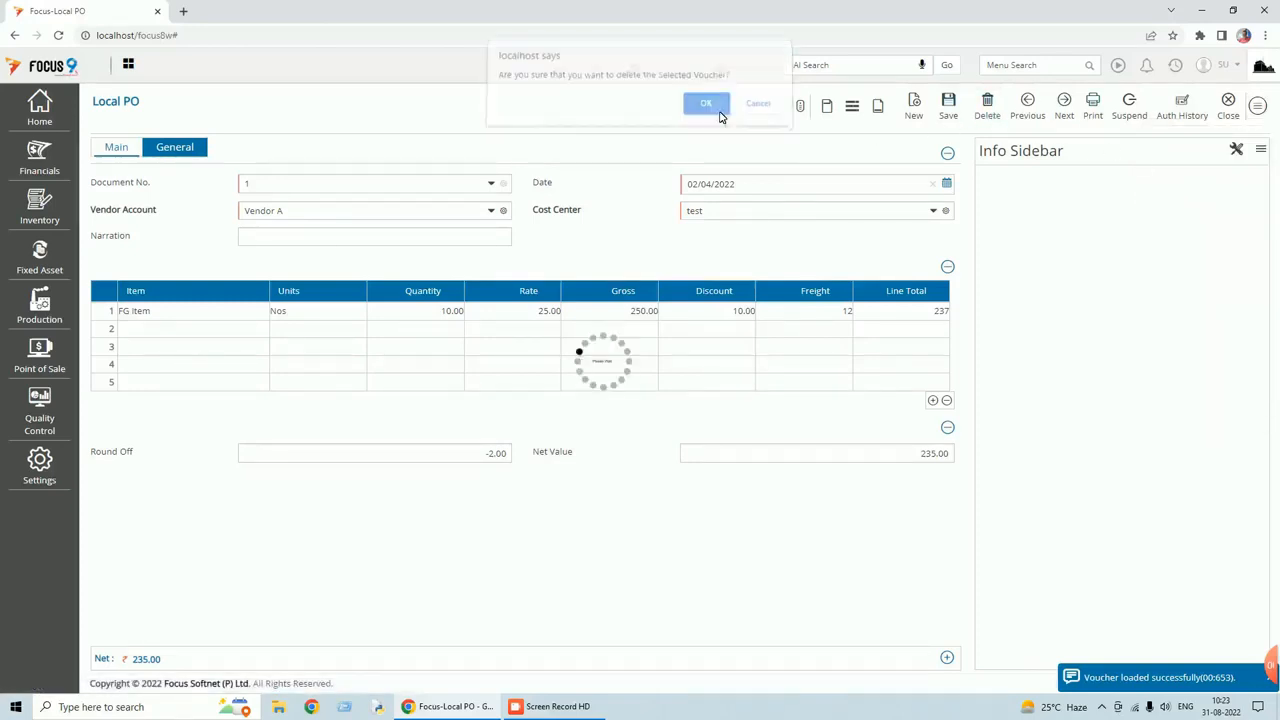
Paste the voucher from the clipboard and save it as a new Local PO.
left_click(1258, 108)
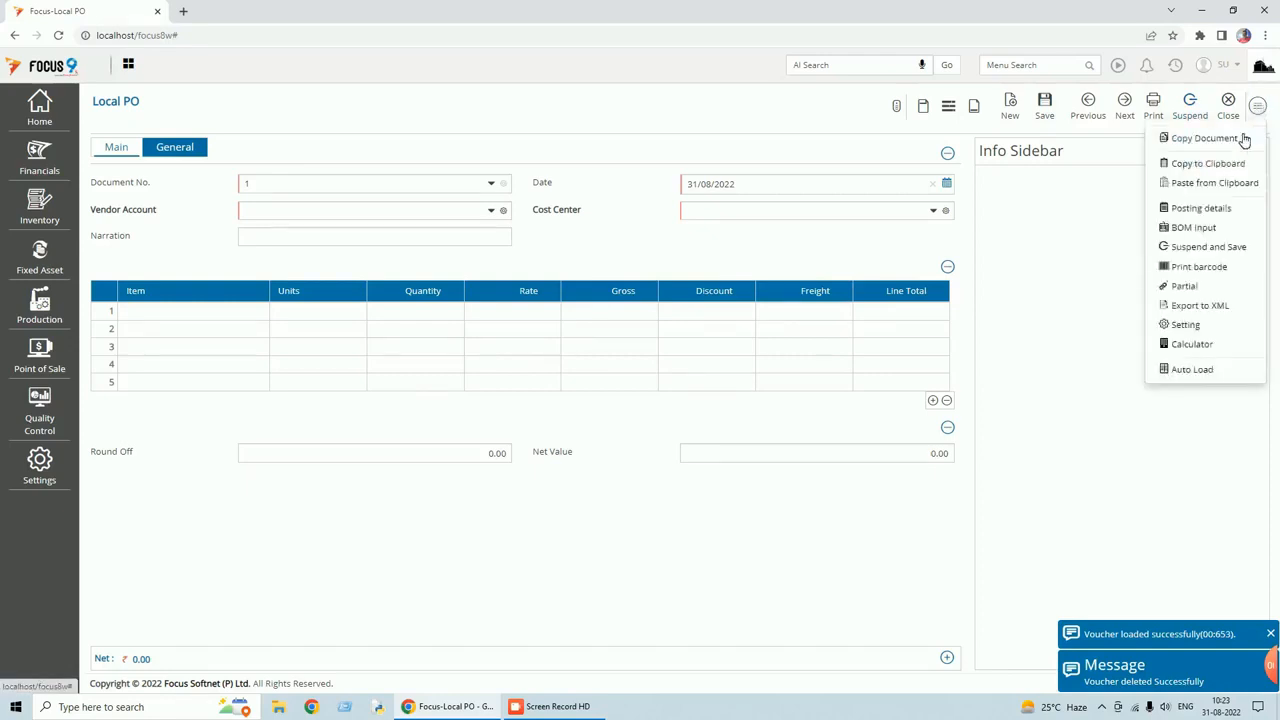
left_click_drag(1214, 171, 1216, 186)
left_click(1214, 184)
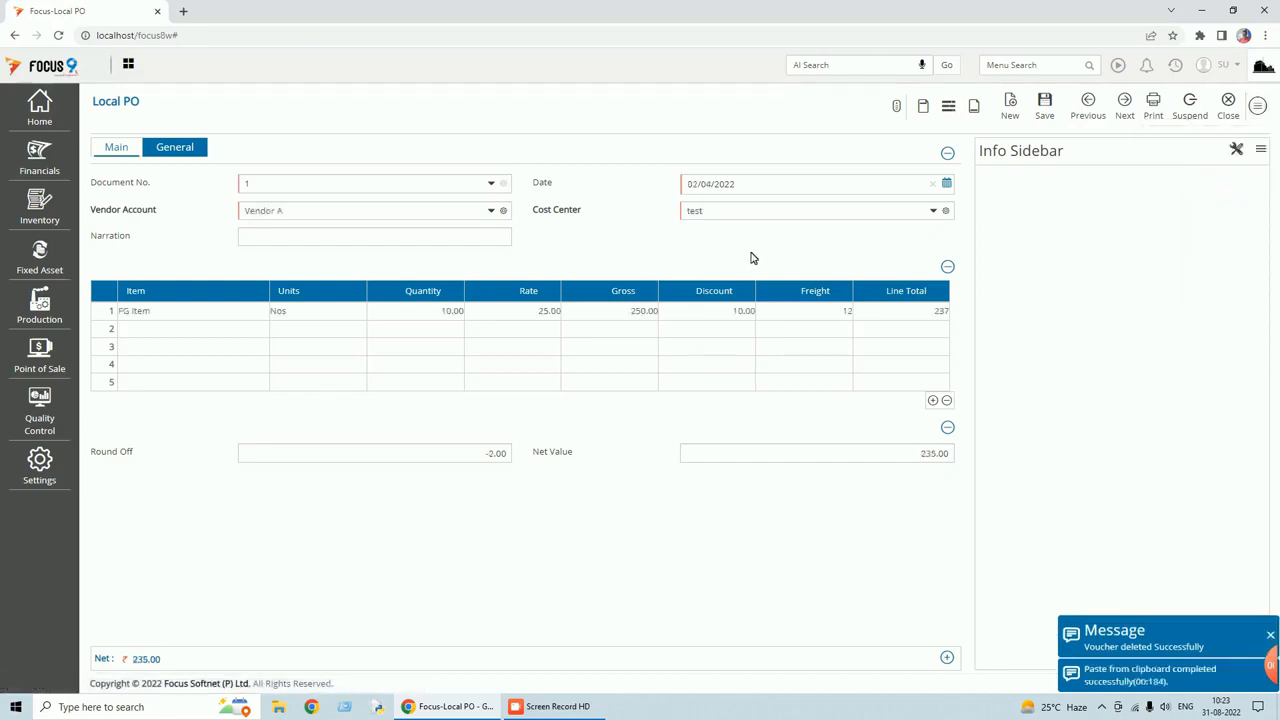
left_click(1047, 110)
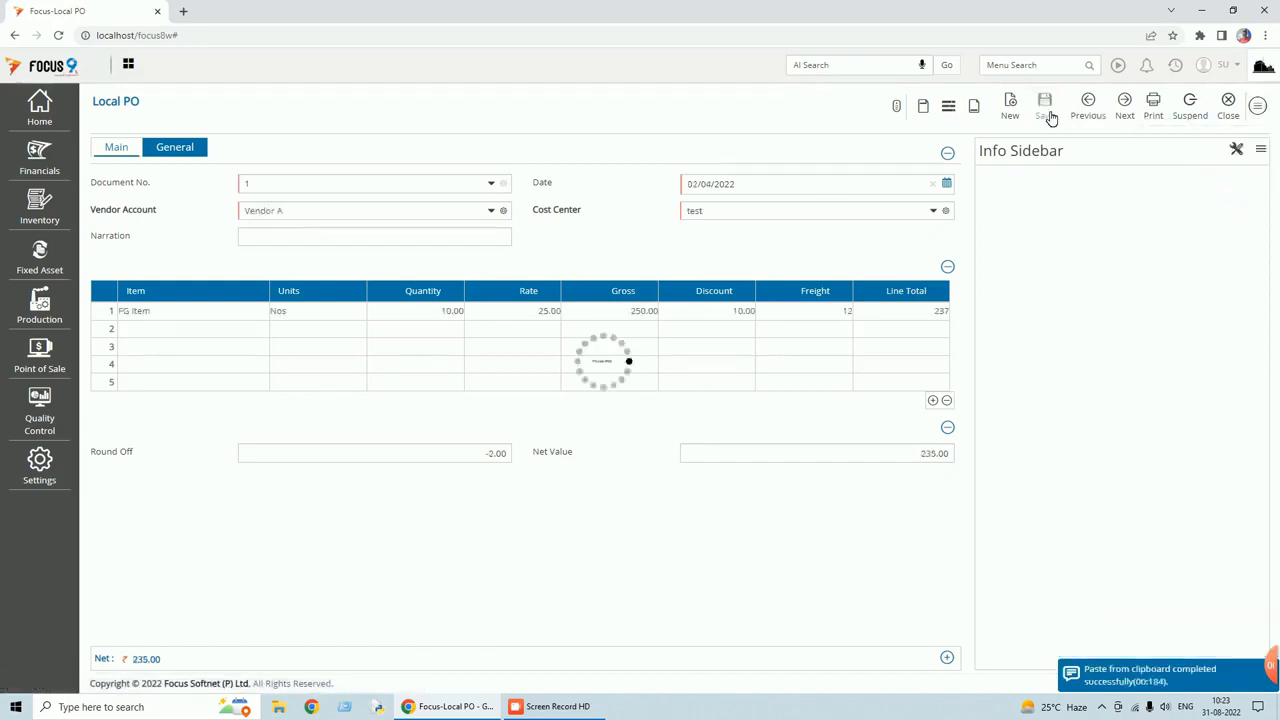
left_click(1228, 106)
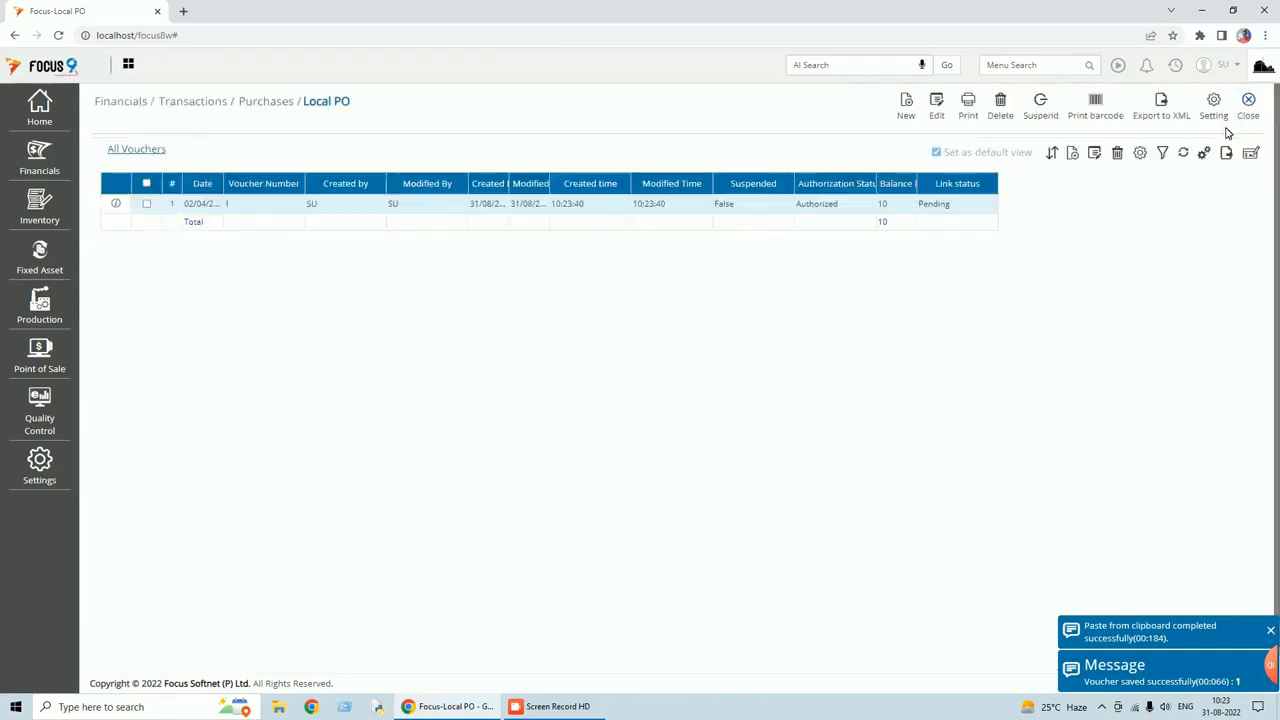
left_click(1251, 112)
Show Local PO voucher 1, balance 10, in Local MRN's Pending Local PO tab.
left_click(1176, 66)
left_click(1098, 105)
left_click(244, 149)
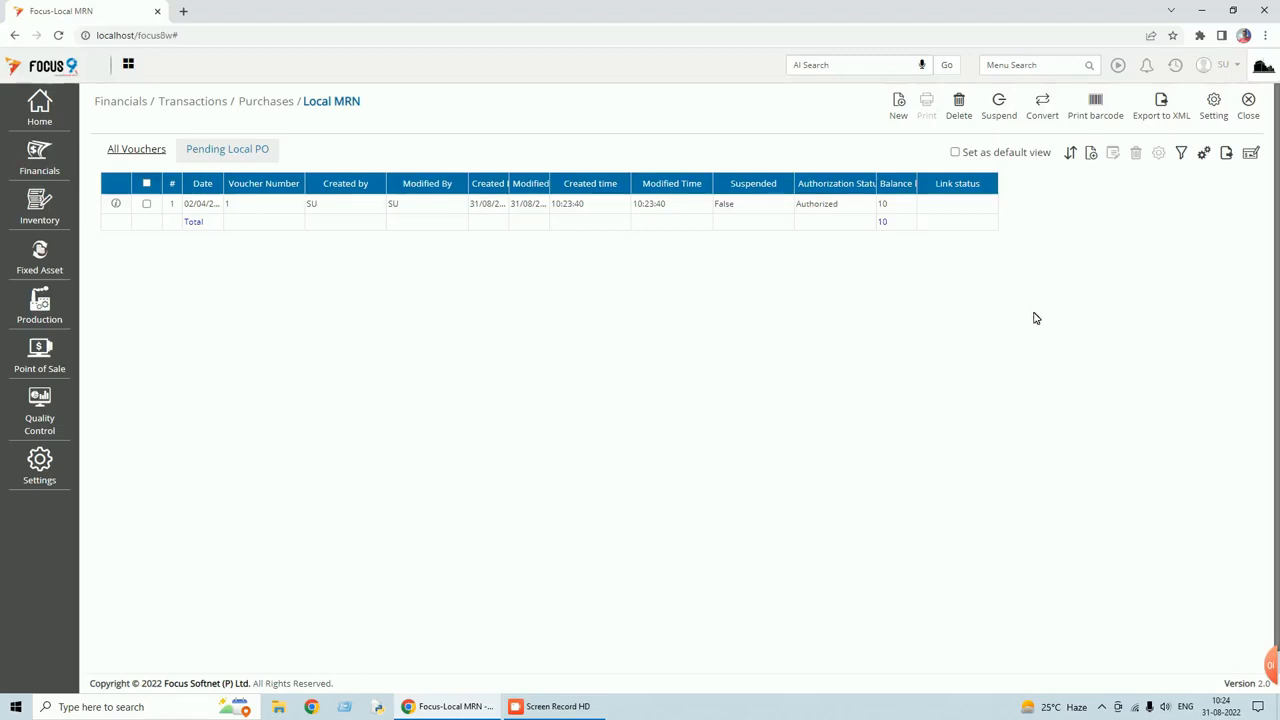
Close the Local MRN voucher list listing pending Local PO voucher 1.
left_click(1249, 110)
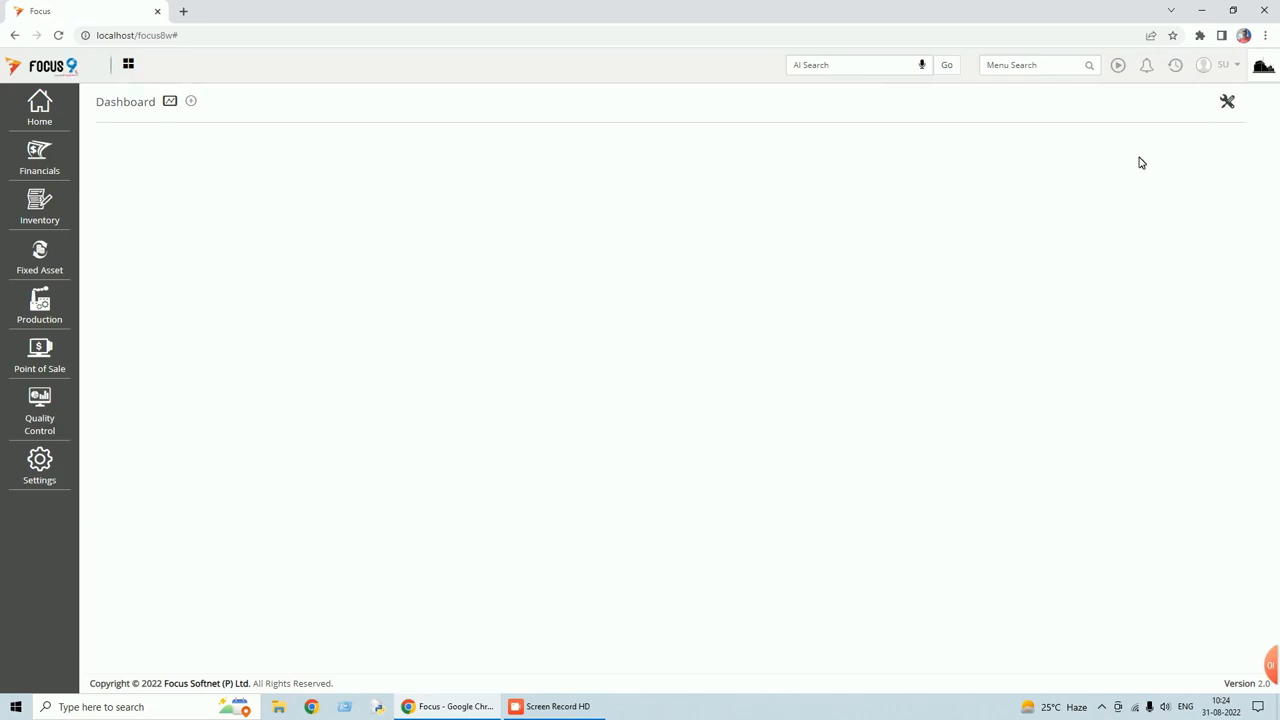